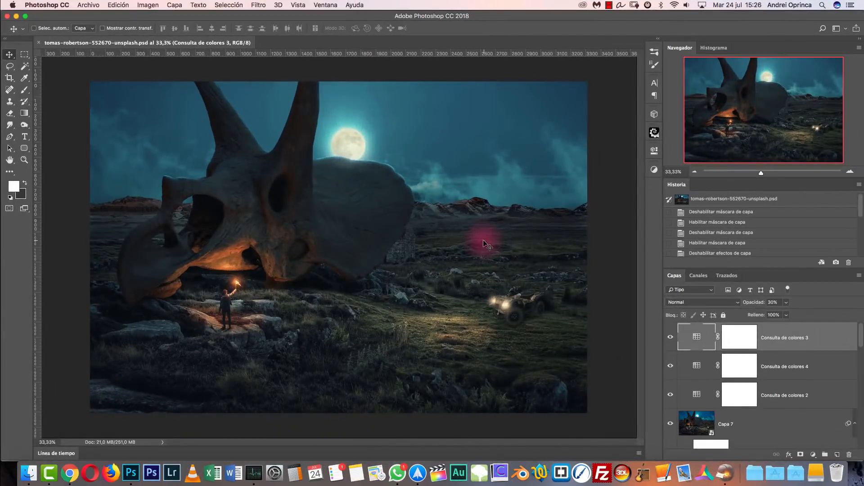
# Check the image size of the finished triceratops composite without changing it.
pyautogui.press('alt+super+i')
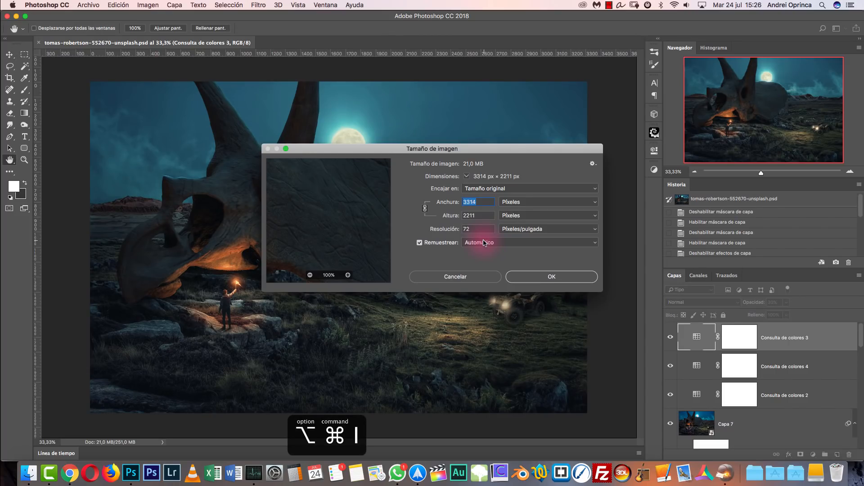
pyautogui.press('Escape')
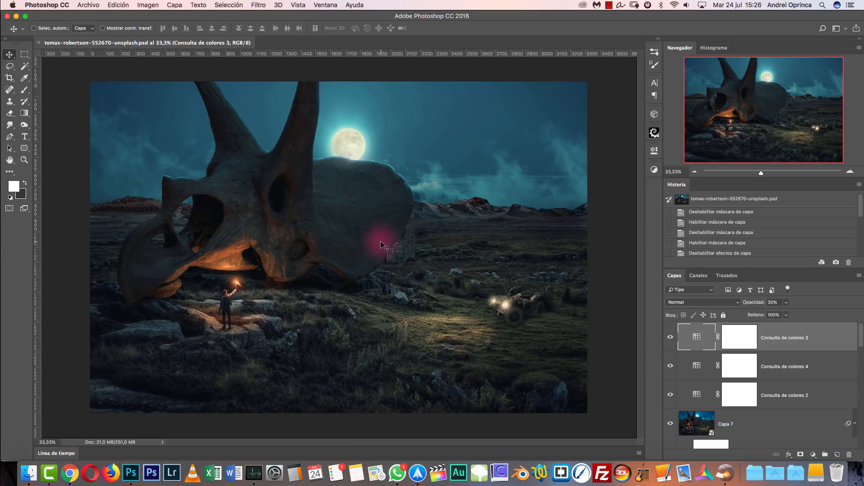
# Preview the candidate landscape and sky photos in the Resources folder of the Giant triceratops project.
pyautogui.press('super+o')
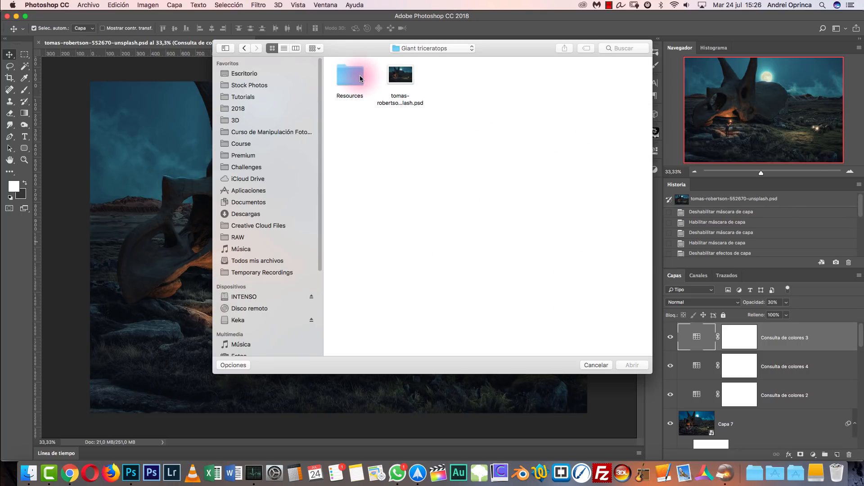
pyautogui.doubleClick(354, 76)
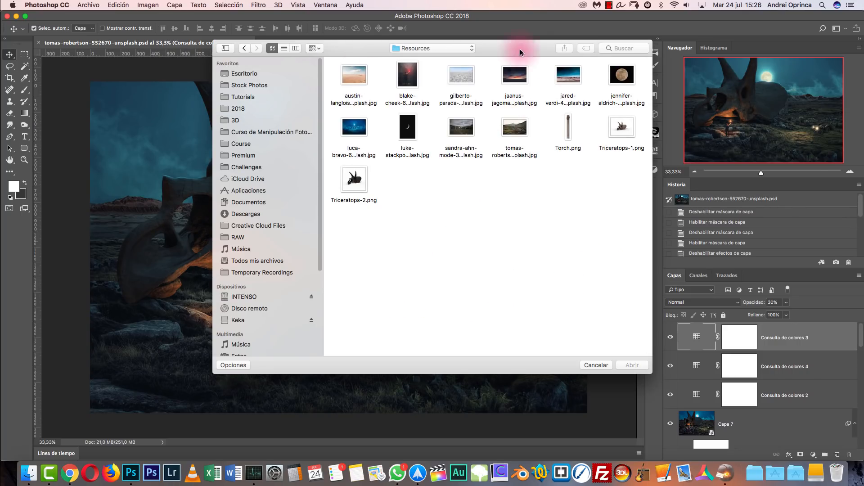
pyautogui.click(464, 129)
pyautogui.press('space')
pyautogui.press('space')
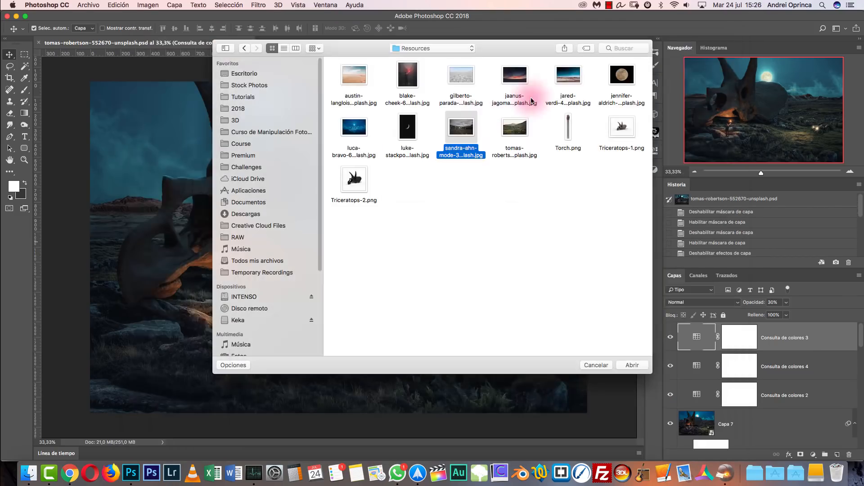
pyautogui.click(519, 77)
pyautogui.press('space')
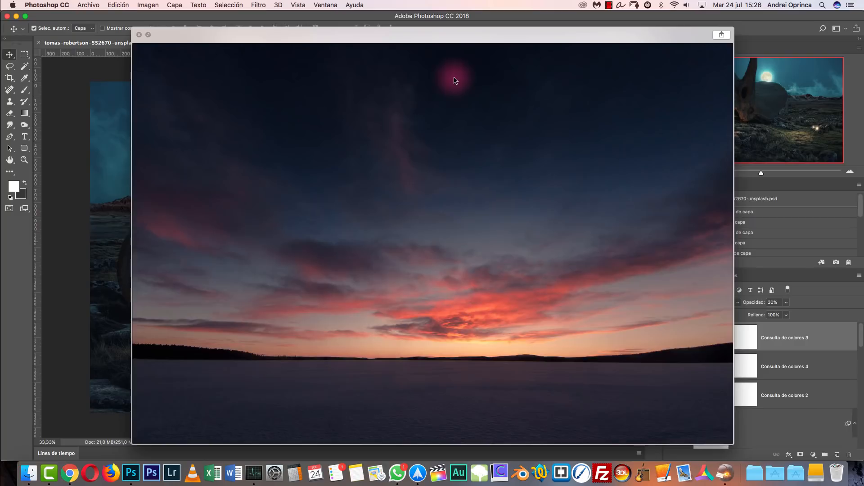
pyautogui.press('space')
pyautogui.click(458, 75)
pyautogui.press('space')
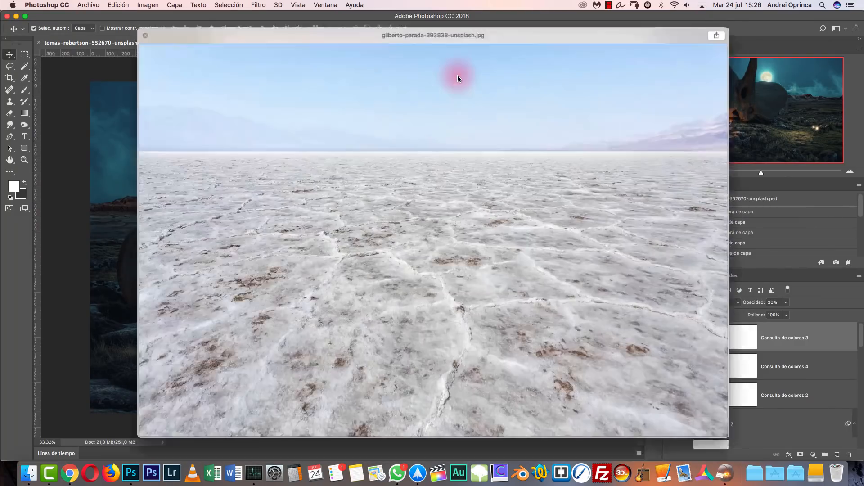
pyautogui.press('space')
pyautogui.click(354, 77)
pyautogui.press('space')
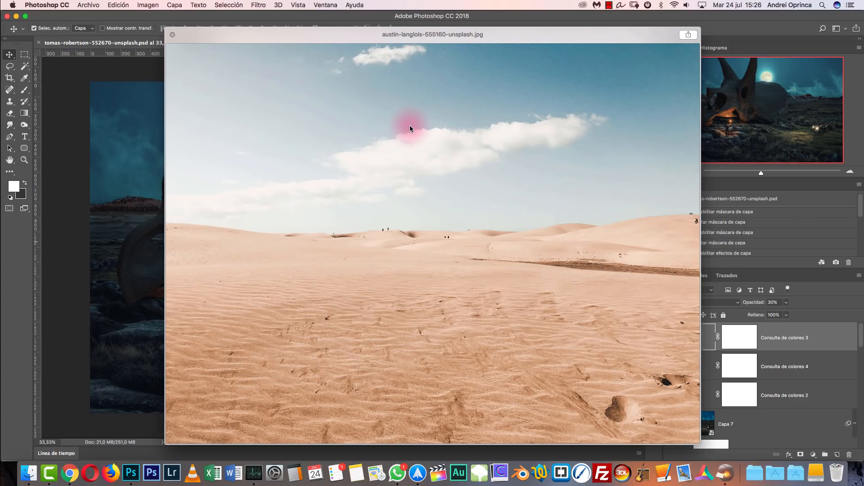
pyautogui.press('space')
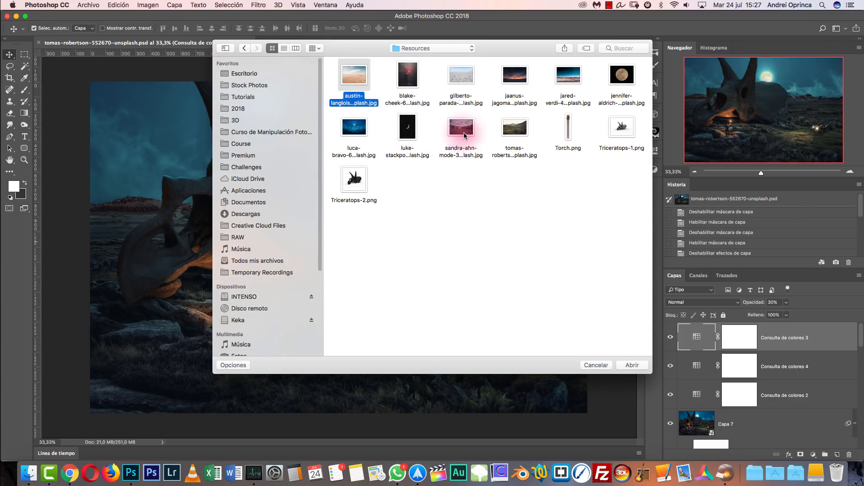
# Preview and open the green rocky valley photo with the stone ruins from the Resources folder.
pyautogui.click(506, 127)
pyautogui.press('space')
pyautogui.press('space')
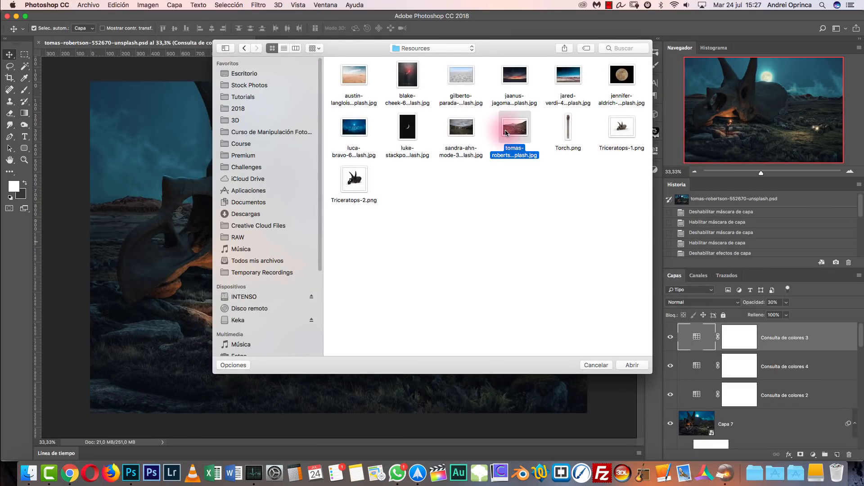
pyautogui.click(636, 365)
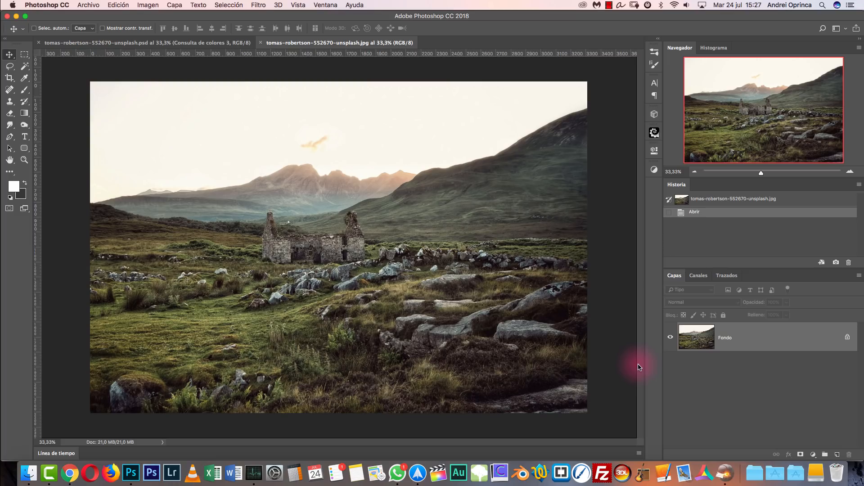
# Cut the entire valley photo to the clipboard and close its file without saving.
pyautogui.press('super+a')
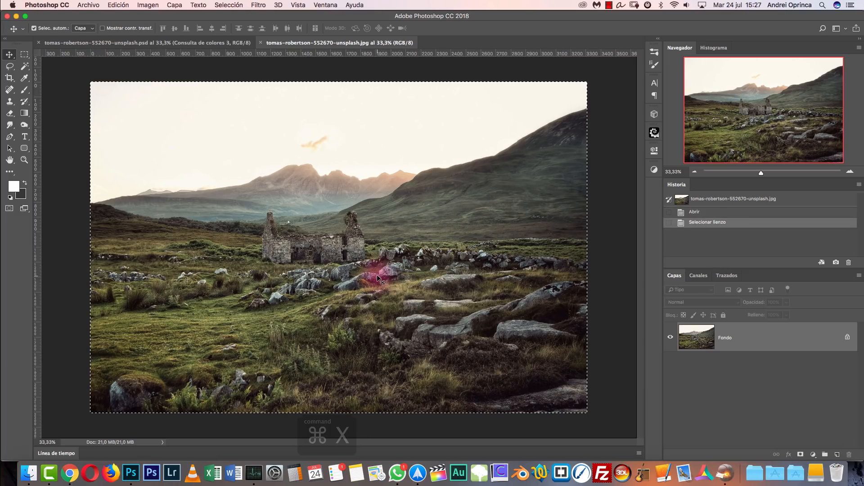
pyautogui.press('super+x')
pyautogui.press('super+w')
pyautogui.click(402, 160)
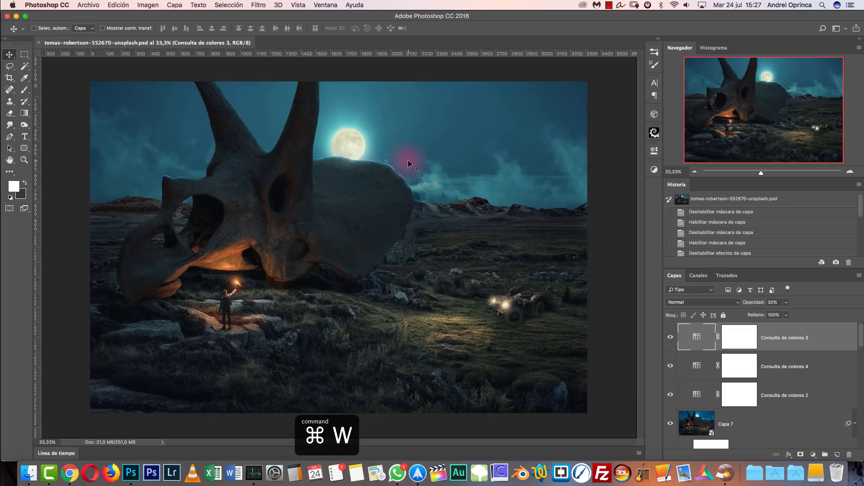
# Create a new 3314 × 2211 px document at 72 pixels per inch and paste the valley photo into it.
pyautogui.press('super+n')
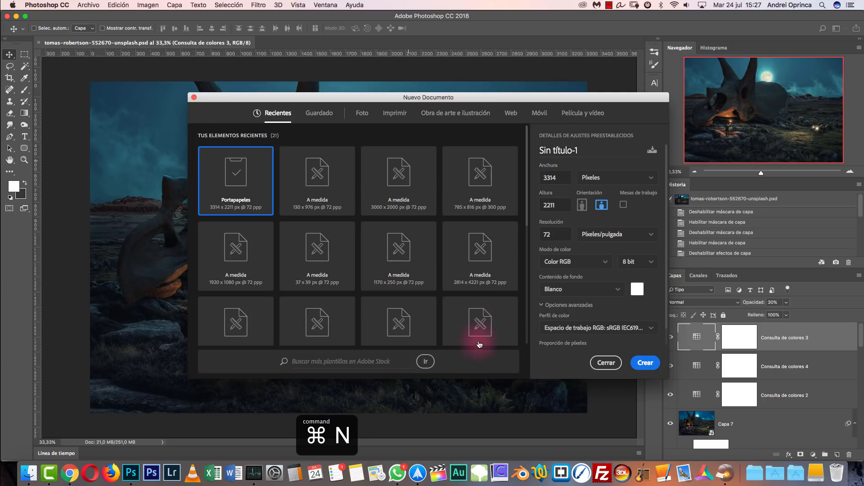
pyautogui.click(644, 363)
pyautogui.press('super+v')
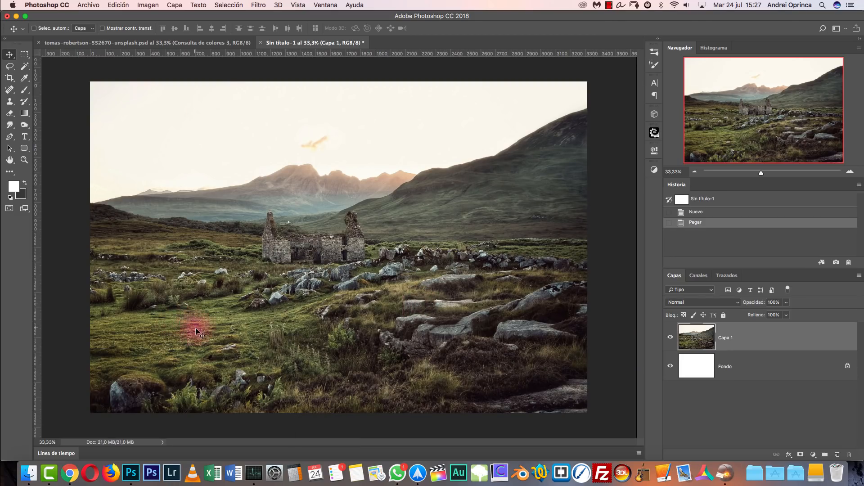
# Delete the white background layer so only the pasted valley photo layer remains.
pyautogui.press('cmd+t')
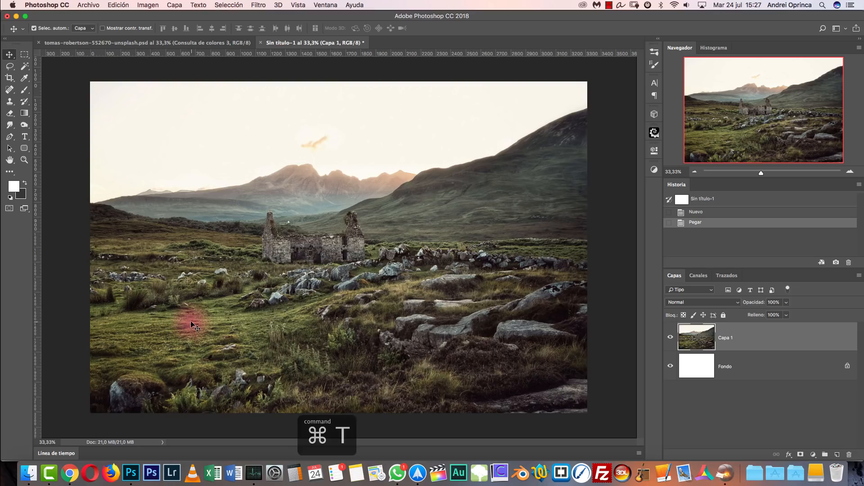
pyautogui.press('Escape')
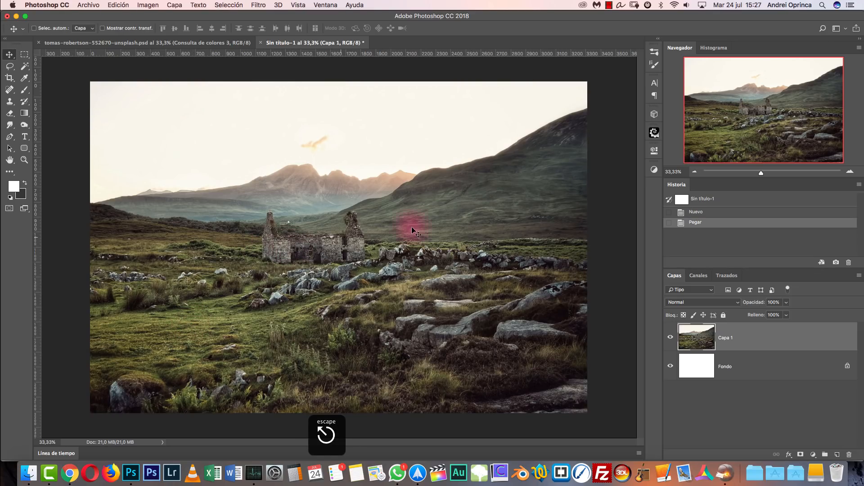
pyautogui.moveTo(818, 360); pyautogui.dragTo(849, 455)
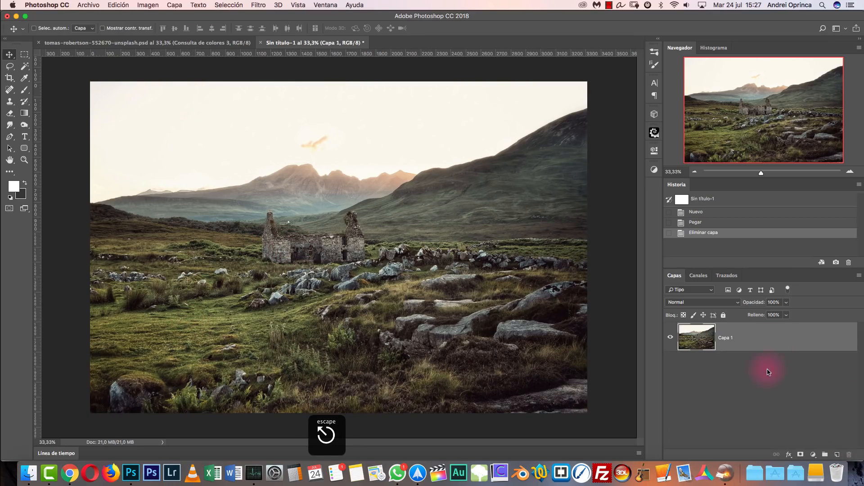
pyautogui.doubleClick(772, 338)
pyautogui.press('Escape')
# Flip the valley photo layer horizontally with Free Transform.
pyautogui.press('cmd+t')
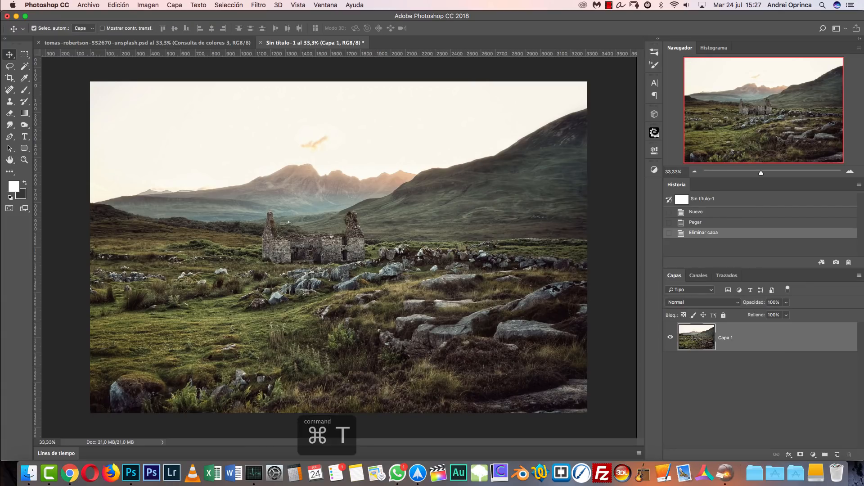
pyautogui.rightClick(395, 213)
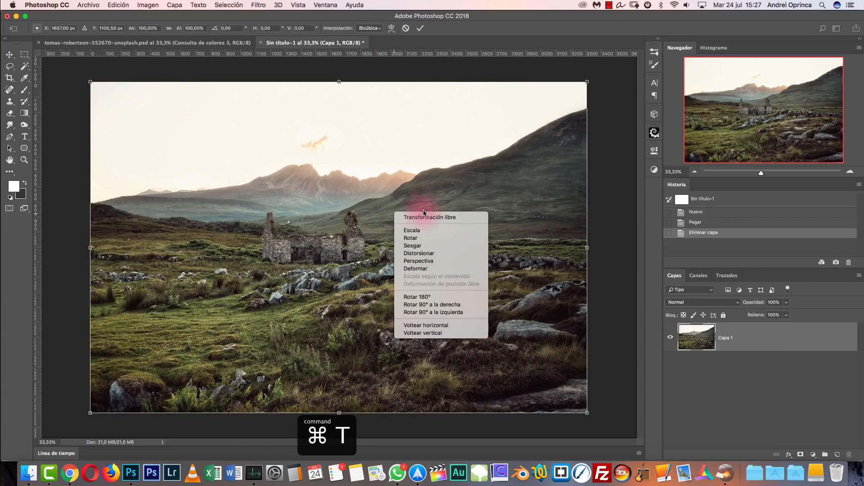
pyautogui.click(440, 326)
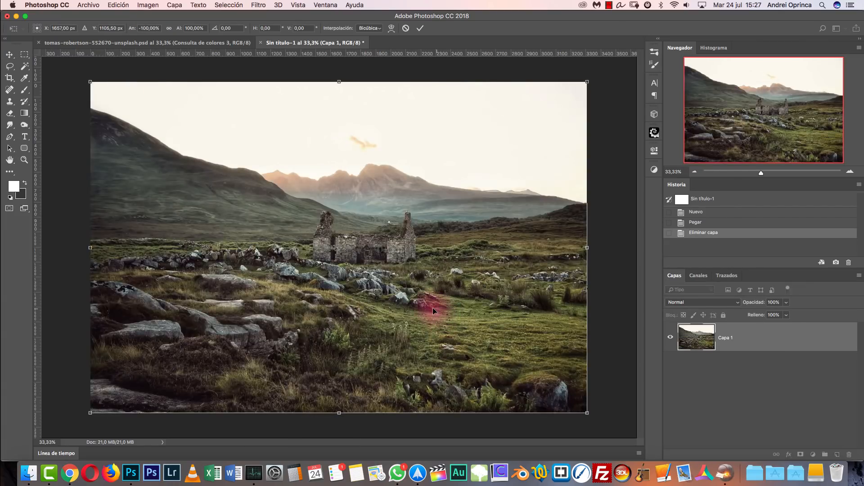
pyautogui.doubleClick(430, 296)
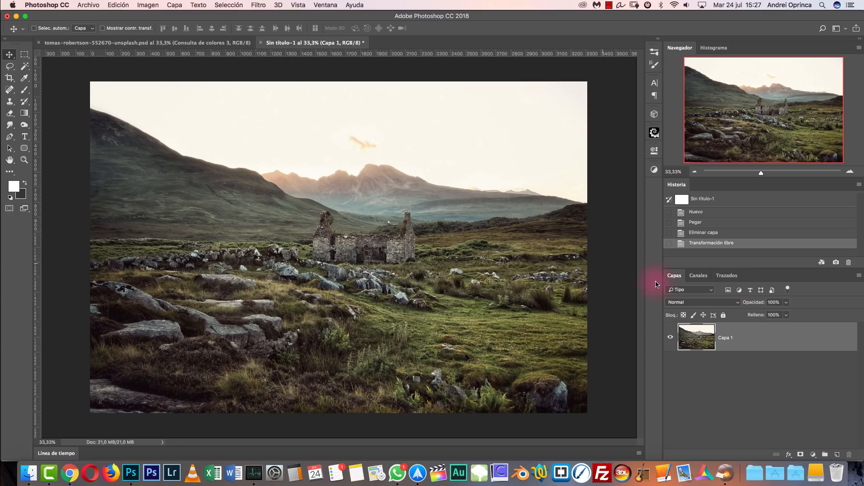
# Rename the valley photo layer as "plano frontal".
pyautogui.doubleClick(726, 337)
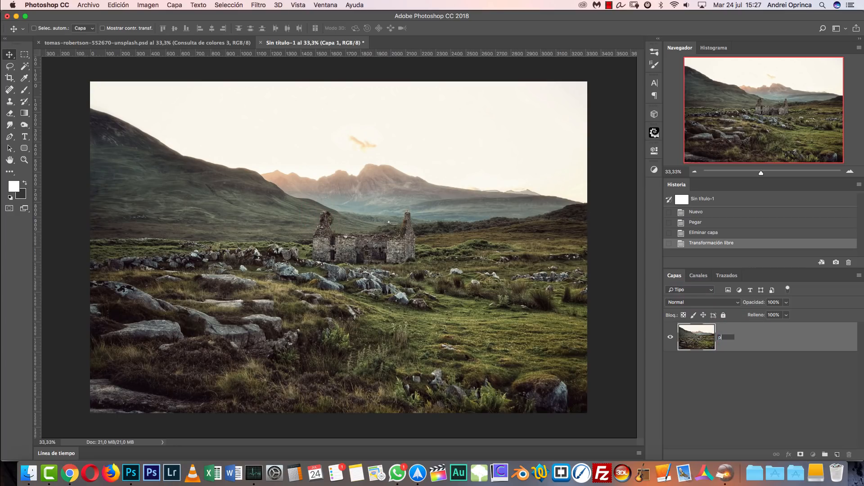
pyautogui.write('plano fromnta')
pyautogui.press('BackSpace')
pyautogui.press('BackSpace')
pyautogui.press('BackSpace')
pyautogui.press('BackSpace')
pyautogui.write('ntal')
pyautogui.press('Return')
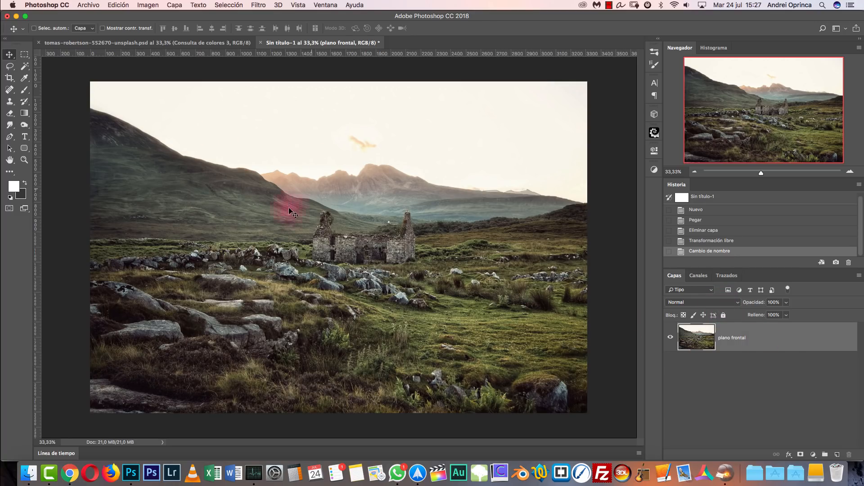
# Preview and open the desert photo with the deep blue sky from the Resources folder.
pyautogui.press('super+o')
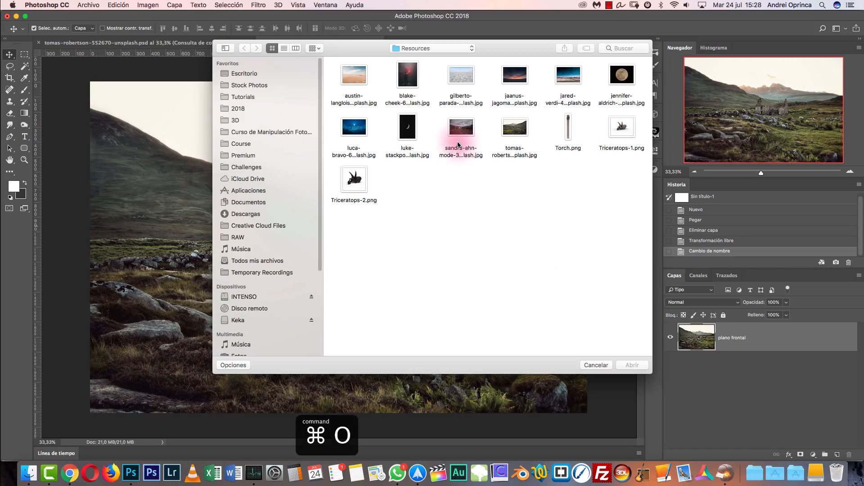
pyautogui.click(568, 74)
pyautogui.press('space')
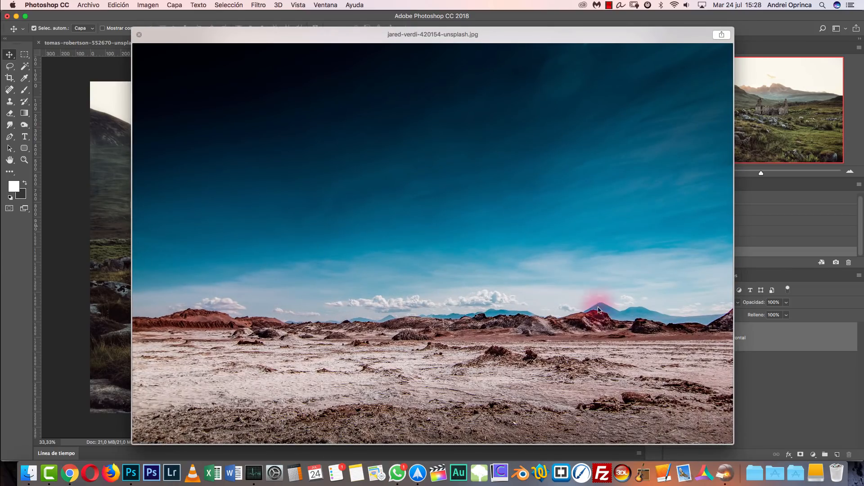
pyautogui.press('space')
pyautogui.click(639, 367)
# Cut the entire desert photo, close its file without saving, and paste it into the new document.
pyautogui.press('super+a')
pyautogui.press('super+x')
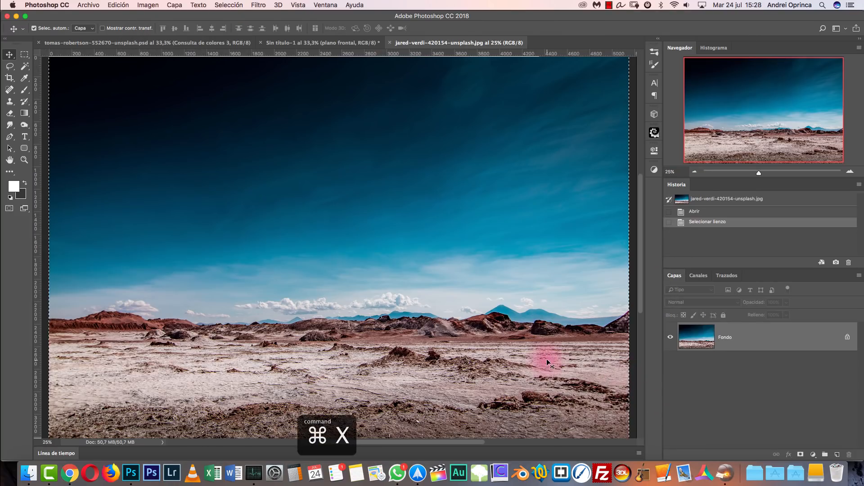
pyautogui.press('super+w')
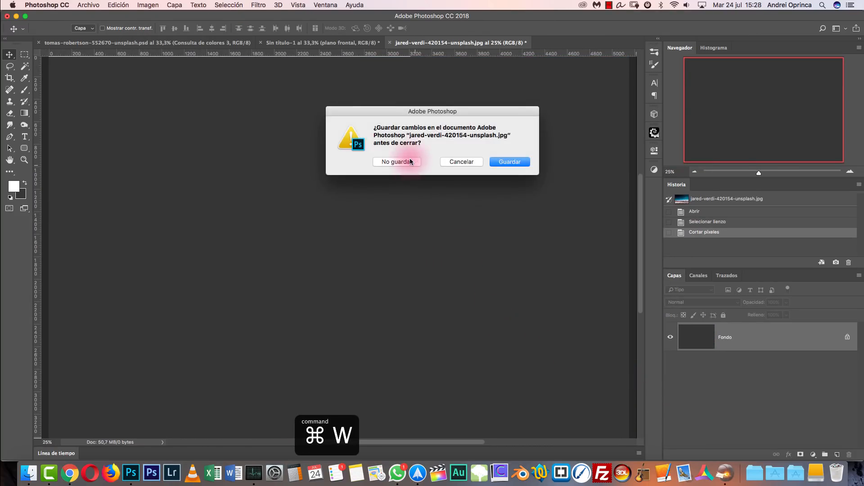
pyautogui.click(409, 162)
pyautogui.press('super+v')
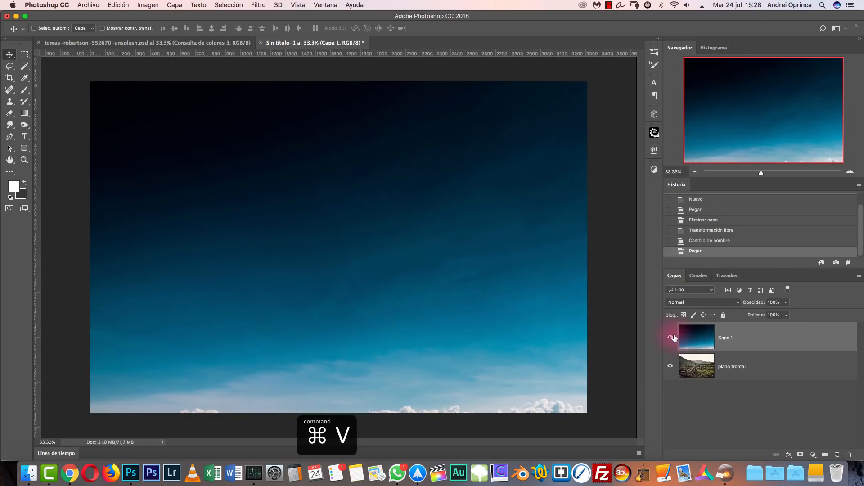
# Scale the pasted desert layer to about 72% and move it up, and delete that layer again.
pyautogui.click(695, 172)
pyautogui.press('super+t')
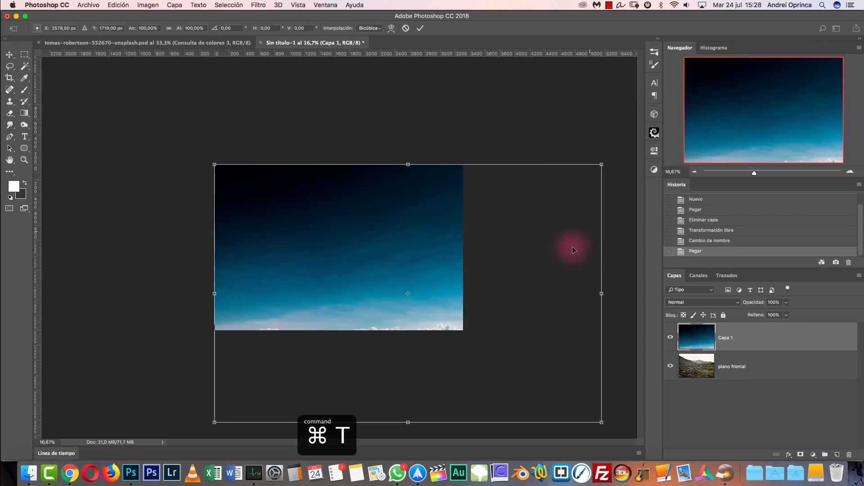
pyautogui.moveTo(600, 423); pyautogui.dragTo(517, 315)
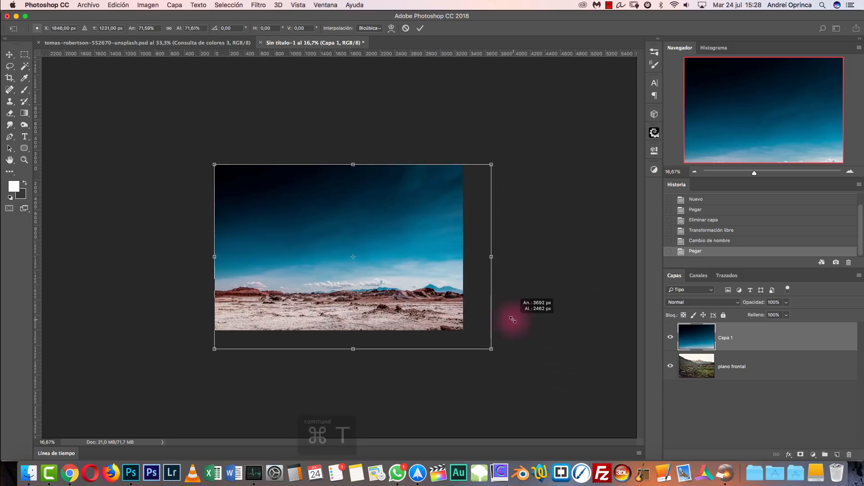
pyautogui.moveTo(425, 247); pyautogui.dragTo(419, 220)
pyautogui.press('Return')
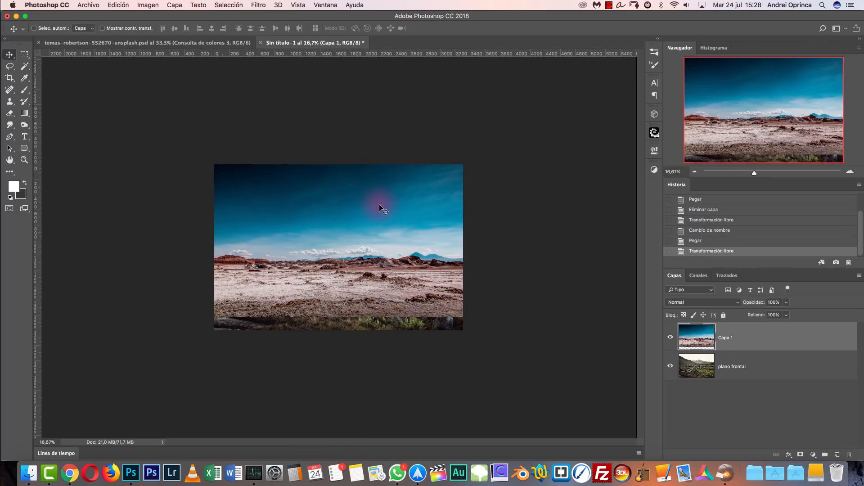
pyautogui.moveTo(796, 338); pyautogui.dragTo(849, 454)
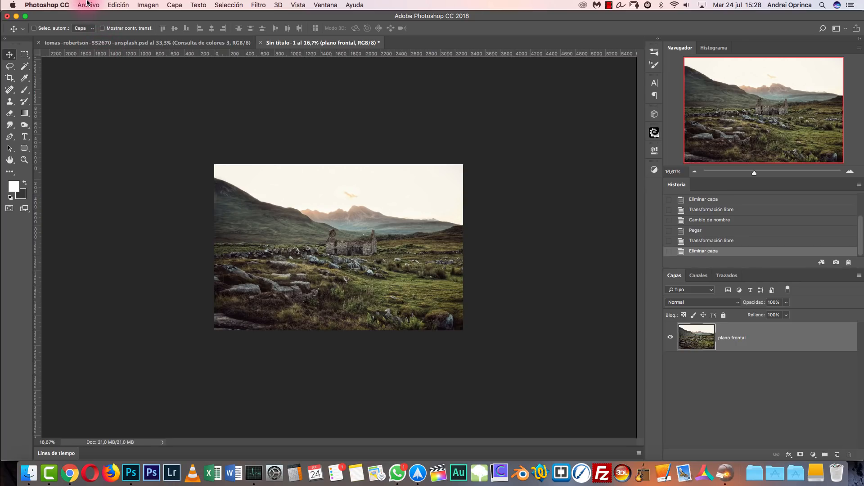
# Place the desert photo with the deep blue sky from the Resources folder as an embedded object.
pyautogui.click(91, 5)
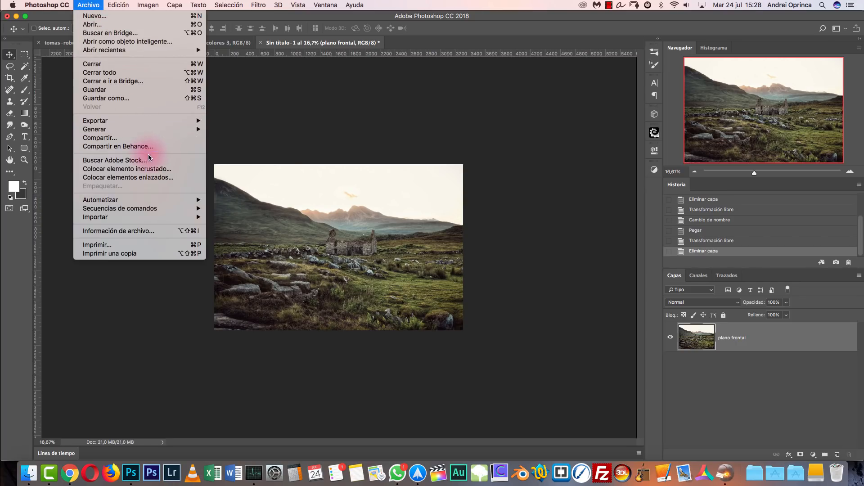
pyautogui.click(152, 171)
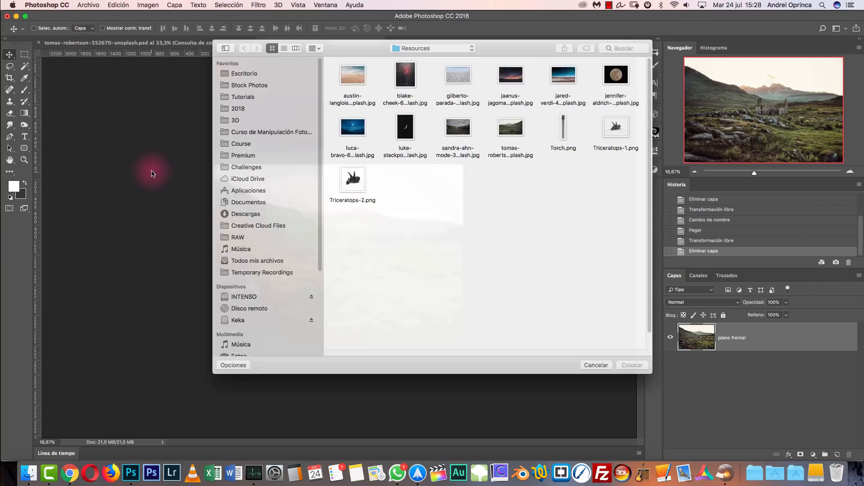
pyautogui.click(567, 76)
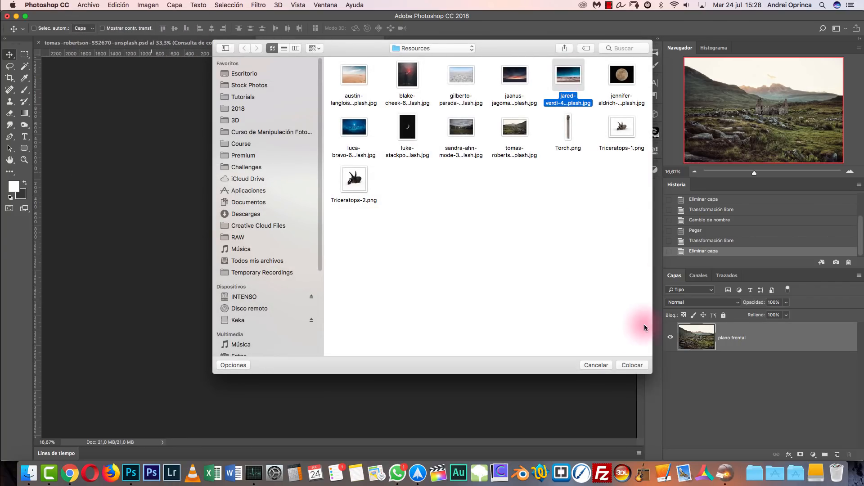
pyautogui.click(635, 365)
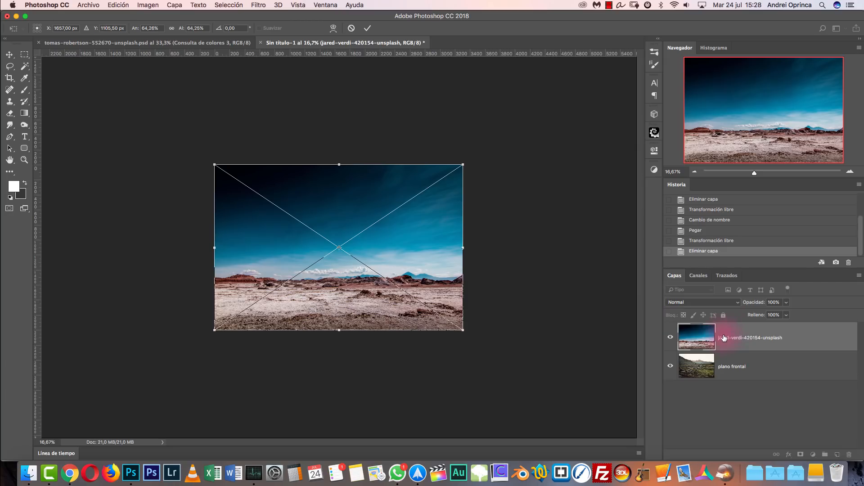
pyautogui.click(720, 335)
pyautogui.click(848, 172)
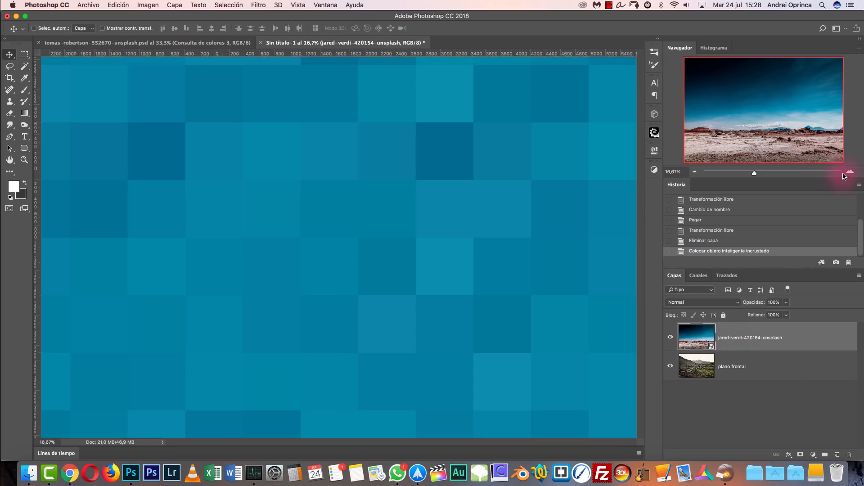
# Move the placed desert photo up so its horizon meets the ruined house, and reorder its layer beneath "plano frontal".
pyautogui.press('super+1')
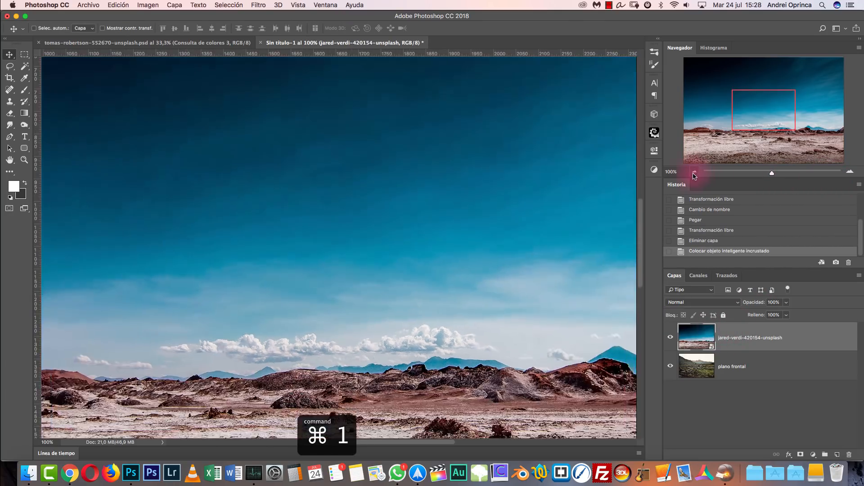
pyautogui.click(695, 172)
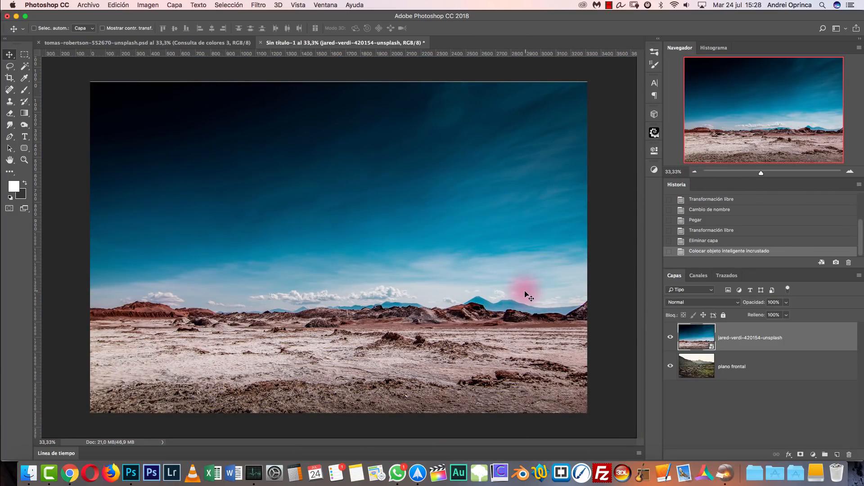
pyautogui.moveTo(388, 305); pyautogui.dragTo(390, 226)
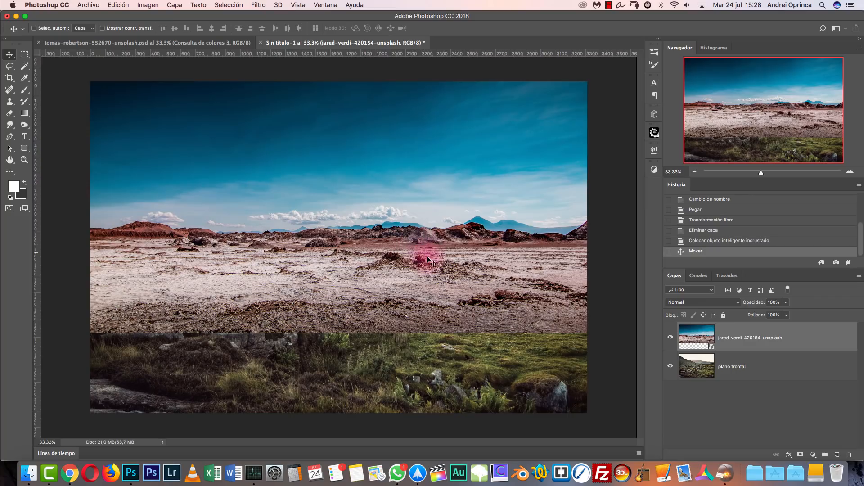
pyautogui.click(773, 363)
pyautogui.moveTo(758, 363); pyautogui.dragTo(753, 342)
# Rename the desert layer as "montañas" and check it by hiding and showing the "plano frontal" layer.
pyautogui.doubleClick(750, 367)
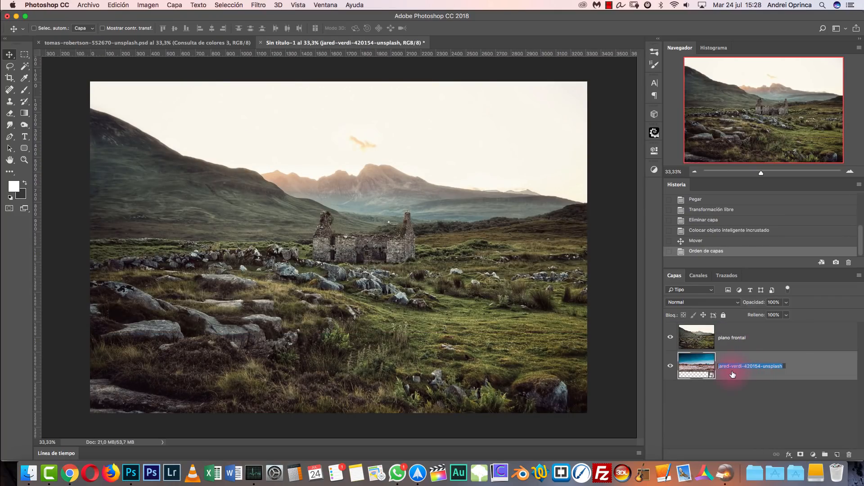
pyautogui.write('montañas')
pyautogui.press('Return')
pyautogui.click(671, 338)
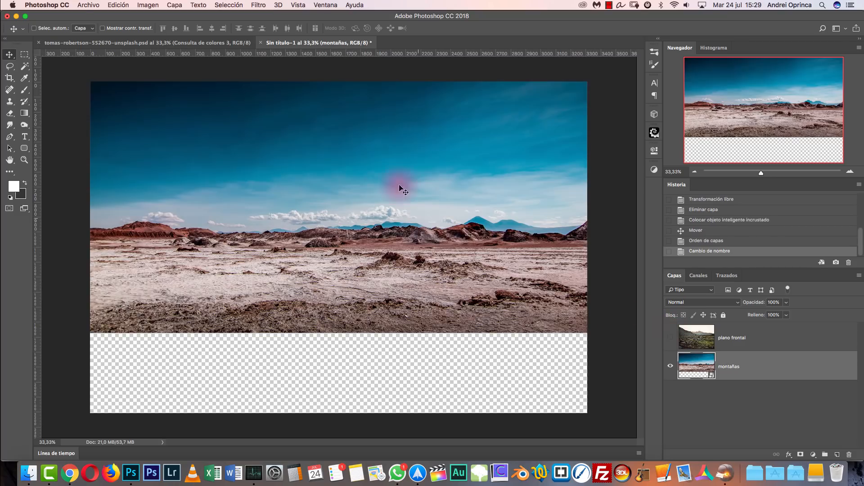
pyautogui.click(671, 338)
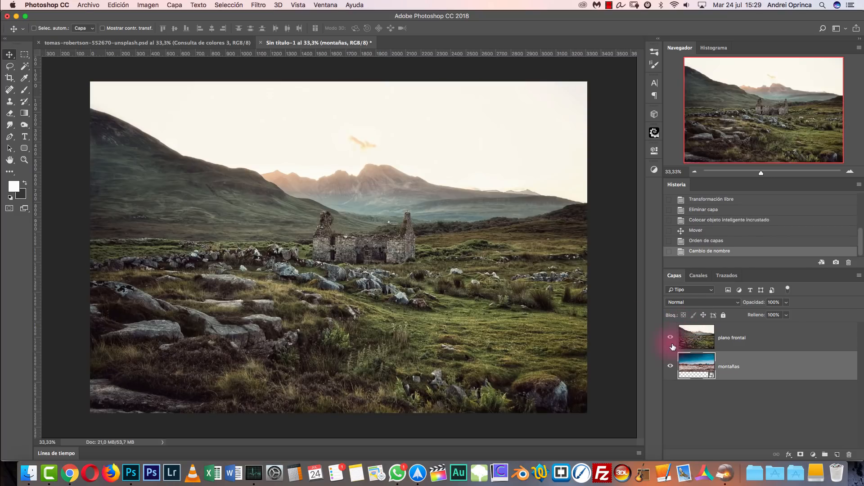
# Add a layer mask to "plano frontal" and activate the Gradient tool with a linear gradient.
pyautogui.click(755, 343)
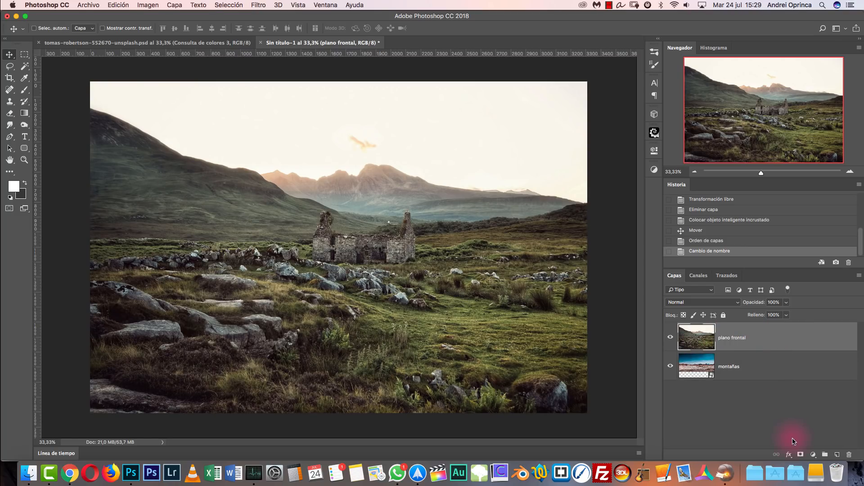
pyautogui.click(801, 455)
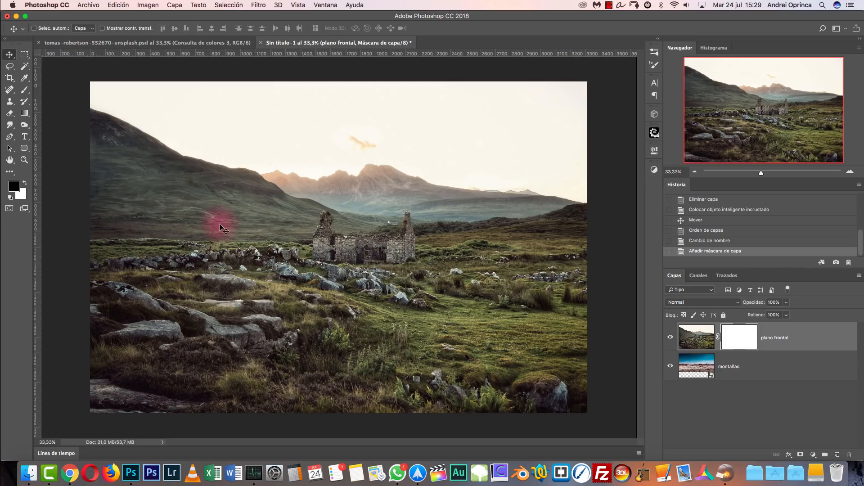
pyautogui.click(28, 115)
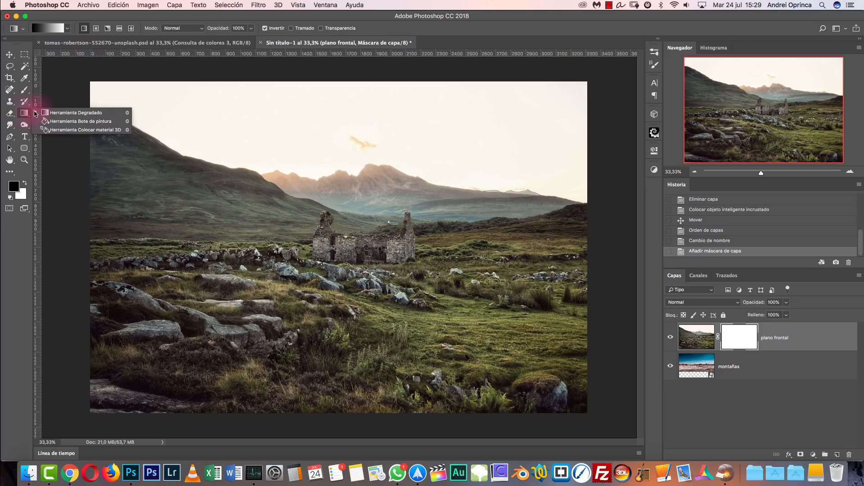
pyautogui.click(70, 114)
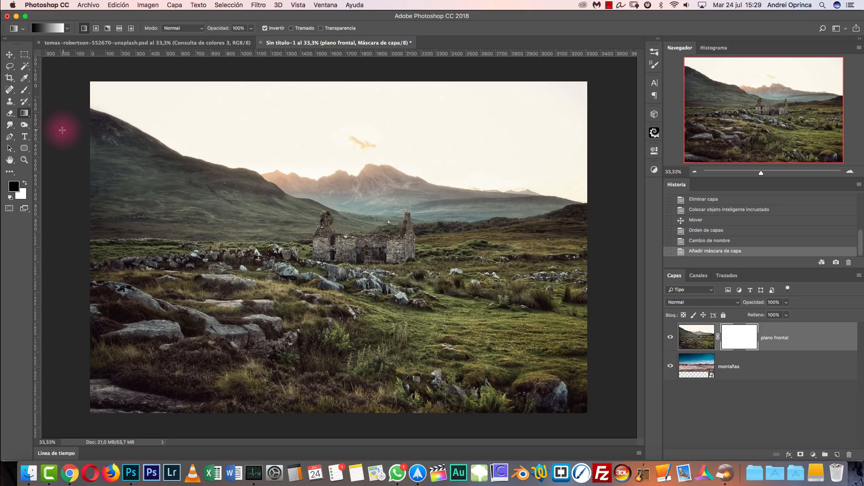
pyautogui.click(108, 28)
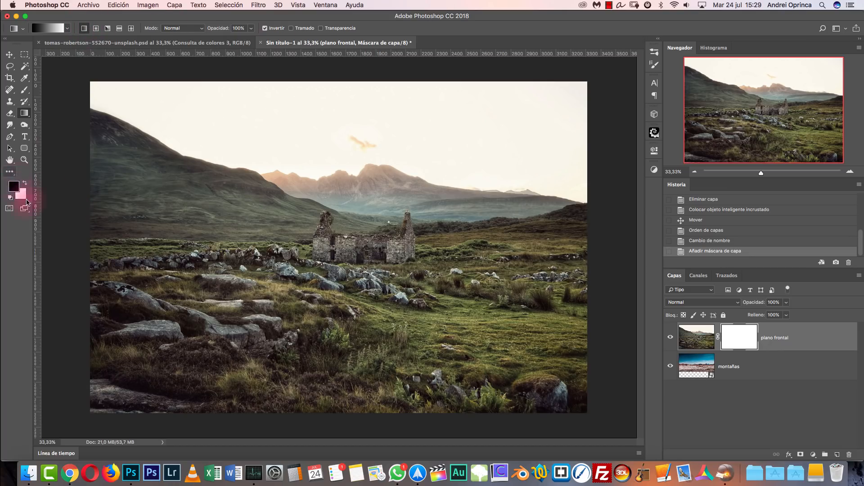
# Restore the default gradient presets in the gradient editor and accept the "Negro, blanco" gradient.
pyautogui.click(50, 31)
pyautogui.click(645, 69)
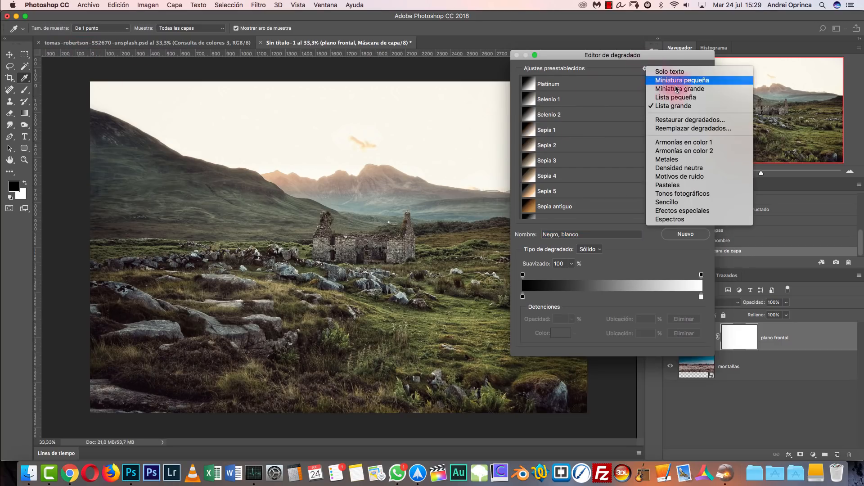
pyautogui.click(677, 120)
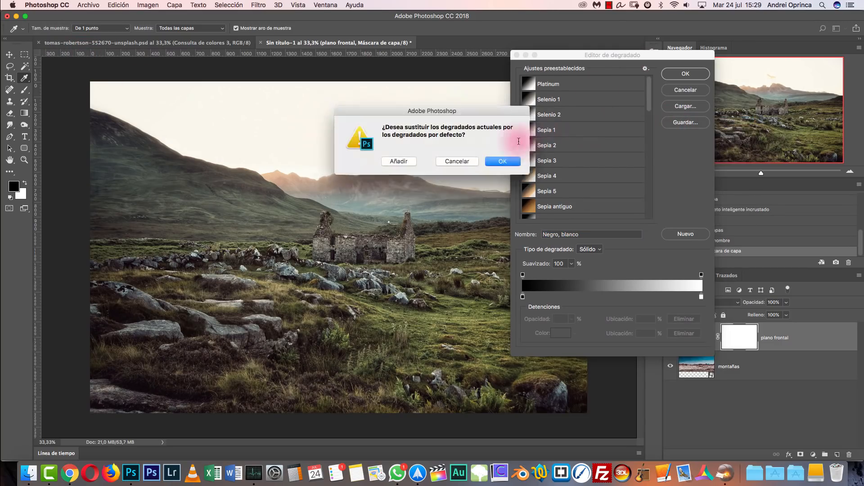
pyautogui.click(517, 162)
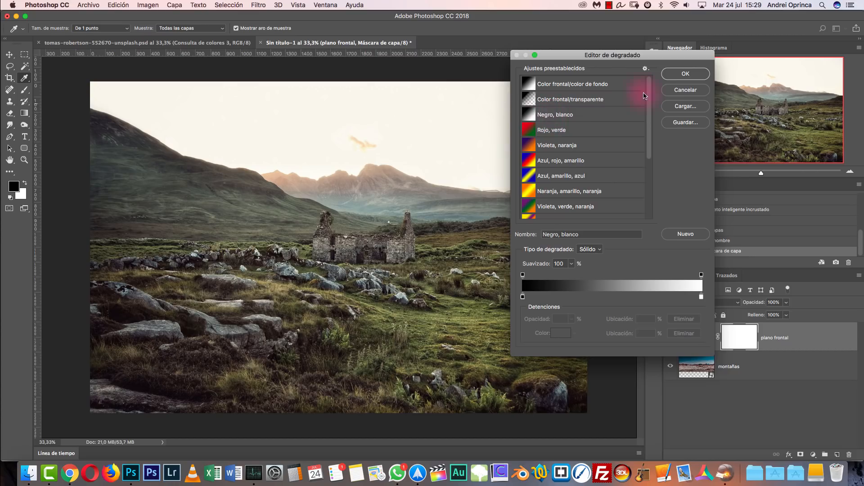
pyautogui.click(685, 73)
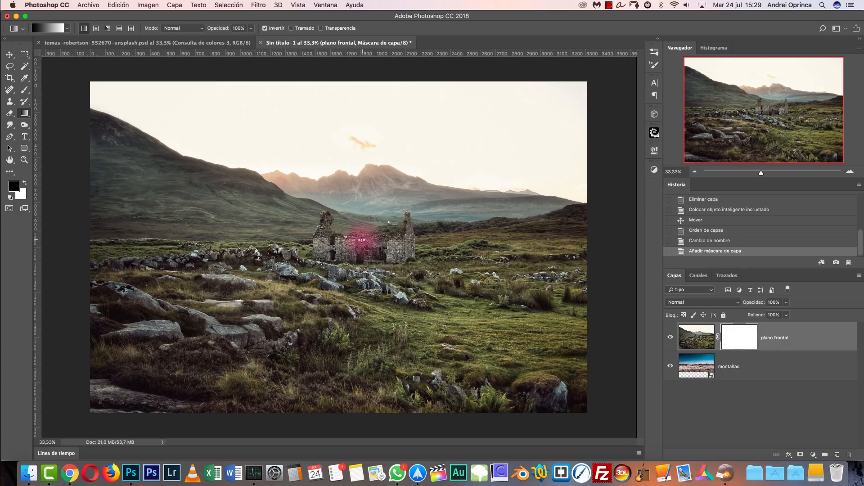
# Hide the valley's sky with a short vertical mask gradient at the ruined house, and move the "montañas" layer slightly up.
pyautogui.moveTo(361, 239); pyautogui.dragTo(367, 207)
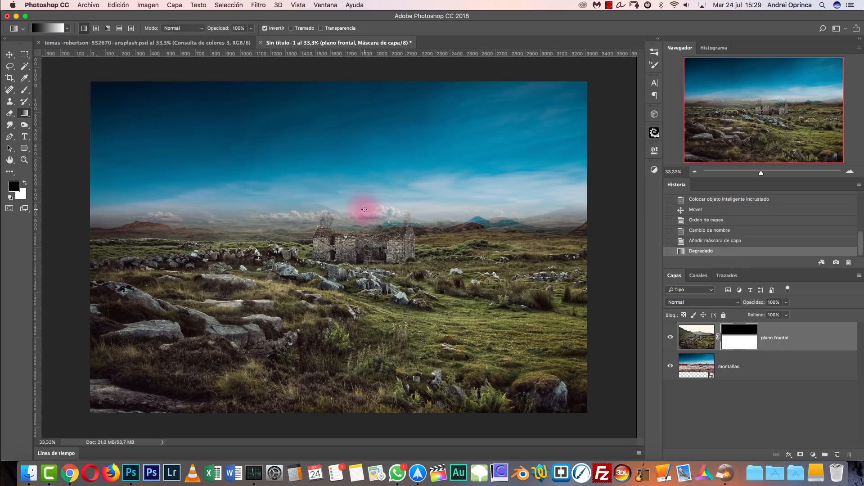
pyautogui.moveTo(365, 237); pyautogui.dragTo(371, 210)
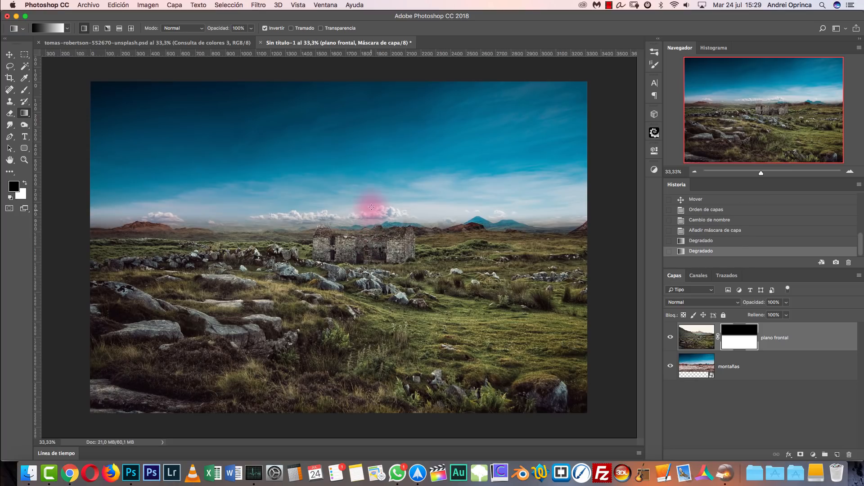
pyautogui.click(784, 373)
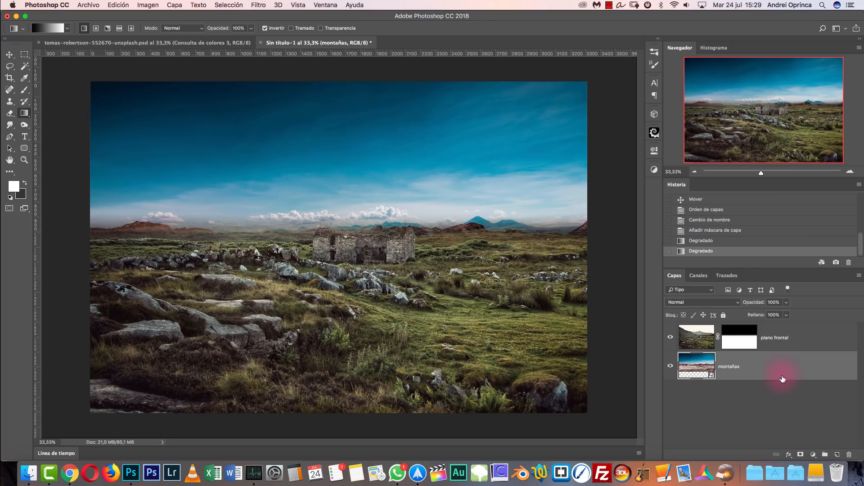
pyautogui.press('v')
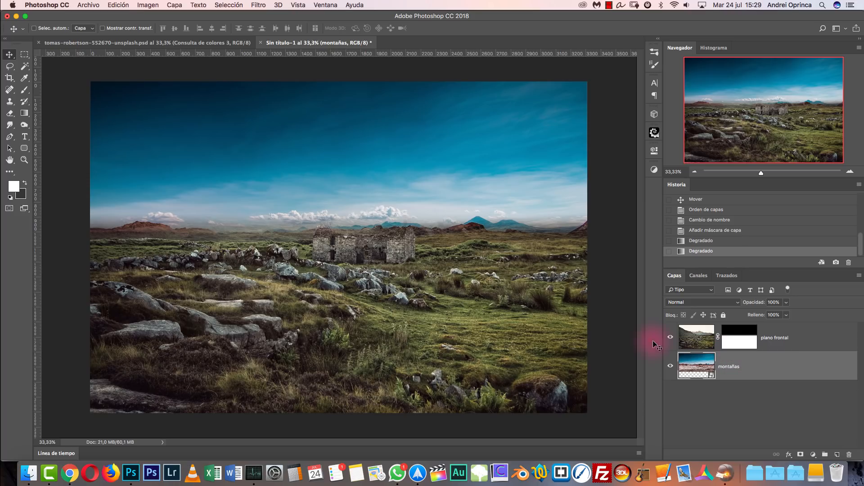
pyautogui.moveTo(379, 257); pyautogui.dragTo(380, 238)
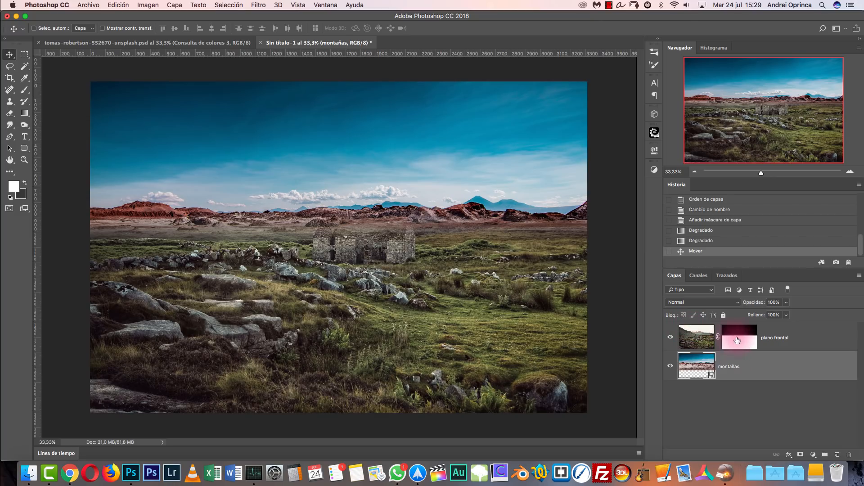
# Redraw the black-to-white gradient on the "plano frontal" mask, ending with a longer vertical transition from the ruined house into the sky.
pyautogui.click(735, 341)
pyautogui.press('x')
pyautogui.press('g')
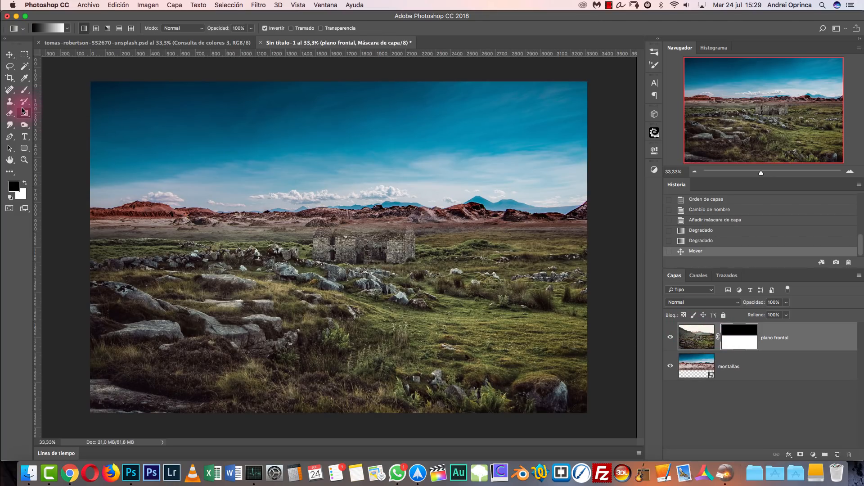
pyautogui.moveTo(395, 231); pyautogui.dragTo(397, 211)
pyautogui.moveTo(398, 256); pyautogui.dragTo(399, 210)
pyautogui.moveTo(397, 243); pyautogui.dragTo(396, 194)
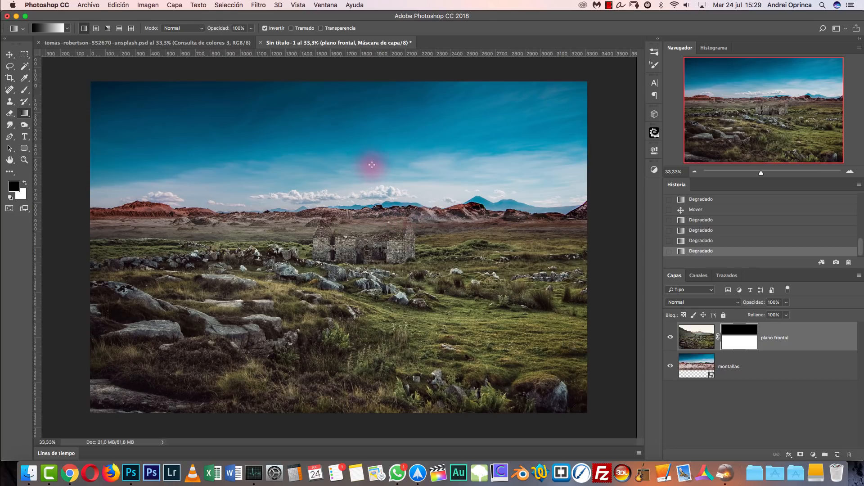
# Add a white layer mask to the "montañas" layer.
pyautogui.click(741, 367)
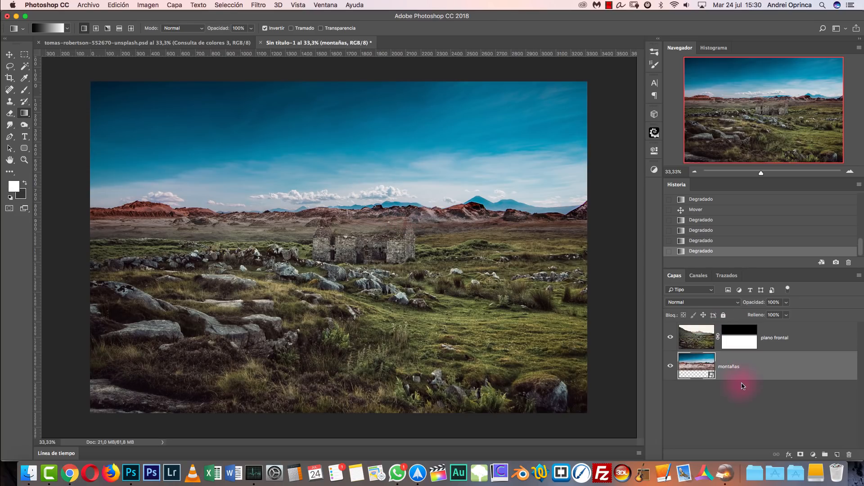
pyautogui.click(800, 454)
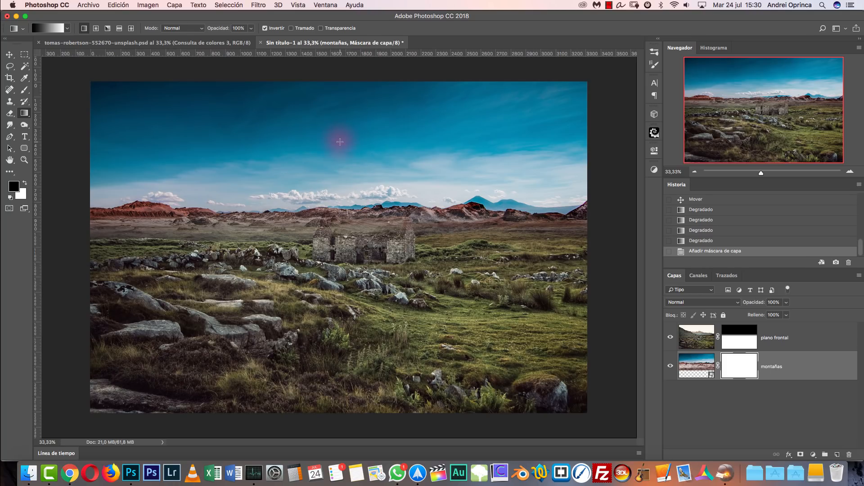
# Preview and place the moonlit blue clouds photo from the Resources folder as an embedded object above "montañas", and move it up.
pyautogui.click(89, 5)
pyautogui.click(154, 169)
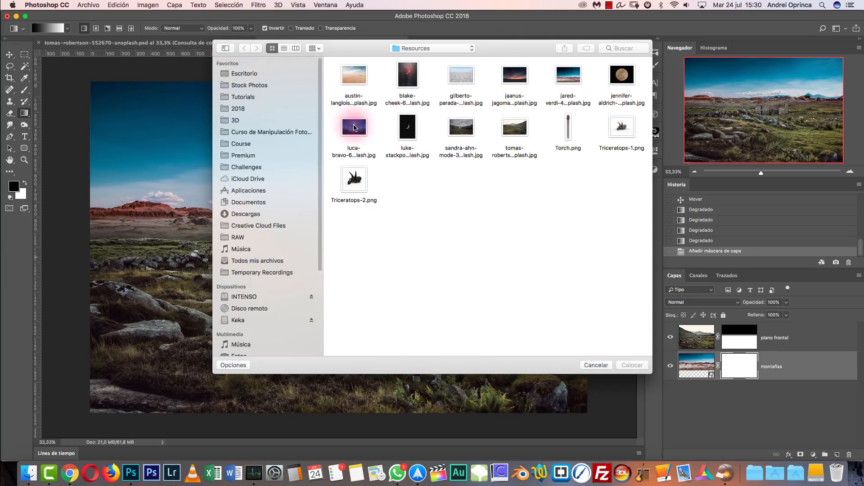
pyautogui.click(355, 127)
pyautogui.press('space')
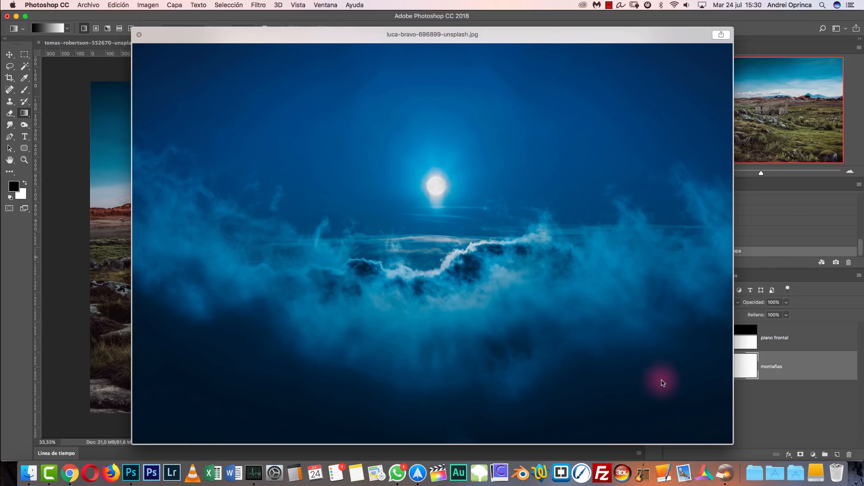
pyautogui.press('space')
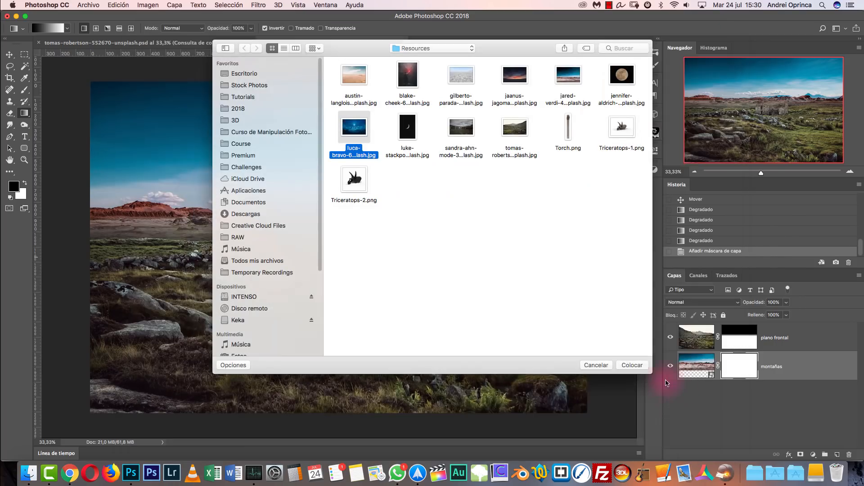
pyautogui.click(634, 365)
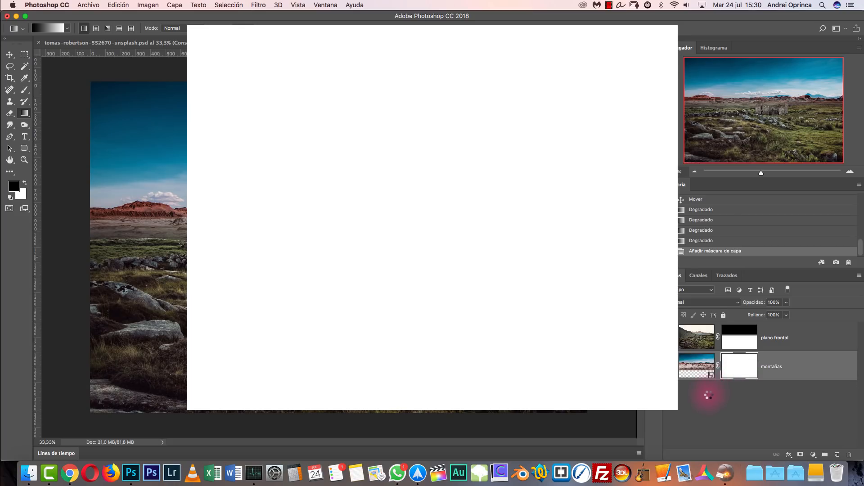
pyautogui.press('Return')
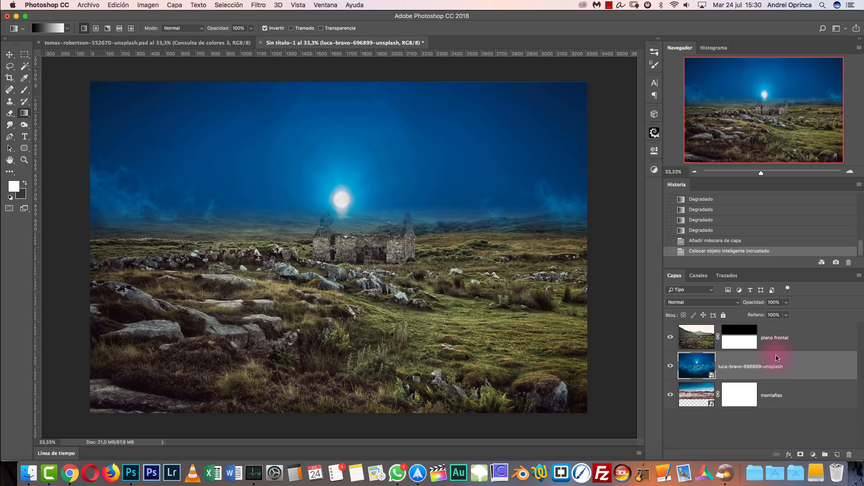
pyautogui.press('v')
pyautogui.moveTo(437, 271); pyautogui.dragTo(436, 236)
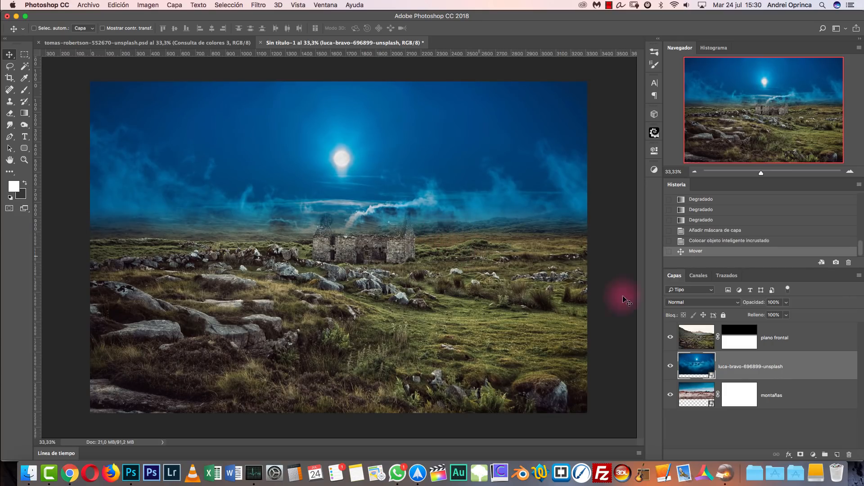
# Move the "montañas" layer above the moonlit clouds layer.
pyautogui.click(771, 396)
pyautogui.click(749, 398)
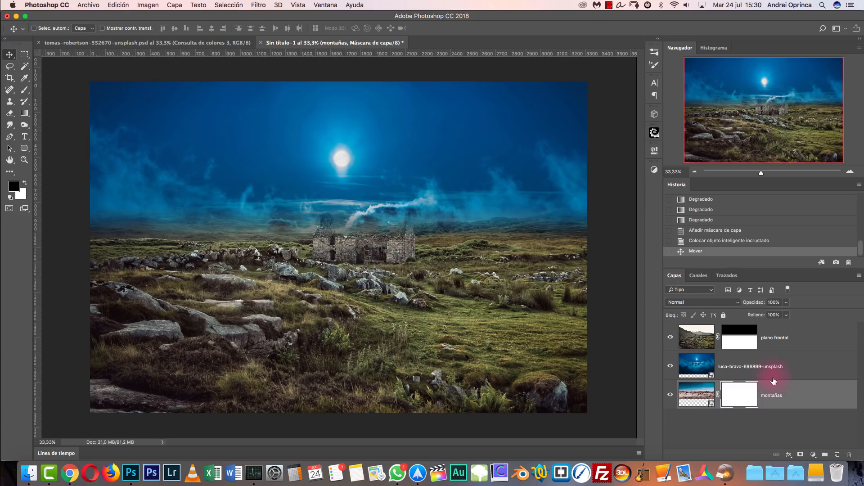
pyautogui.moveTo(783, 390); pyautogui.dragTo(780, 368)
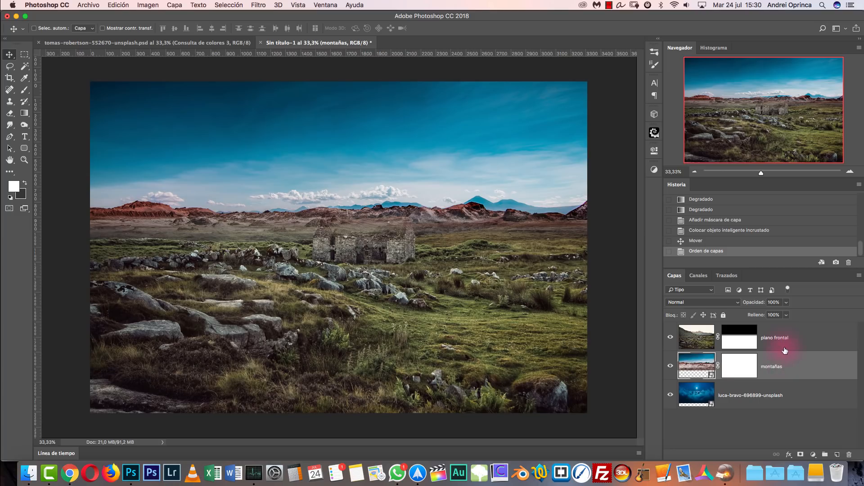
# Rename the moonlit clouds layer as "cielo".
pyautogui.click(765, 396)
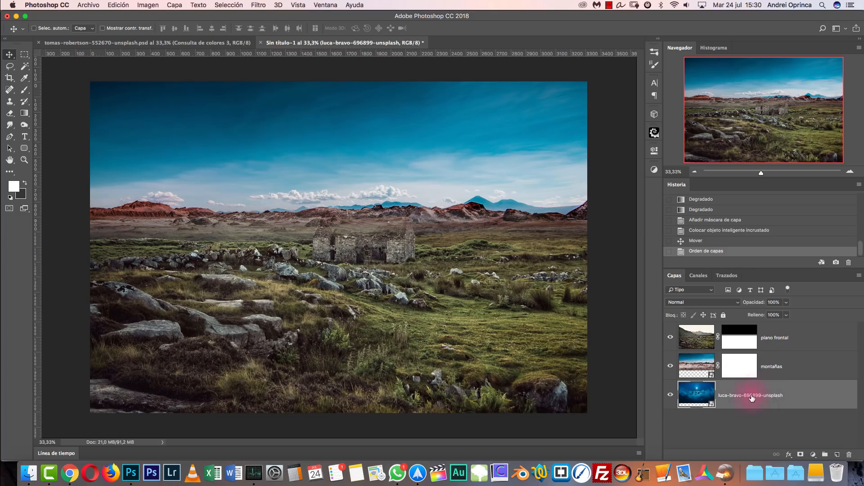
pyautogui.click(776, 371)
pyautogui.click(808, 340)
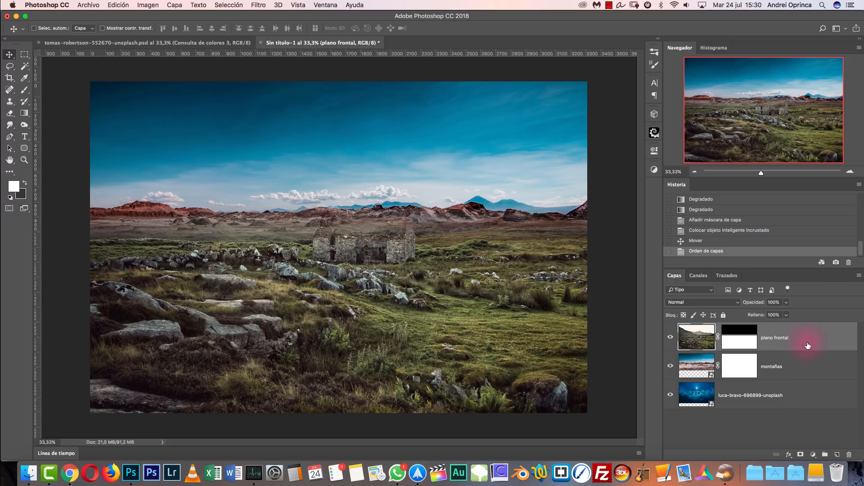
pyautogui.doubleClick(742, 396)
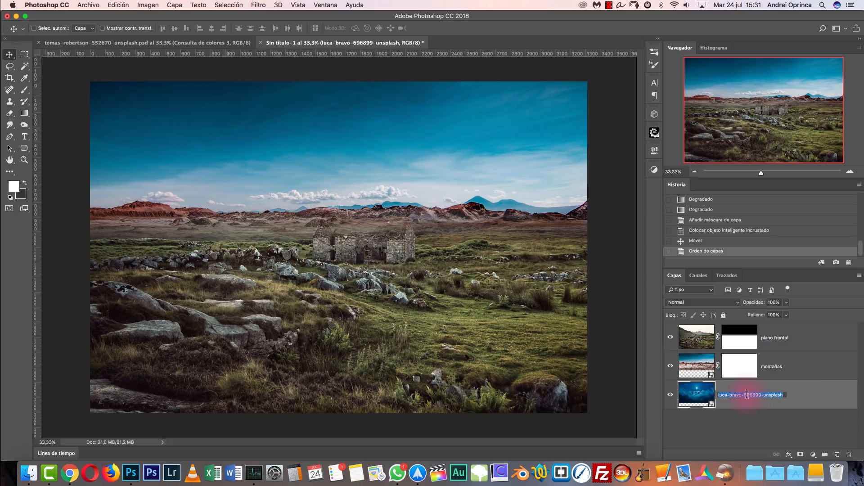
pyautogui.write('cielo')
pyautogui.press('Return')
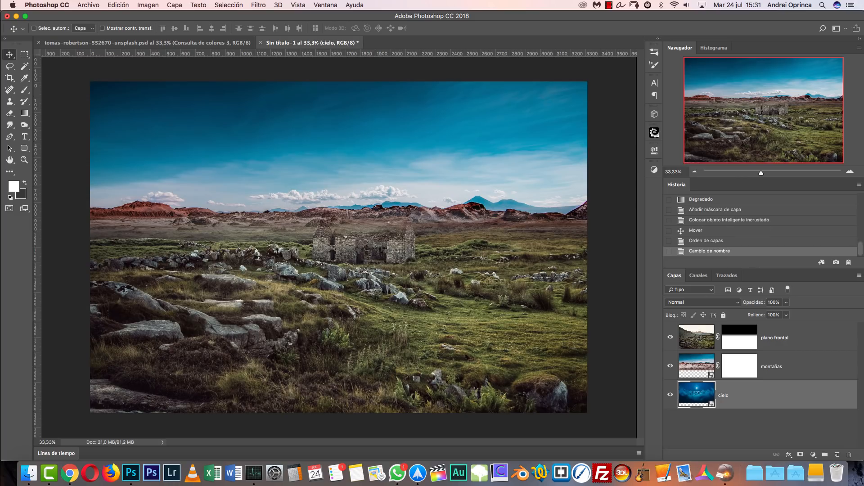
# Hide the sky of "montañas" with short vertical black-to-white gradients on its mask above the mountains, and move the "cielo" layer slightly up.
pyautogui.click(739, 370)
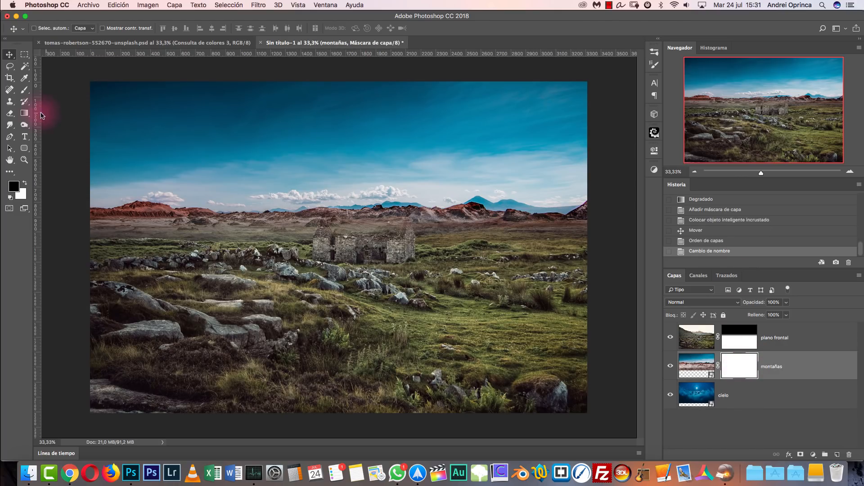
pyautogui.click(25, 115)
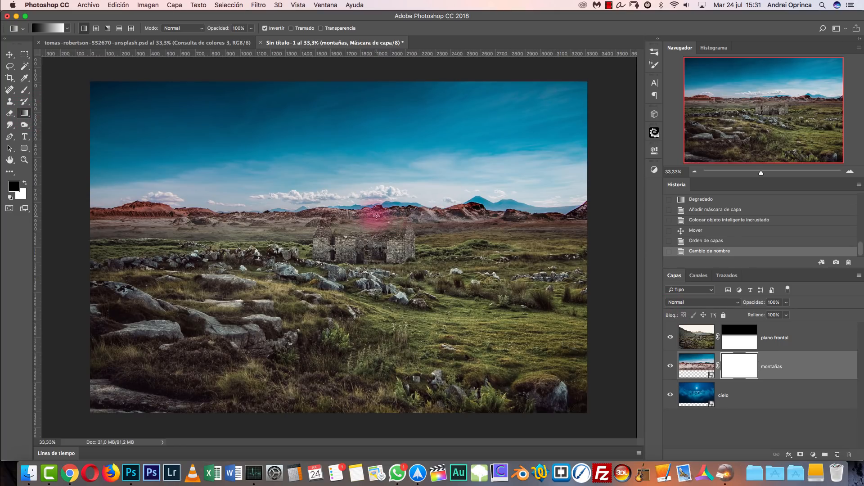
pyautogui.moveTo(376, 218); pyautogui.dragTo(372, 171)
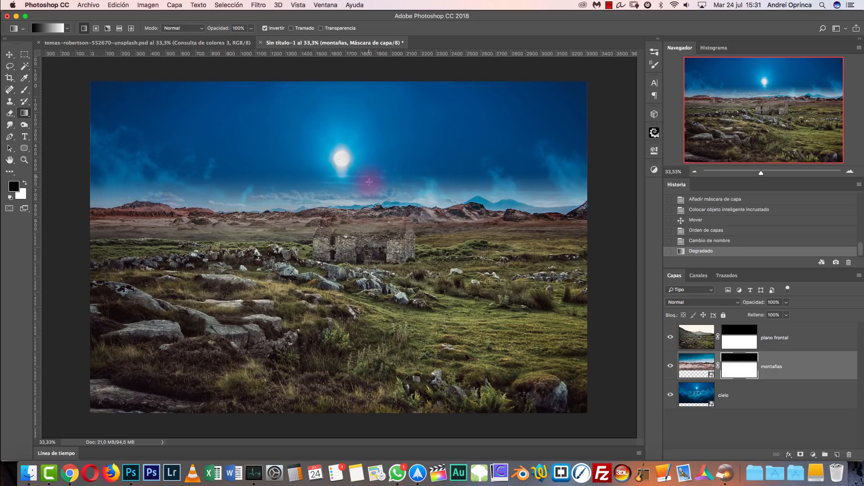
pyautogui.moveTo(370, 197); pyautogui.dragTo(375, 194)
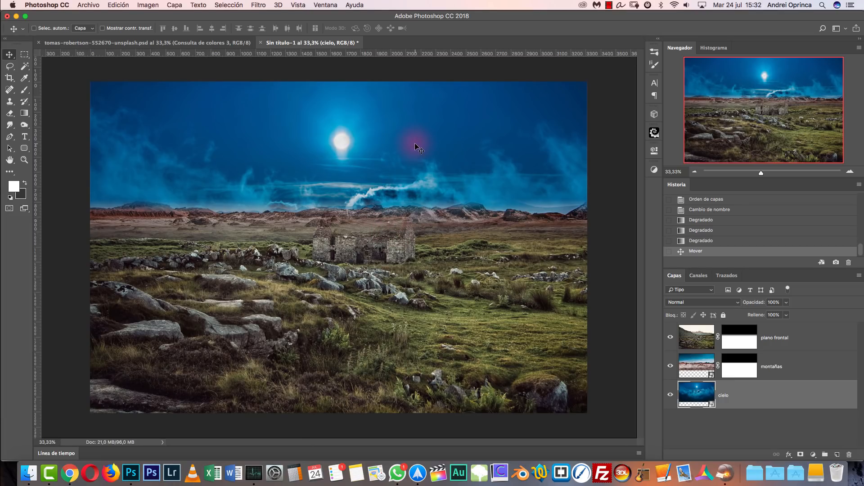
# Preview Triceratops-1.png and Triceratops-2.png from the Resources folder and open Triceratops-2.png.
pyautogui.press('super+o')
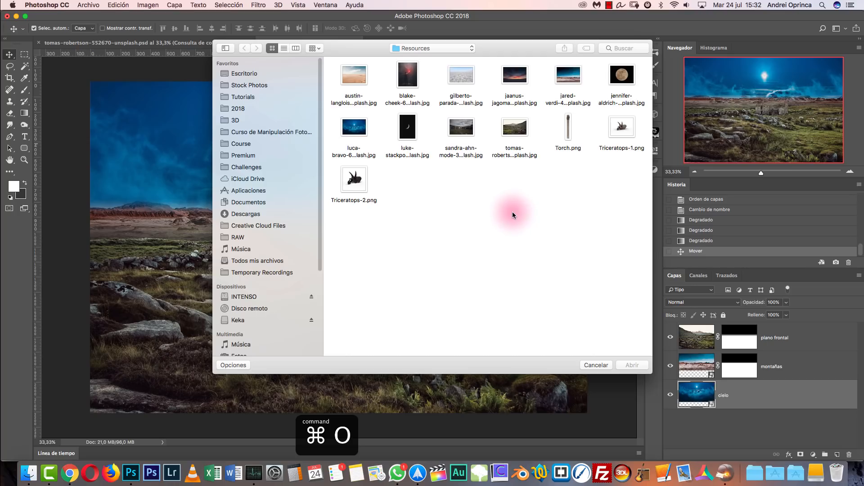
pyautogui.click(622, 127)
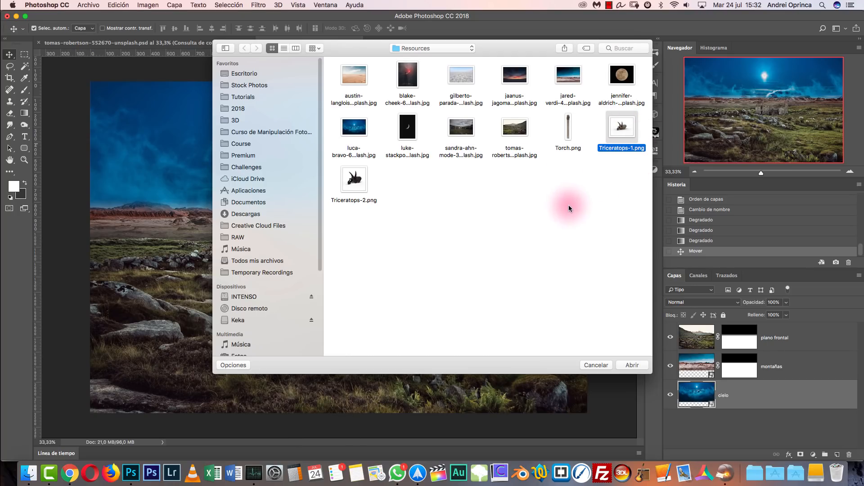
pyautogui.press('space')
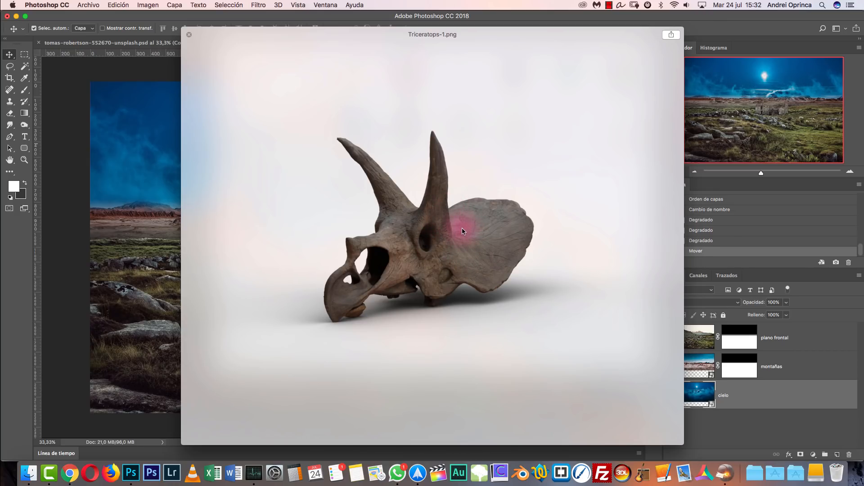
pyautogui.press('space')
pyautogui.click(365, 181)
pyautogui.press('space')
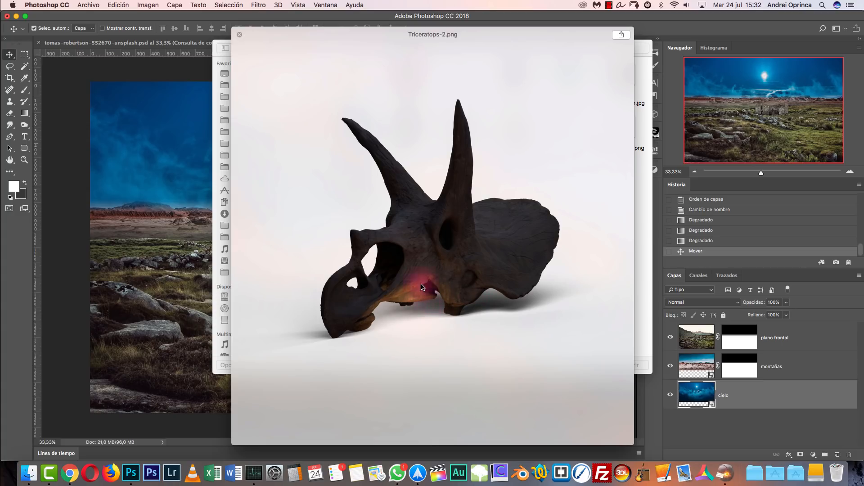
pyautogui.press('Escape')
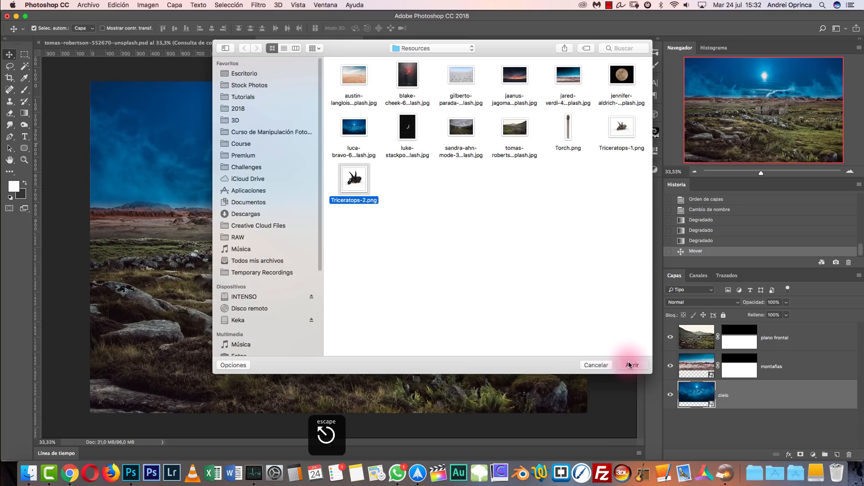
pyautogui.click(630, 365)
# Transfer the entire skull image into the composite above "plano frontal", closing Triceratops-2.png without saving.
pyautogui.press('super+a')
pyautogui.press('super+x')
pyautogui.press('super+w')
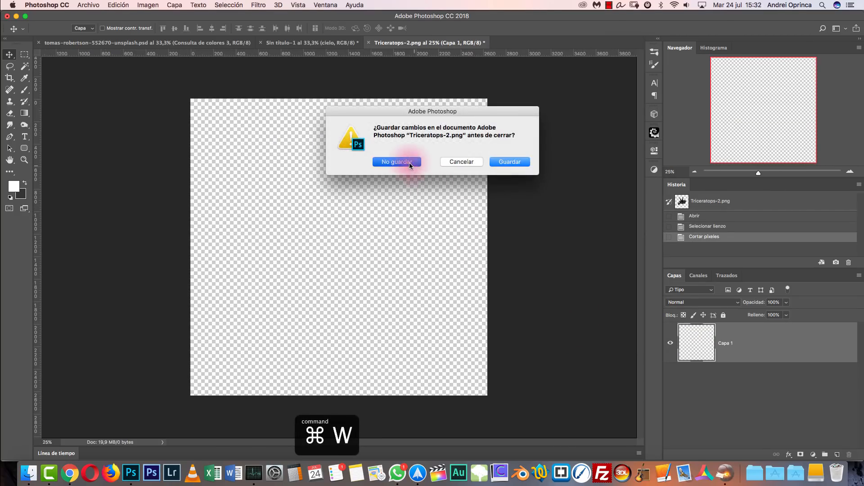
pyautogui.click(409, 163)
pyautogui.click(783, 336)
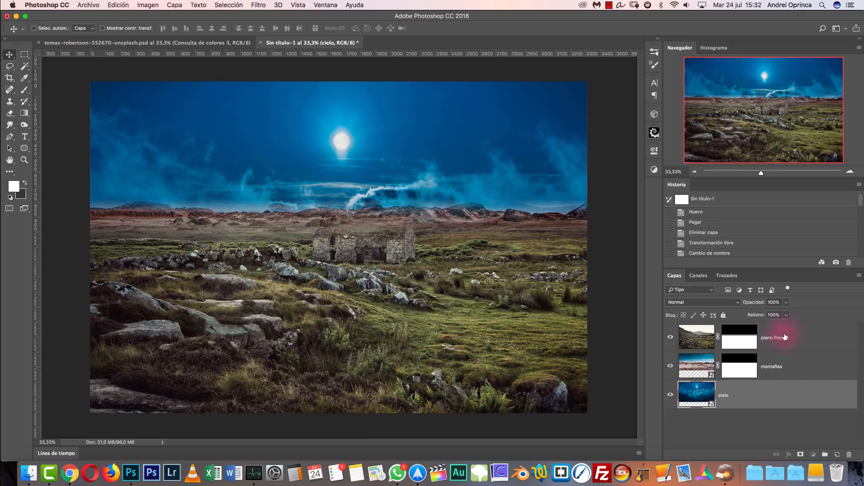
pyautogui.press('super+v')
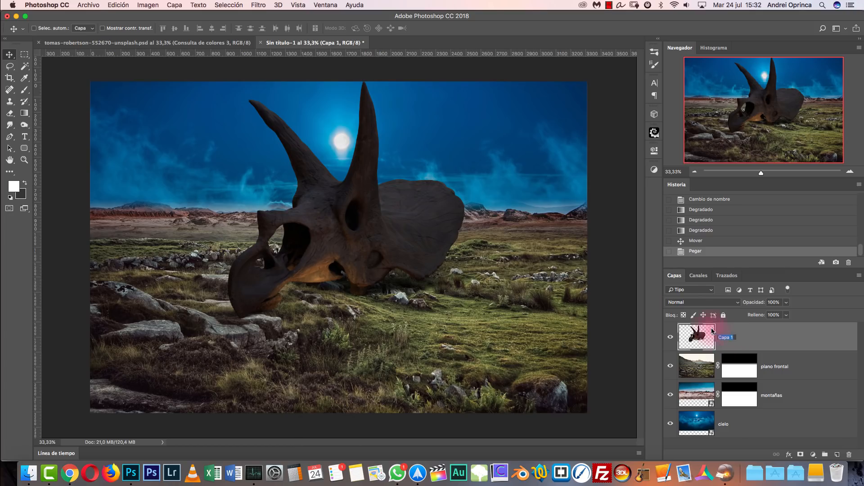
# Rename the skull layer as "cabeza" and move the skull toward the left side of the valley.
pyautogui.write('abez')
pyautogui.press('Return')
pyautogui.moveTo(474, 325); pyautogui.dragTo(341, 268)
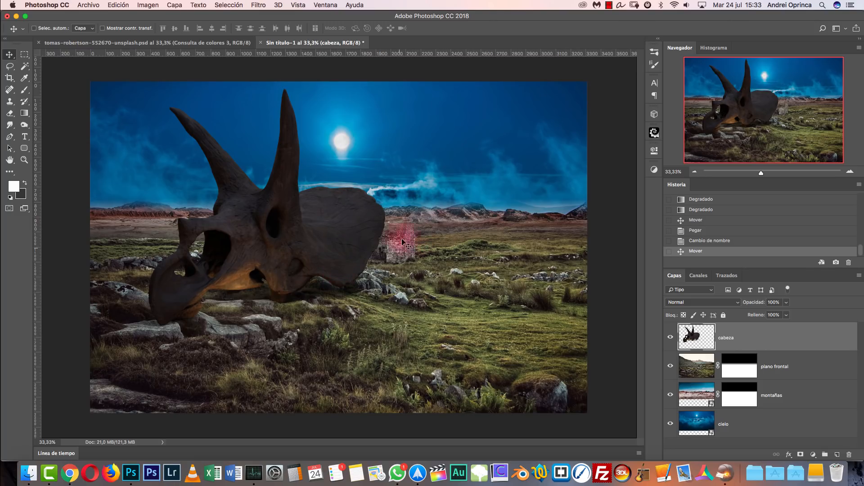
# Try moving the "plano frontal" layer slightly up, and undo the move.
pyautogui.click(782, 371)
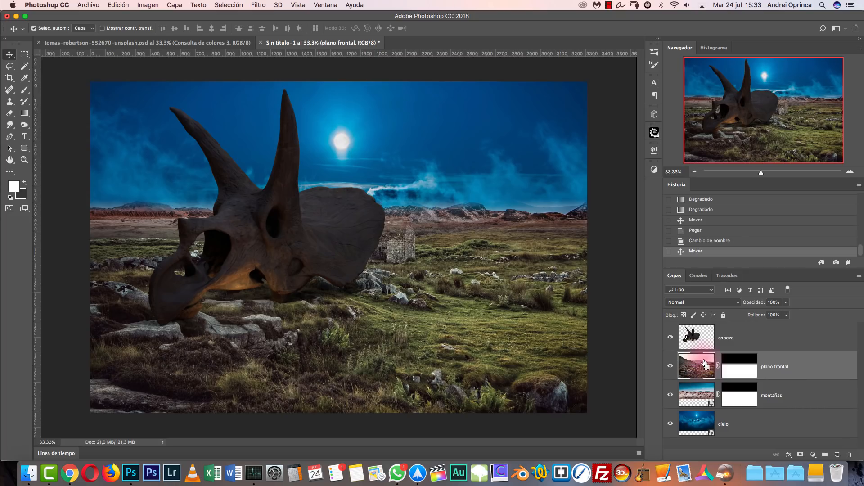
pyautogui.moveTo(685, 357); pyautogui.dragTo(494, 244)
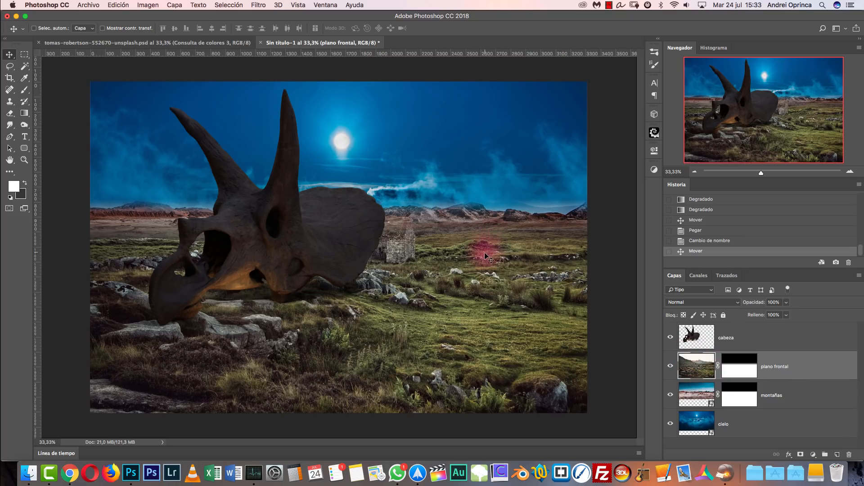
pyautogui.moveTo(482, 276)
pyautogui.mouseDown()
pyautogui.moveTo(468, 257)
pyautogui.moveTo(481, 257)
pyautogui.moveTo(479, 273)
pyautogui.mouseUp()
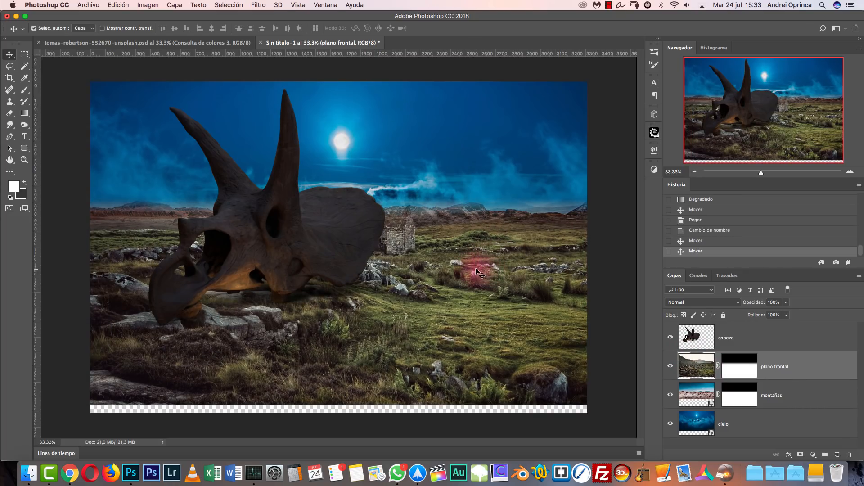
pyautogui.press('super+t')
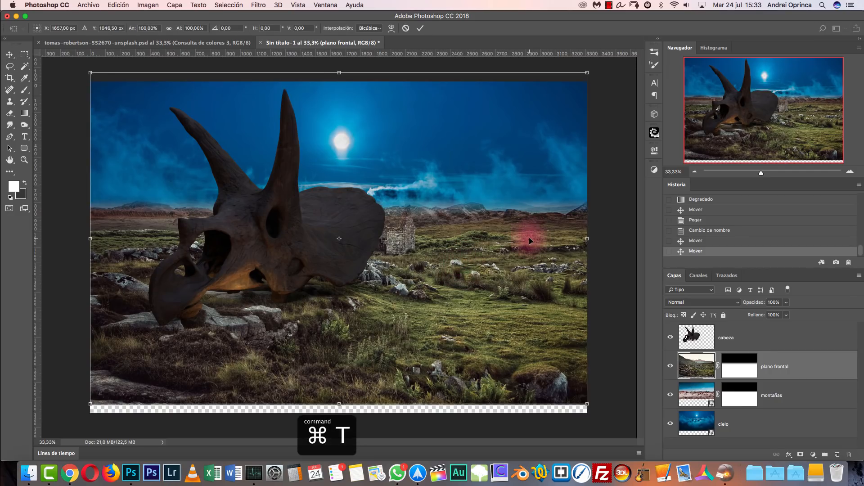
pyautogui.moveTo(500, 244); pyautogui.dragTo(510, 252)
pyautogui.press('Escape')
pyautogui.press('alt+super+z')
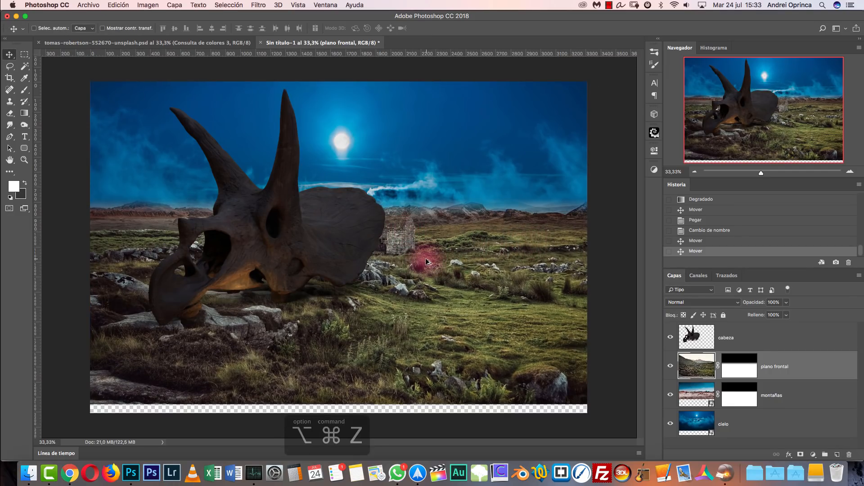
# Move the "cabeza" skull right so it covers the ruined house, and shift the "montañas" layer slightly down.
pyautogui.press('super+1')
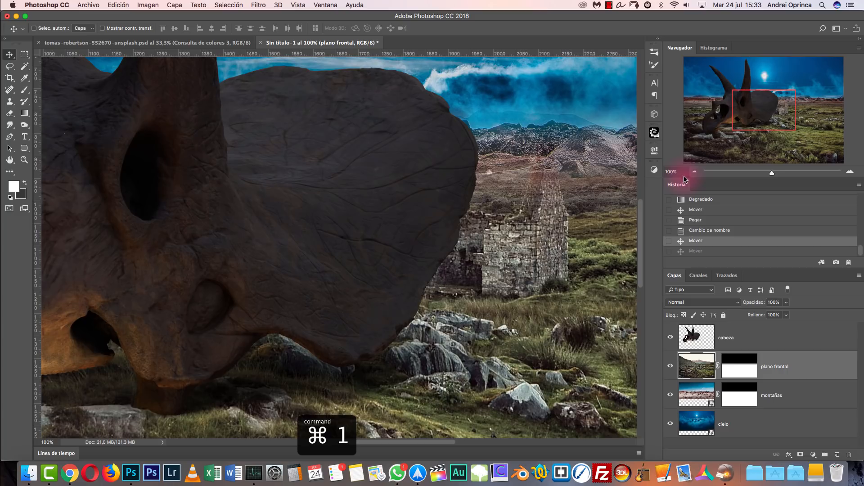
pyautogui.press('super+0')
pyautogui.keyDown('super'); pyautogui.click(359, 249); pyautogui.keyUp('super')
pyautogui.moveTo(344, 252); pyautogui.dragTo(376, 259)
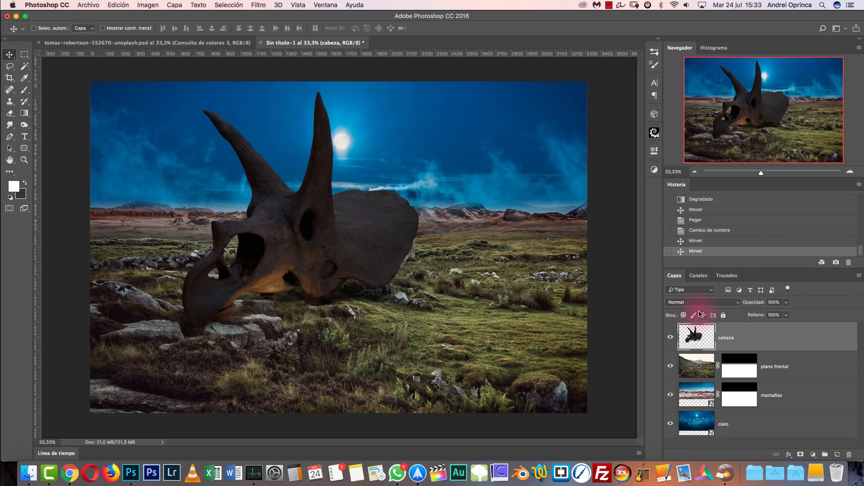
pyautogui.click(769, 395)
pyautogui.moveTo(495, 217); pyautogui.dragTo(500, 226)
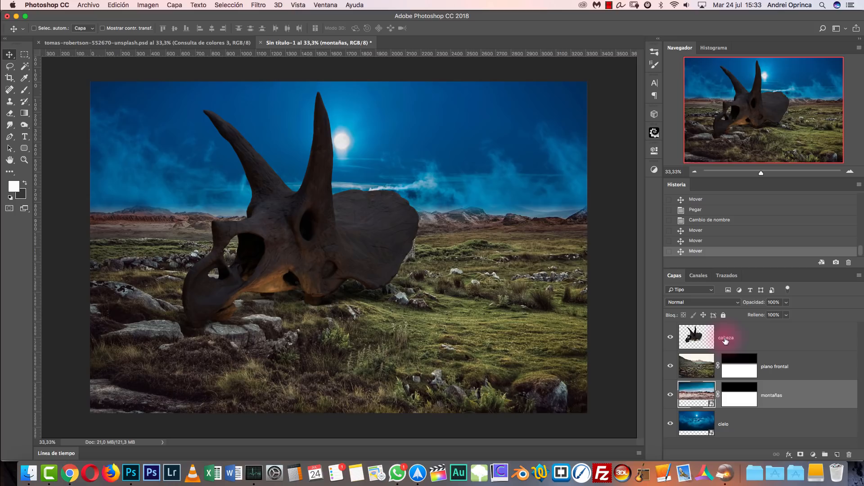
# Scale the "cielo" layer up to about 80% and reposition it so the moon sits just right of the skull's tall horn.
pyautogui.click(738, 421)
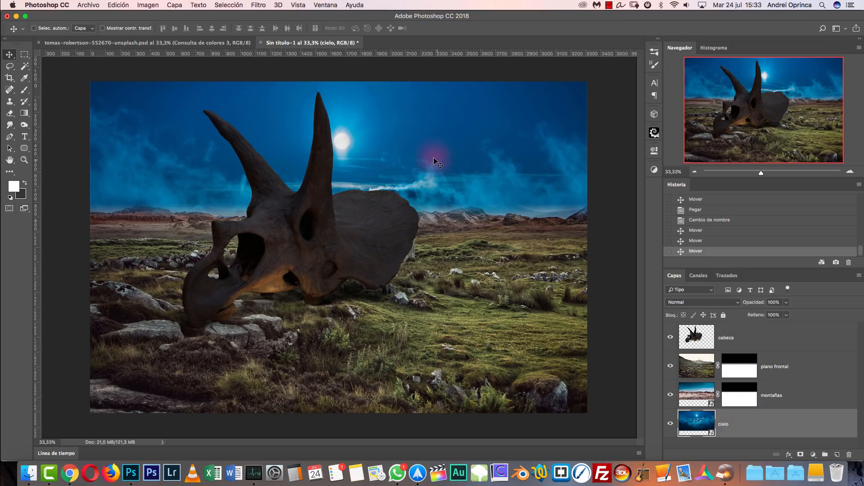
pyautogui.press('super+t')
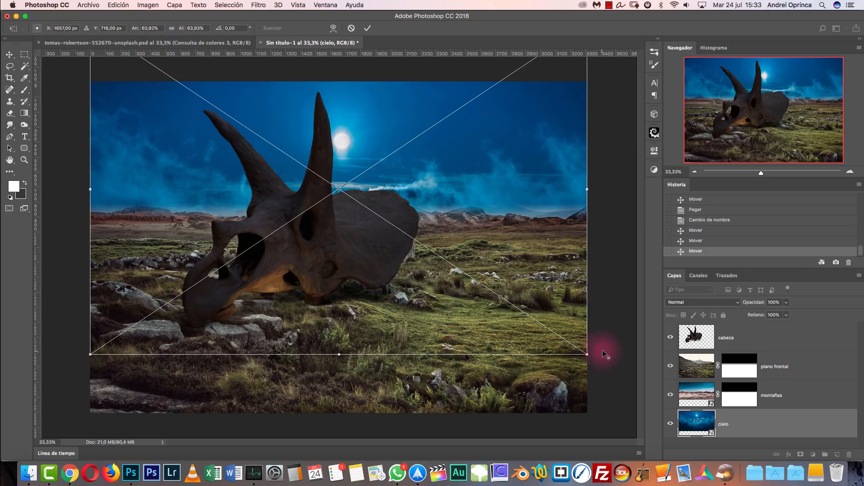
pyautogui.moveTo(586, 353); pyautogui.dragTo(646, 395)
pyautogui.moveTo(494, 279); pyautogui.dragTo(503, 298)
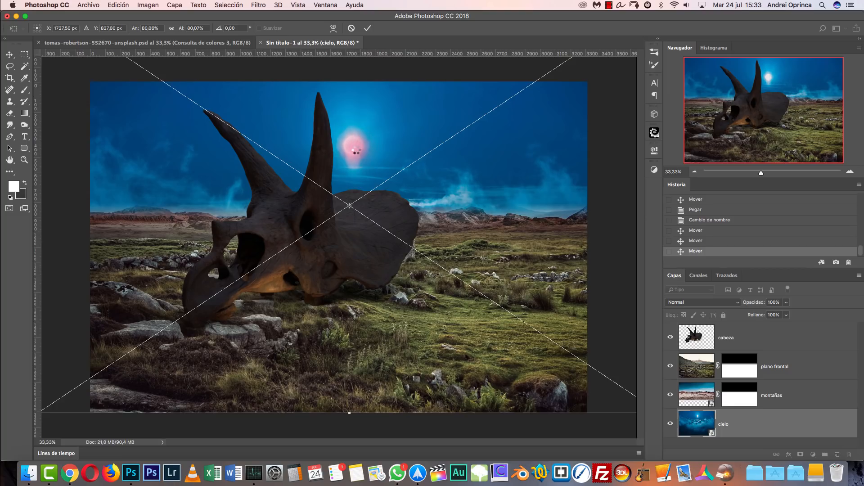
pyautogui.press('Return')
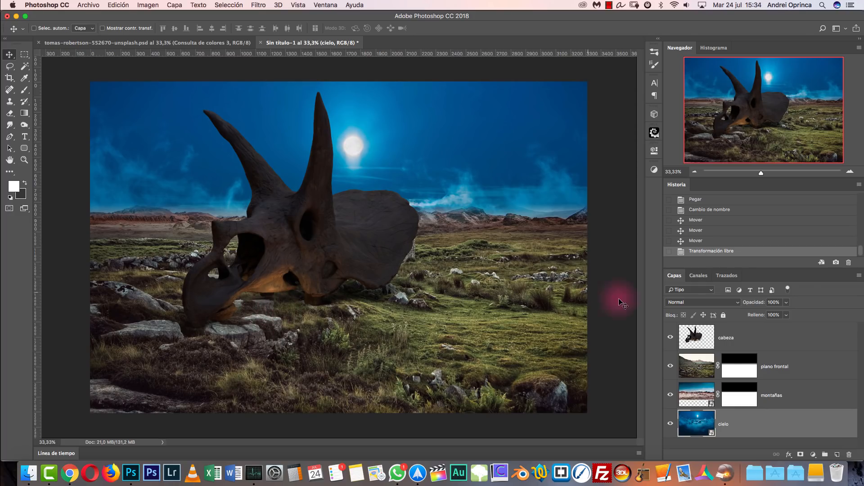
# Enlarge the "plano frontal" layer slightly and shift it right, then nudge the "cabeza" skull left to uncover the ruined house.
pyautogui.click(771, 368)
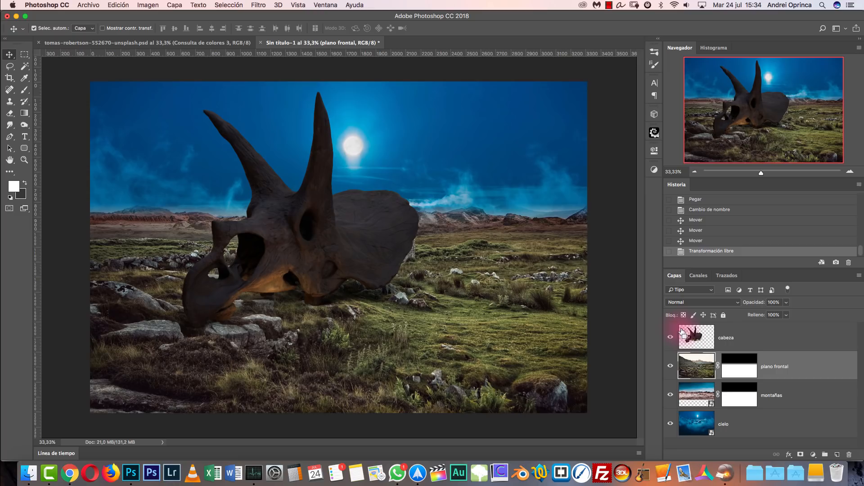
pyautogui.press('super+t')
pyautogui.moveTo(587, 83); pyautogui.dragTo(621, 59)
pyautogui.moveTo(459, 201); pyautogui.dragTo(480, 198)
pyautogui.moveTo(328, 252); pyautogui.dragTo(315, 252)
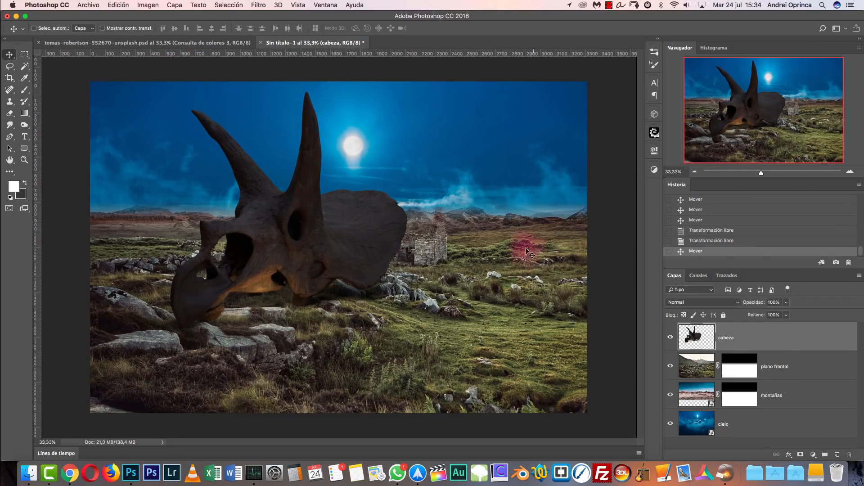
# Scale the "cabeza" skull up to about 109% and shift it slightly left and down so the ruined tower stays uncovered.
pyautogui.click(34, 28)
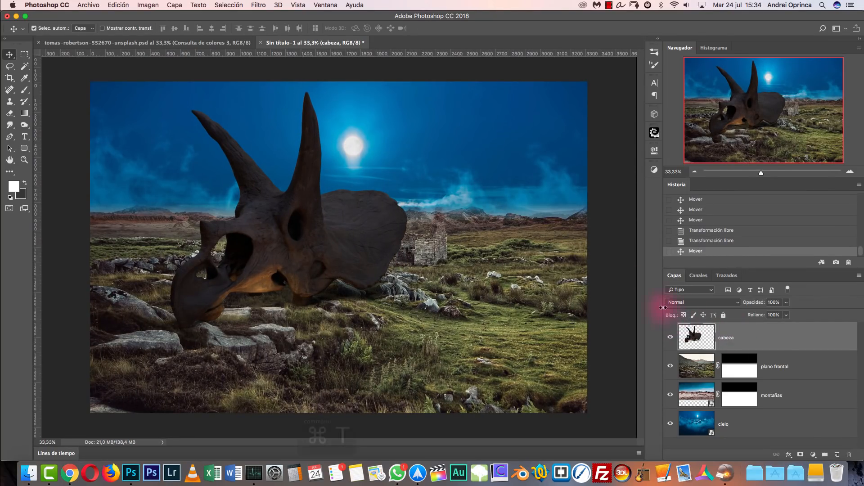
pyautogui.press('super+t')
pyautogui.moveTo(480, 92); pyautogui.dragTo(517, 60)
pyautogui.moveTo(455, 139)
pyautogui.mouseDown()
pyautogui.moveTo(438, 156)
pyautogui.moveTo(443, 145)
pyautogui.mouseUp()
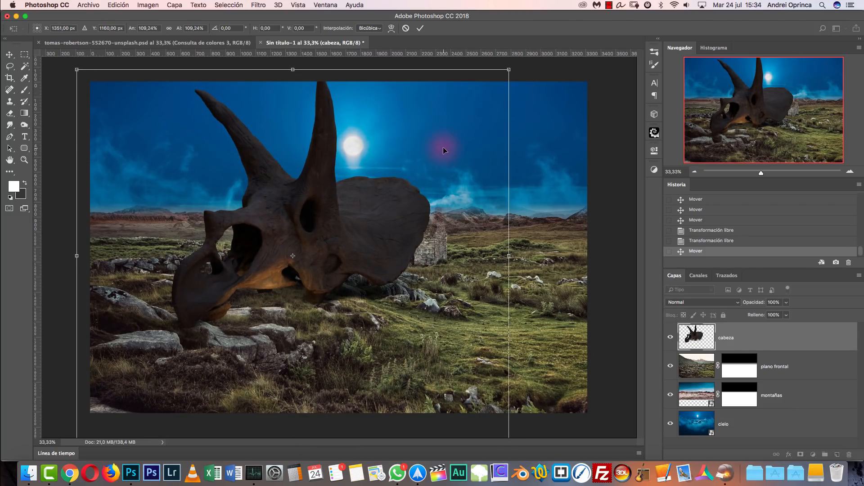
# Redraw the black-to-white gradient on the "plano frontal" layer mask near the ruin's top so the mountains show clearly behind it.
pyautogui.click(730, 363)
pyautogui.click(752, 363)
pyautogui.press('super+1')
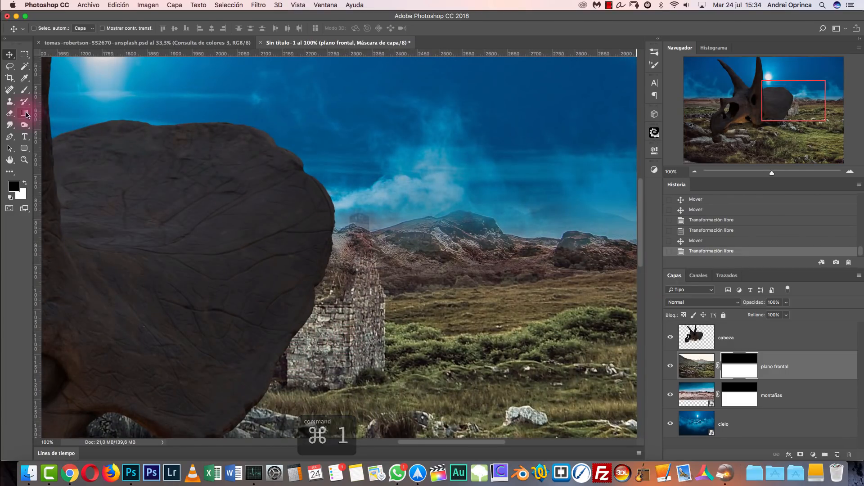
pyautogui.press('g')
pyautogui.moveTo(356, 232); pyautogui.dragTo(365, 210)
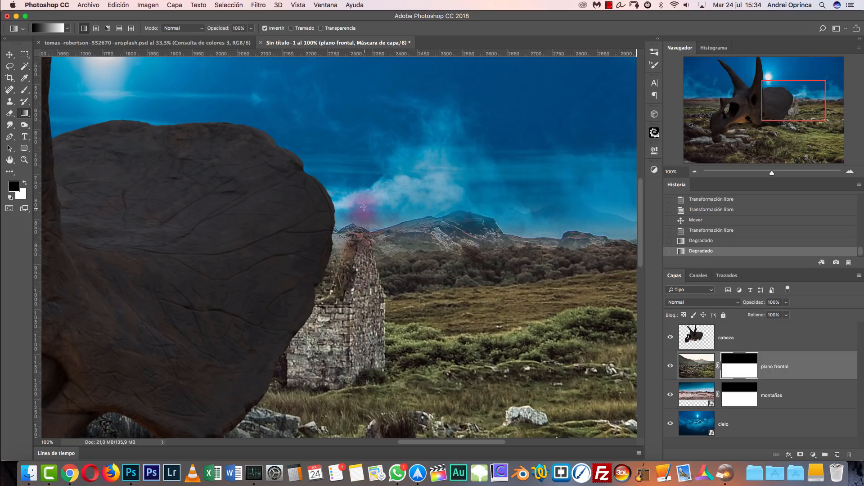
pyautogui.moveTo(366, 266); pyautogui.dragTo(365, 177)
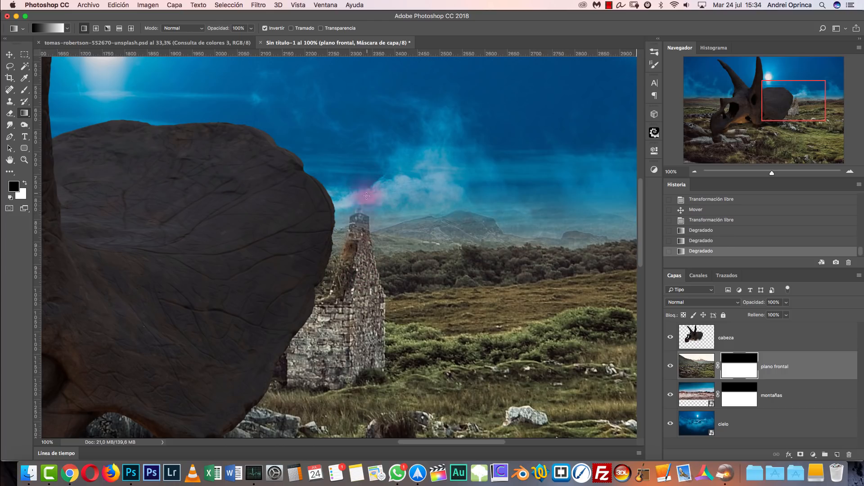
pyautogui.moveTo(360, 296); pyautogui.dragTo(365, 170)
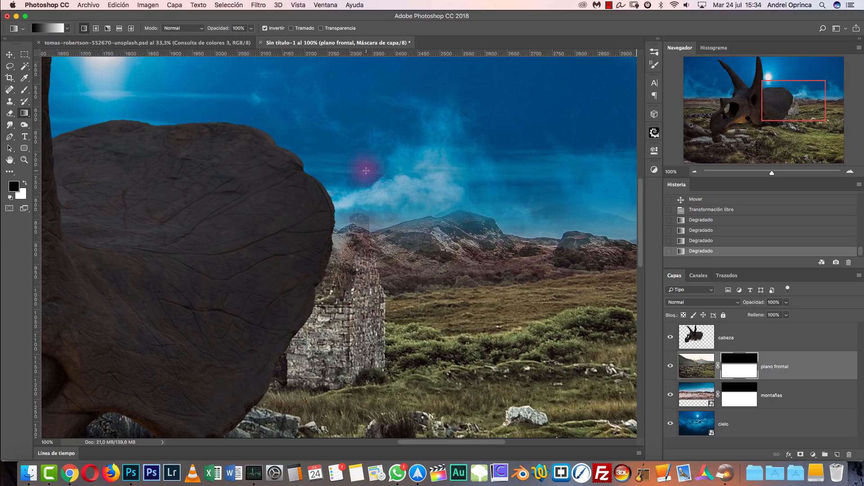
# Try another gradient on the "plano frontal" mask that uncovers the ruin's peak, check the whole image, and undo it.
pyautogui.moveTo(367, 222); pyautogui.dragTo(368, 176)
pyautogui.press('super+1')
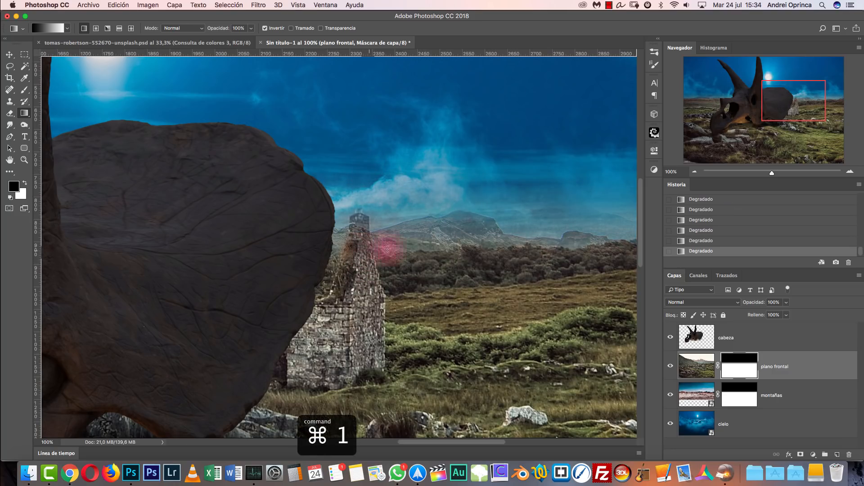
pyautogui.click(695, 172)
pyautogui.click(694, 171)
pyautogui.click(694, 172)
pyautogui.press('alt+super+z')
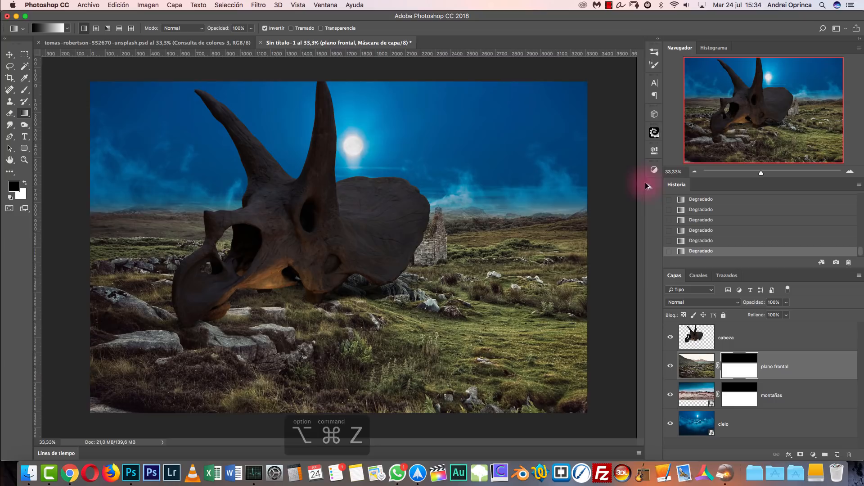
pyautogui.press('alt+super+z')
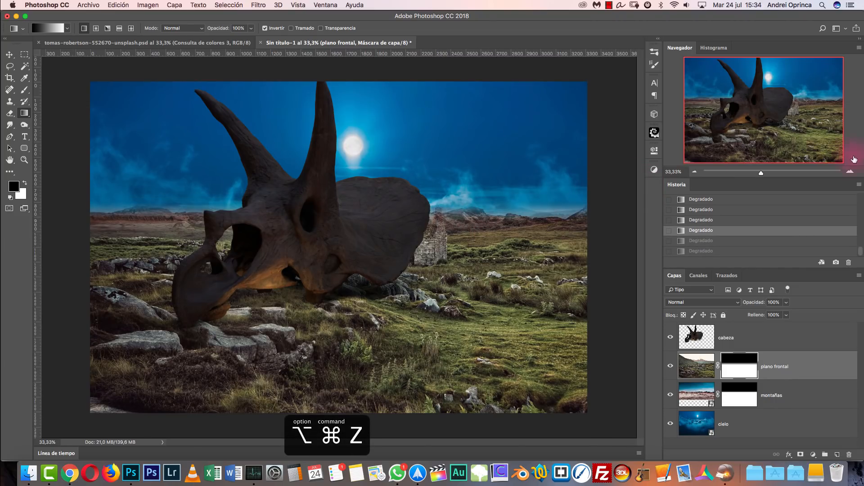
# Brush over the ruin's top on the "plano frontal" mask, and set the brush to 30 px with 100% opacity and flow.
pyautogui.press('super+1')
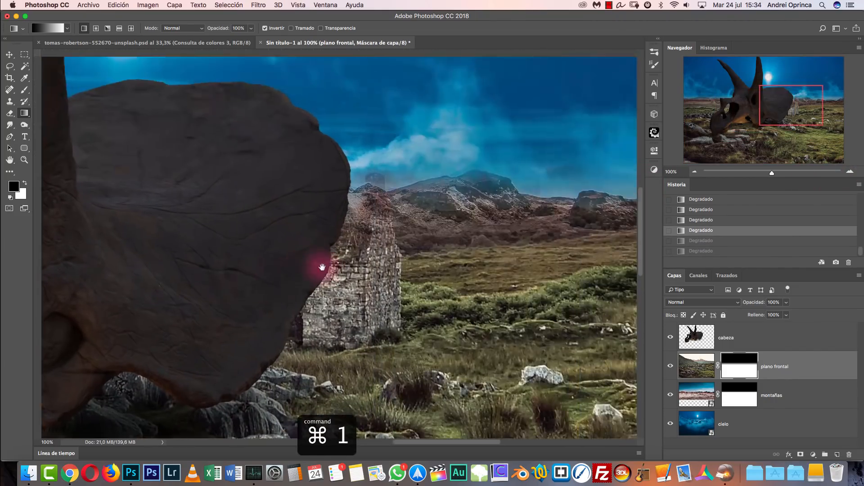
pyautogui.press('b')
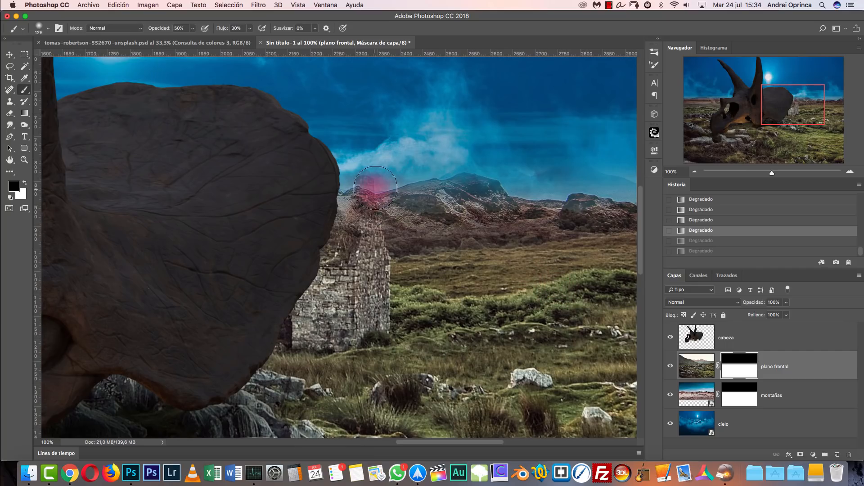
pyautogui.moveTo(364, 188)
pyautogui.mouseDown()
pyautogui.moveTo(356, 237)
pyautogui.moveTo(349, 233)
pyautogui.moveTo(369, 212)
pyautogui.mouseUp()
pyautogui.press('[')
pyautogui.rightClick(377, 188)
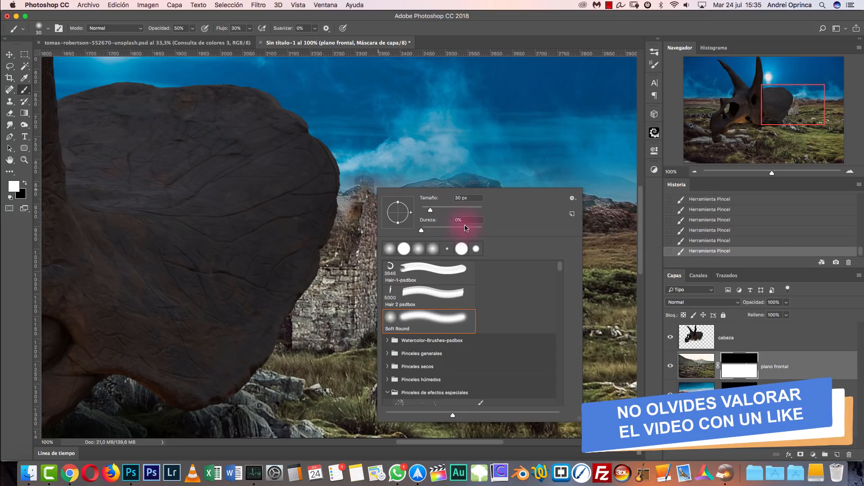
pyautogui.click(739, 366)
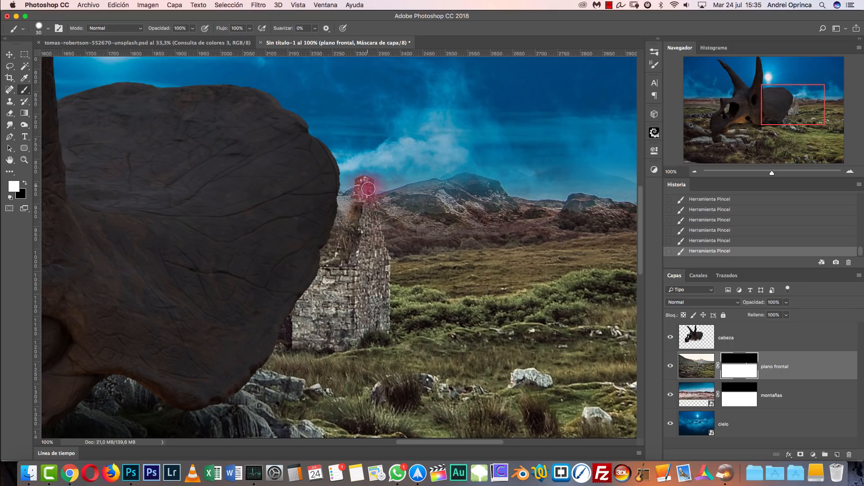
# Paint the ruined tower back in with white on the "plano frontal" mask and clean up its outline with black.
pyautogui.moveTo(344, 257); pyautogui.dragTo(360, 216)
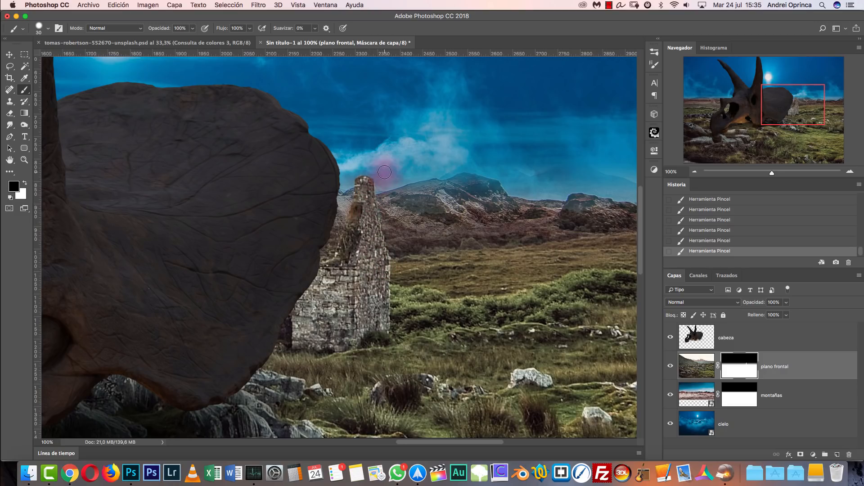
pyautogui.moveTo(378, 199); pyautogui.dragTo(367, 200)
pyautogui.press('x')
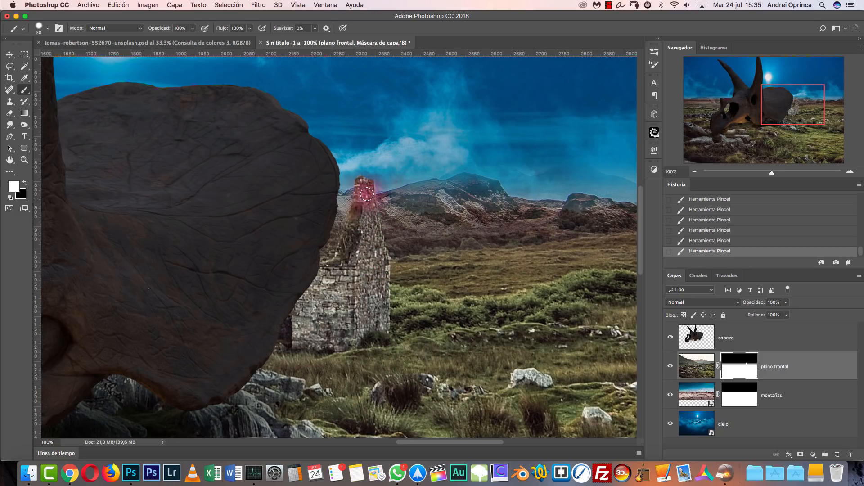
pyautogui.press('super+1')
pyautogui.click(694, 173)
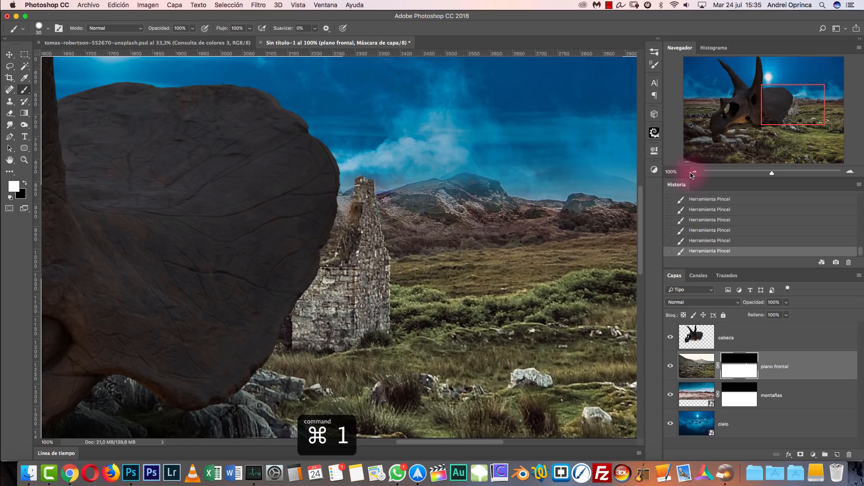
pyautogui.click(694, 172)
pyautogui.click(694, 172)
pyautogui.click(694, 172)
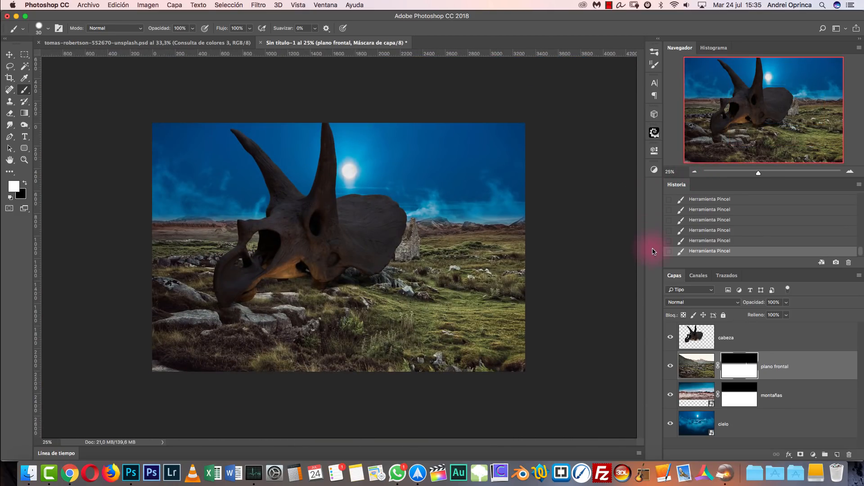
pyautogui.click(427, 283)
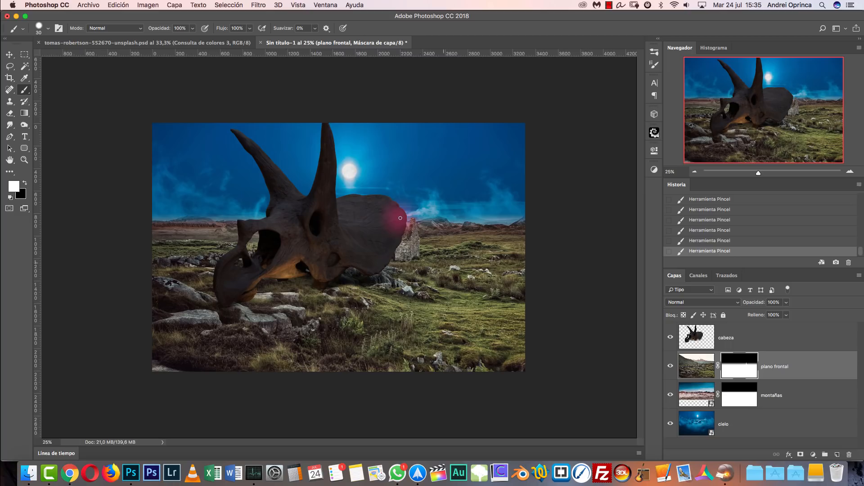
# Compare the scene with and without the skull, leaving the "cabeza" layer hidden.
pyautogui.click(671, 338)
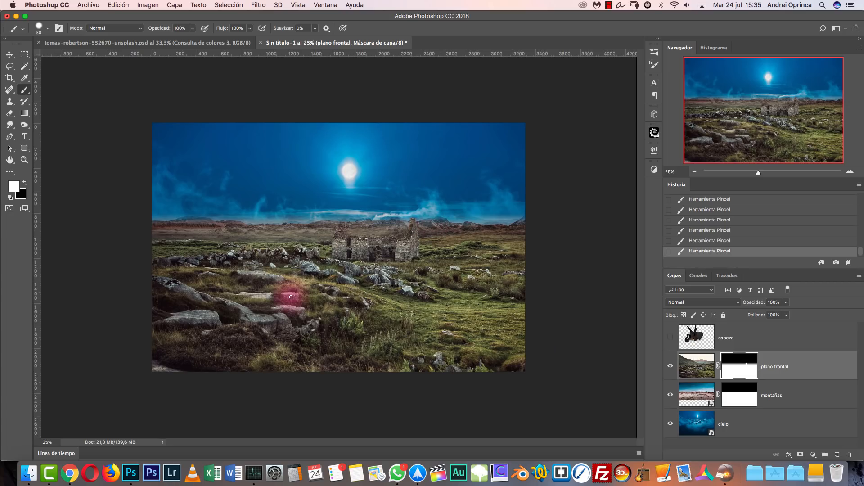
pyautogui.click(670, 338)
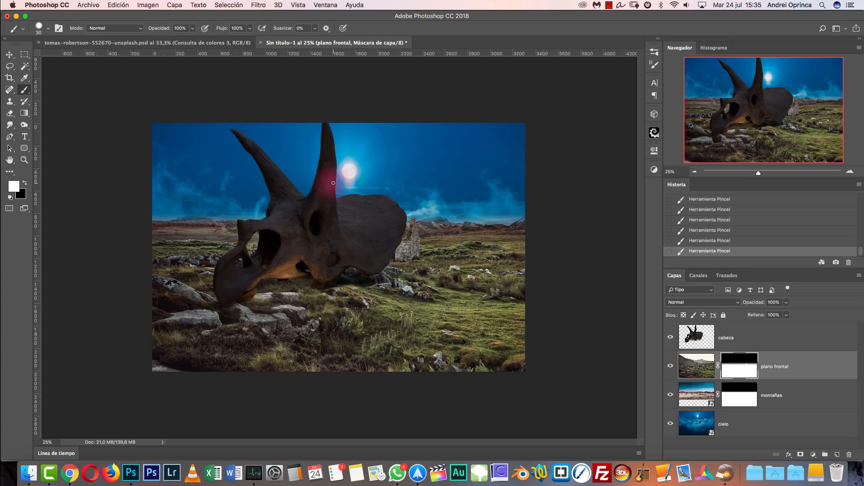
pyautogui.click(670, 337)
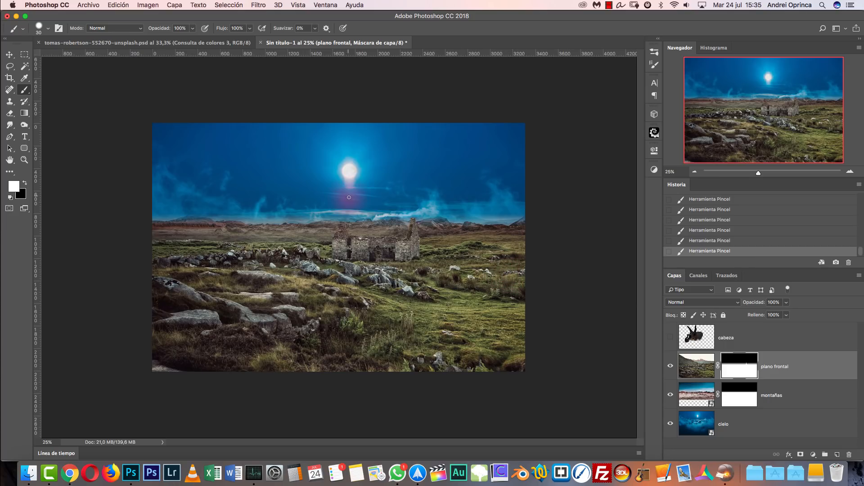
# Place the full-moon photo from the Resources folder as an embedded element above the "plano frontal" layer.
pyautogui.press('super+o')
pyautogui.press('Escape')
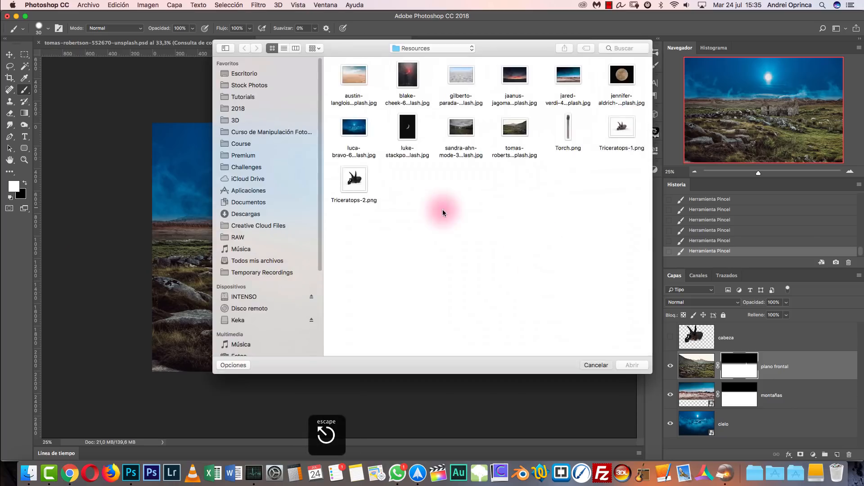
pyautogui.click(90, 4)
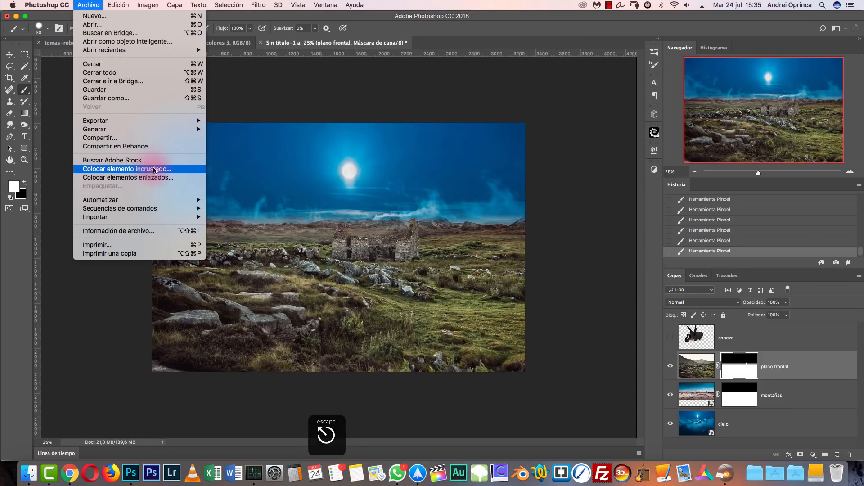
pyautogui.press('Escape')
pyautogui.click(622, 81)
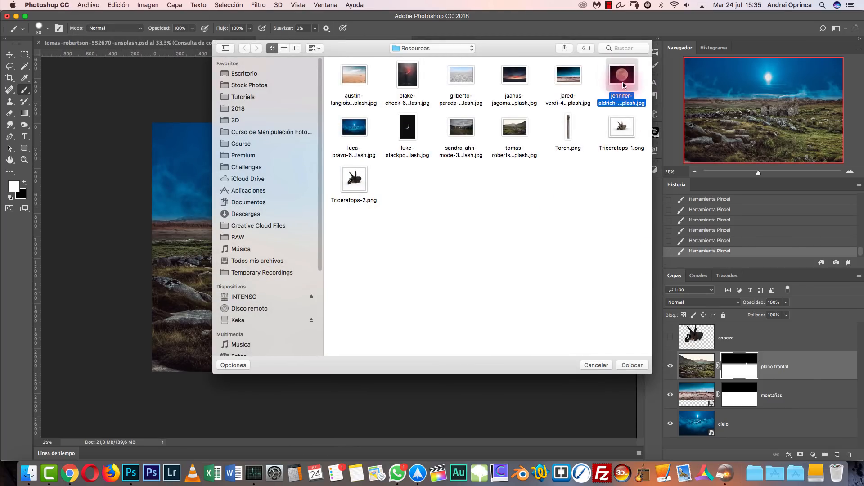
pyautogui.click(632, 365)
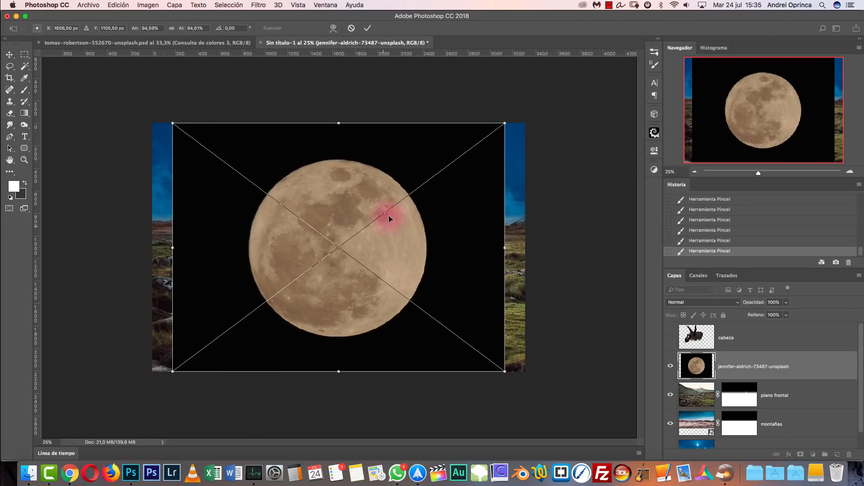
# Scale the placed moon photo down to about half the canvas width and position it over the glowing moon in the sky.
pyautogui.moveTo(505, 124)
pyautogui.mouseDown()
pyautogui.moveTo(448, 174)
pyautogui.moveTo(440, 170)
pyautogui.mouseUp()
pyautogui.moveTo(405, 247); pyautogui.dragTo(411, 196)
pyautogui.press('Return')
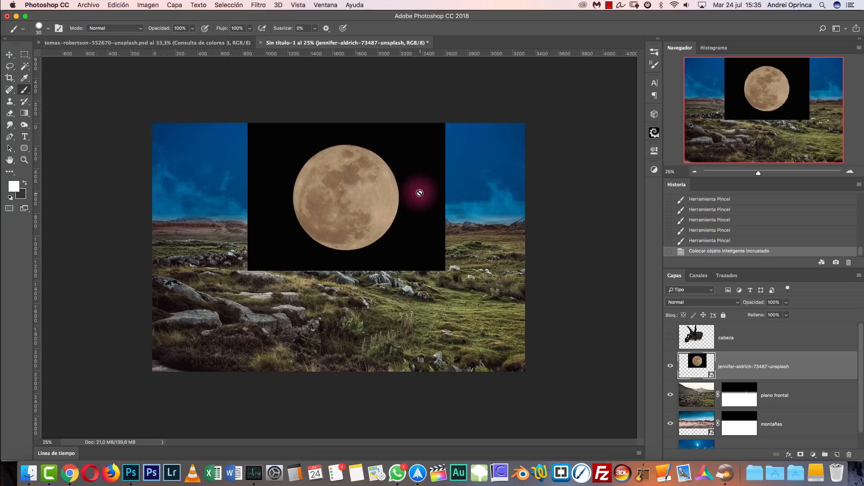
# Inspect the moon's edge up close and activate the Magic Wand tool for cutting it out.
pyautogui.press('super+1')
pyautogui.moveTo(444, 162); pyautogui.dragTo(429, 320)
pyautogui.press('super+r')
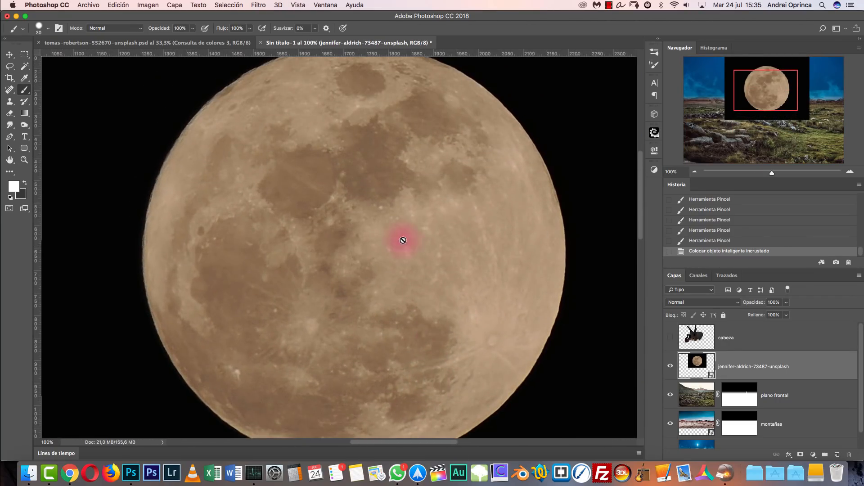
pyautogui.click(695, 172)
pyautogui.click(25, 68)
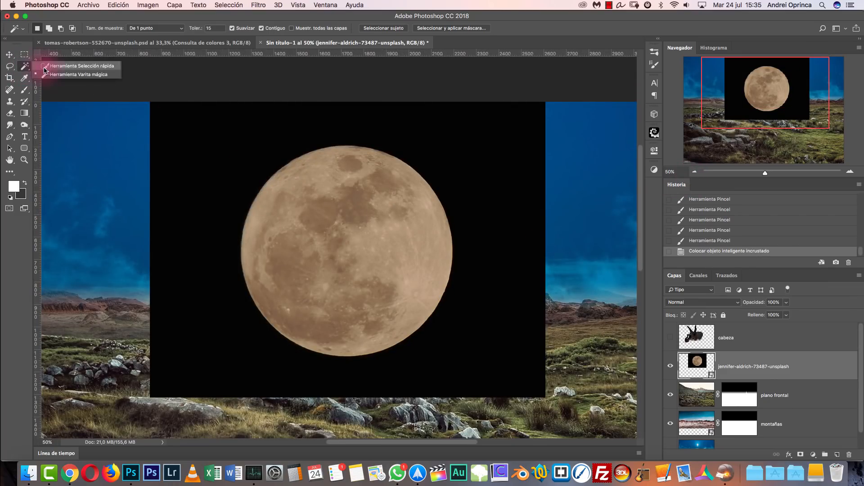
pyautogui.click(72, 74)
# Try the Trama blend mode on the moon layer, and undo the change.
pyautogui.click(720, 302)
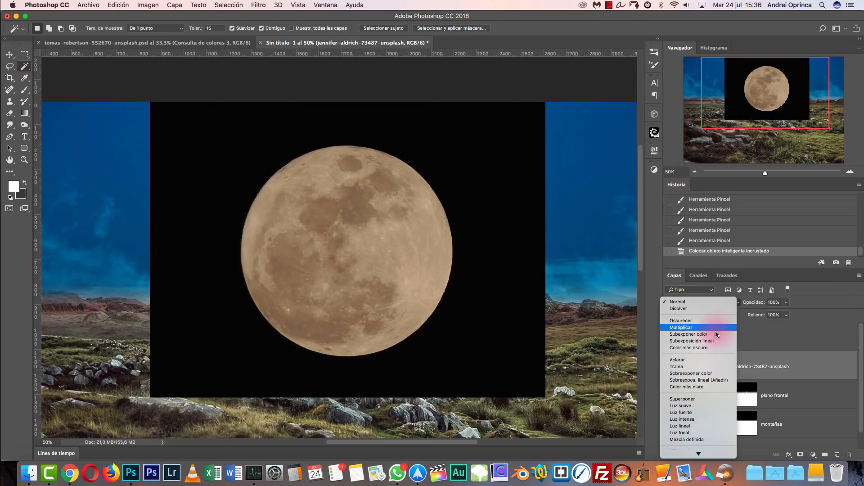
pyautogui.click(688, 367)
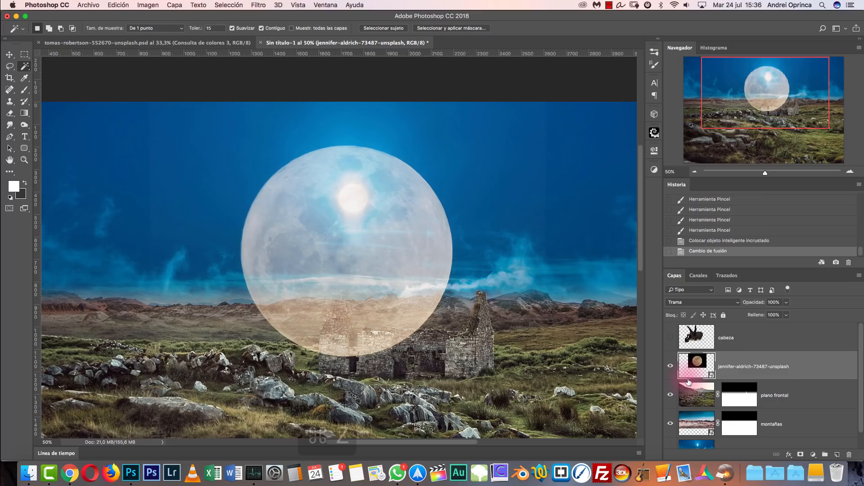
pyautogui.press('super+z')
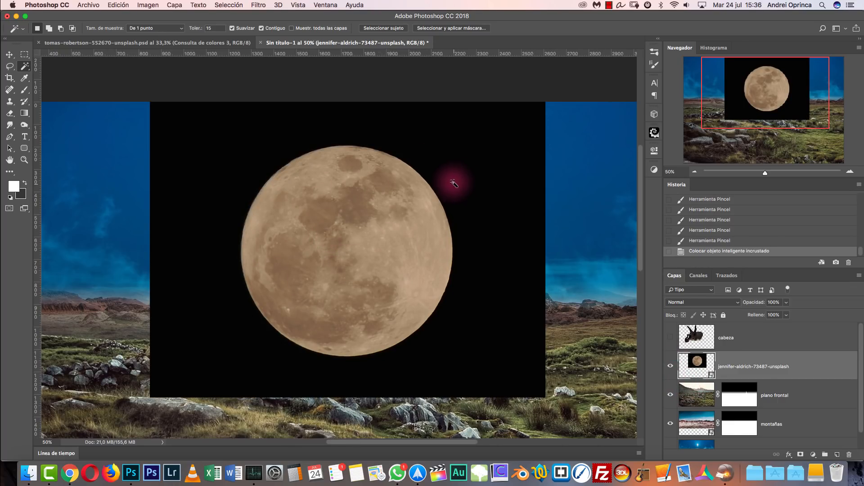
# Select the black background around the moon and hide it with a layer mask, inverting the mask and inverting it back.
pyautogui.click(468, 245)
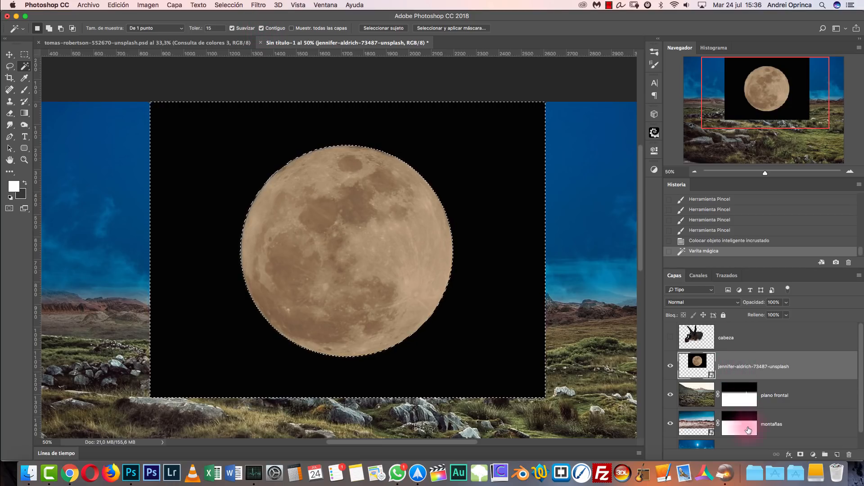
pyautogui.click(801, 456)
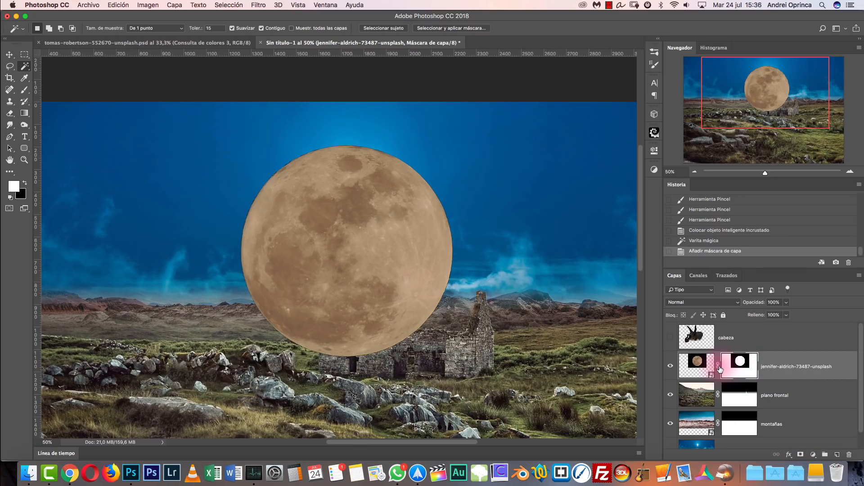
pyautogui.press('super+i')
pyautogui.press('super+i')
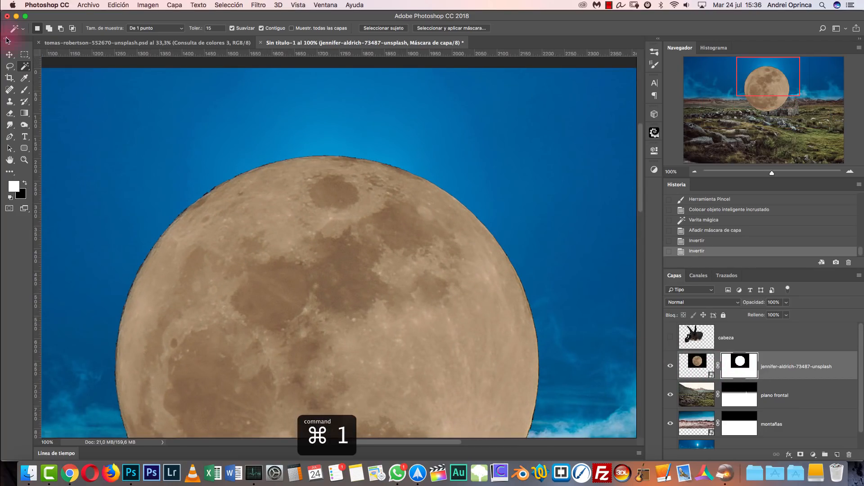
pyautogui.click(9, 54)
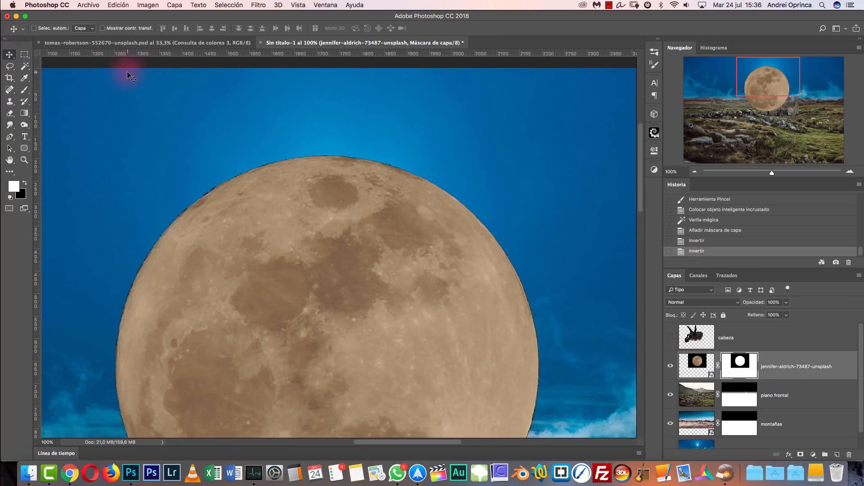
# Examine the moon's masked edge against the sky up close, from its upper left around to the top.
pyautogui.doubleClick(849, 172)
pyautogui.moveTo(414, 166); pyautogui.dragTo(645, 332)
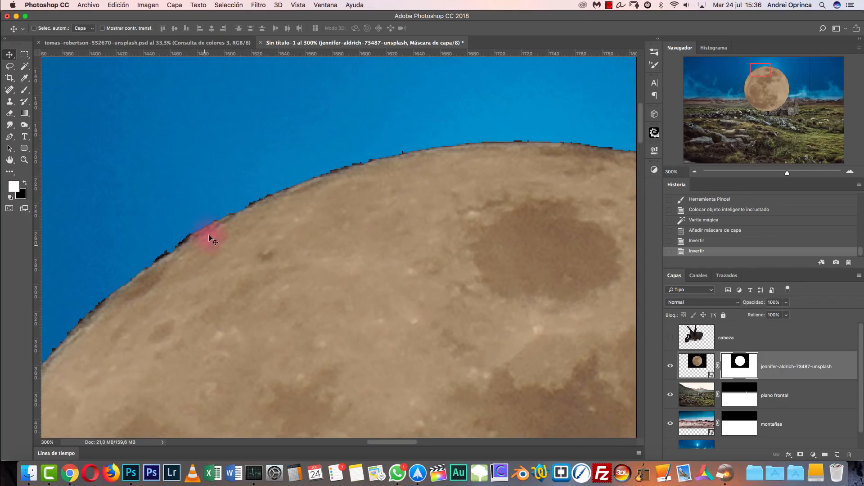
pyautogui.doubleClick(694, 172)
pyautogui.click(694, 171)
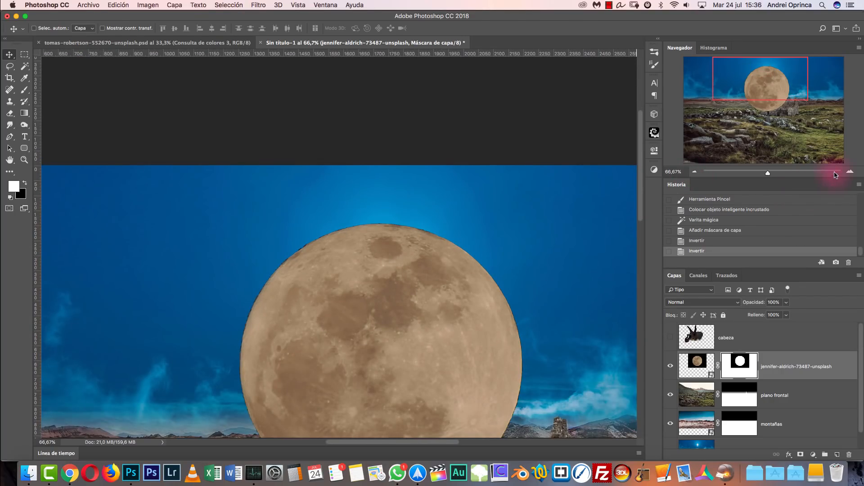
pyautogui.tripleClick(849, 171)
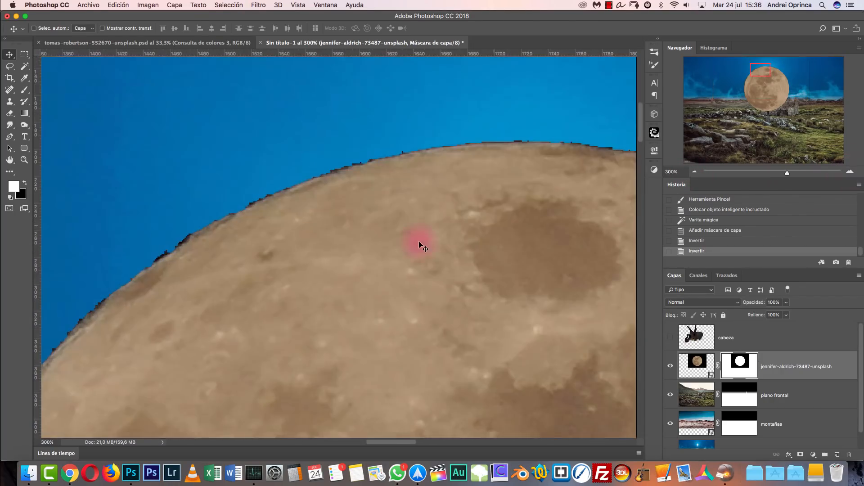
pyautogui.click(695, 171)
pyautogui.hscroll(5, 629, 226)
pyautogui.scroll(-2, 629, 226)
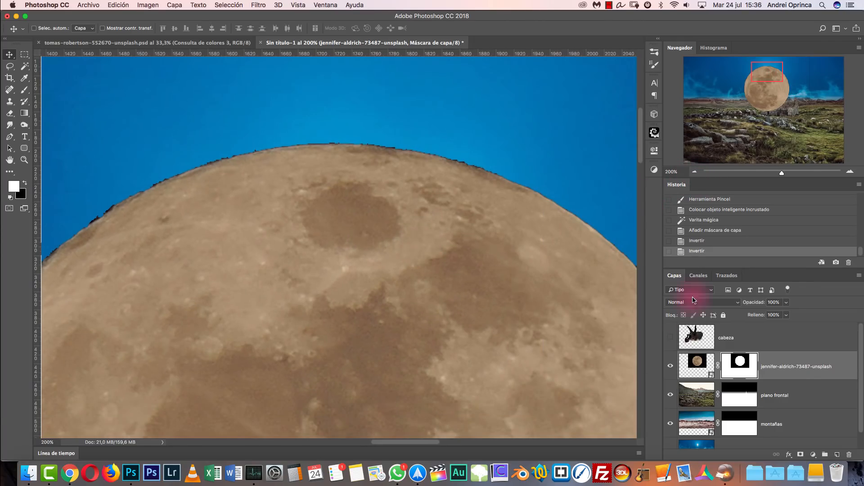
# Open the moon layer's mask in Select and Mask, undoing a stray brush dab on the moon.
pyautogui.rightClick(744, 357)
pyautogui.click(729, 361)
pyautogui.press('super+x')
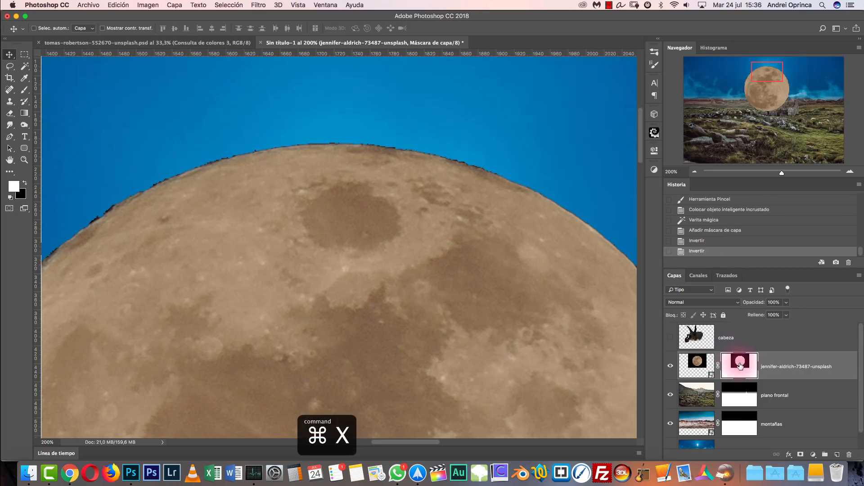
pyautogui.rightClick(738, 363)
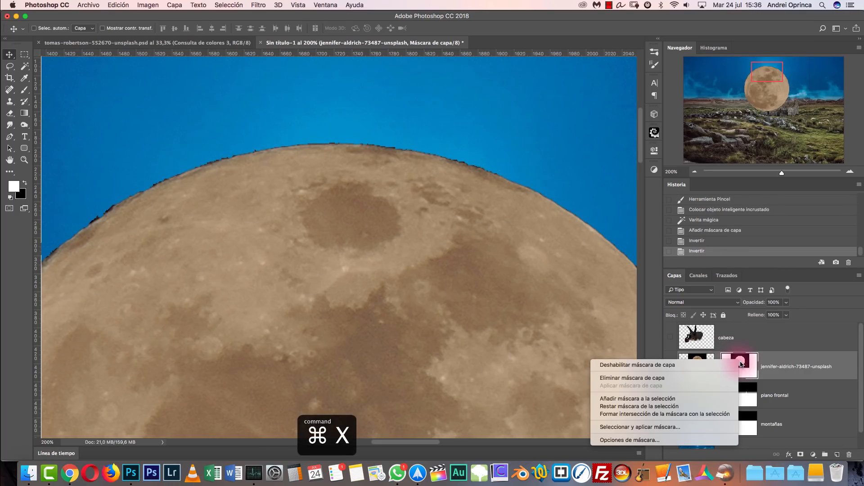
pyautogui.click(620, 428)
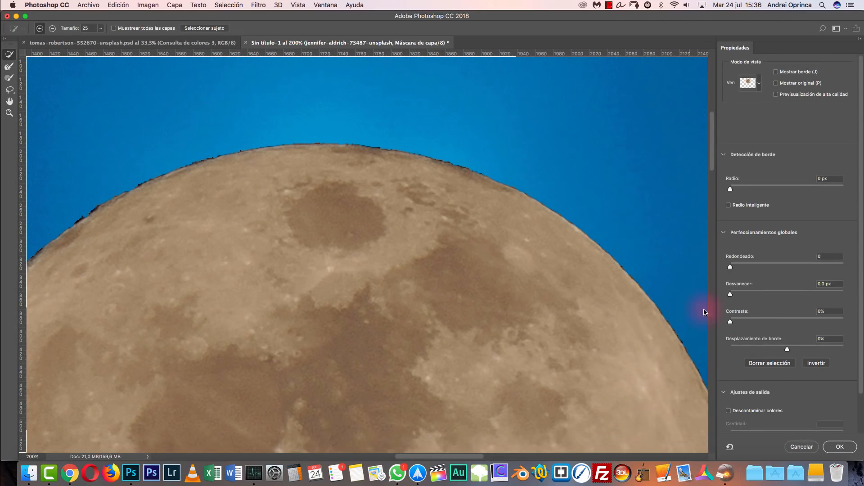
pyautogui.click(590, 309)
pyautogui.press('super+z')
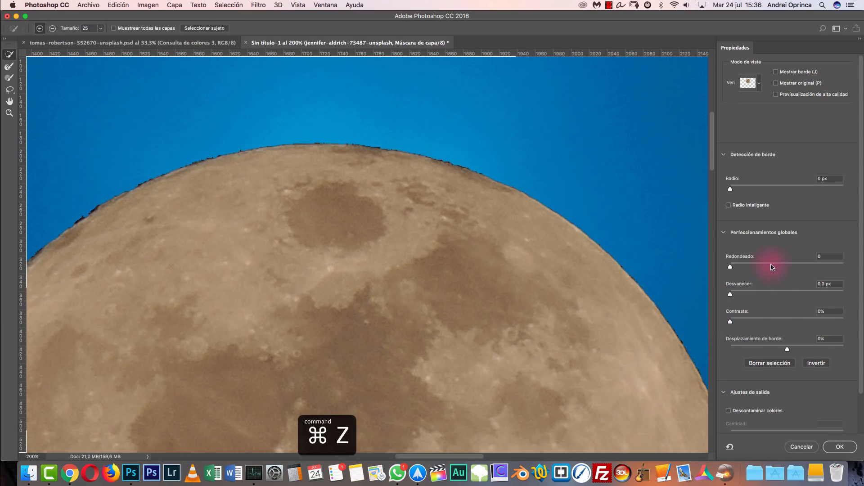
# Refine the moon mask with an edge shift of -22%, a 3.1 px feather and 55% contrast.
pyautogui.hscroll(-8, 372, 218)
pyautogui.moveTo(338, 211); pyautogui.dragTo(350, 205)
pyautogui.moveTo(283, 265)
pyautogui.mouseDown()
pyautogui.moveTo(301, 223)
pyautogui.moveTo(305, 230)
pyautogui.moveTo(401, 181)
pyautogui.moveTo(385, 183)
pyautogui.mouseUp()
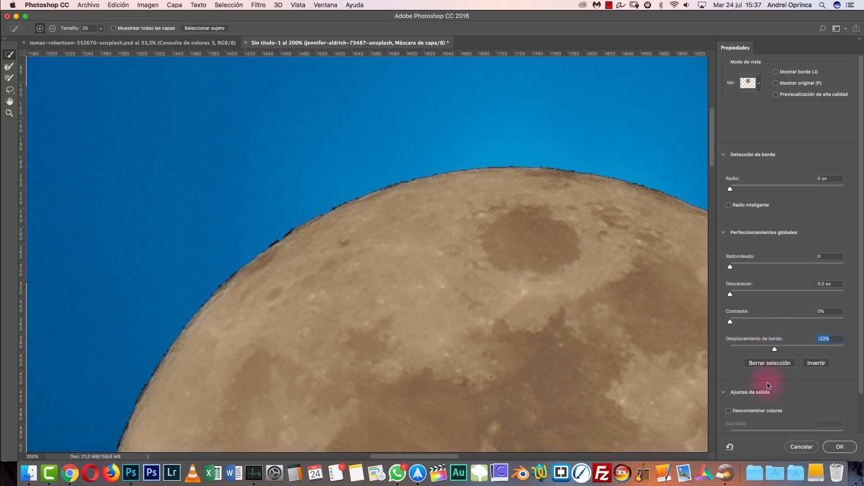
pyautogui.moveTo(315, 234)
pyautogui.mouseDown()
pyautogui.moveTo(342, 204)
pyautogui.moveTo(355, 204)
pyautogui.mouseUp()
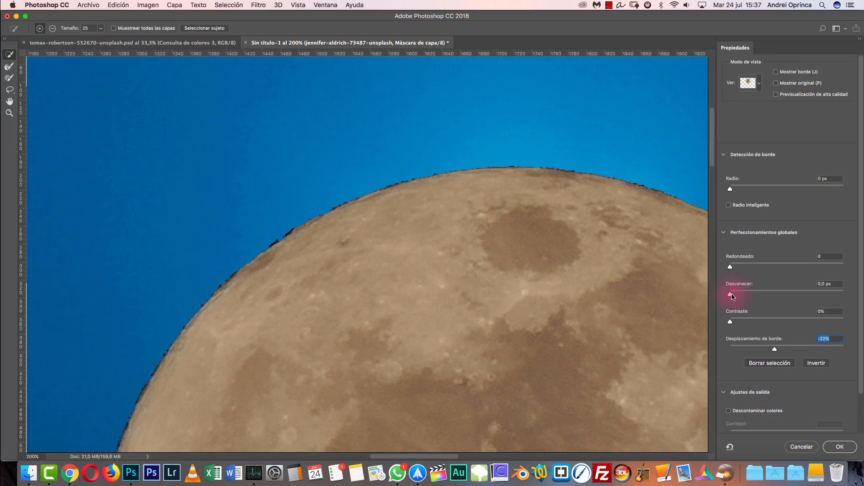
pyautogui.moveTo(730, 295); pyautogui.dragTo(734, 295)
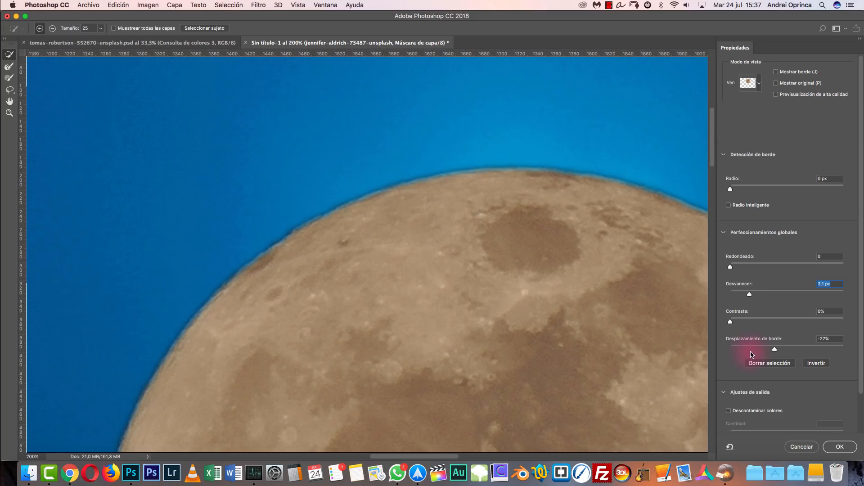
pyautogui.moveTo(732, 323); pyautogui.dragTo(739, 323)
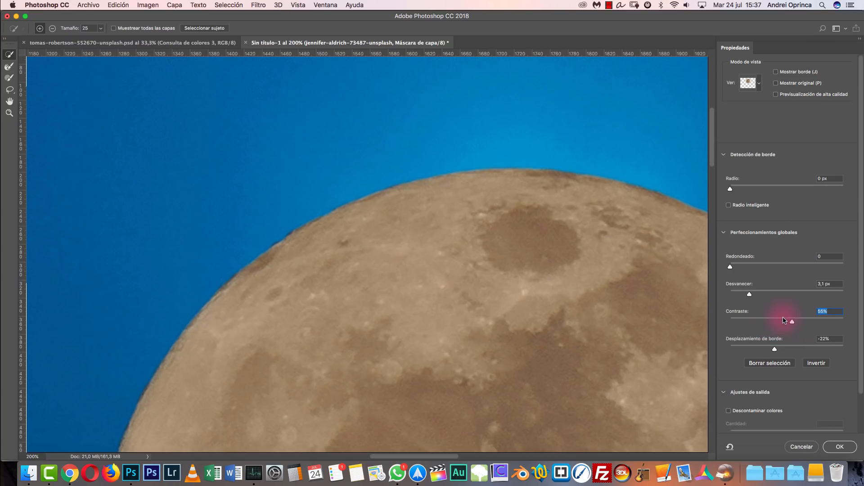
# Preview the mask in black and white and set its feather to 4.2 px and contrast to 43%.
pyautogui.click(762, 85)
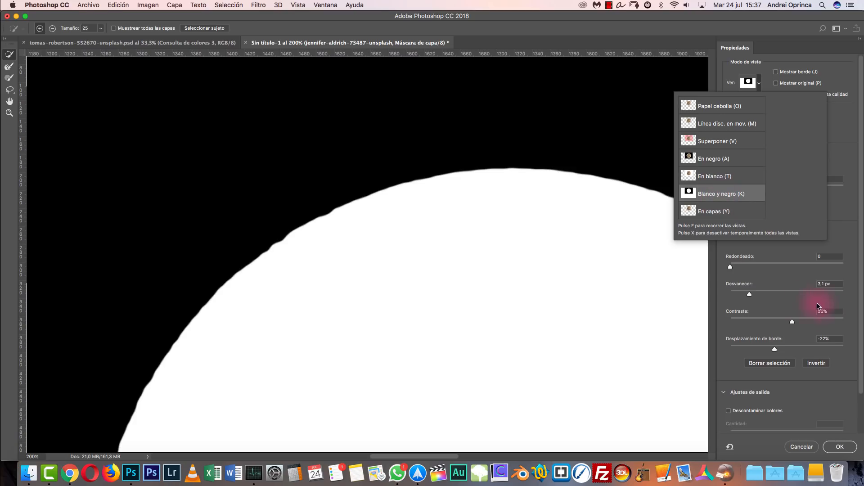
pyautogui.click(824, 309)
pyautogui.moveTo(792, 322); pyautogui.dragTo(734, 296)
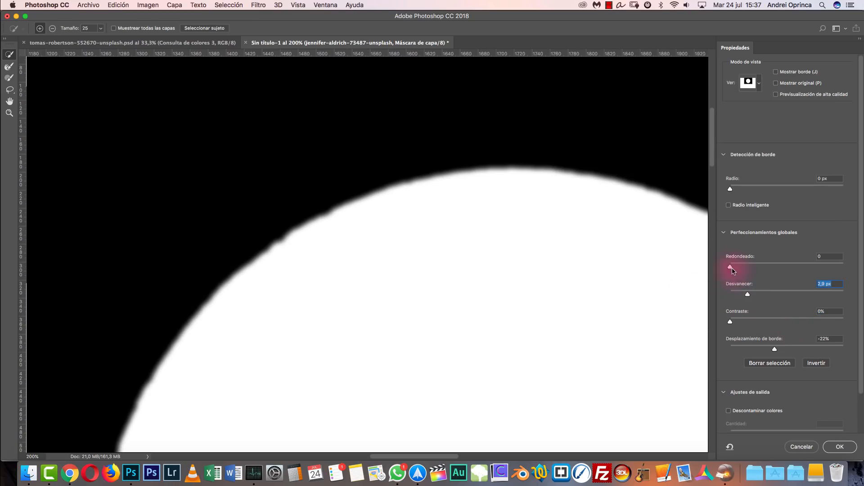
pyautogui.moveTo(750, 296); pyautogui.dragTo(722, 299)
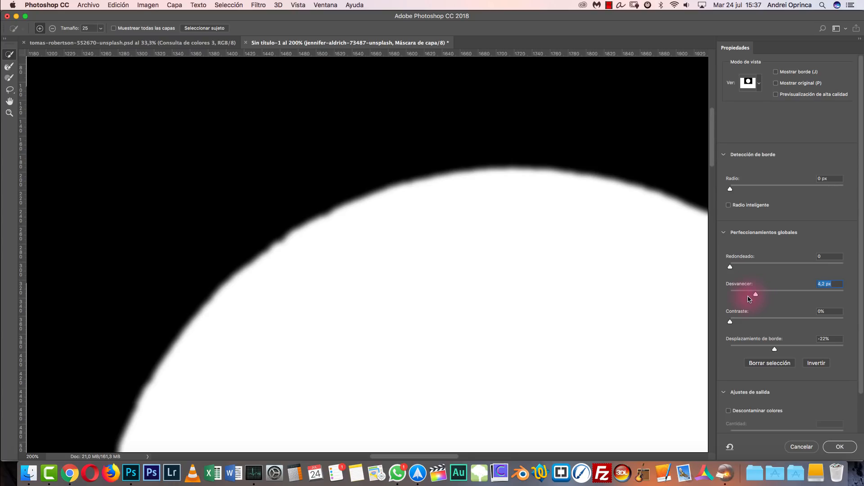
pyautogui.moveTo(756, 321); pyautogui.dragTo(758, 321)
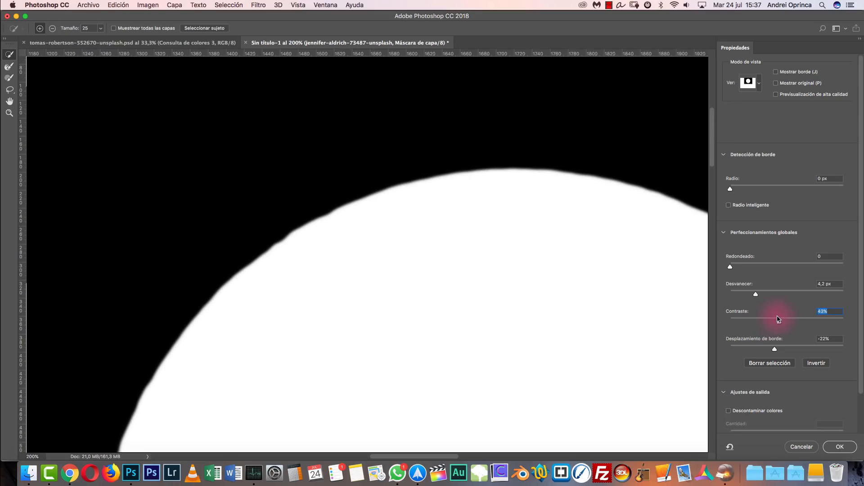
# Preview the mask over the layers, set its edge shift to -34% and apply the refinement.
pyautogui.click(747, 83)
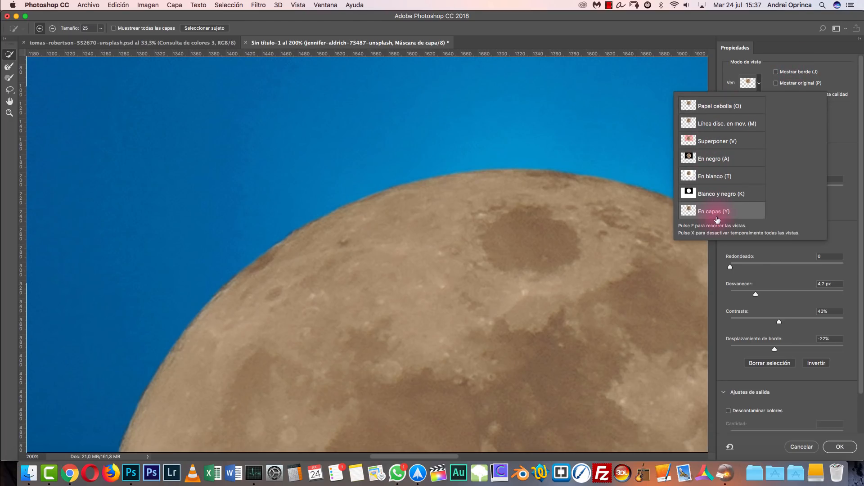
pyautogui.click(825, 83)
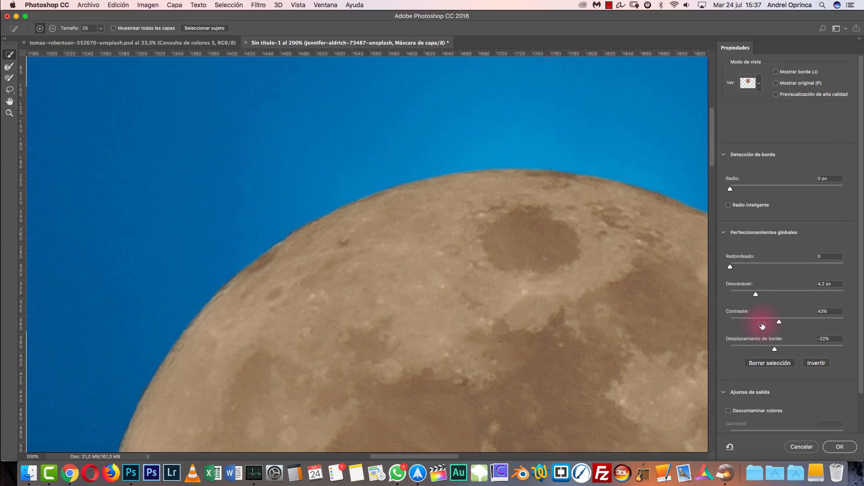
pyautogui.moveTo(769, 349); pyautogui.dragTo(763, 356)
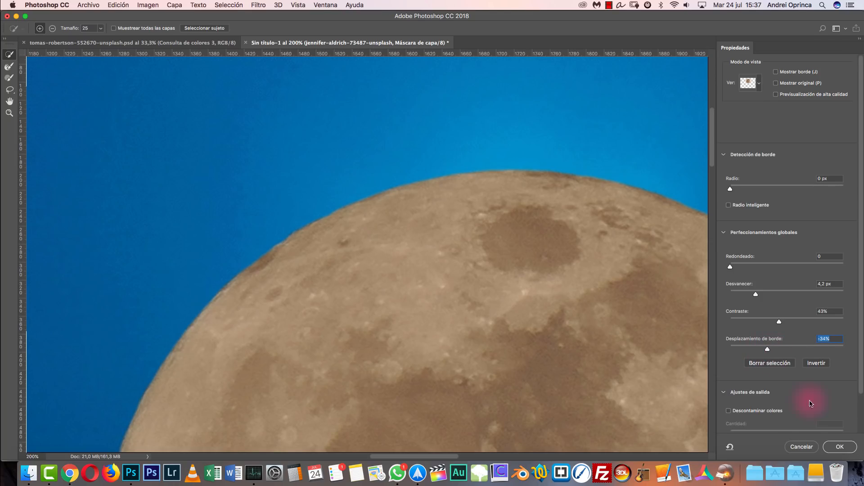
pyautogui.click(840, 447)
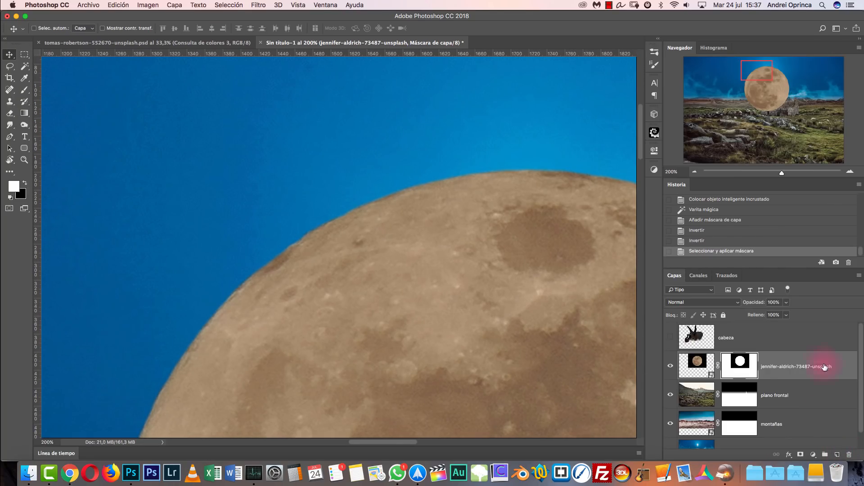
# Show the triceratops skull layer cabeza in front of the moon.
pyautogui.click(695, 171)
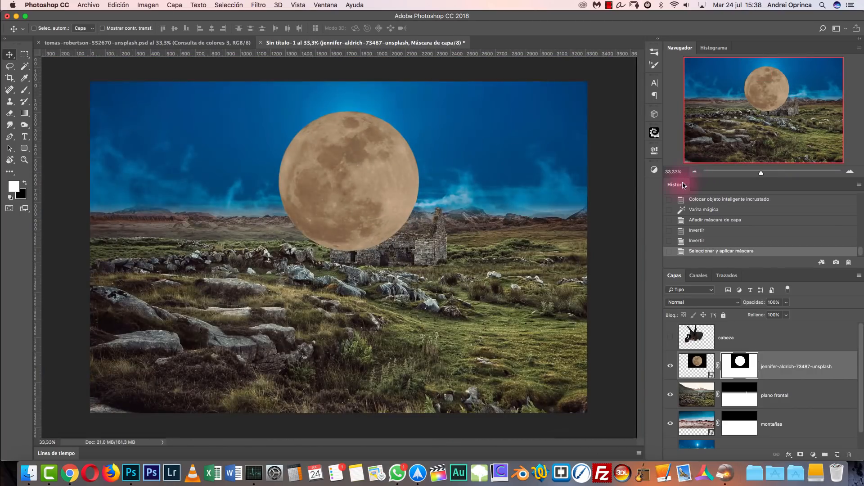
pyautogui.click(849, 174)
pyautogui.click(849, 177)
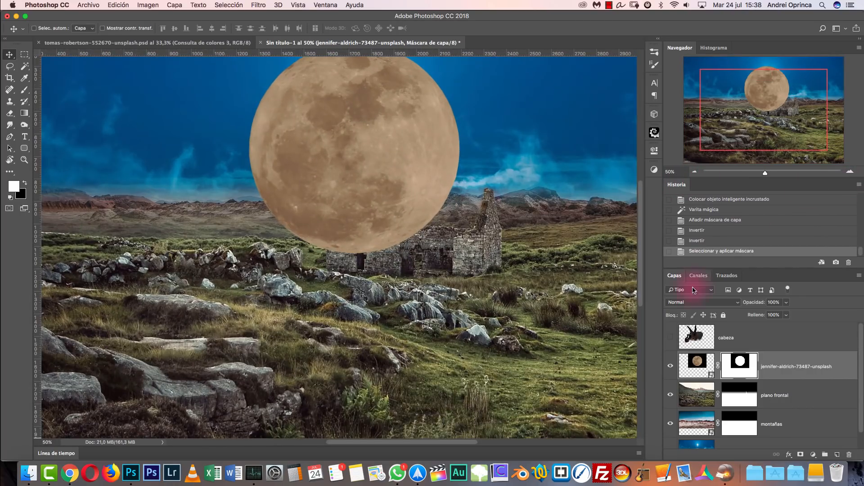
pyautogui.click(670, 338)
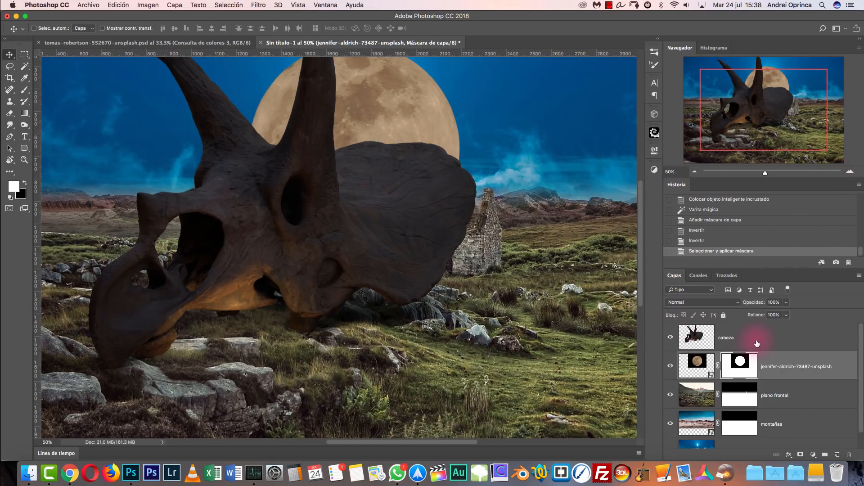
pyautogui.moveTo(551, 275); pyautogui.dragTo(529, 385)
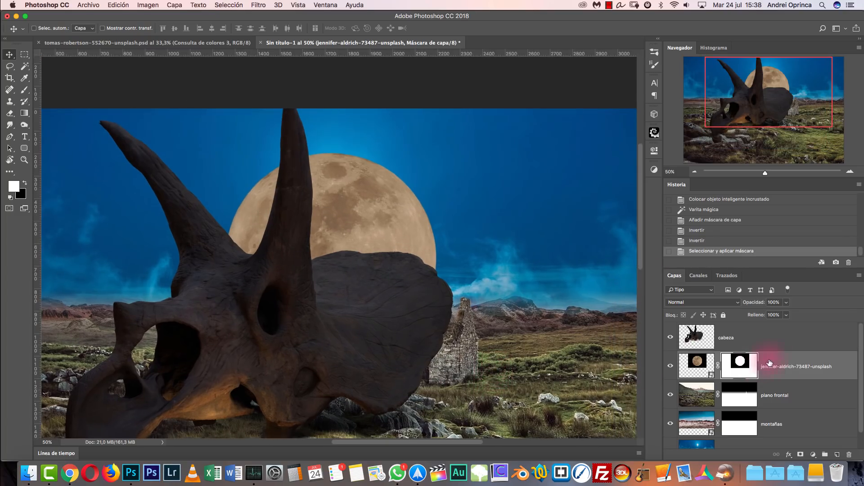
# Scale the cut-out moon down to about a fifth of its size and place it over the glowing moon beside the skull's horn.
pyautogui.press('super+t')
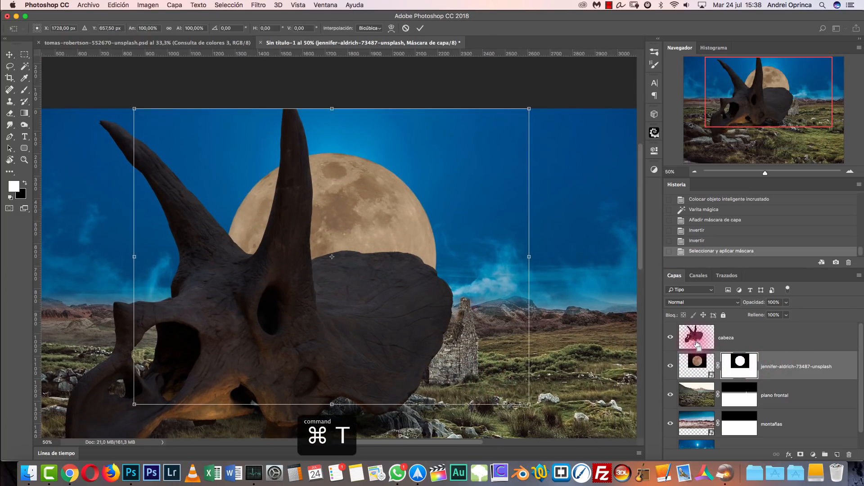
pyautogui.moveTo(539, 407); pyautogui.dragTo(374, 310)
pyautogui.moveTo(355, 261); pyautogui.dragTo(426, 203)
pyautogui.moveTo(454, 243); pyautogui.dragTo(415, 217)
pyautogui.moveTo(395, 203); pyautogui.dragTo(349, 222)
pyautogui.moveTo(373, 178); pyautogui.dragTo(380, 175)
pyautogui.press('Return')
pyautogui.press('Left')
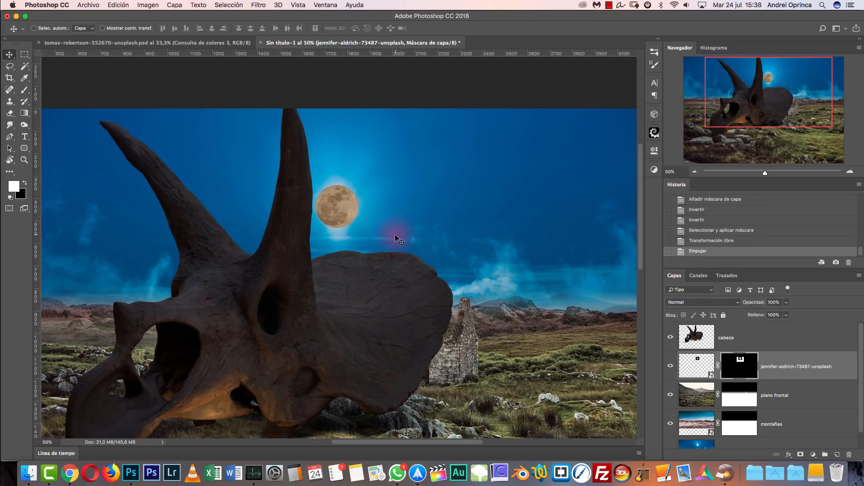
# Hide the cut-out moon layer and rename it luna.
pyautogui.press('super+1')
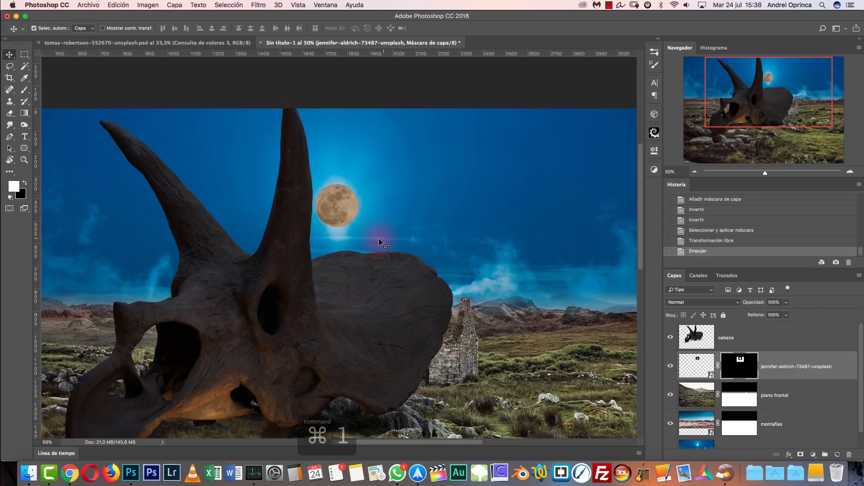
pyautogui.moveTo(389, 194); pyautogui.dragTo(403, 235)
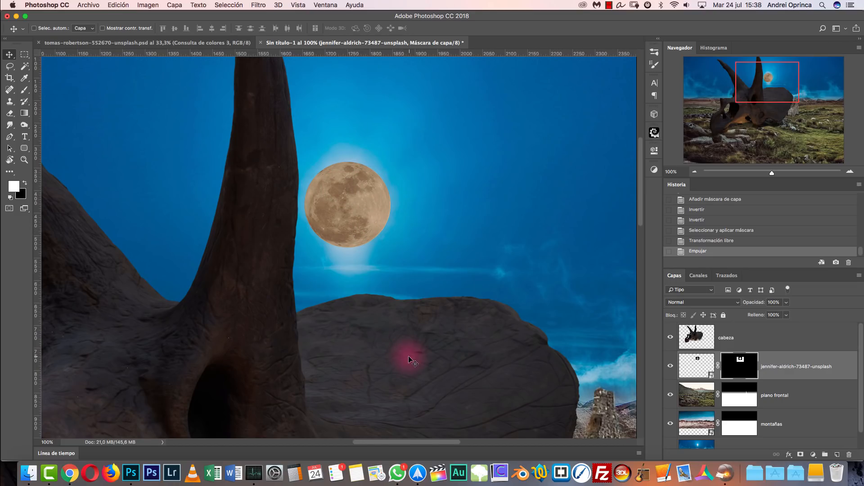
pyautogui.click(669, 365)
pyautogui.doubleClick(787, 366)
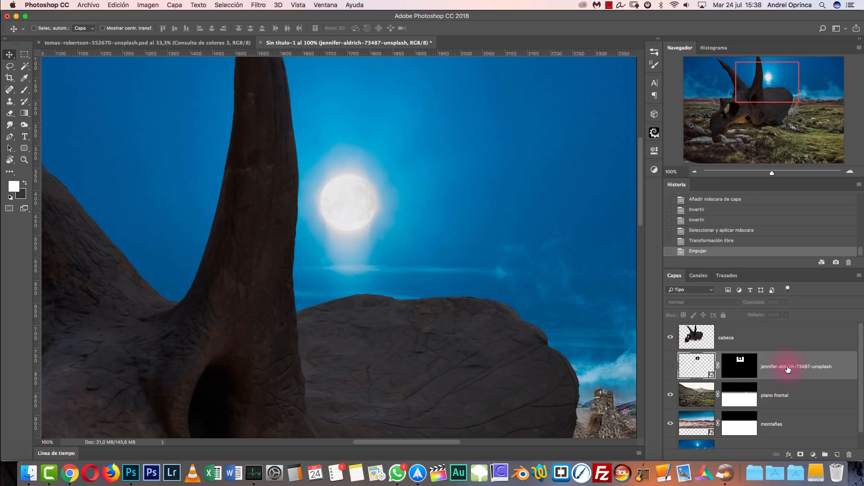
pyautogui.write('luna')
pyautogui.press('Return')
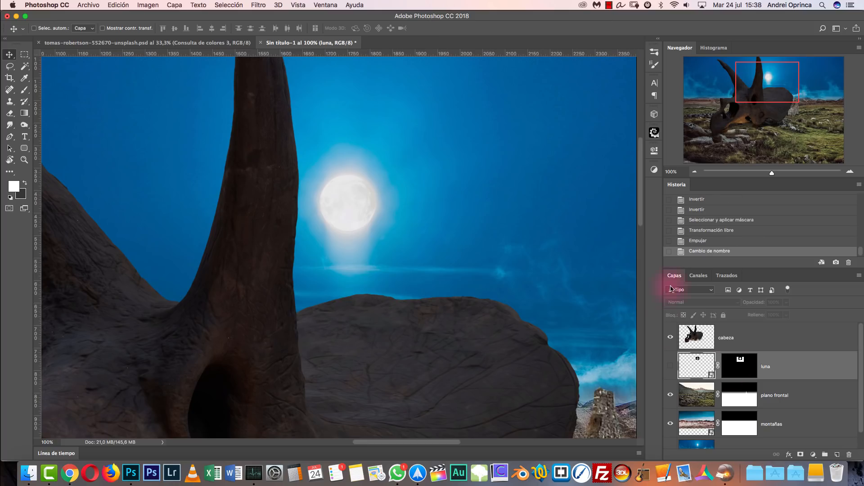
# Hide the skull layer cabeza so the whole landscape can be seen.
pyautogui.click(670, 337)
pyautogui.click(694, 173)
pyautogui.click(693, 173)
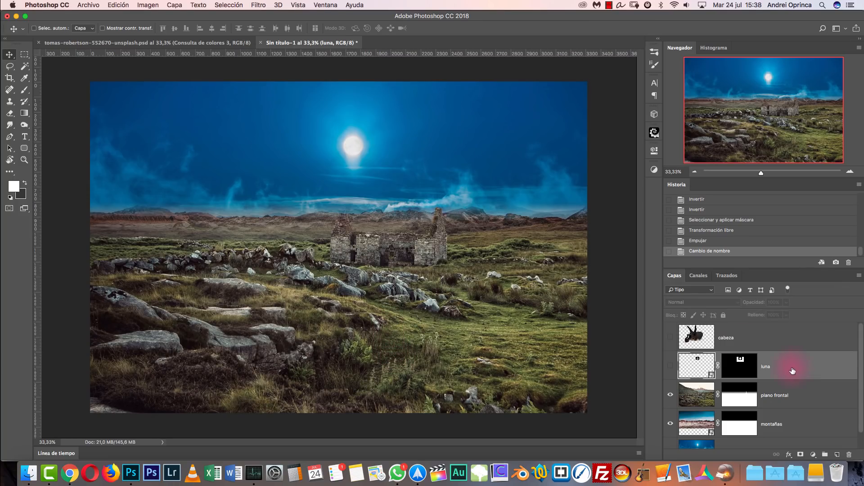
# Add a Consulta de colores (Color Lookup) adjustment layer directly above the plano frontal layer.
pyautogui.click(799, 421)
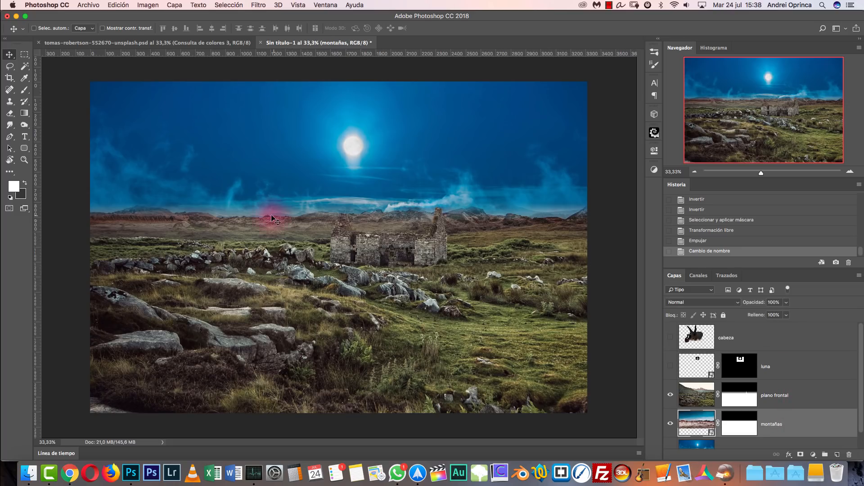
pyautogui.click(816, 391)
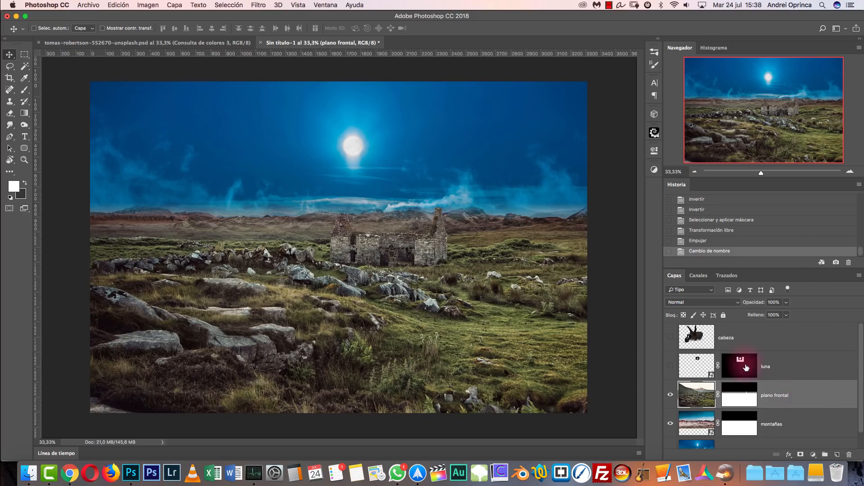
pyautogui.click(813, 455)
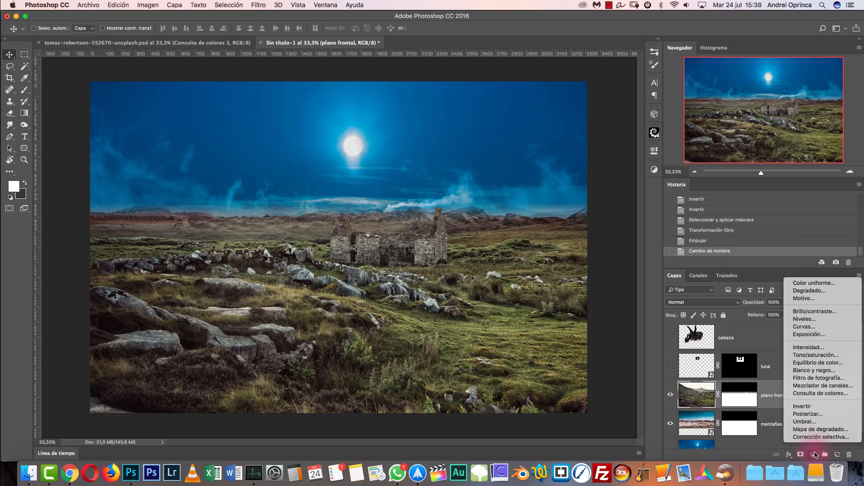
pyautogui.click(817, 395)
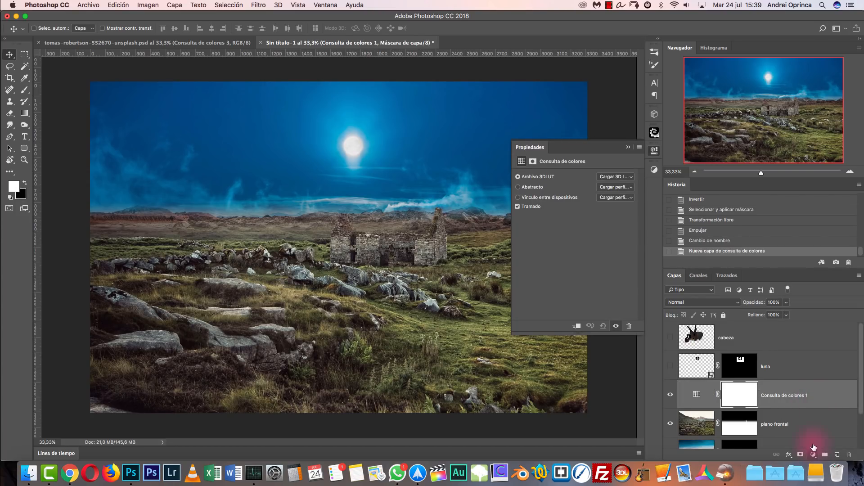
# Clip the Consulta de colores 1 adjustment layer to the plano frontal layer below it.
pyautogui.keyDown('alt'); pyautogui.click(810, 409); pyautogui.keyUp('alt')
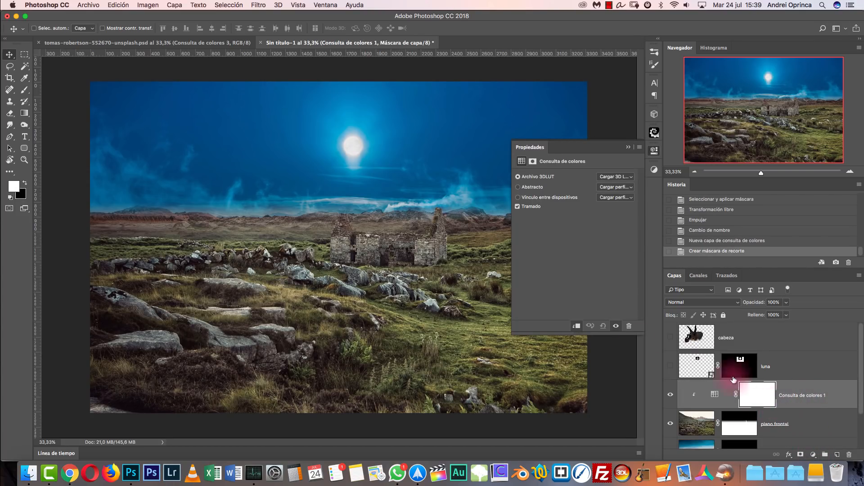
pyautogui.click(576, 326)
pyautogui.click(576, 325)
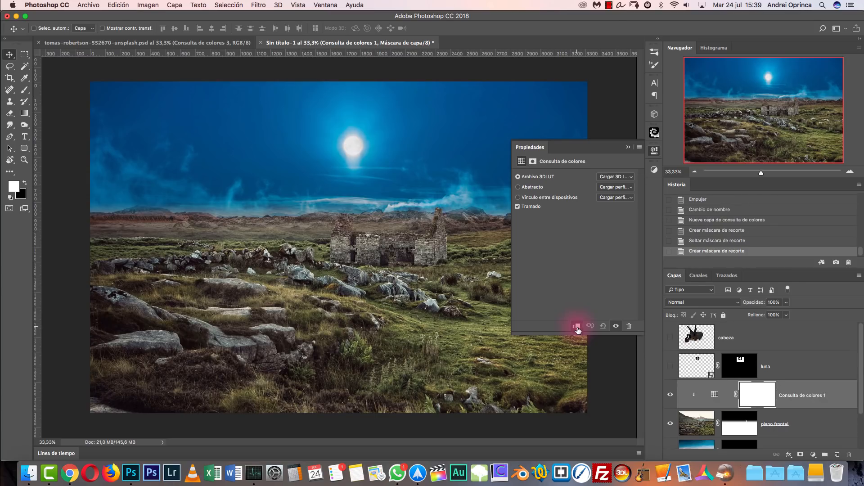
pyautogui.keyDown('alt'); pyautogui.click(810, 405); pyautogui.keyUp('alt')
pyautogui.keyDown('alt'); pyautogui.click(809, 406); pyautogui.keyUp('alt')
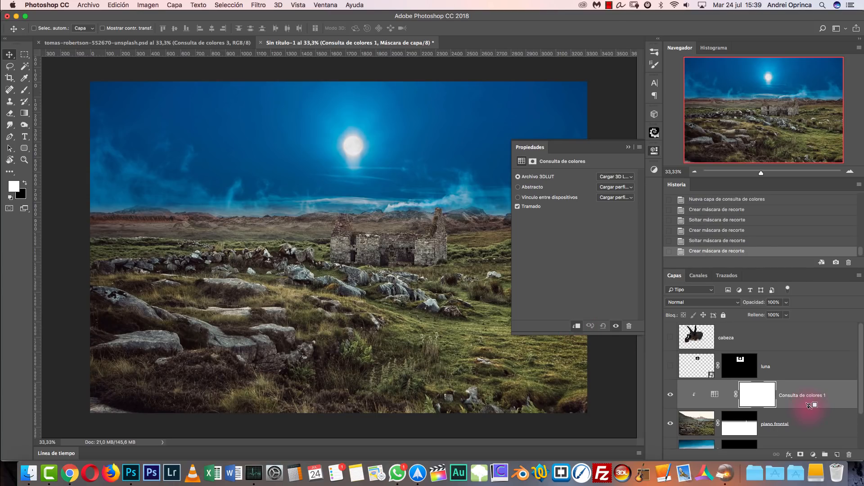
# Apply the NightFromDay.CUBE 3D LUT to the Consulta de colores 1 adjustment.
pyautogui.click(622, 178)
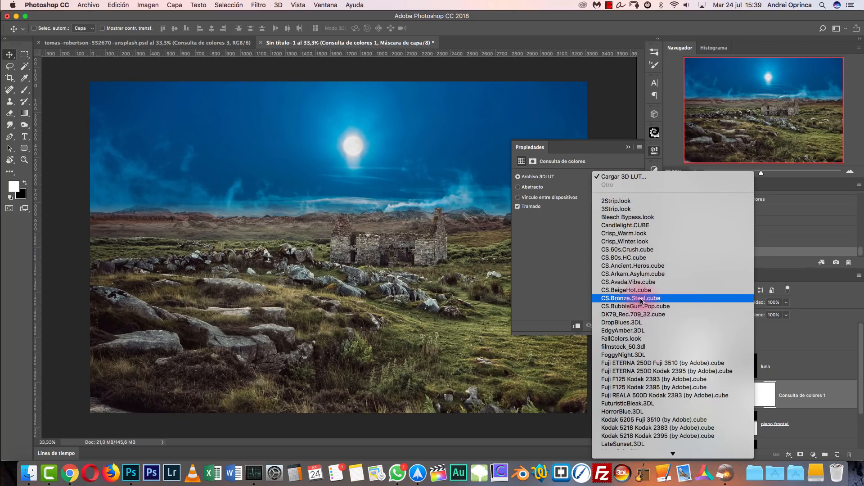
pyautogui.press('n')
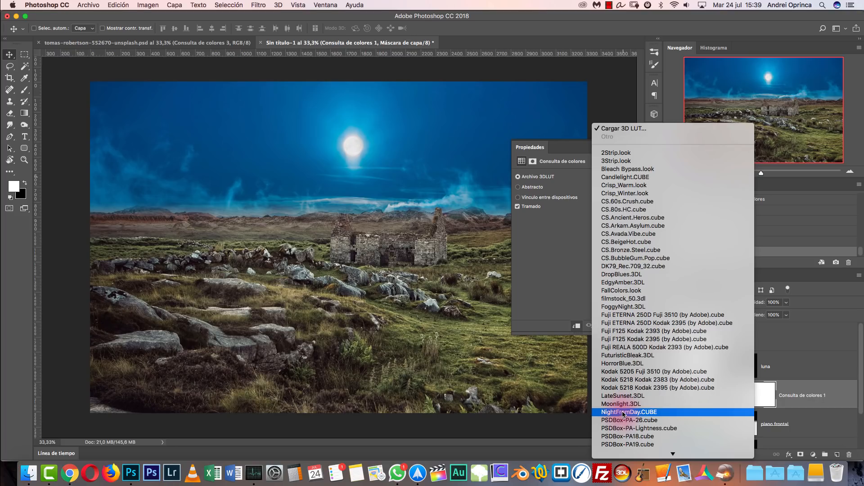
pyautogui.click(623, 413)
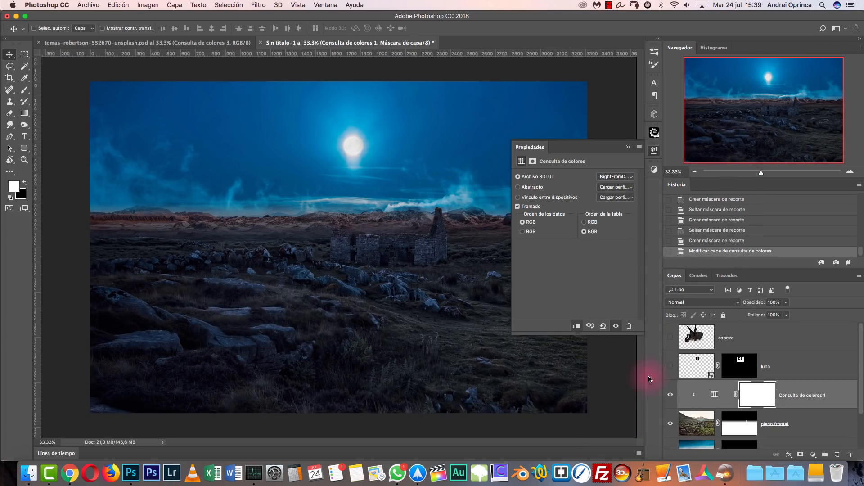
# Lower the Consulta de colores 1 layer's opacity to 75% and compare the foreground with and without the adjustment.
pyautogui.click(778, 302)
pyautogui.write('75')
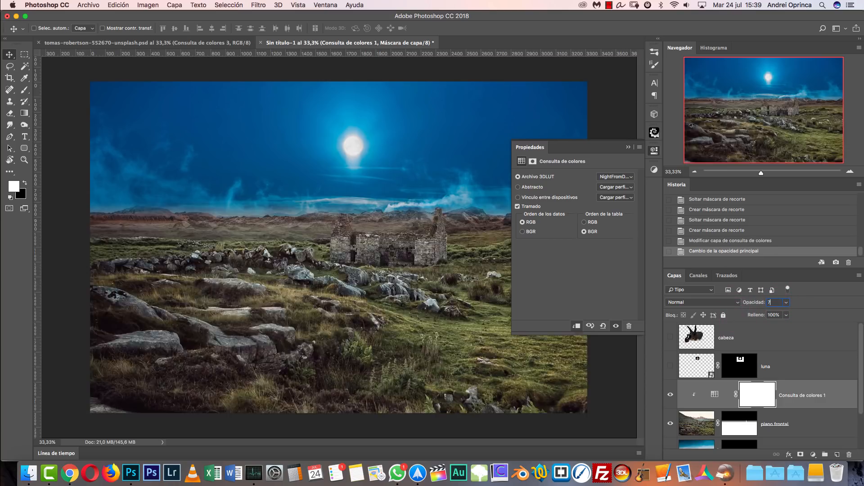
pyautogui.click(628, 147)
pyautogui.click(670, 395)
pyautogui.click(670, 395)
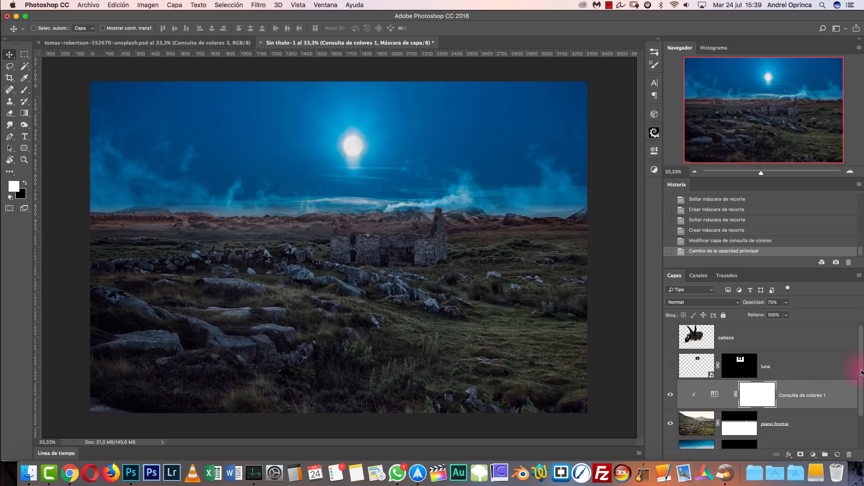
# Add a color overlay (Superposición de colores) effect to the montañas layer with the Multiplicar blend mode.
pyautogui.scroll(-1, 860, 378)
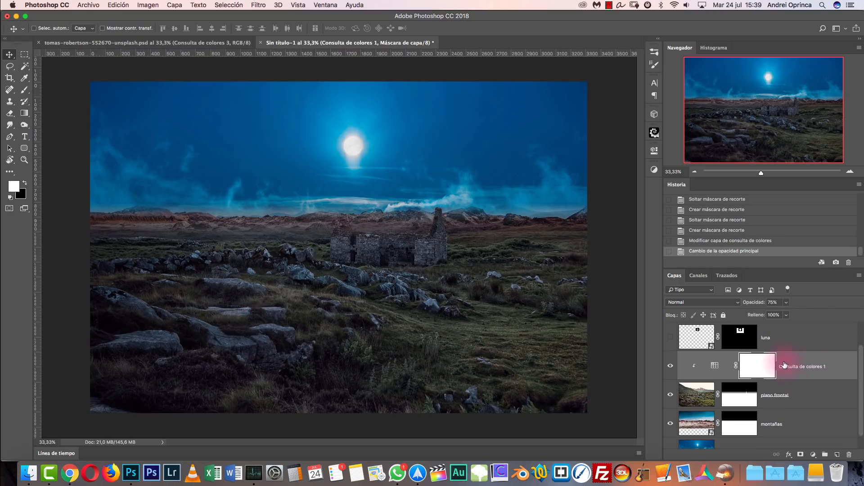
pyautogui.click(799, 425)
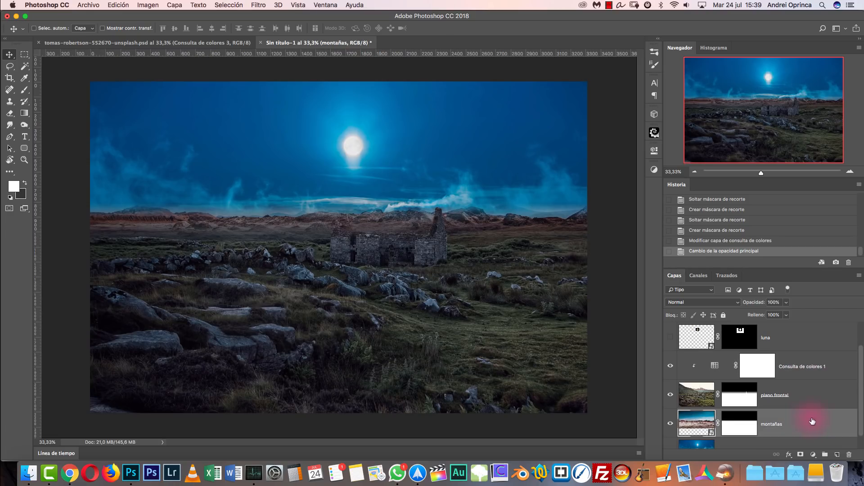
pyautogui.doubleClick(812, 415)
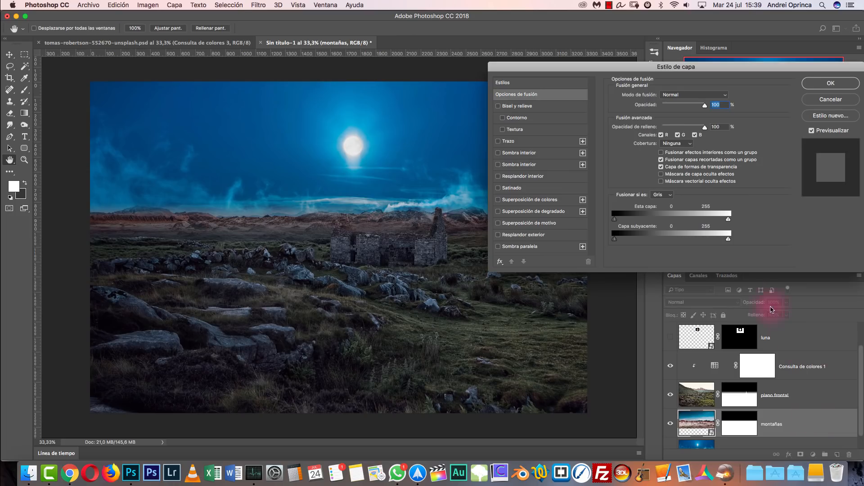
pyautogui.click(530, 200)
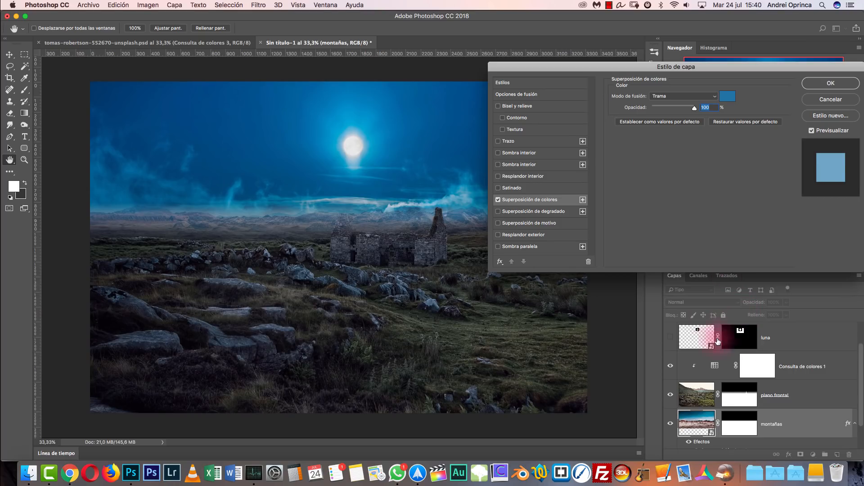
pyautogui.click(709, 100)
pyautogui.click(667, 57)
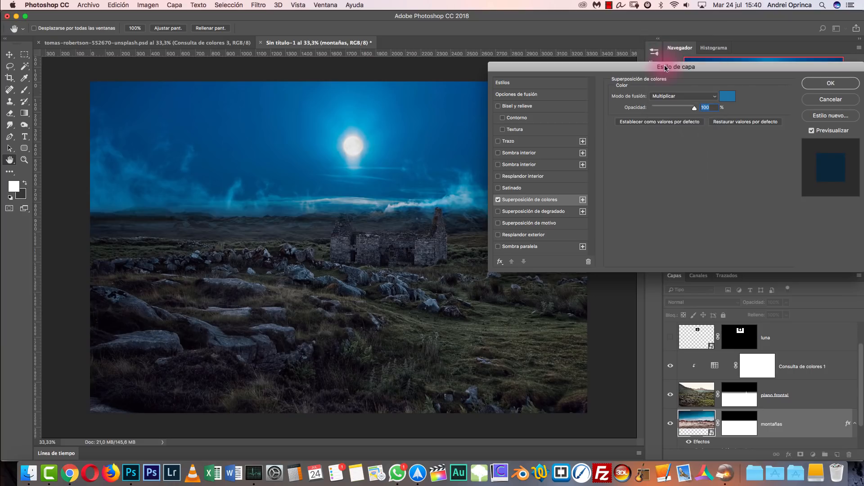
# Set the montañas color overlay to the dark blue 385a74.
pyautogui.click(727, 96)
pyautogui.click(644, 197)
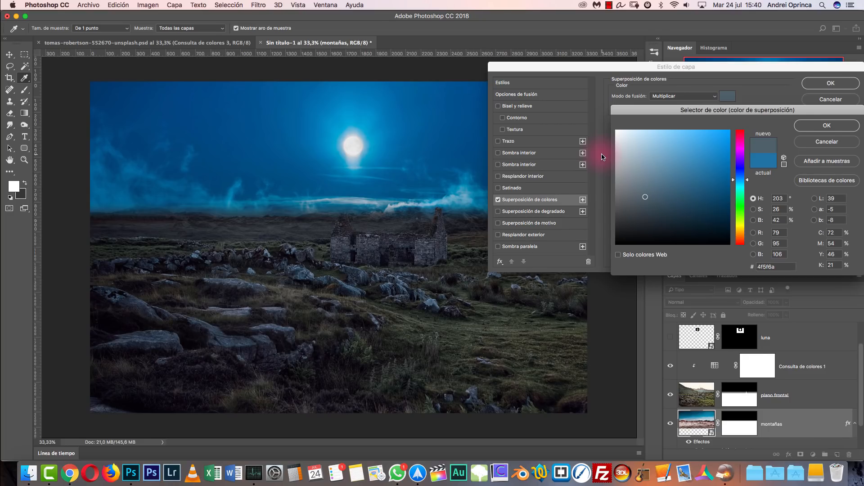
pyautogui.doubleClick(770, 266)
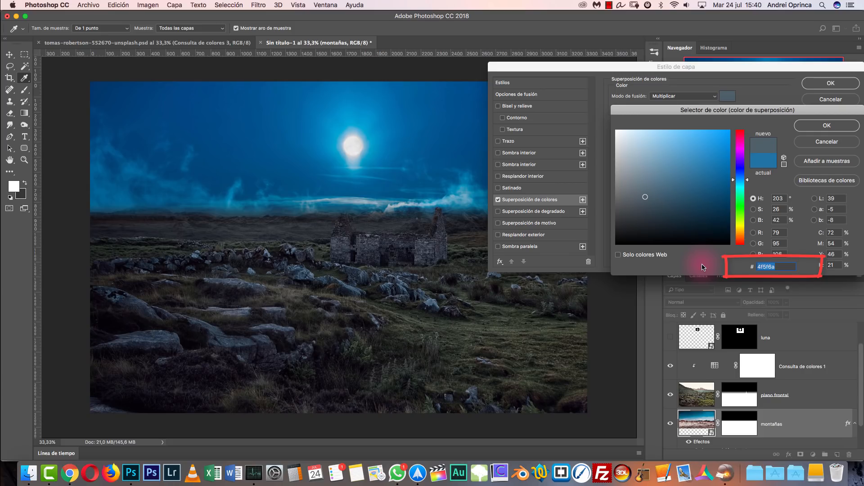
pyautogui.write('385a74')
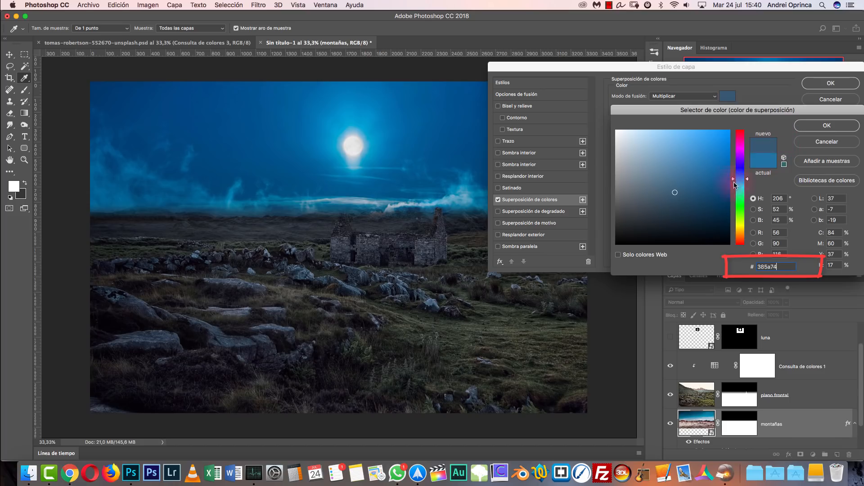
pyautogui.click(827, 125)
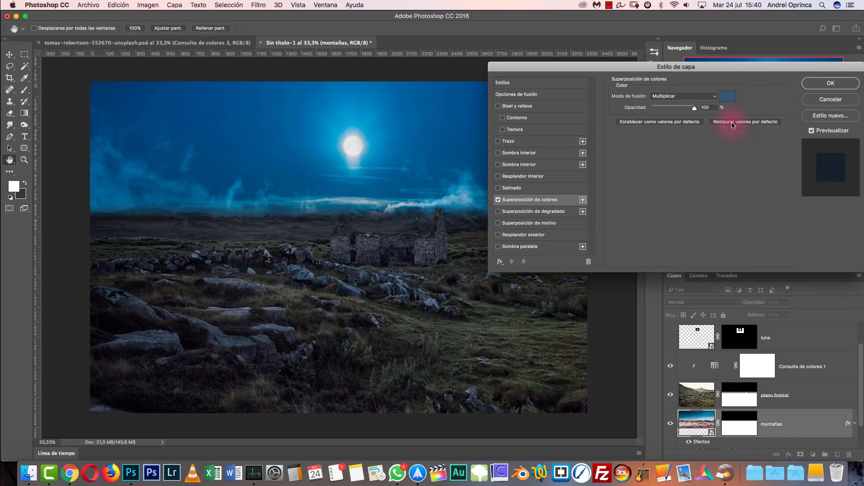
# Reduce the color overlay's opacity to 70% and compare the mountains with and without it.
pyautogui.click(712, 104)
pyautogui.write('70')
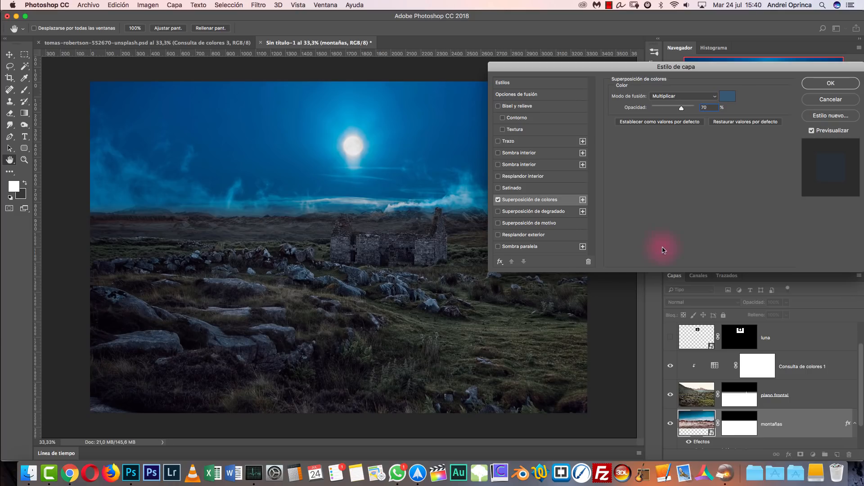
pyautogui.click(498, 200)
pyautogui.click(498, 199)
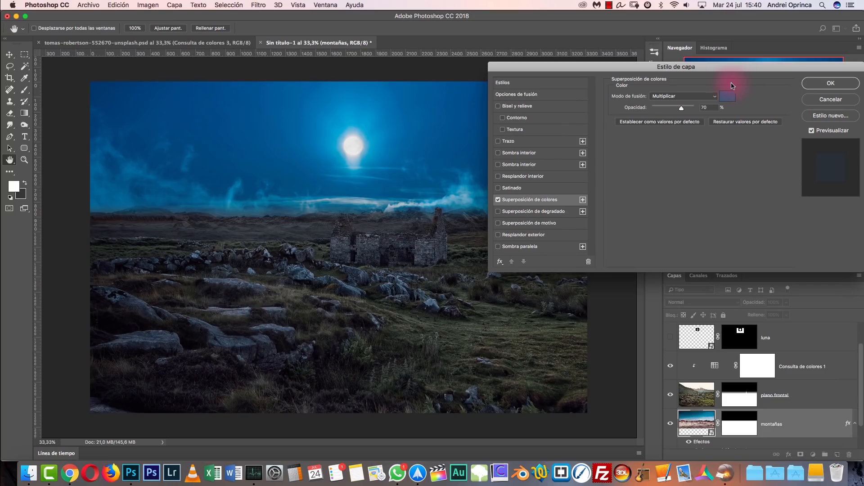
# Add an inner shadow (Sombra interior) to the montañas layer in Sobreexponer color mode with color 68c372 and a 90° angle.
pyautogui.click(518, 154)
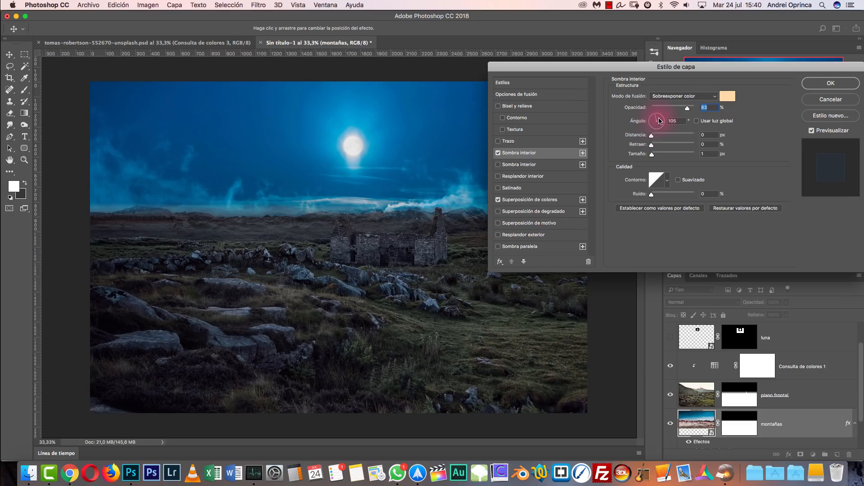
pyautogui.press('Tab')
pyautogui.click(684, 96)
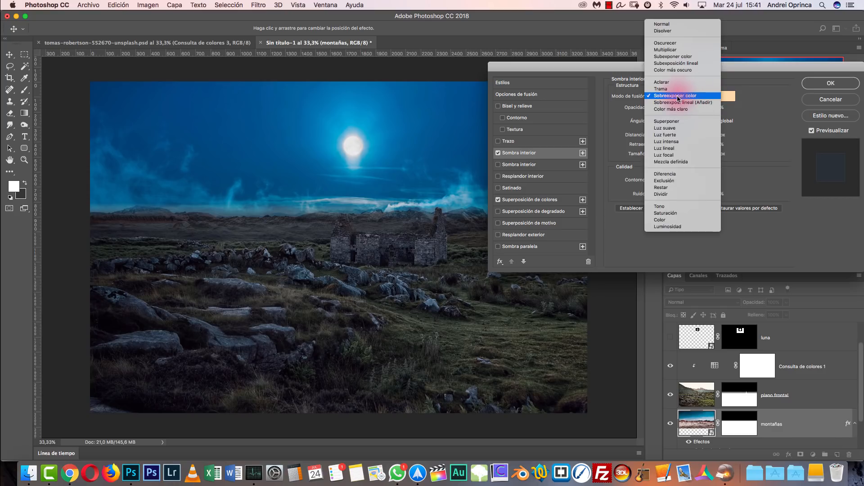
pyautogui.click(694, 97)
pyautogui.click(728, 96)
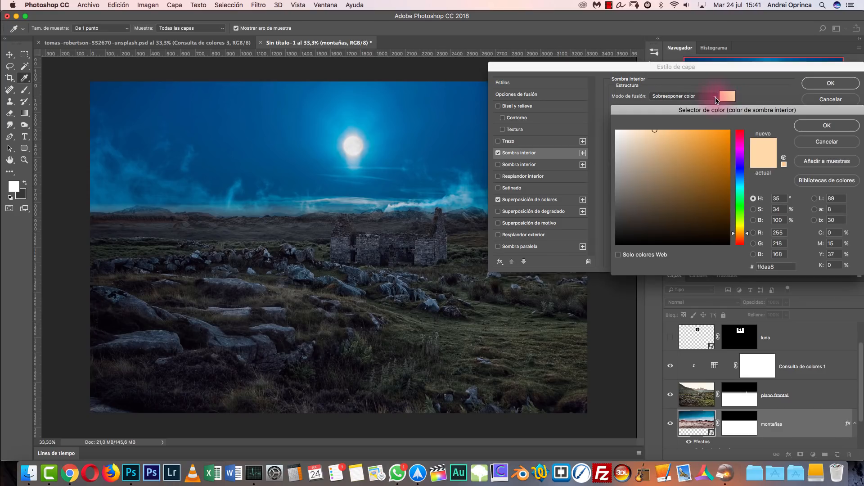
pyautogui.click(773, 267)
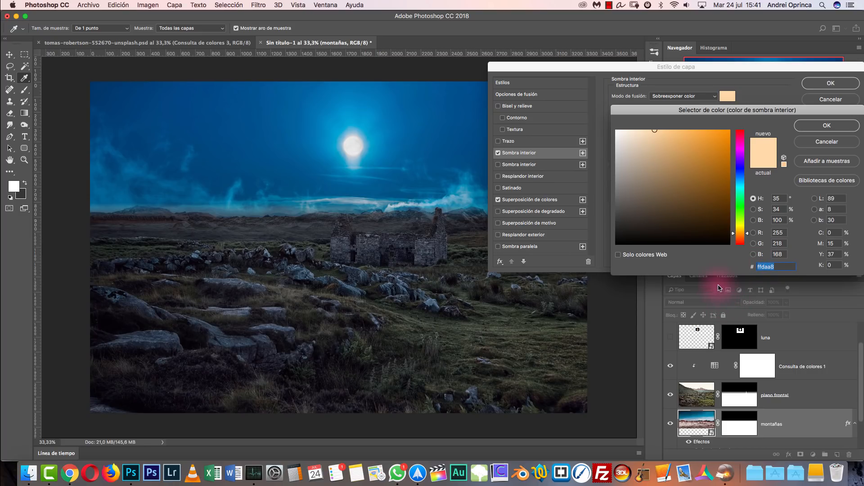
pyautogui.write('68c3')
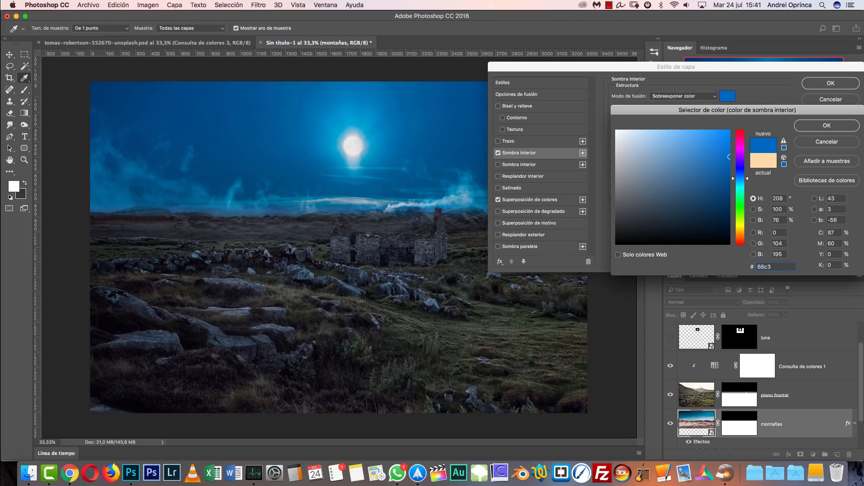
pyautogui.write('72')
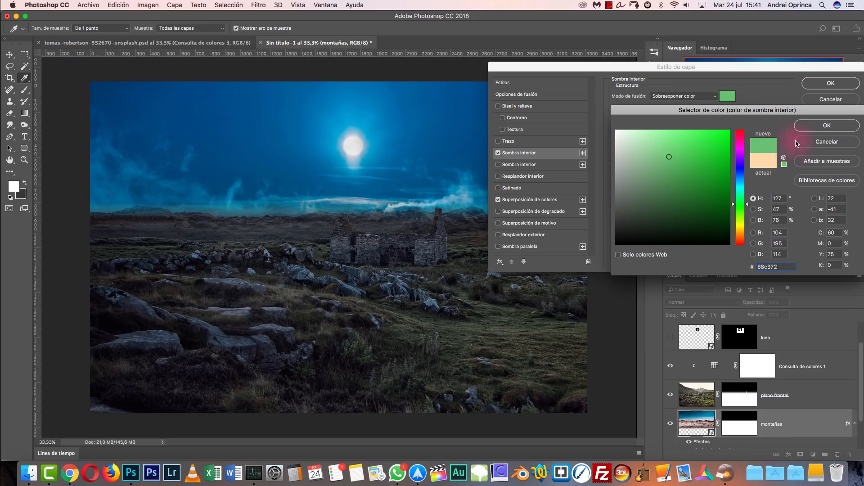
pyautogui.click(826, 127)
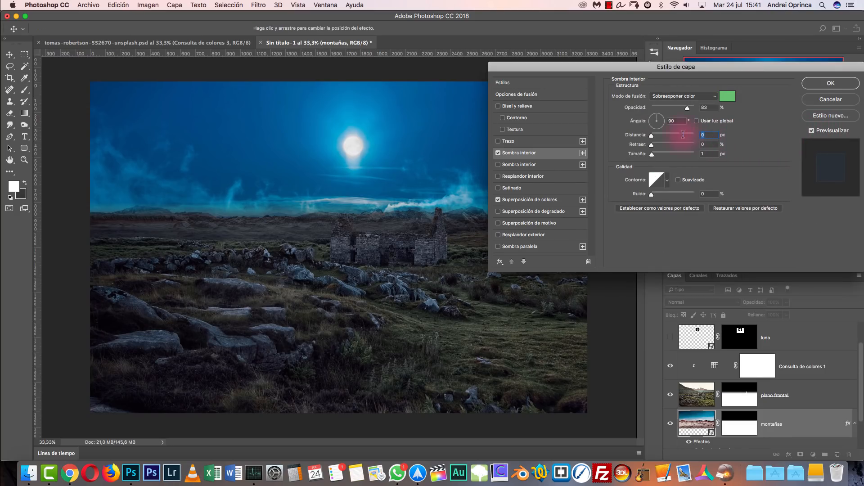
# Set the inner shadow's distance to 10 px and size to 98 px, keeping the color overlay enabled.
pyautogui.write('10')
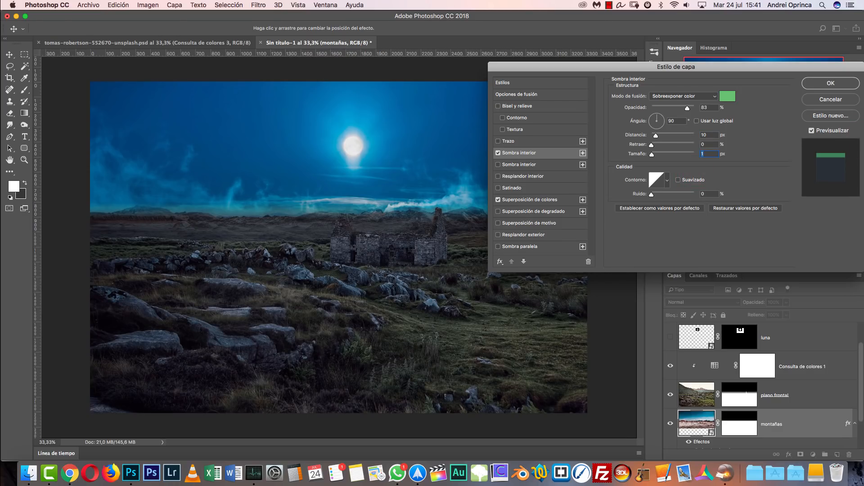
pyautogui.write('98')
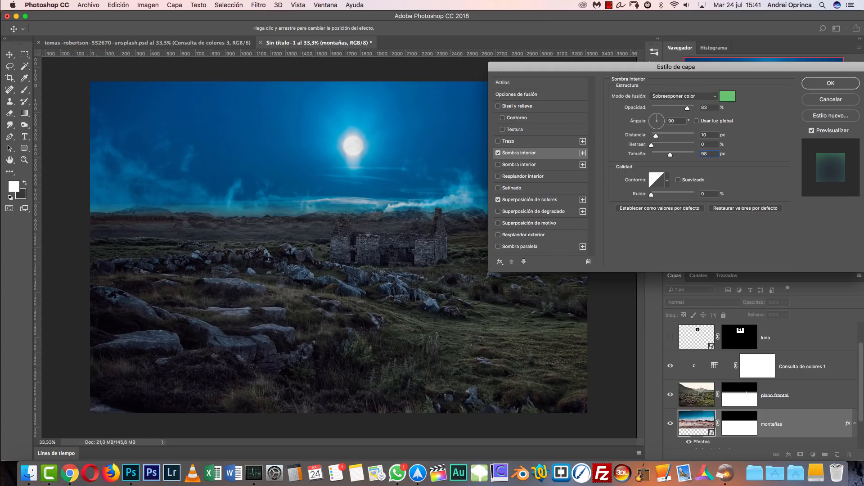
pyautogui.click(496, 199)
pyautogui.click(496, 200)
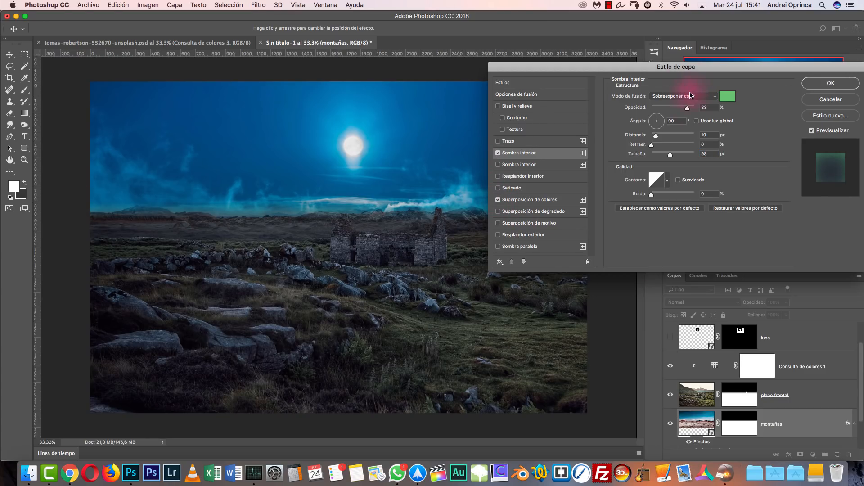
# Lower the inner shadow's opacity to 61% and change its color to the light blue 81cbde.
pyautogui.moveTo(689, 109); pyautogui.dragTo(677, 109)
pyautogui.click(724, 96)
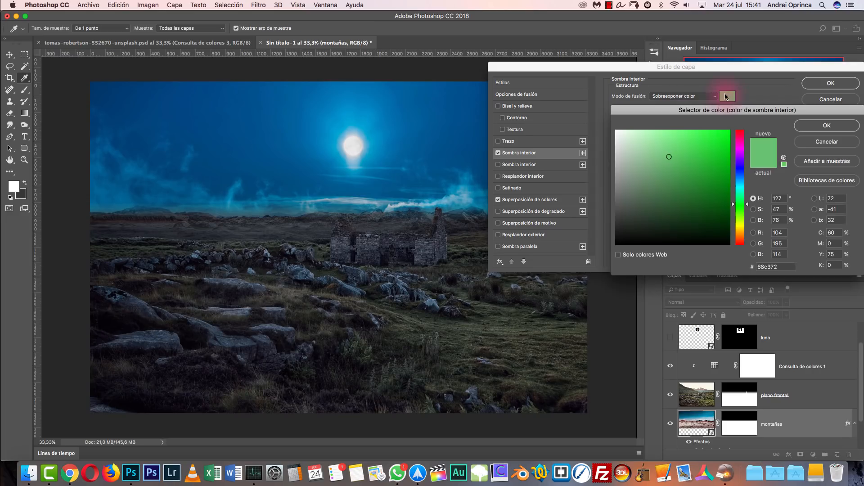
pyautogui.click(739, 184)
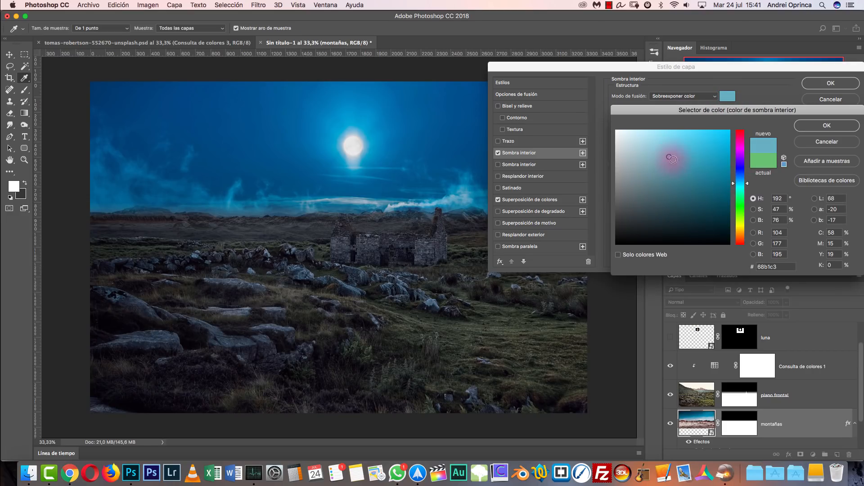
pyautogui.click(658, 143)
pyautogui.click(827, 125)
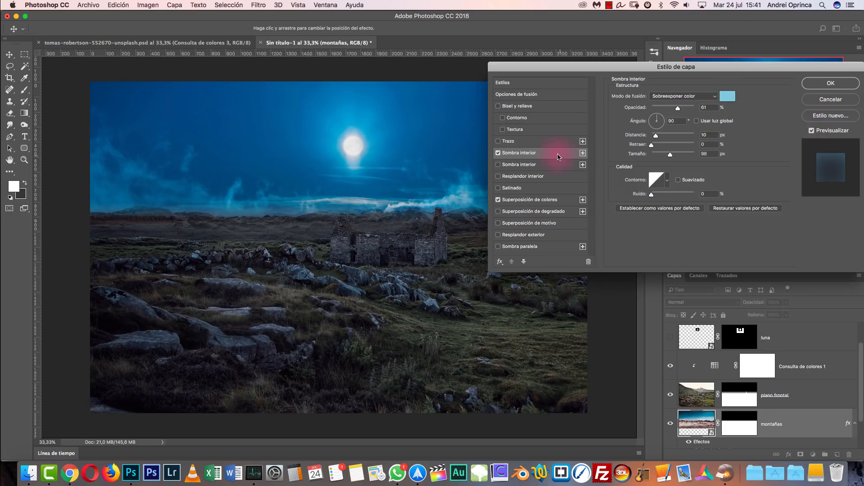
# Lighten the inner shadow's color to about 8fddf1 and compare the mountains with and without the inner shadow.
pyautogui.click(726, 95)
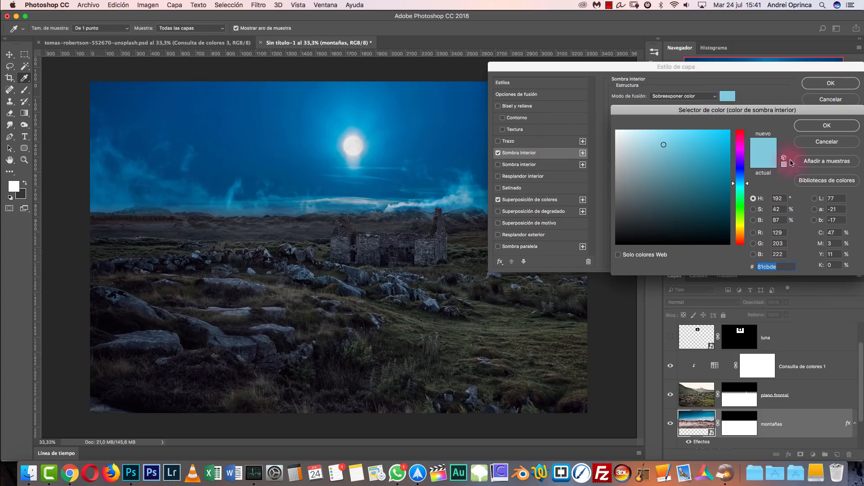
pyautogui.moveTo(663, 144); pyautogui.dragTo(661, 136)
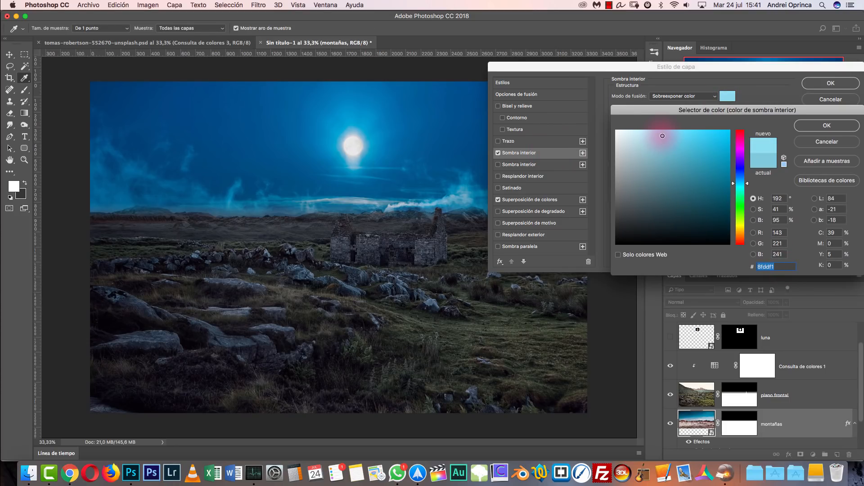
pyautogui.click(839, 127)
pyautogui.click(498, 154)
pyautogui.click(498, 153)
pyautogui.click(498, 153)
pyautogui.click(498, 153)
pyautogui.click(251, 217)
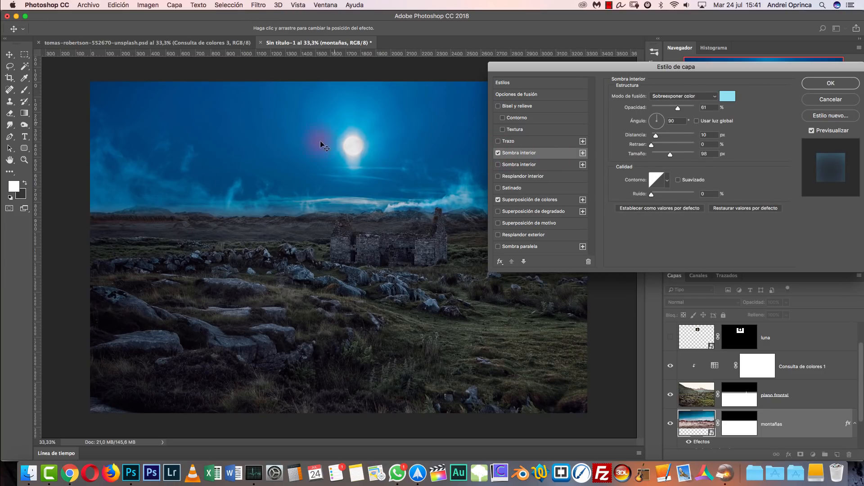
# Apply the montañas layer effects, then make the luna layer visible and select it.
pyautogui.click(818, 83)
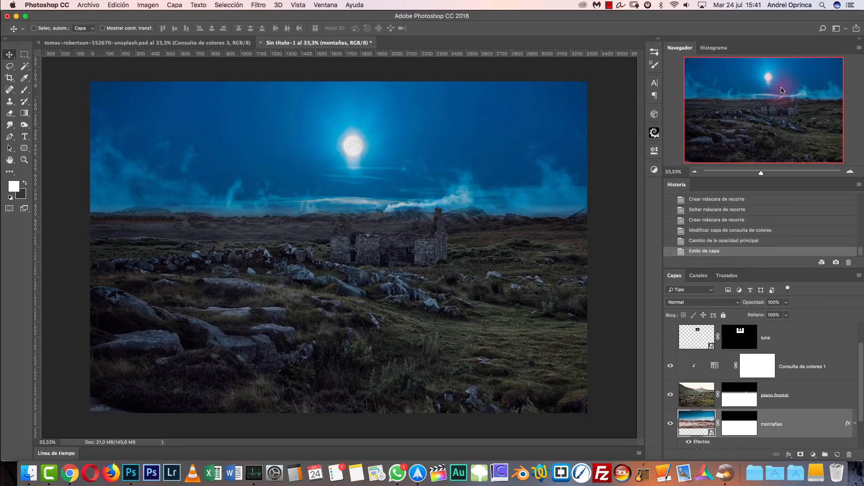
pyautogui.click(671, 341)
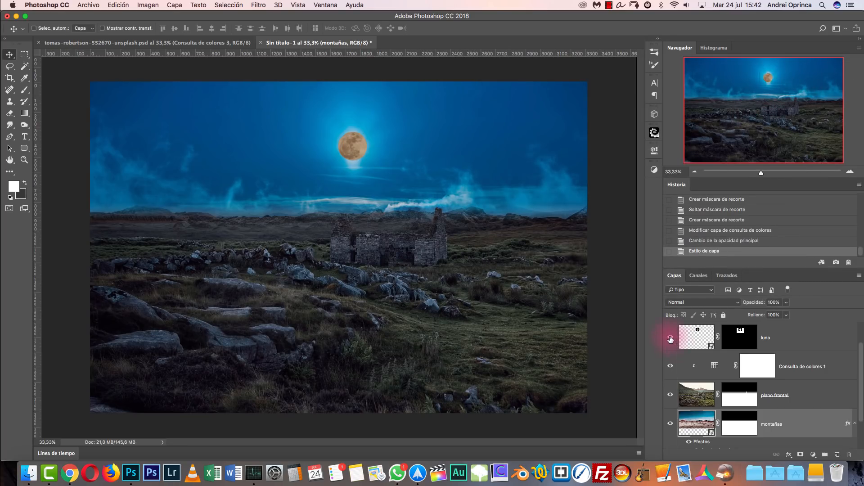
pyautogui.click(796, 342)
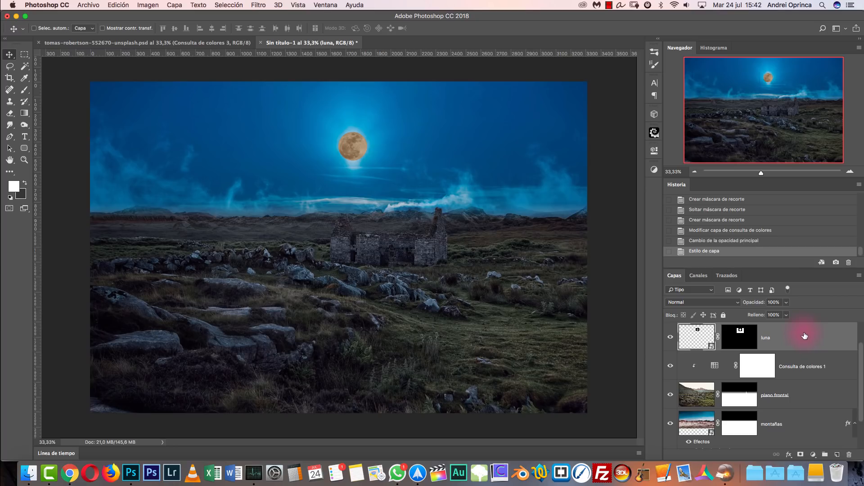
pyautogui.doubleClick(804, 335)
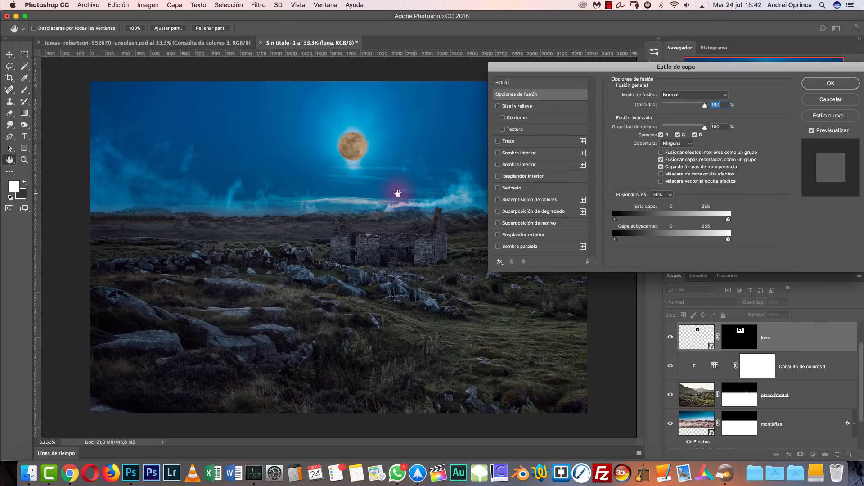
pyautogui.moveTo(615, 71); pyautogui.dragTo(546, 135)
pyautogui.click(769, 164)
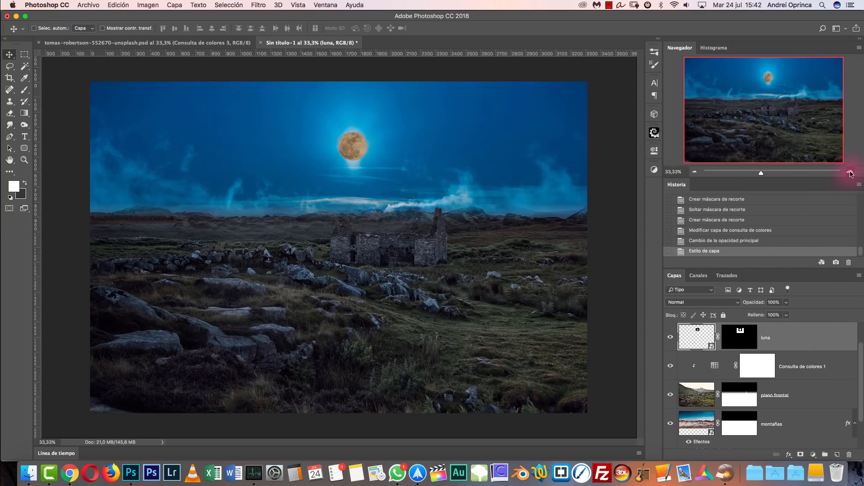
# Add an inner shadow (Sombra interior) layer effect to the luna layer.
pyautogui.click(850, 172)
pyautogui.moveTo(455, 228); pyautogui.dragTo(399, 243)
pyautogui.press('super+r')
pyautogui.doubleClick(780, 333)
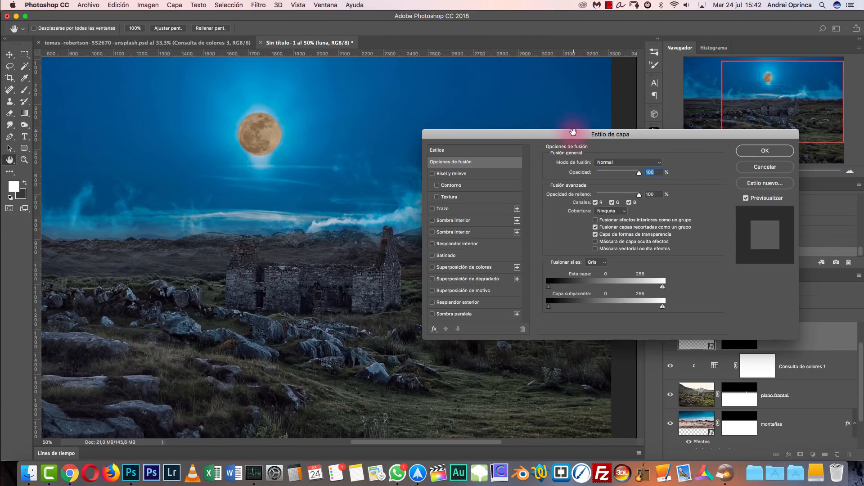
pyautogui.moveTo(642, 130); pyautogui.dragTo(567, 65)
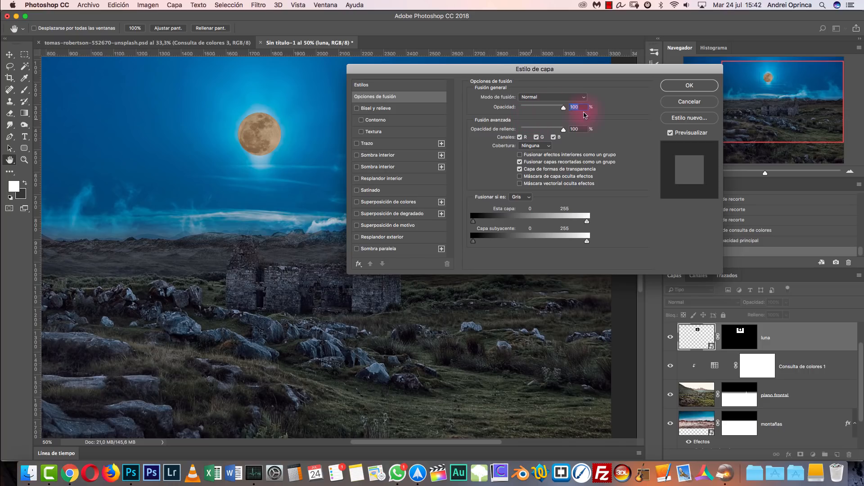
pyautogui.click(374, 156)
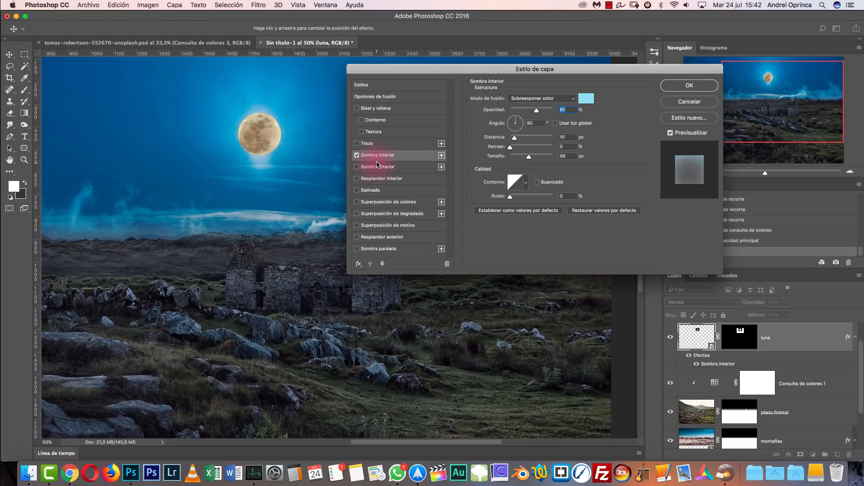
# Change the color of the moon's inner shadow to the light blue 76bbea.
pyautogui.click(586, 98)
pyautogui.moveTo(676, 147); pyautogui.dragTo(680, 141)
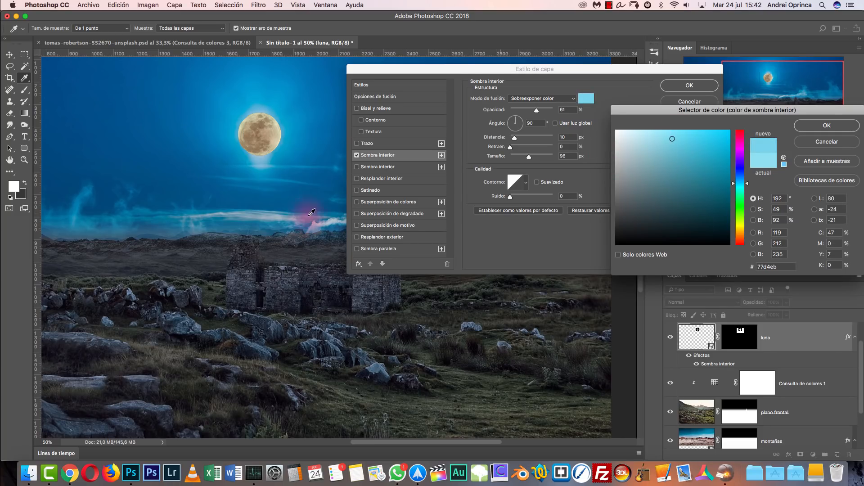
pyautogui.click(195, 115)
pyautogui.moveTo(677, 151); pyautogui.dragTo(672, 139)
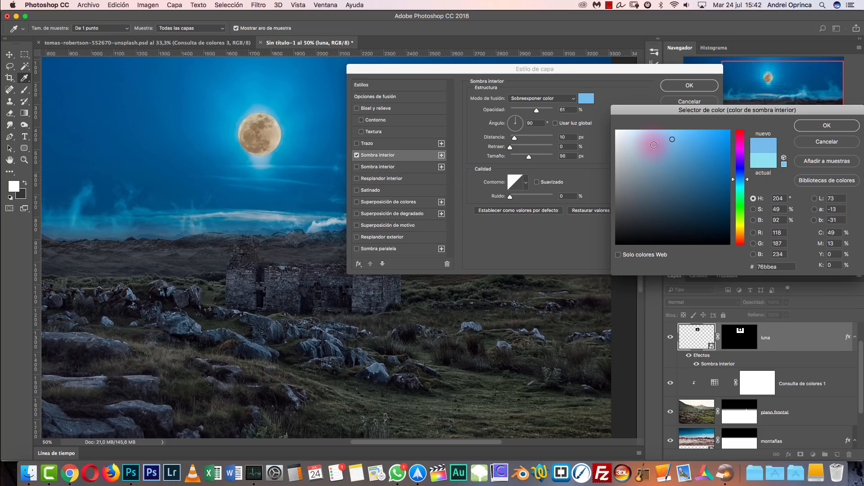
pyautogui.click(815, 126)
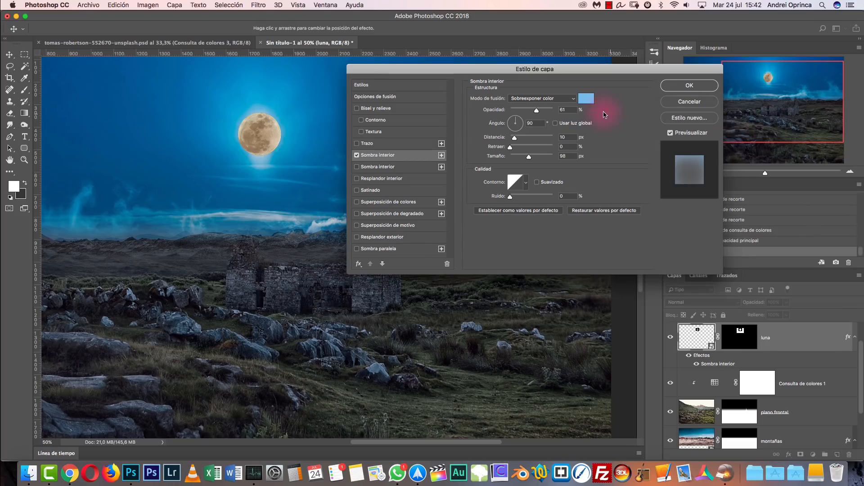
# Set the moon's inner shadow to Trama mode with 0 px distance and 49 px size, and compare the moon with and without it.
pyautogui.click(571, 98)
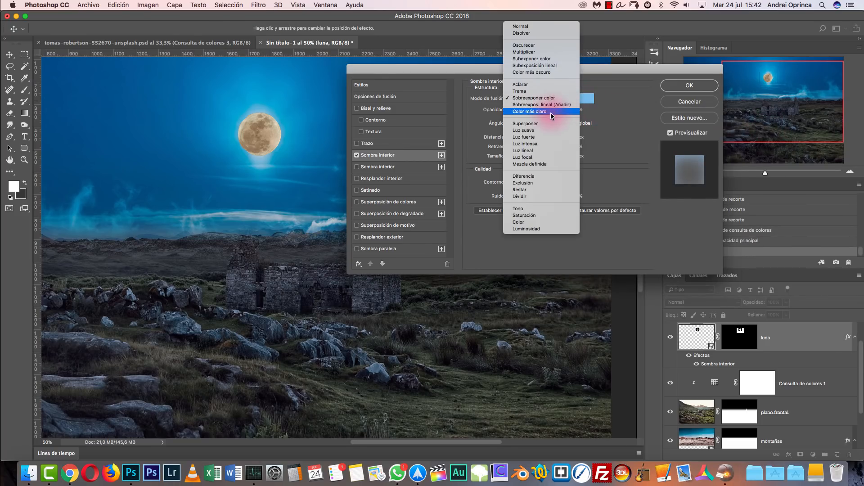
pyautogui.click(538, 90)
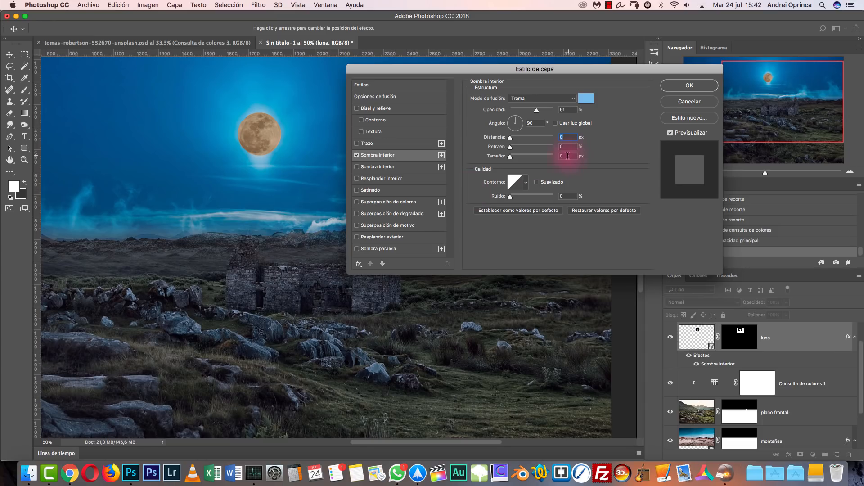
pyautogui.click(568, 156)
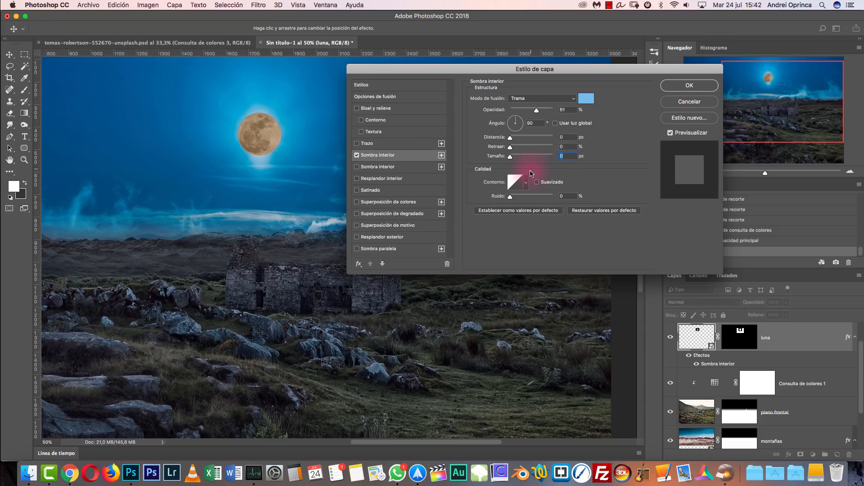
pyautogui.write('49')
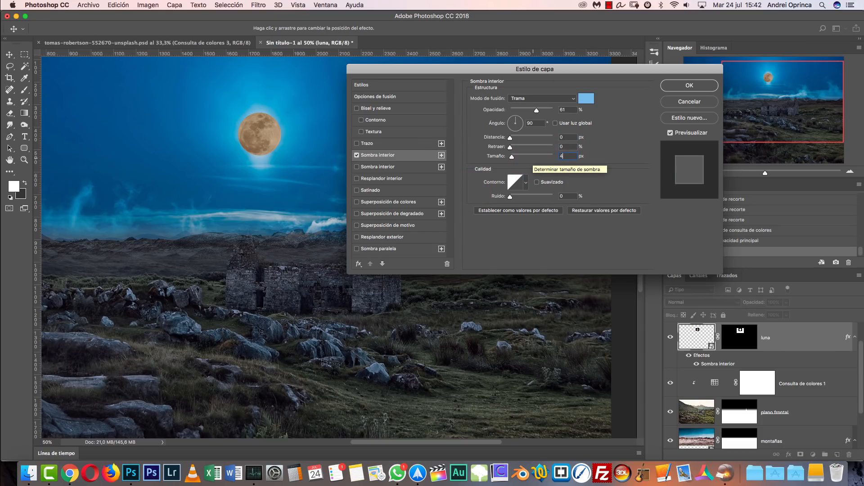
pyautogui.click(357, 155)
pyautogui.click(357, 156)
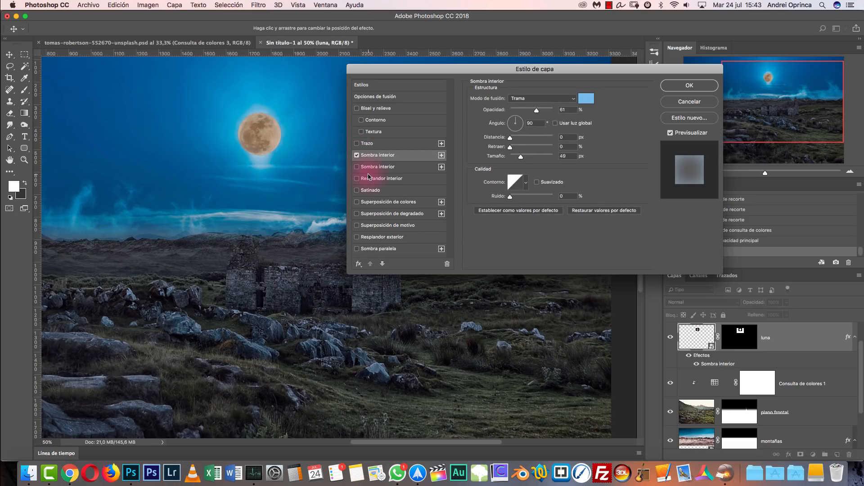
# Raise the moon's inner shadow opacity to 100% and set its color to the pale blue b0eaff.
pyautogui.moveTo(535, 111); pyautogui.dragTo(570, 110)
pyautogui.click(586, 98)
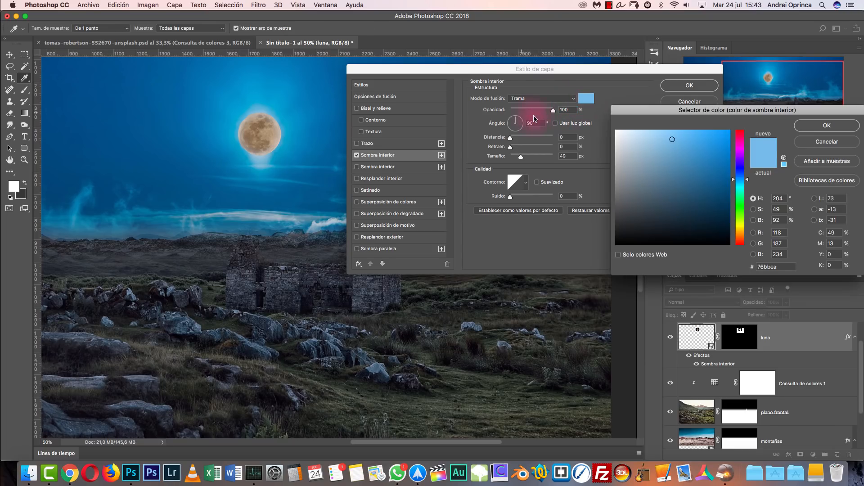
pyautogui.click(619, 129)
pyautogui.click(654, 133)
pyautogui.click(740, 184)
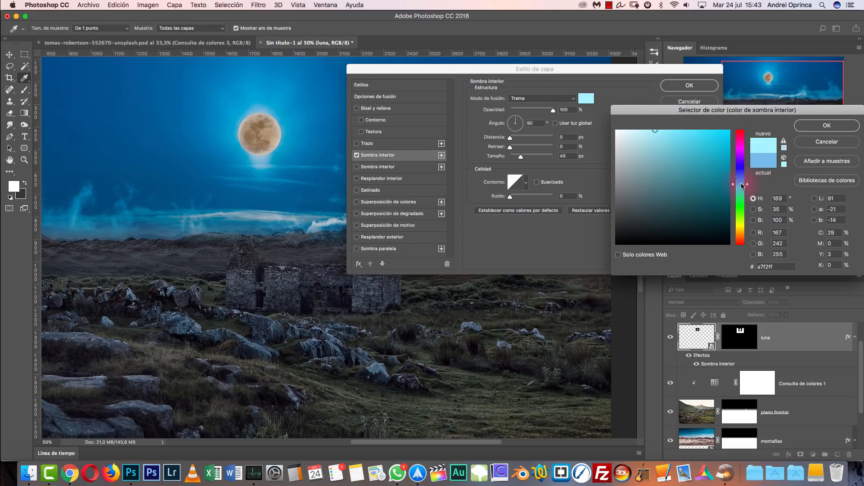
pyautogui.click(658, 129)
pyautogui.click(740, 135)
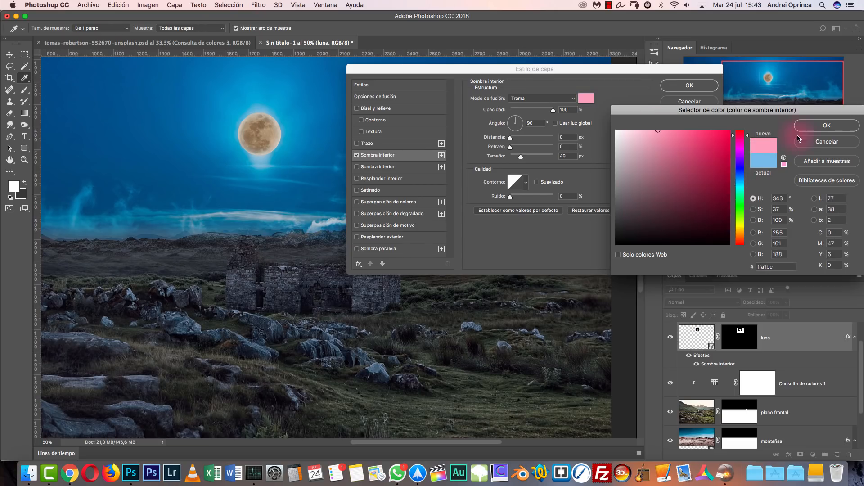
pyautogui.click(740, 181)
pyautogui.click(651, 130)
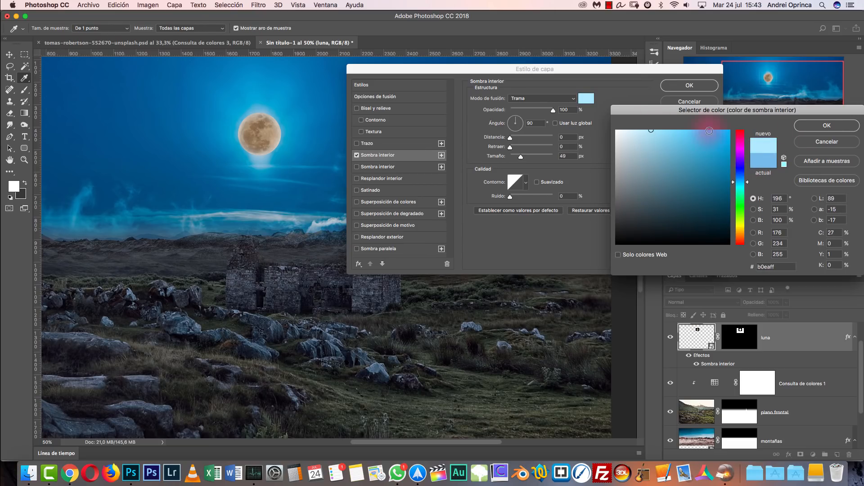
pyautogui.click(809, 128)
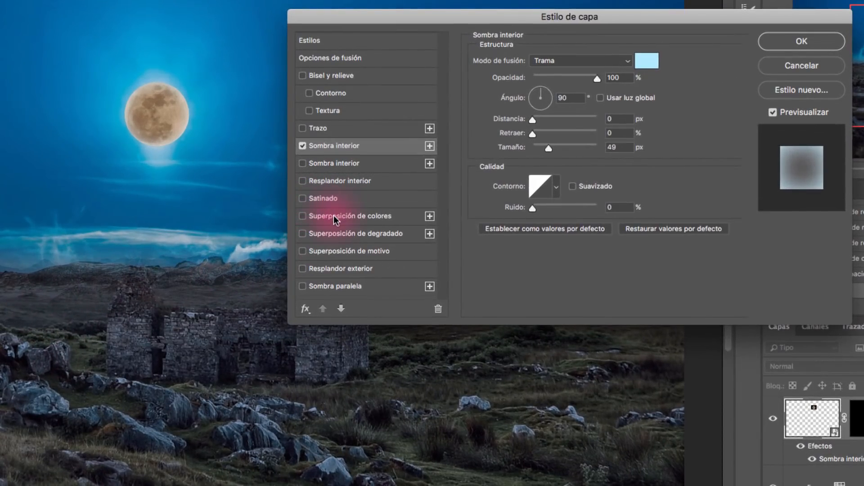
# Add a color overlay (Superposición de colores) to the luna layer with a bright light cyan color in Trama mode.
pyautogui.click(335, 216)
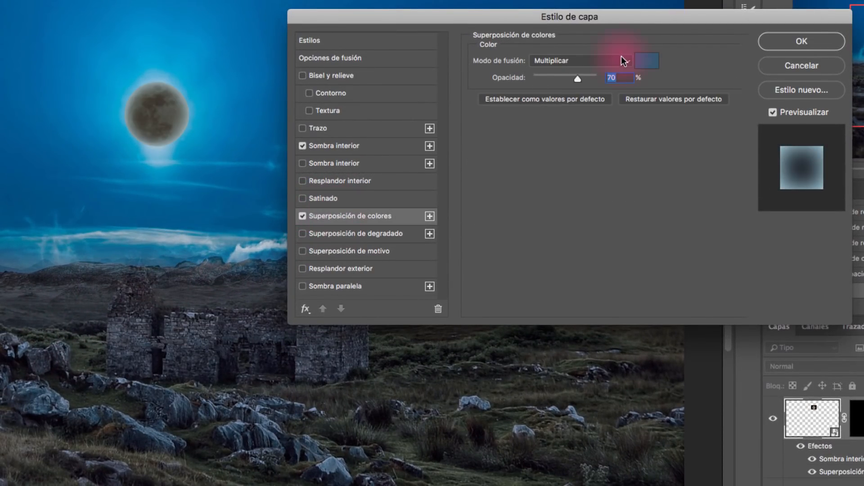
pyautogui.click(644, 66)
pyautogui.moveTo(863, 181); pyautogui.dragTo(863, 189)
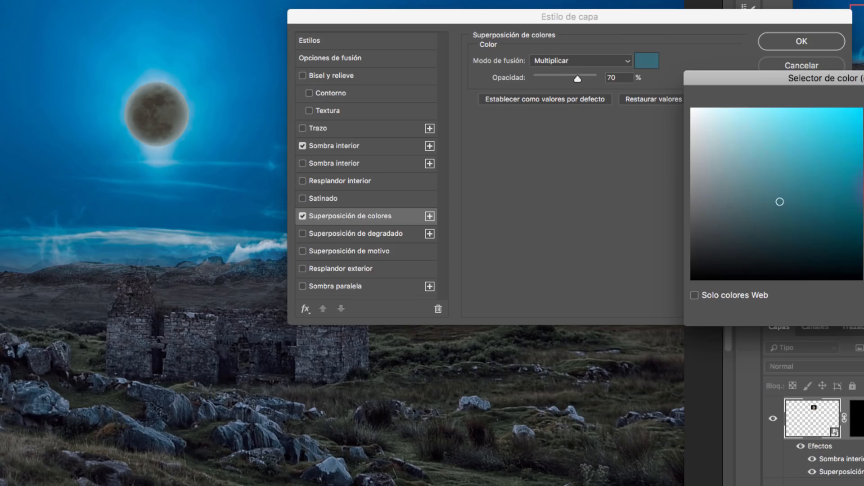
pyautogui.click(768, 108)
pyautogui.press('Return')
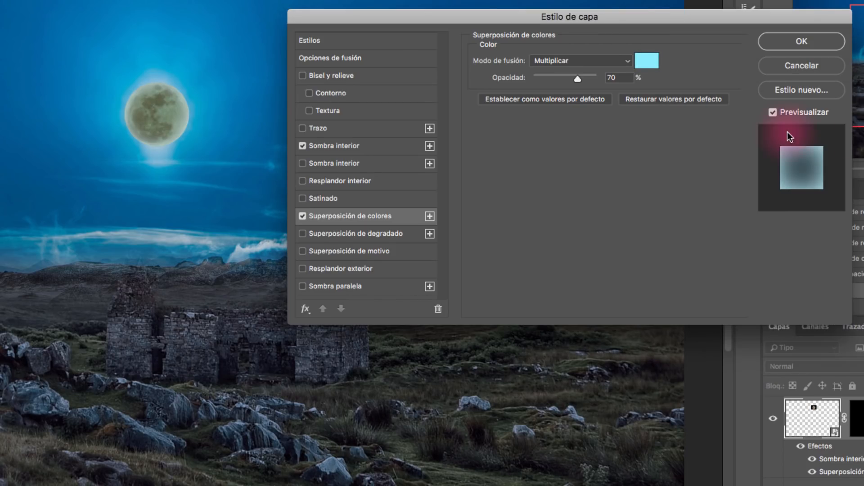
pyautogui.click(572, 60)
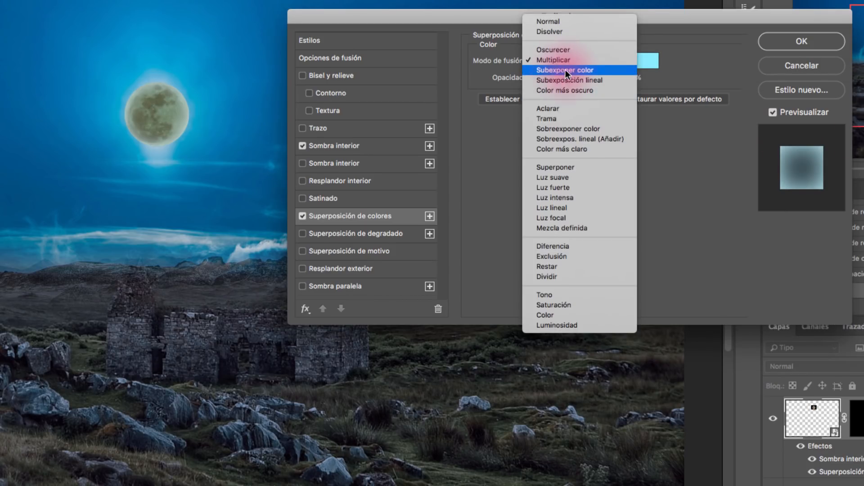
pyautogui.click(565, 118)
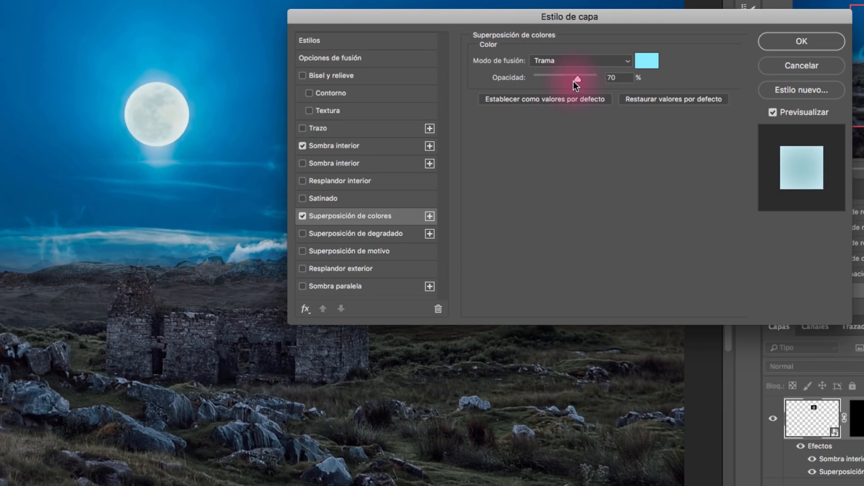
# Lower the moon's color overlay opacity to 60%, darken its color to a muted gray-teal, and apply the layer effects.
pyautogui.click(621, 76)
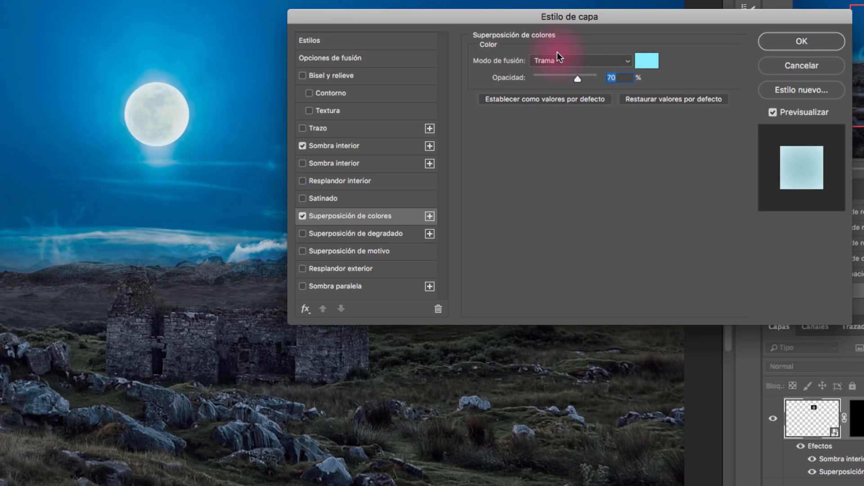
pyautogui.write('60')
pyautogui.click(647, 60)
pyautogui.moveTo(768, 114); pyautogui.dragTo(752, 178)
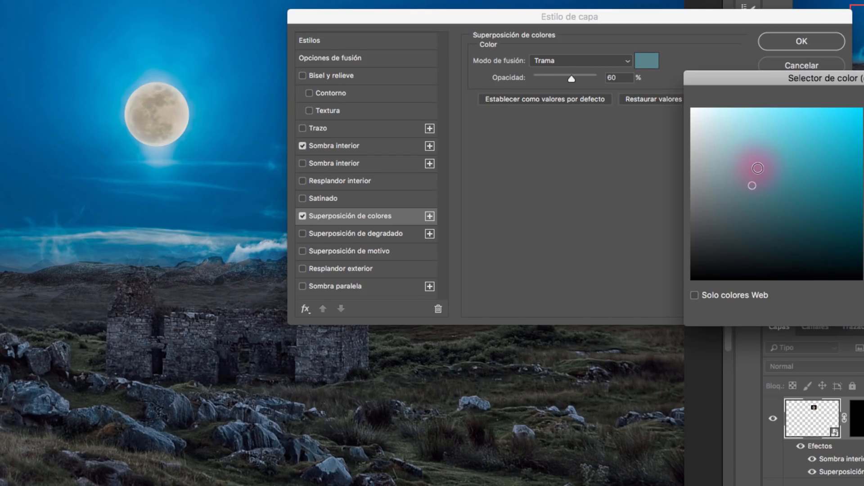
pyautogui.click(863, 96)
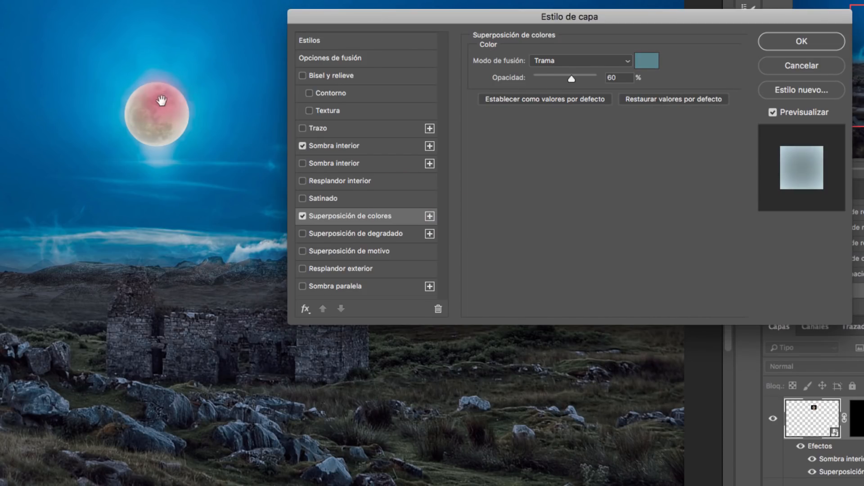
pyautogui.click(799, 42)
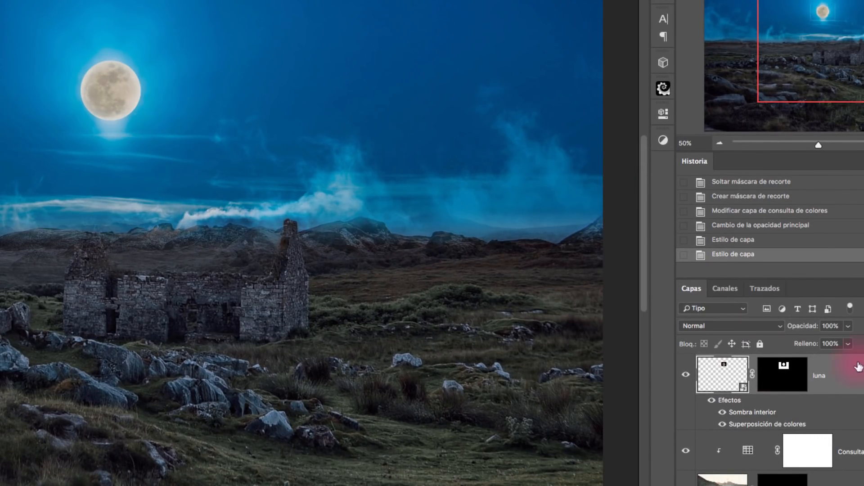
# Apply a Levels (Niveles) adjustment to the luna layer with the black input at 32, a lowered white input and adjusted midtones.
pyautogui.press('super+l')
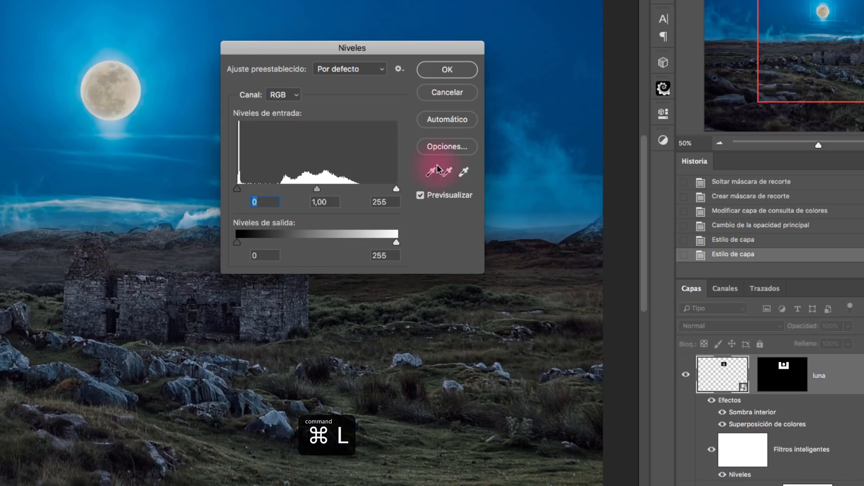
pyautogui.moveTo(405, 49); pyautogui.dragTo(535, 0)
pyautogui.moveTo(367, 134); pyautogui.dragTo(388, 130)
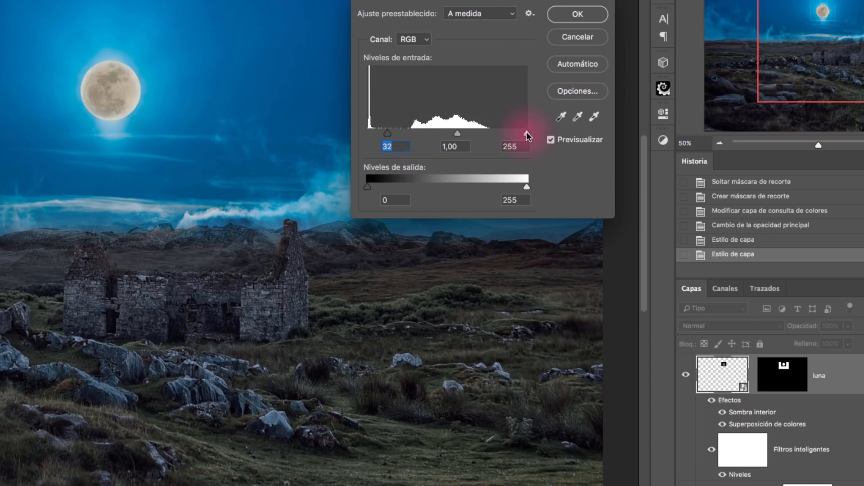
pyautogui.click(508, 132)
pyautogui.moveTo(456, 130); pyautogui.dragTo(450, 131)
pyautogui.press('Return')
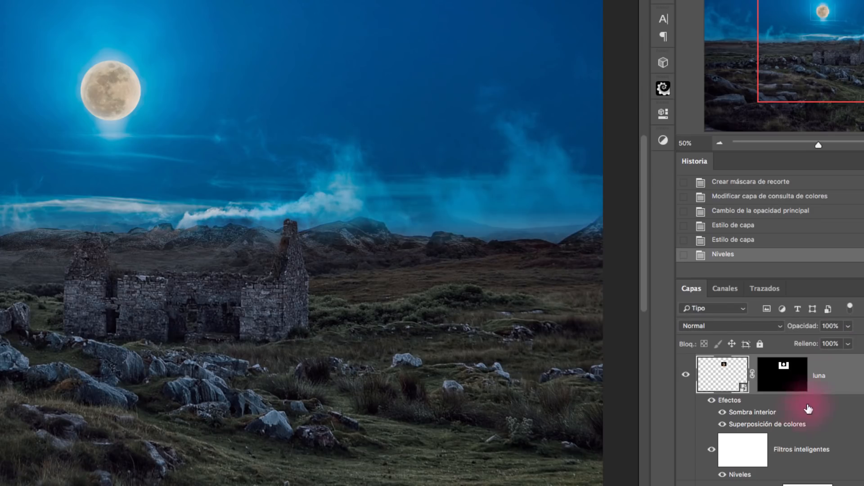
# Lighten the luna layer's color overlay (Superposición de colores) to a brighter muted teal and apply the layer style.
pyautogui.doubleClick(857, 375)
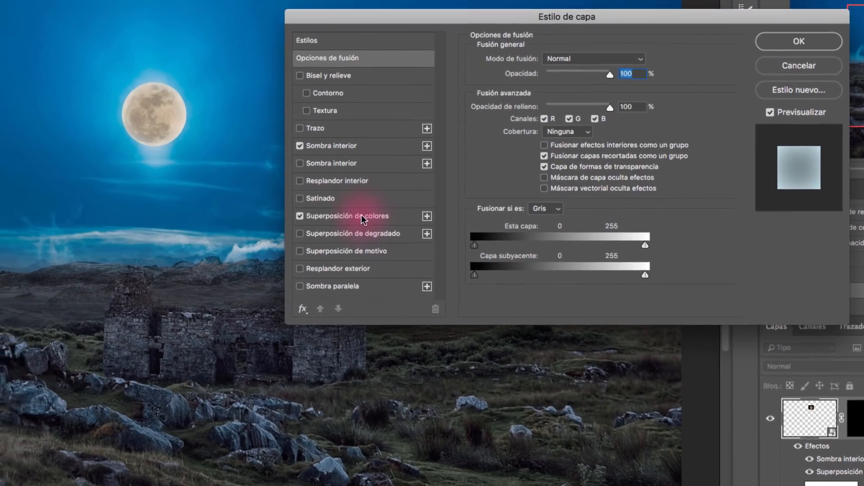
pyautogui.click(304, 185)
pyautogui.click(643, 61)
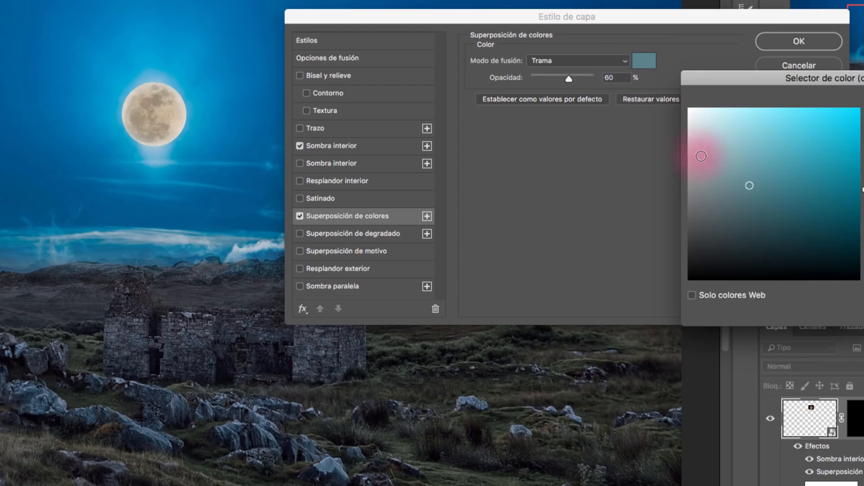
pyautogui.moveTo(748, 183); pyautogui.dragTo(750, 159)
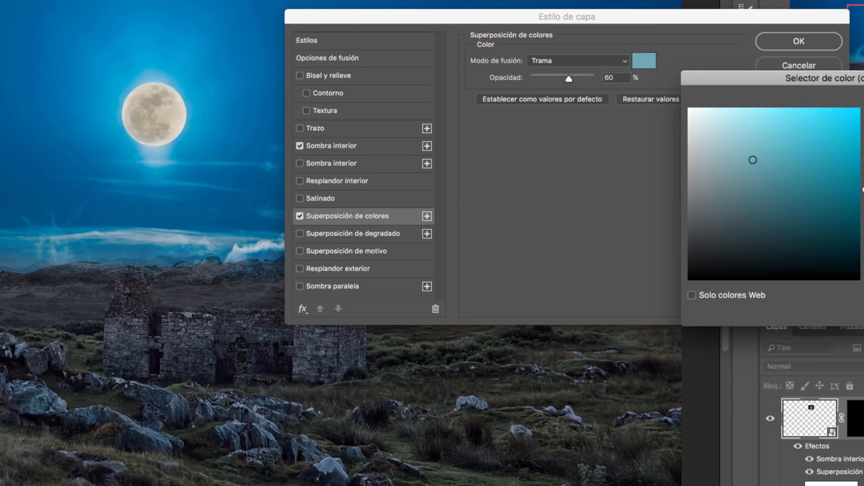
pyautogui.press('Return')
pyautogui.click(763, 43)
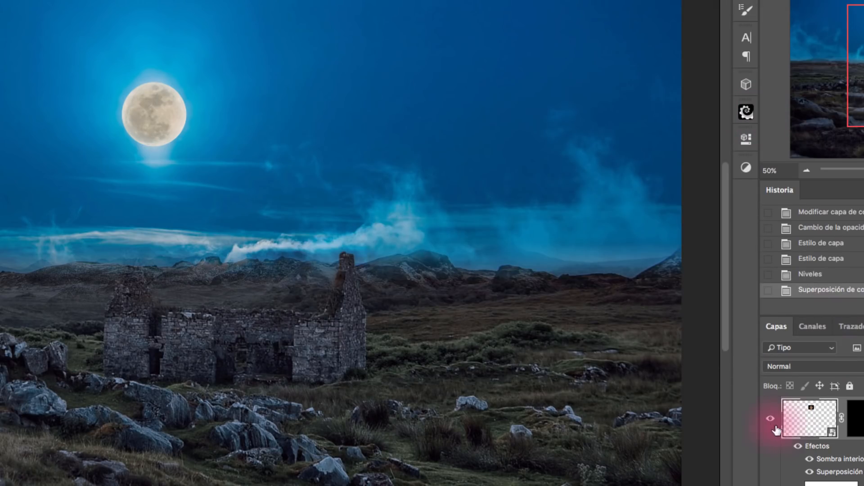
# Compare the moon with its layer effects disabled and enabled, leave them enabled and collapse the effects list.
pyautogui.click(797, 446)
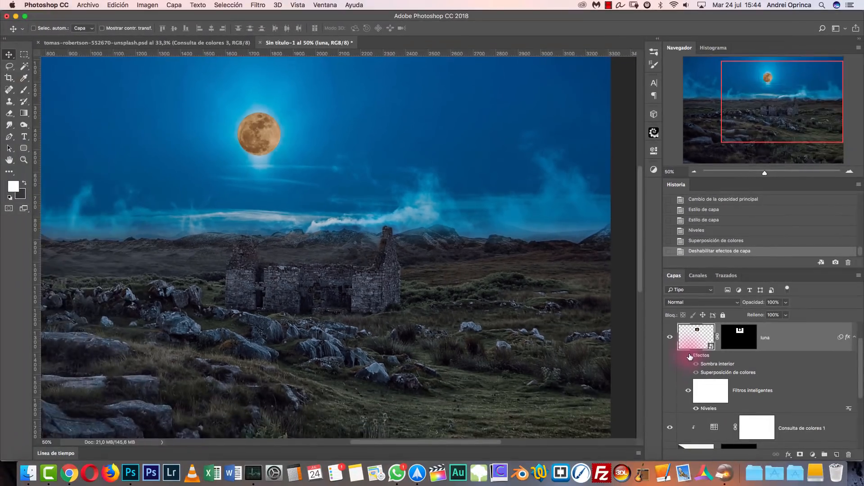
pyautogui.click(689, 355)
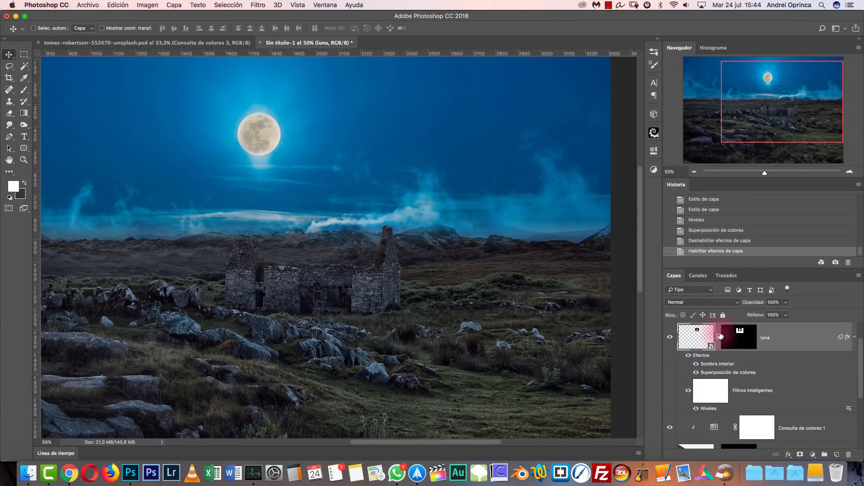
pyautogui.click(854, 337)
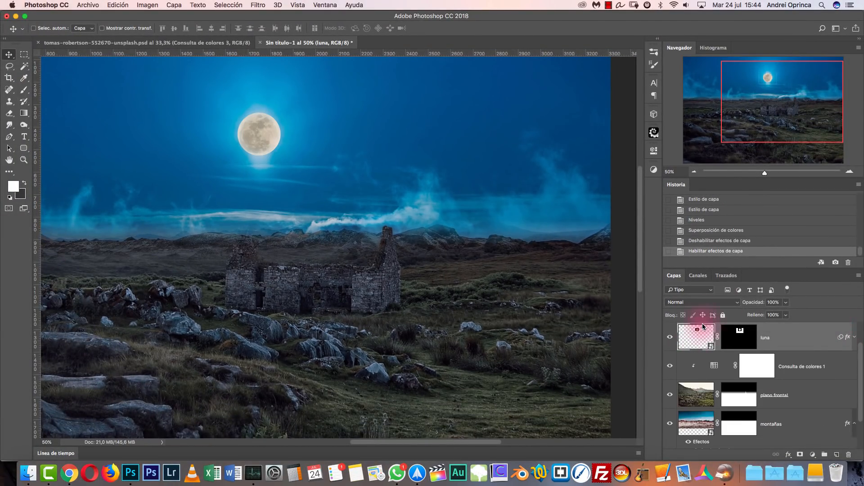
# Add an outer glow (Resplandor exterior) to the luna layer in Trama mode at 100% opacity.
pyautogui.doubleClick(807, 339)
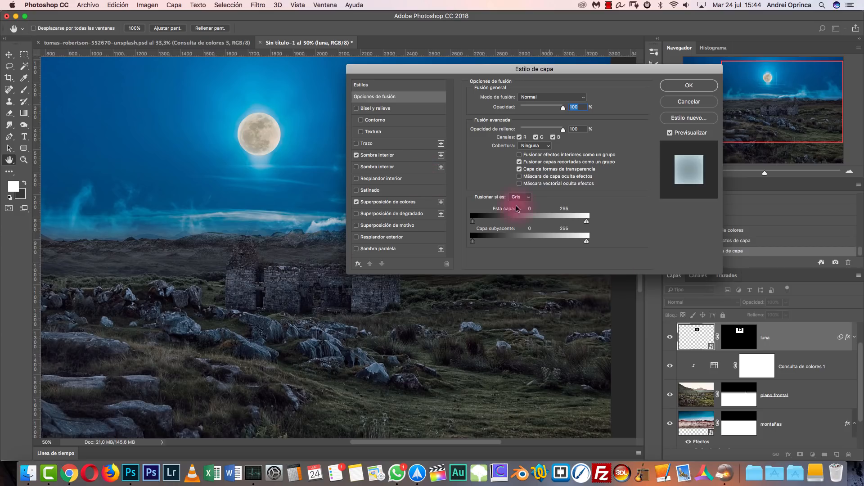
pyautogui.click(390, 236)
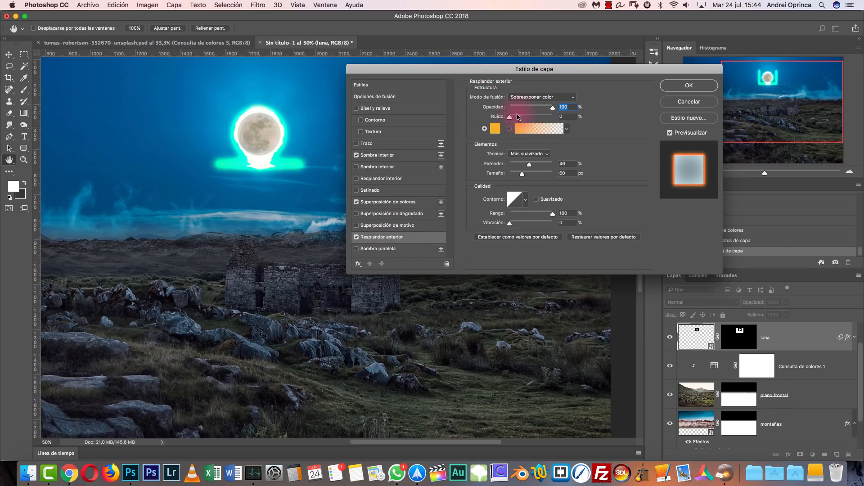
pyautogui.click(540, 97)
pyautogui.click(522, 90)
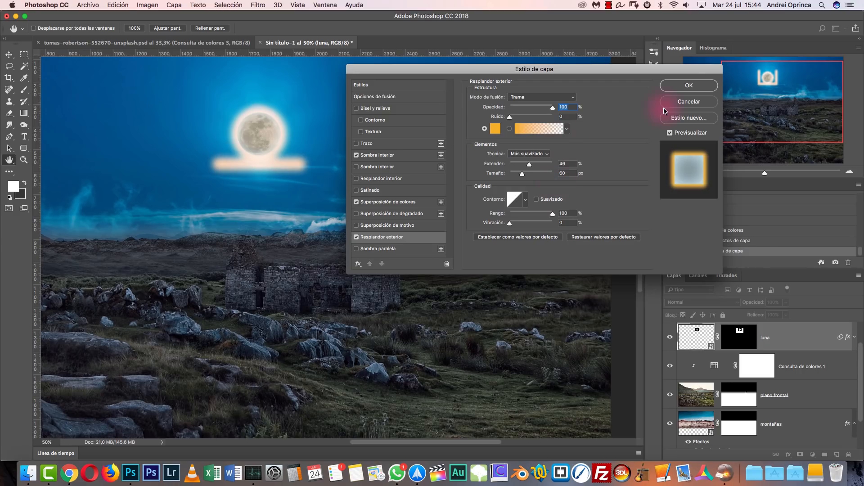
pyautogui.click(689, 85)
# Paint black on the luna layer mask with a 70 px brush to remove the glowing horizontal strip beneath the moon.
pyautogui.click(739, 337)
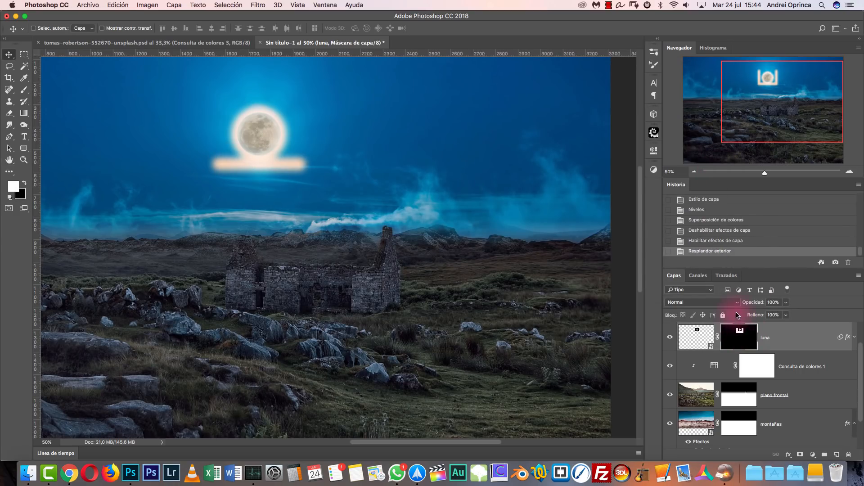
pyautogui.press('b')
pyautogui.press('x')
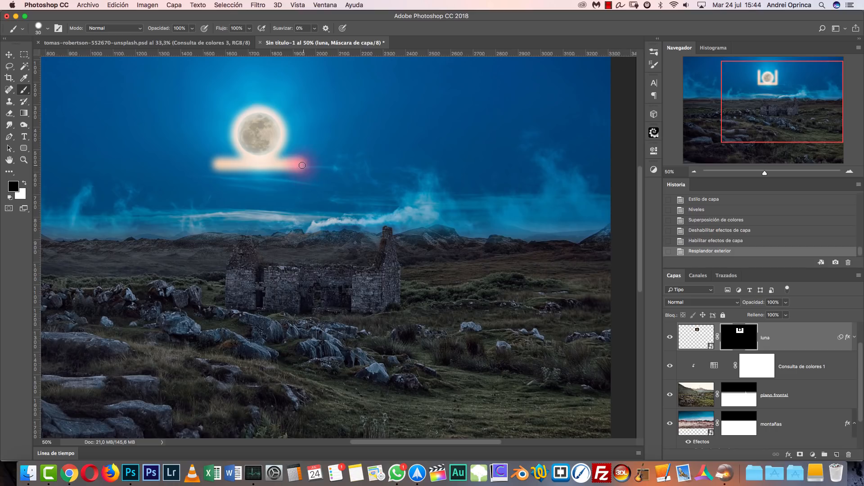
pyautogui.rightClick(301, 159)
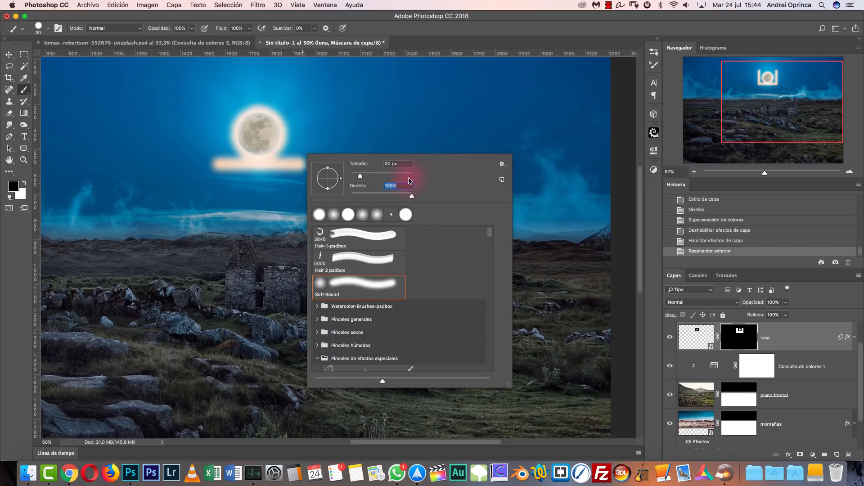
pyautogui.click(217, 168)
pyautogui.press(']')
pyautogui.press(']')
pyautogui.moveTo(217, 166)
pyautogui.mouseDown()
pyautogui.moveTo(320, 166)
pyautogui.moveTo(245, 164)
pyautogui.moveTo(315, 177)
pyautogui.mouseUp()
# Change the color of the moon's outer glow (Resplandor exterior) to a muted blue.
pyautogui.click(792, 338)
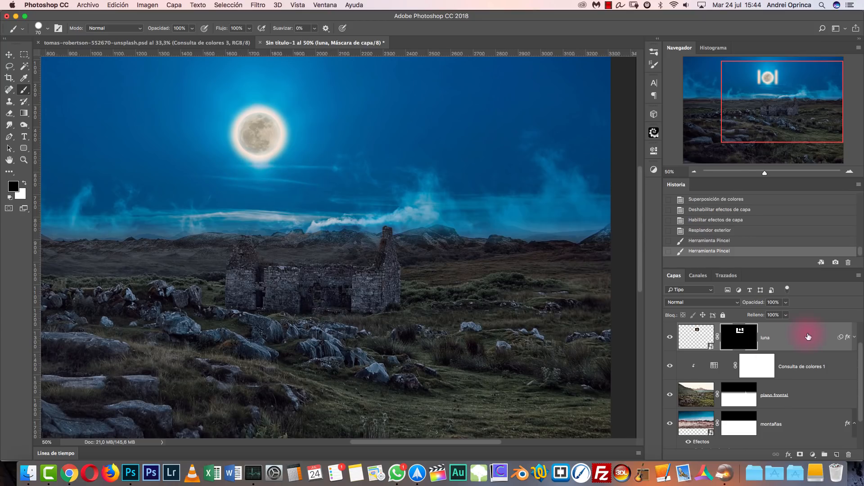
pyautogui.doubleClick(792, 339)
pyautogui.click(397, 235)
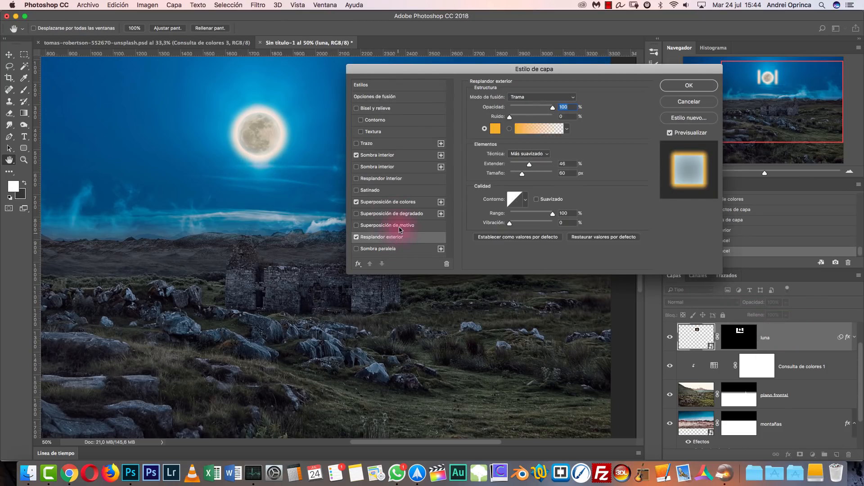
pyautogui.click(495, 129)
pyautogui.click(667, 185)
pyautogui.click(804, 127)
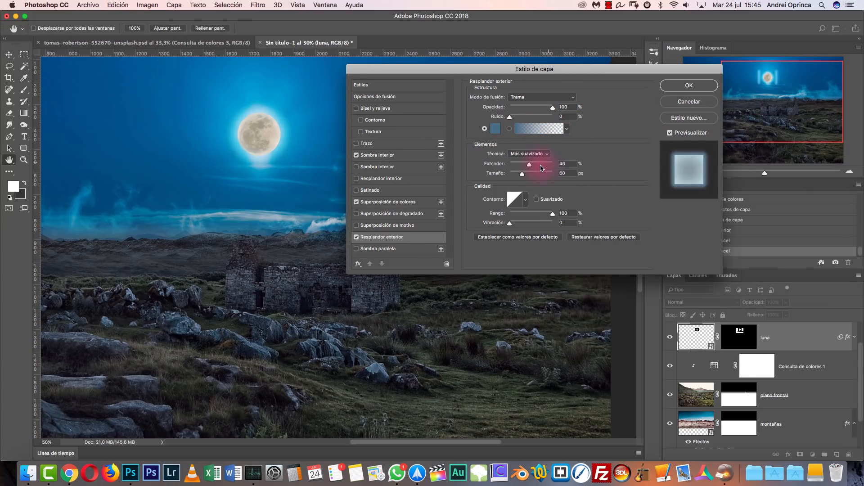
# Set the moon's outer glow spread to 0% and size to 250 px, compare it off and on, and apply it.
pyautogui.moveTo(537, 167); pyautogui.dragTo(571, 172)
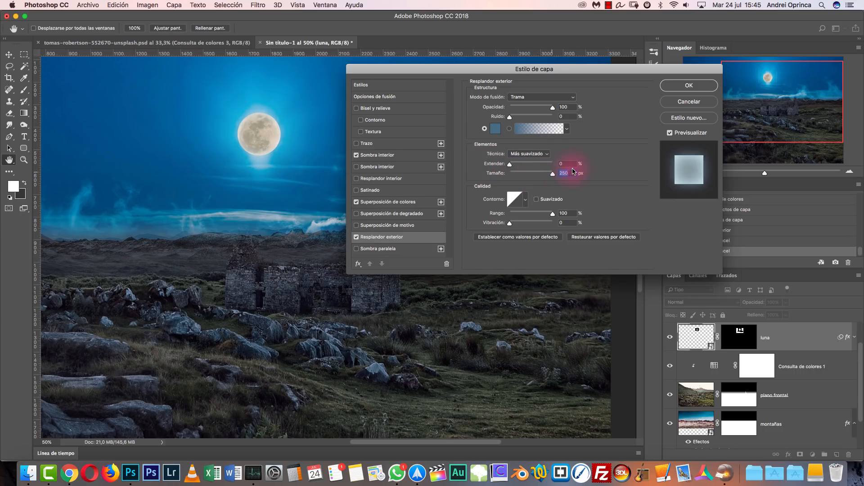
pyautogui.click(356, 237)
pyautogui.click(356, 236)
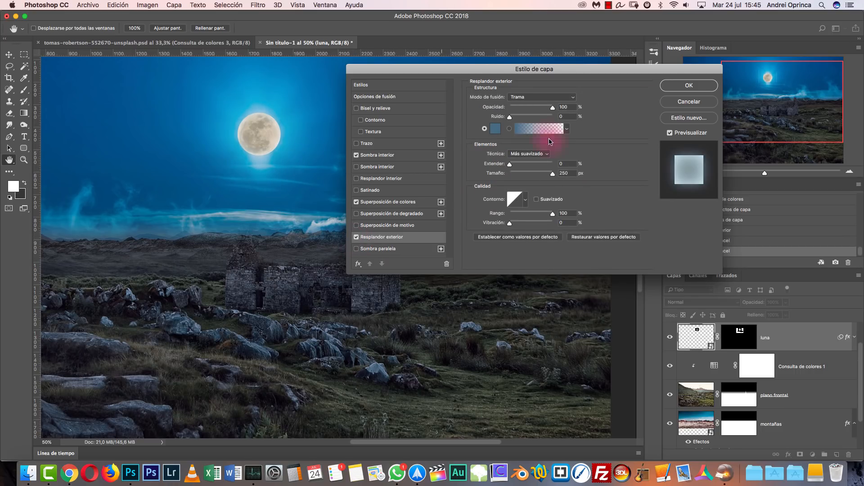
pyautogui.click(682, 85)
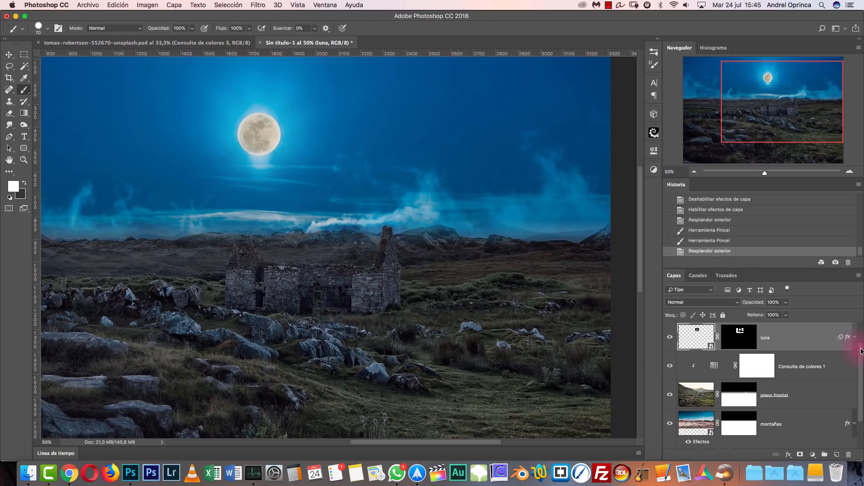
# Make the cabeza skull layer visible and select it, with the whole composite in view at 33.33%.
pyautogui.scroll(2, 860, 350)
pyautogui.click(670, 337)
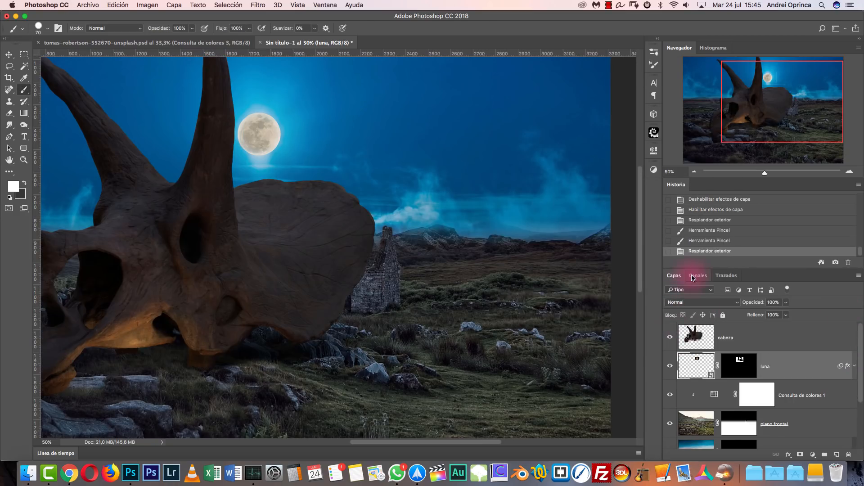
pyautogui.click(690, 173)
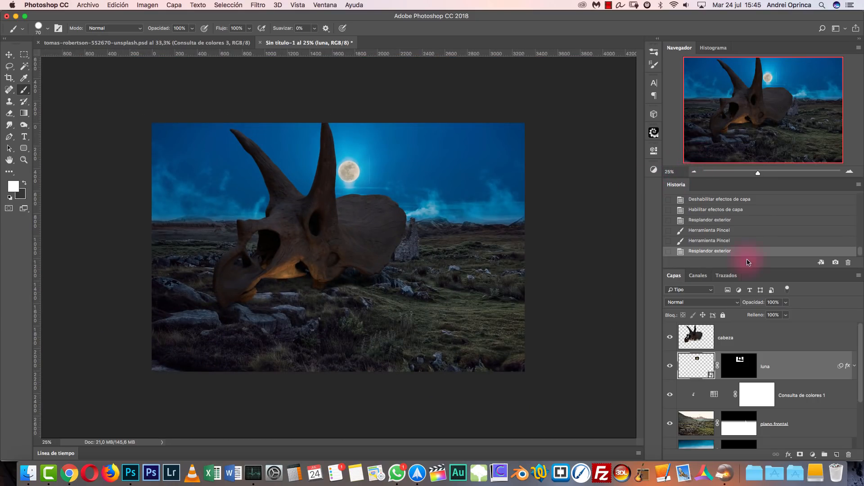
pyautogui.click(781, 342)
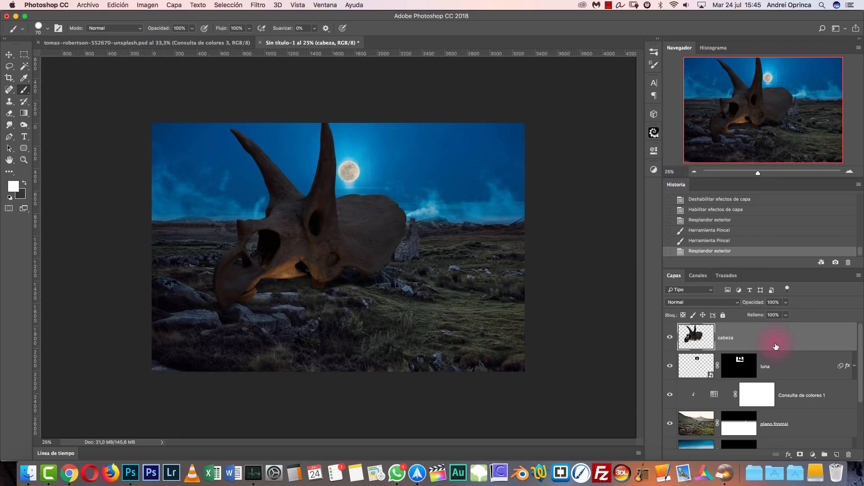
pyautogui.click(848, 173)
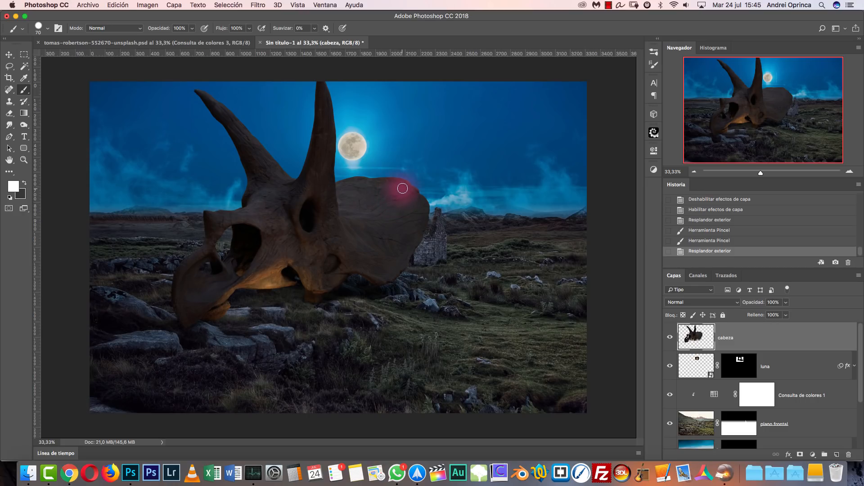
# Add a selective color (Corrección selectiva) adjustment layer above cabeza and clip it to the skull.
pyautogui.click(813, 455)
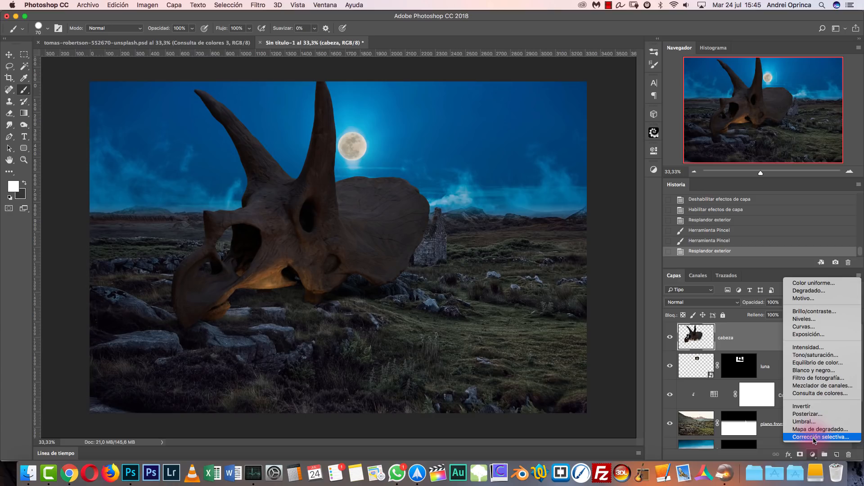
pyautogui.click(813, 437)
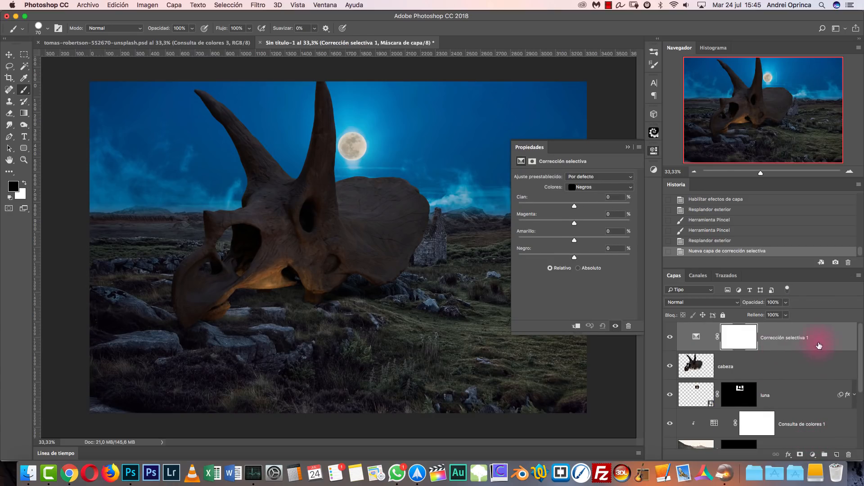
pyautogui.click(709, 347)
pyautogui.click(576, 326)
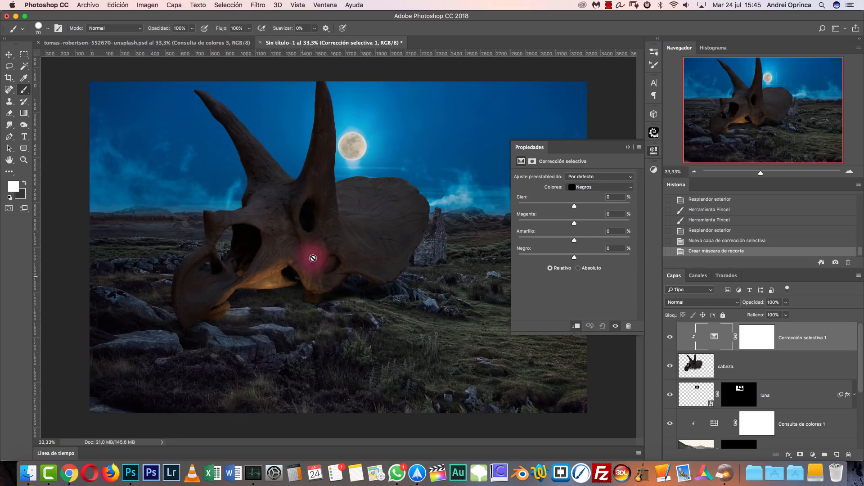
# Adjust the skull's yellows (Amarillos) to cyan -49, magenta +30, yellow -7 and black -33%.
pyautogui.click(591, 190)
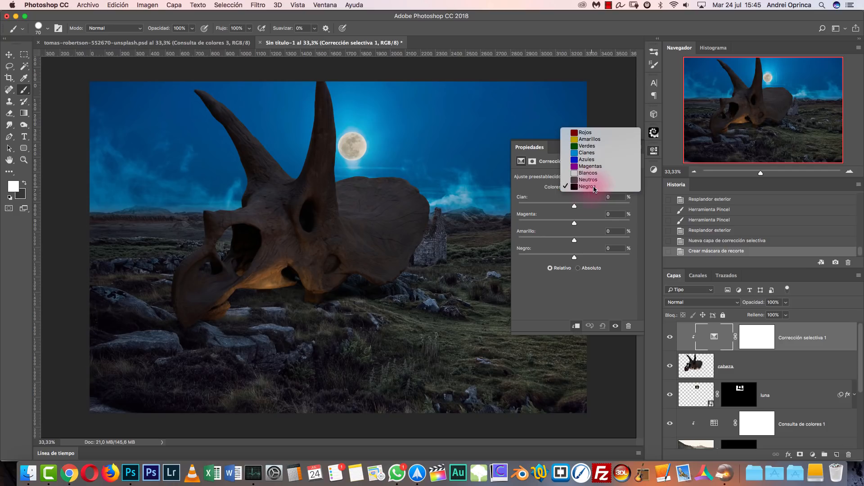
pyautogui.click(592, 180)
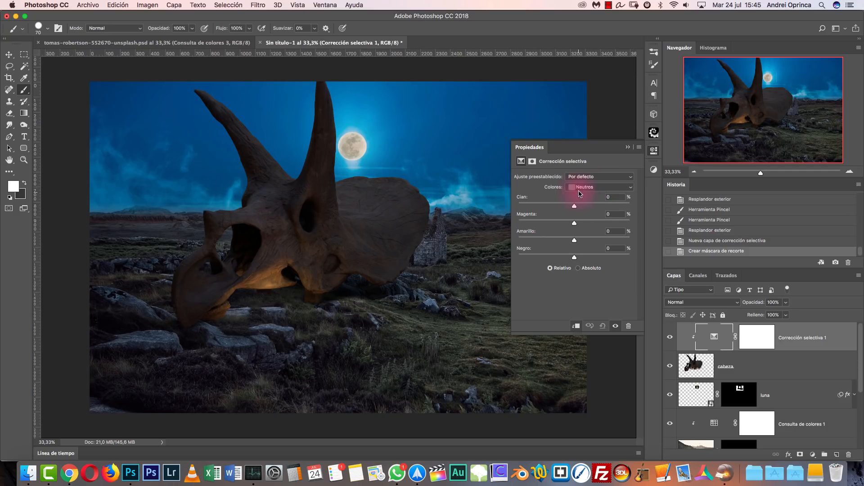
pyautogui.click(589, 188)
pyautogui.click(590, 146)
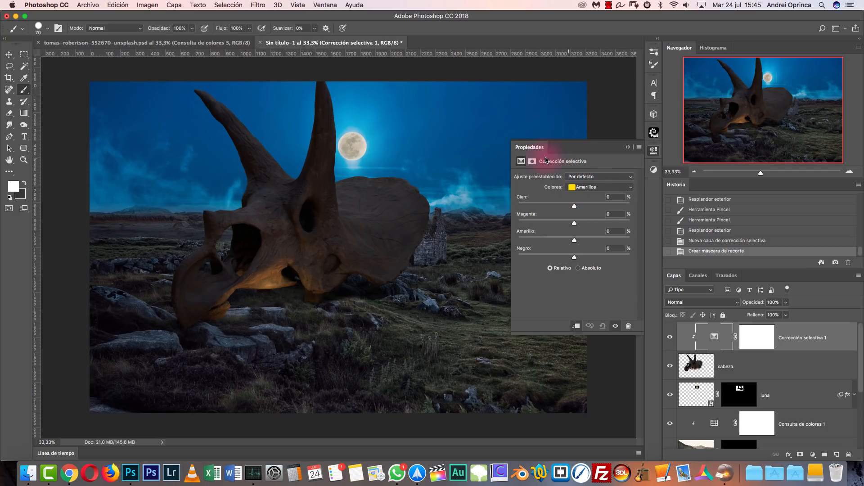
pyautogui.click(600, 188)
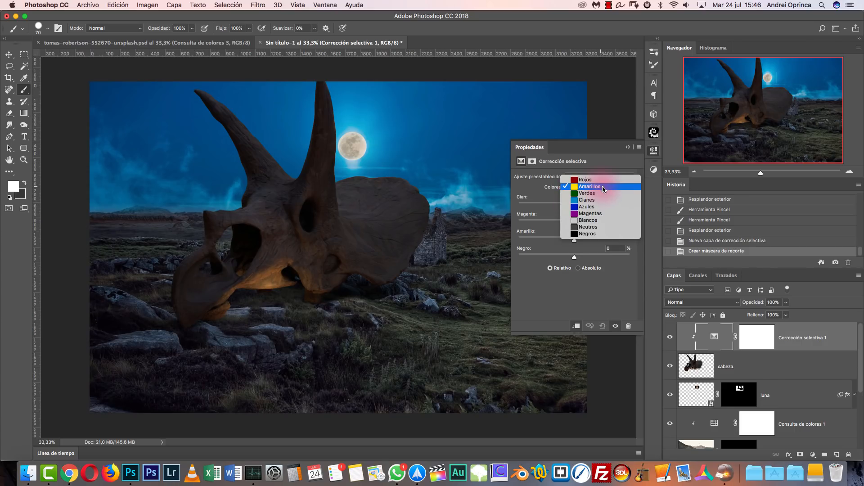
pyautogui.click(597, 187)
pyautogui.moveTo(577, 260); pyautogui.dragTo(557, 254)
pyautogui.moveTo(574, 205); pyautogui.dragTo(569, 247)
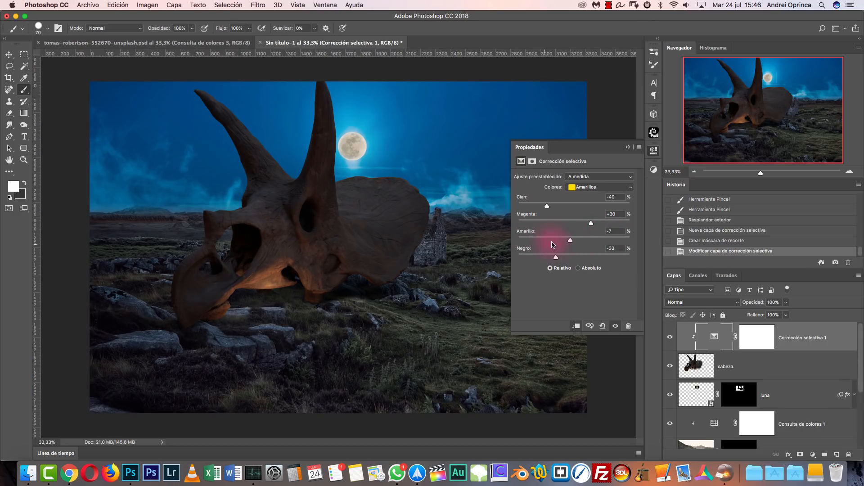
# Adjust the skull's neutrals (Neutros) to cyan 4, magenta -6, yellow -10 and black +16%.
pyautogui.click(594, 187)
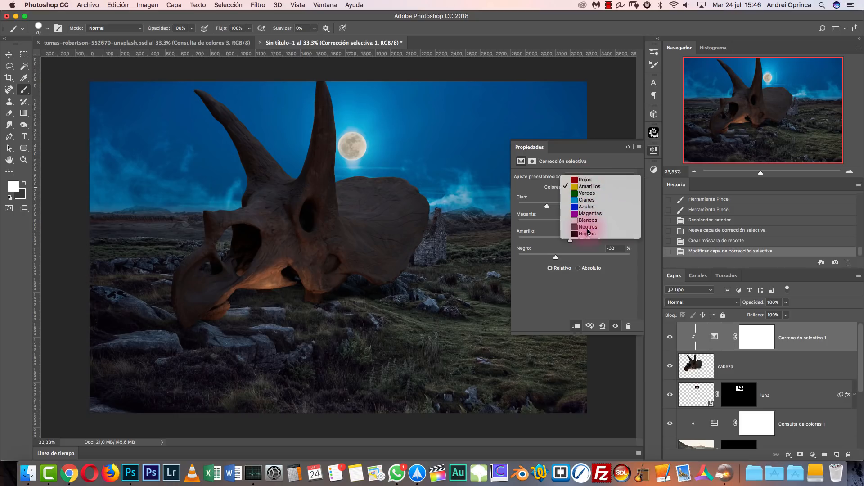
pyautogui.click(585, 232)
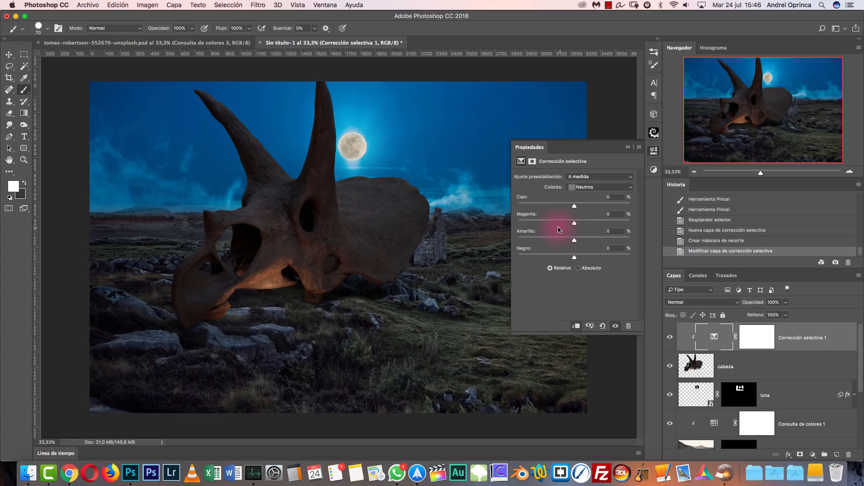
pyautogui.click(615, 198)
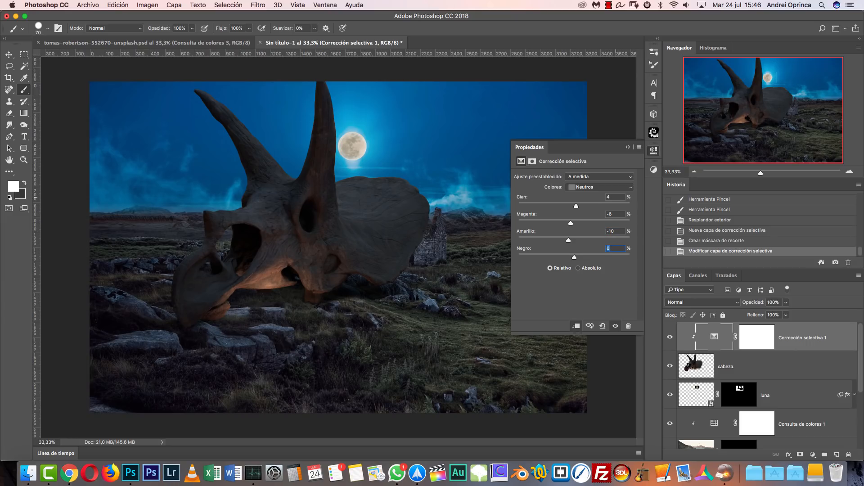
pyautogui.write('6')
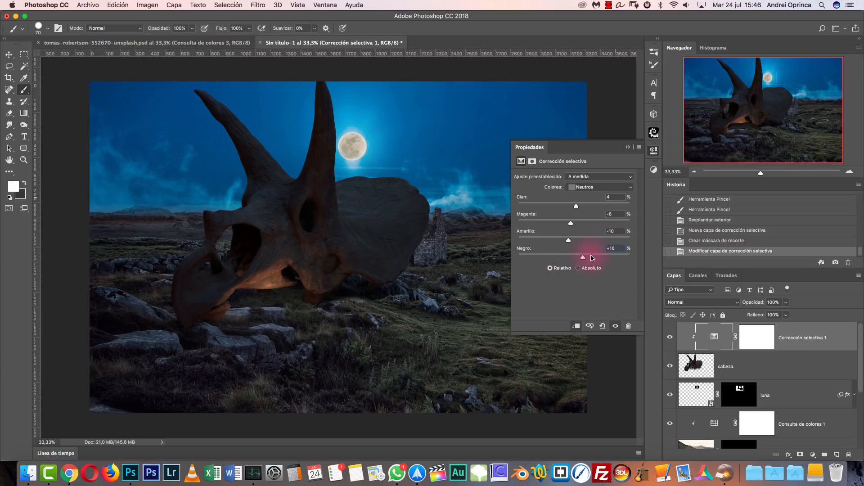
# Fine-tune the neutrals' cyan to +4% and compare the skull with the selective color adjustment hidden and shown.
pyautogui.moveTo(580, 210)
pyautogui.mouseDown()
pyautogui.moveTo(596, 206)
pyautogui.moveTo(576, 210)
pyautogui.mouseUp()
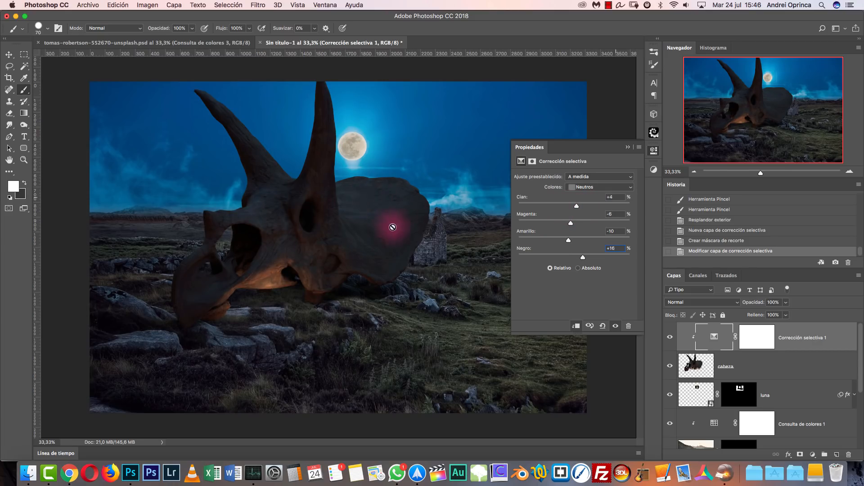
pyautogui.click(669, 336)
pyautogui.click(670, 337)
pyautogui.click(668, 335)
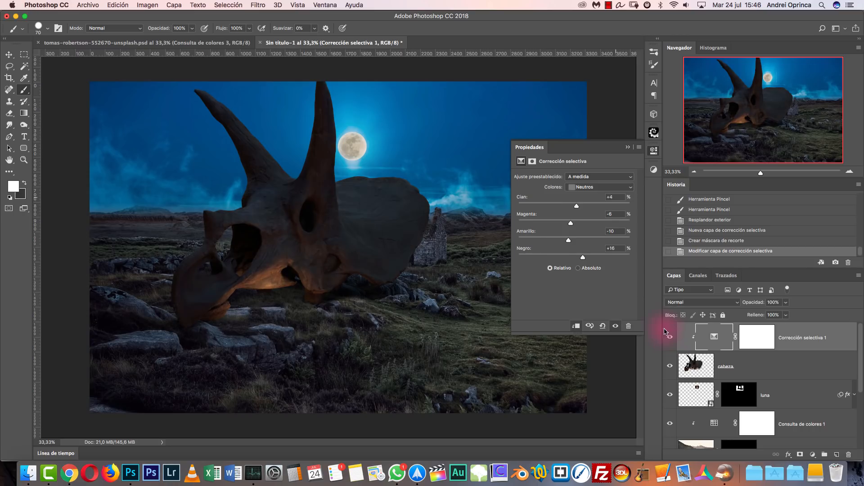
pyautogui.click(628, 147)
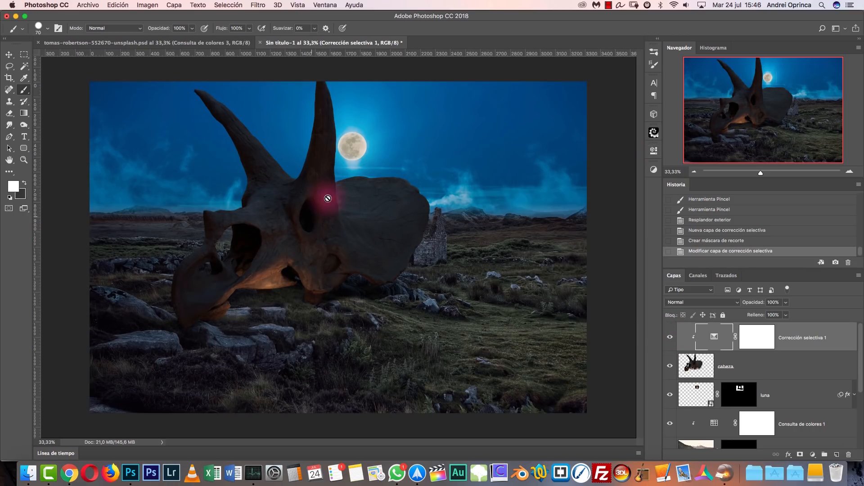
# Readjust the skull's yellows (Amarillos) in Corrección selectiva 1 to cyan -100, magenta +55, yellow +33 and black -53%.
pyautogui.doubleClick(714, 336)
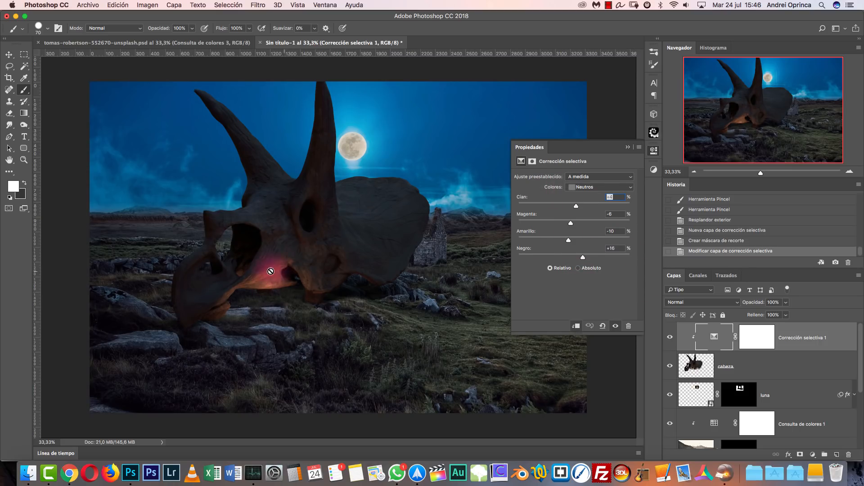
pyautogui.click(581, 187)
pyautogui.click(587, 146)
pyautogui.moveTo(556, 258)
pyautogui.mouseDown()
pyautogui.moveTo(531, 255)
pyautogui.moveTo(553, 255)
pyautogui.moveTo(545, 257)
pyautogui.mouseUp()
pyautogui.moveTo(546, 208); pyautogui.dragTo(510, 212)
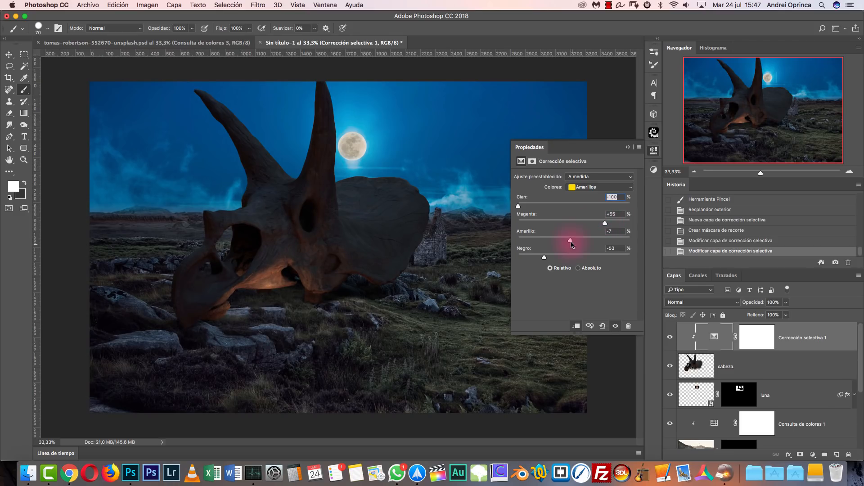
pyautogui.moveTo(564, 240)
pyautogui.mouseDown()
pyautogui.moveTo(589, 236)
pyautogui.moveTo(577, 236)
pyautogui.mouseUp()
pyautogui.click(671, 338)
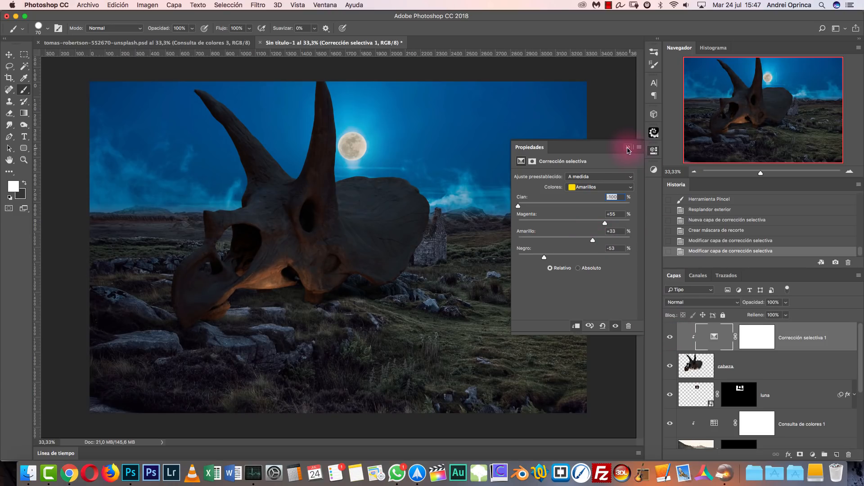
pyautogui.click(618, 188)
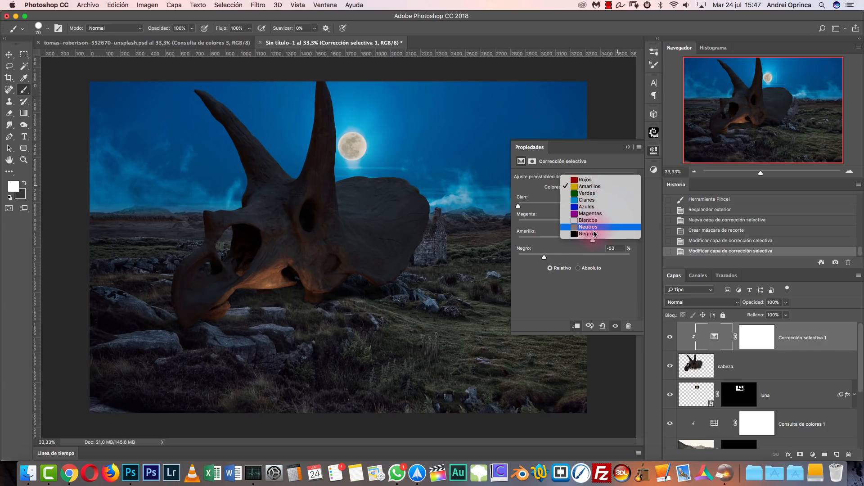
pyautogui.click(681, 301)
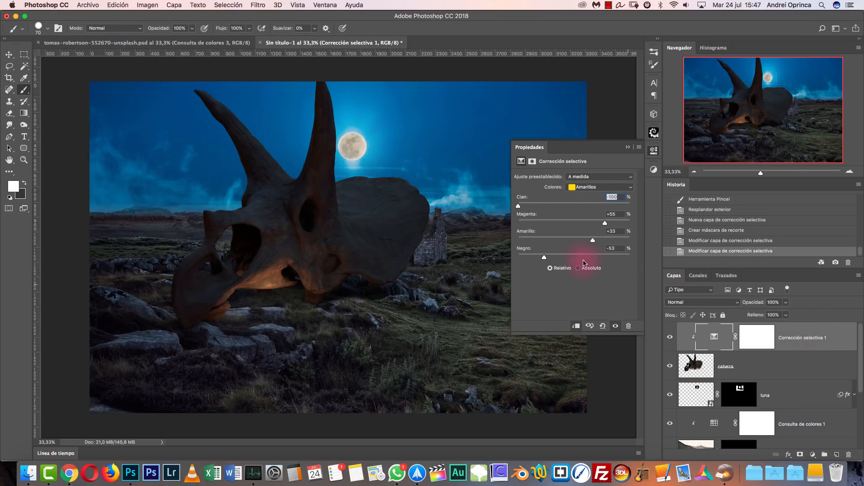
pyautogui.click(628, 147)
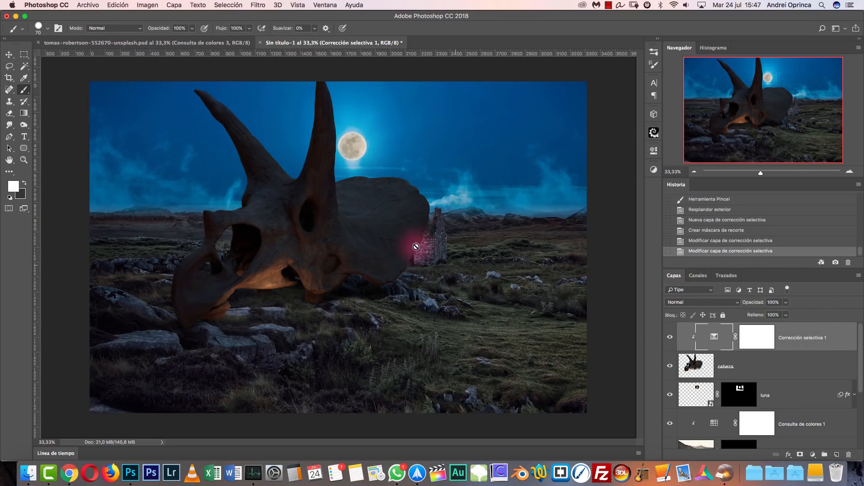
# Add an inner shadow (Sombra interior) effect to the cabeza layer, keeping the skull in view beside the layer style settings.
pyautogui.click(807, 364)
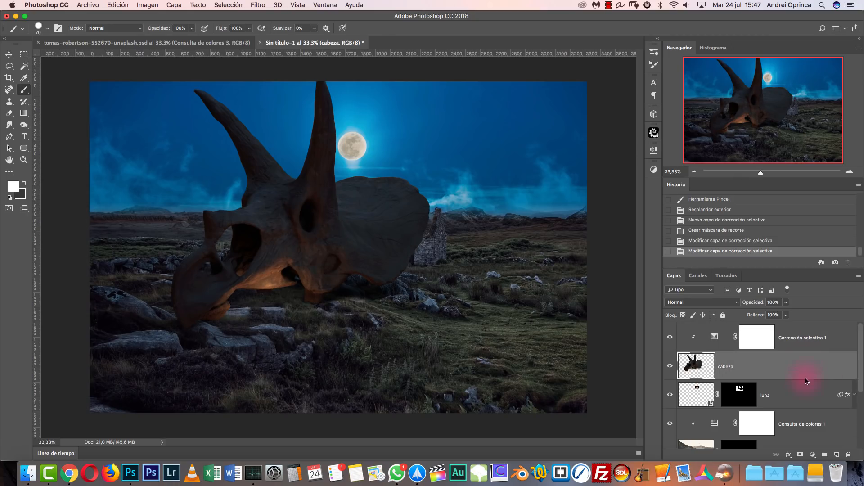
pyautogui.doubleClick(806, 369)
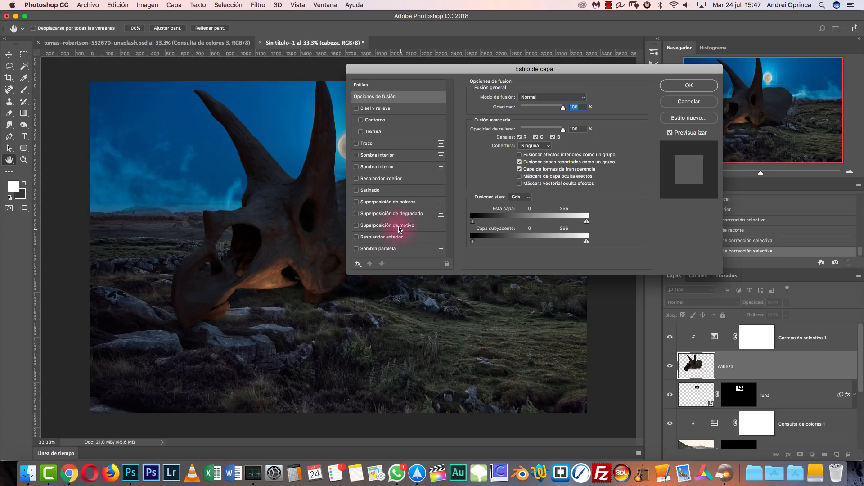
pyautogui.click(359, 264)
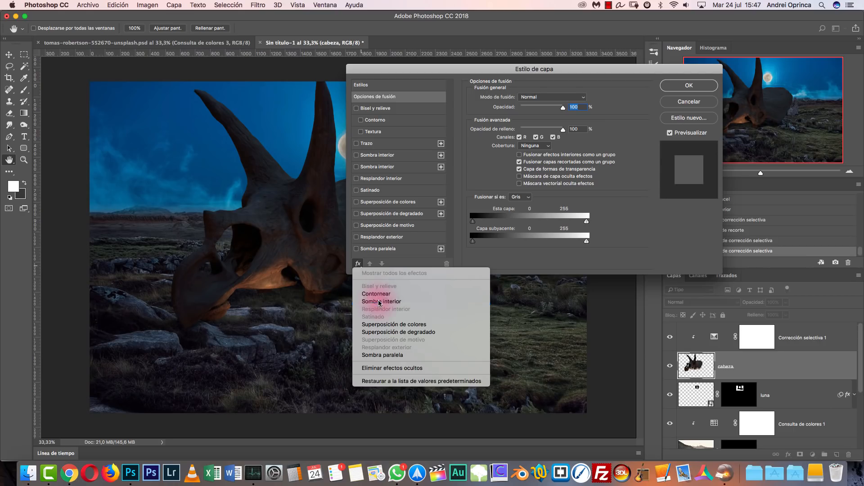
pyautogui.click(379, 302)
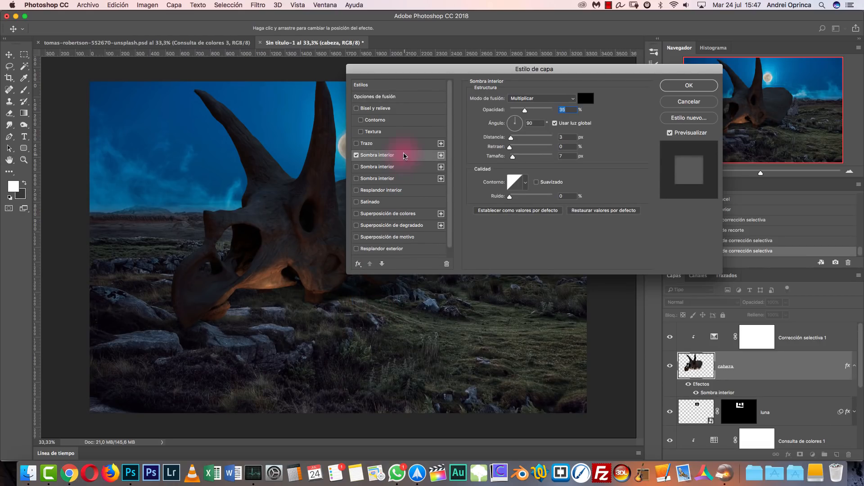
pyautogui.moveTo(472, 71); pyautogui.dragTo(648, 75)
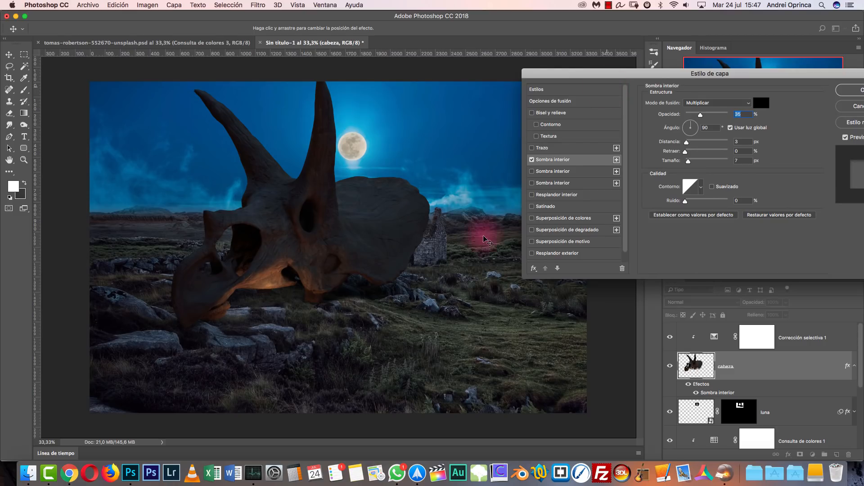
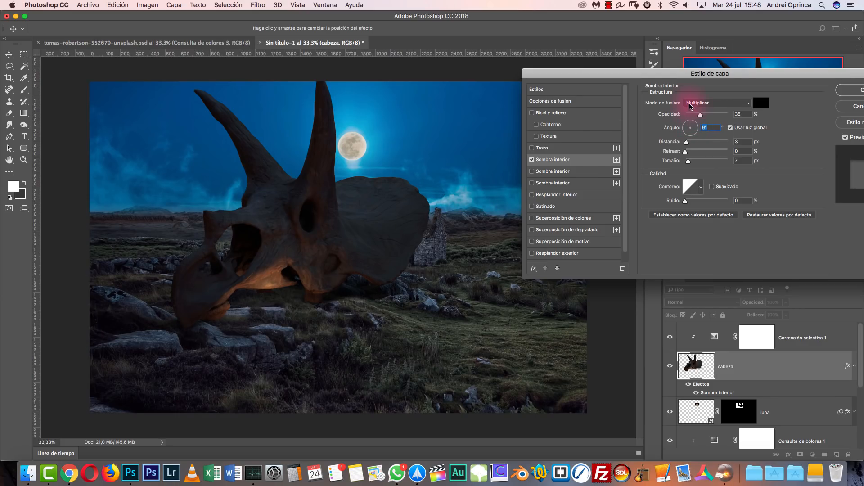
# Set the inner shadow to Sobreexponer color blending at 100% opacity with the light cyan color 6ed3e5.
pyautogui.click(738, 103)
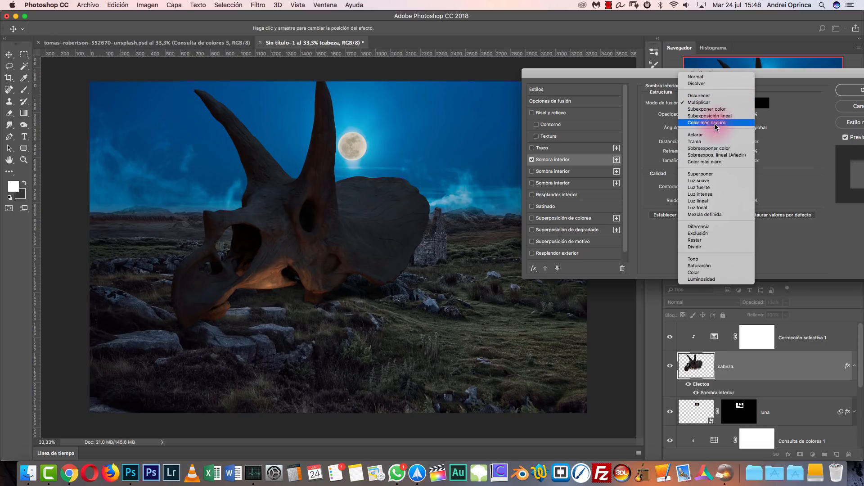
pyautogui.click(713, 149)
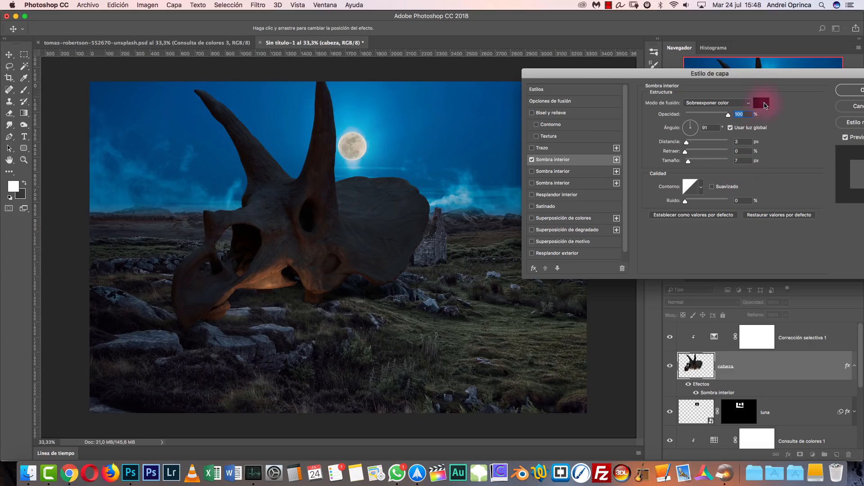
pyautogui.click(761, 103)
pyautogui.click(741, 185)
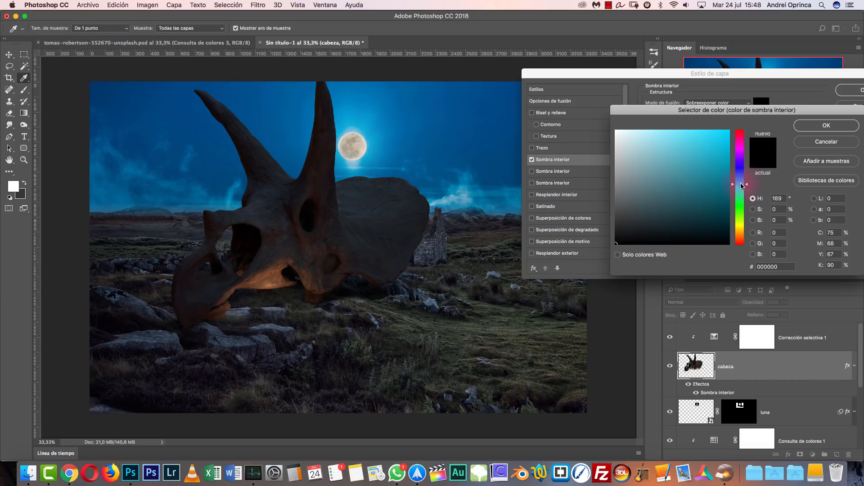
pyautogui.click(674, 147)
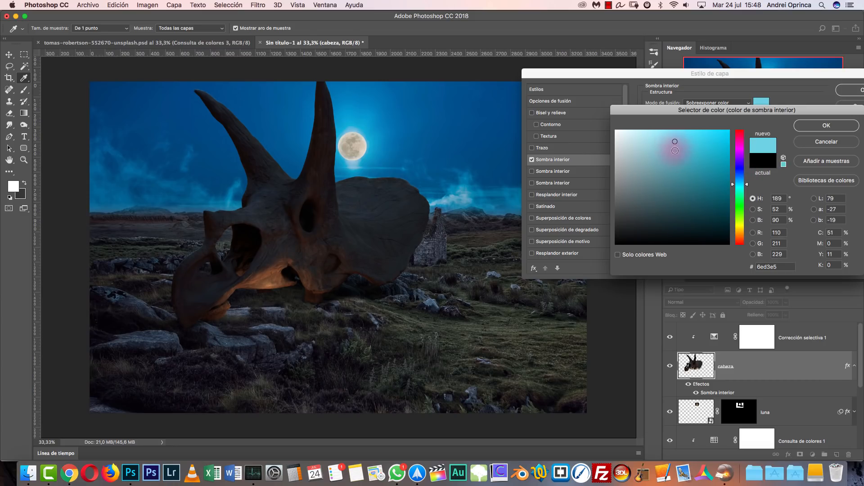
pyautogui.click(827, 127)
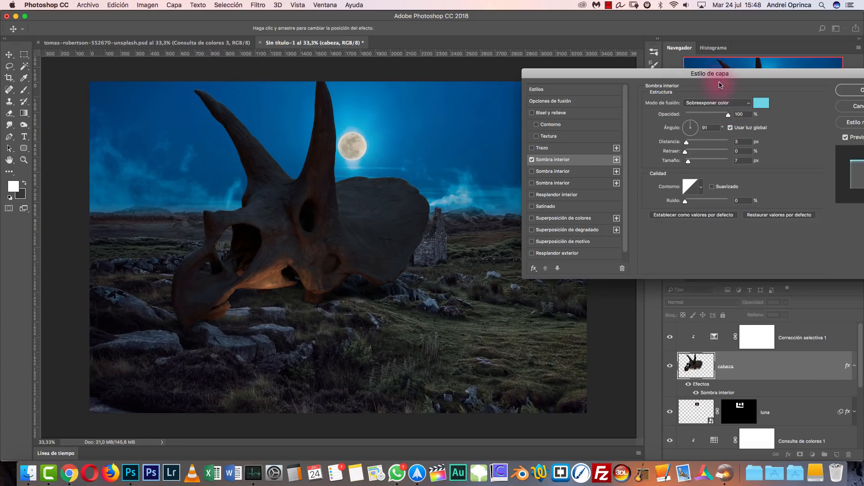
# Reduce the inner shadow's size to 0 px and turn its light angle to 83°.
pyautogui.moveTo(719, 85); pyautogui.dragTo(655, 69)
pyautogui.moveTo(625, 144); pyautogui.dragTo(621, 144)
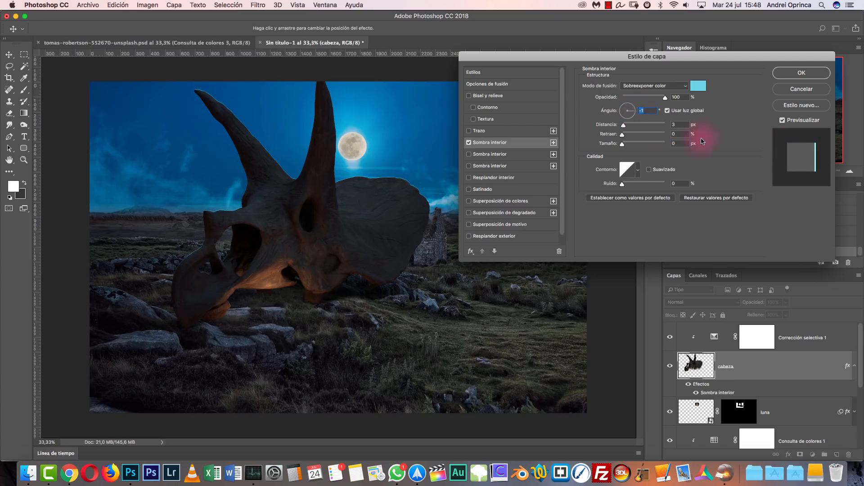
pyautogui.moveTo(626, 116); pyautogui.dragTo(624, 121)
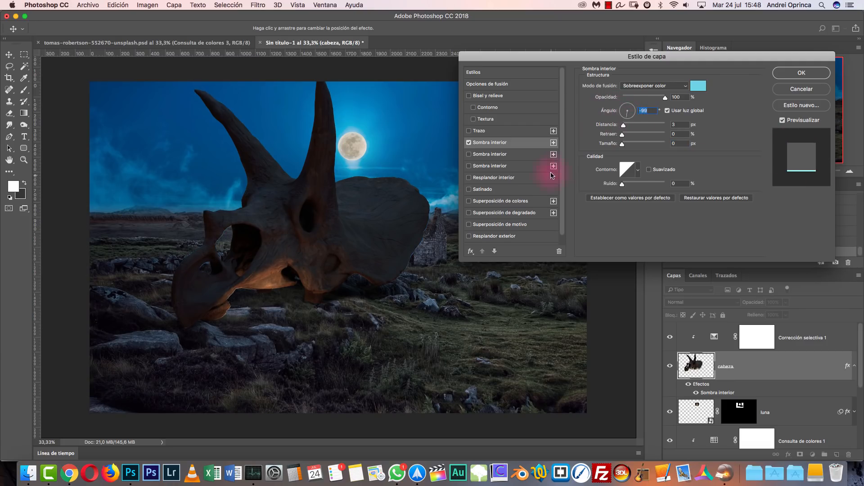
pyautogui.click(619, 112)
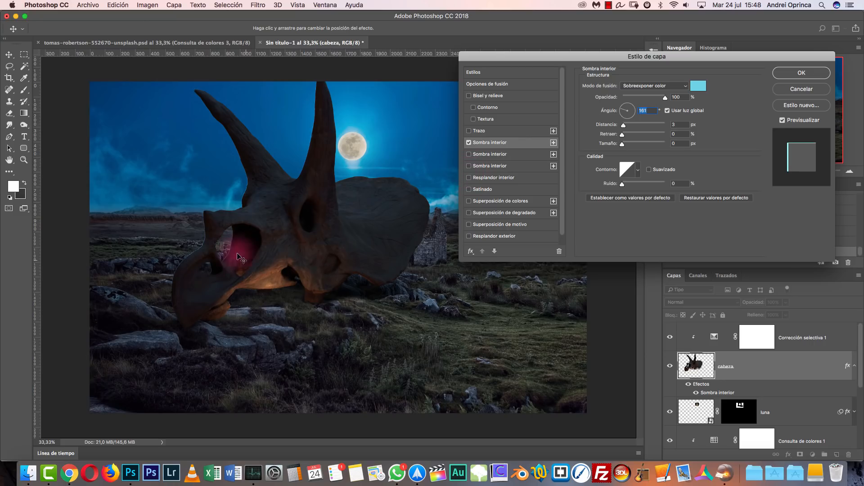
pyautogui.moveTo(628, 112); pyautogui.dragTo(630, 85)
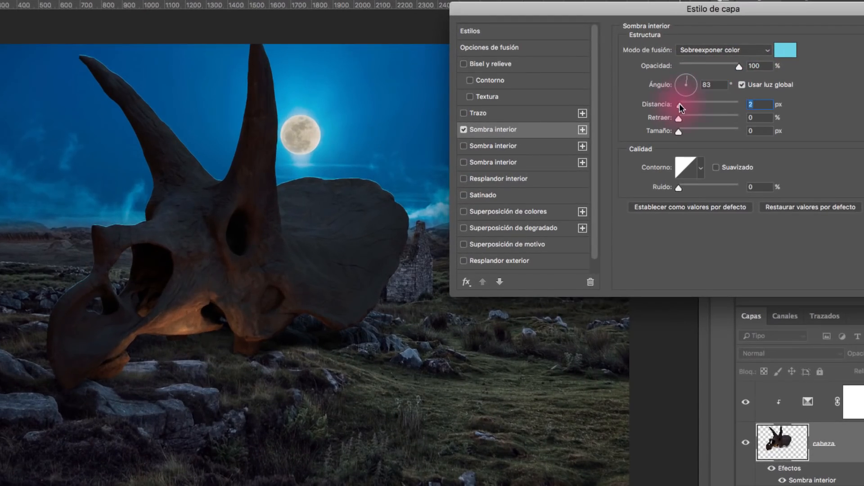
# Set the inner shadow's distance to 11 px and soften the rim light with a size slightly under 24 px.
pyautogui.moveTo(623, 124); pyautogui.dragTo(635, 125)
pyautogui.moveTo(697, 105); pyautogui.dragTo(698, 106)
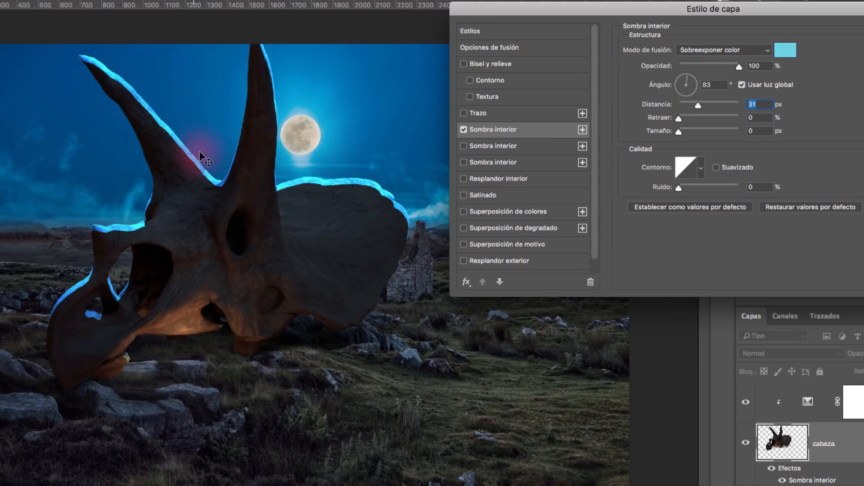
pyautogui.moveTo(696, 107); pyautogui.dragTo(687, 129)
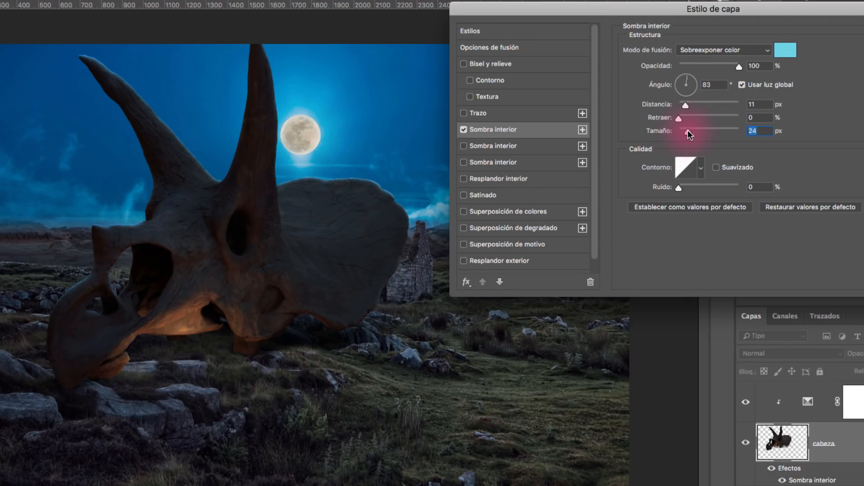
pyautogui.moveTo(687, 130); pyautogui.dragTo(685, 132)
# Change the inner shadow's color to a bluer, more saturated sky blue and apply the layer style.
pyautogui.click(785, 50)
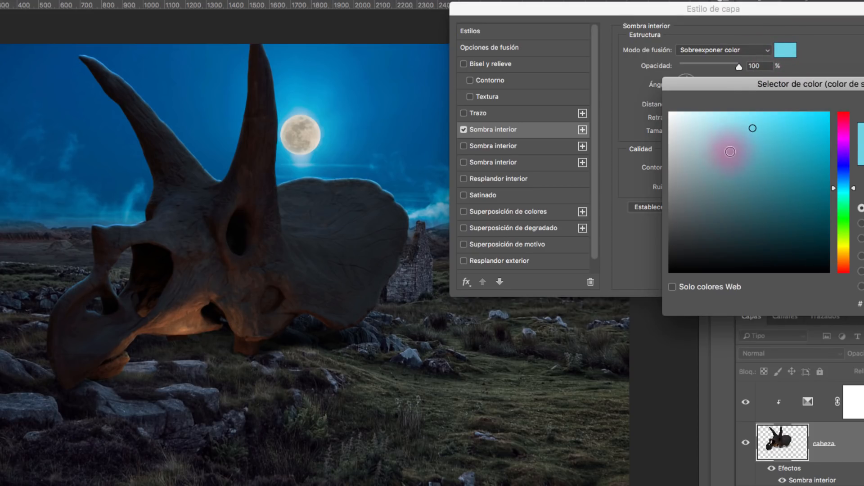
pyautogui.click(752, 155)
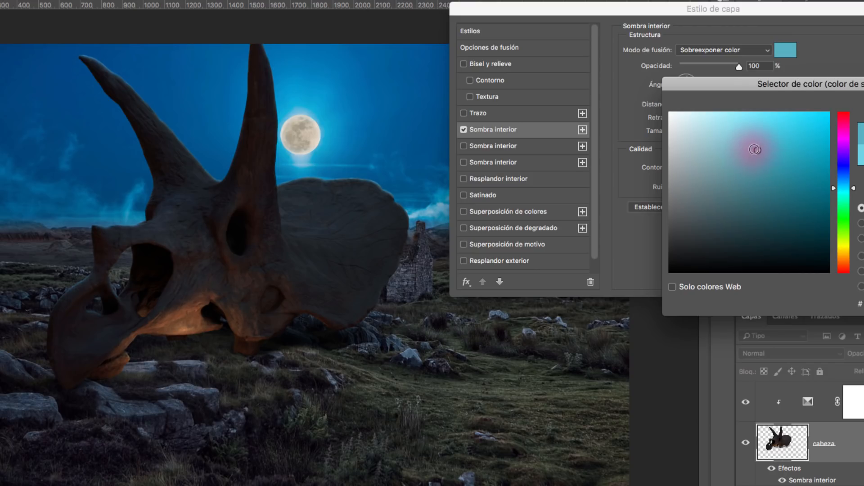
pyautogui.moveTo(756, 146); pyautogui.dragTo(753, 153)
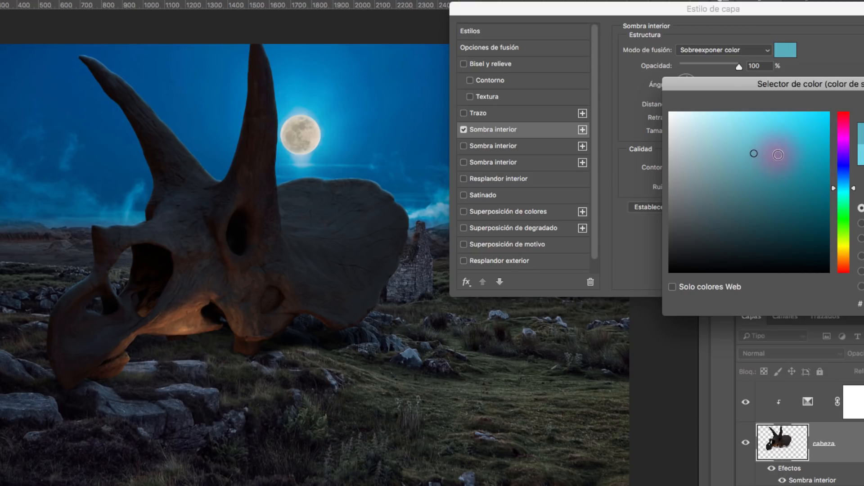
pyautogui.moveTo(854, 190); pyautogui.dragTo(855, 188)
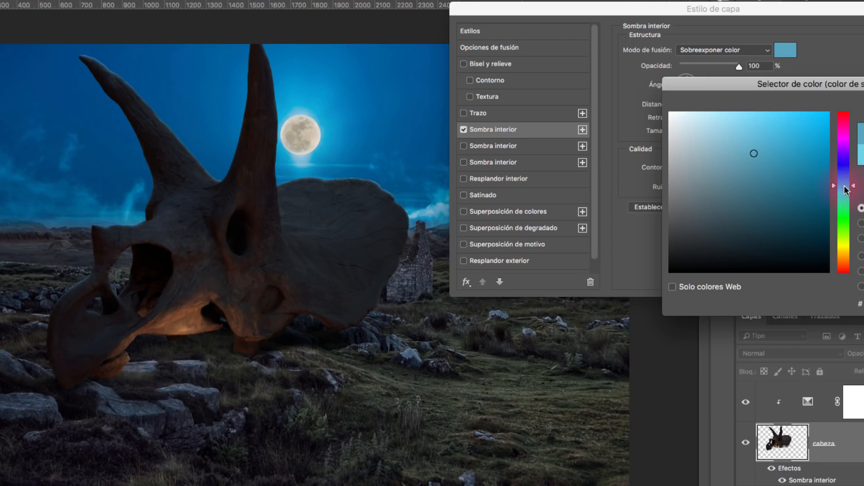
pyautogui.moveTo(755, 153); pyautogui.dragTo(766, 137)
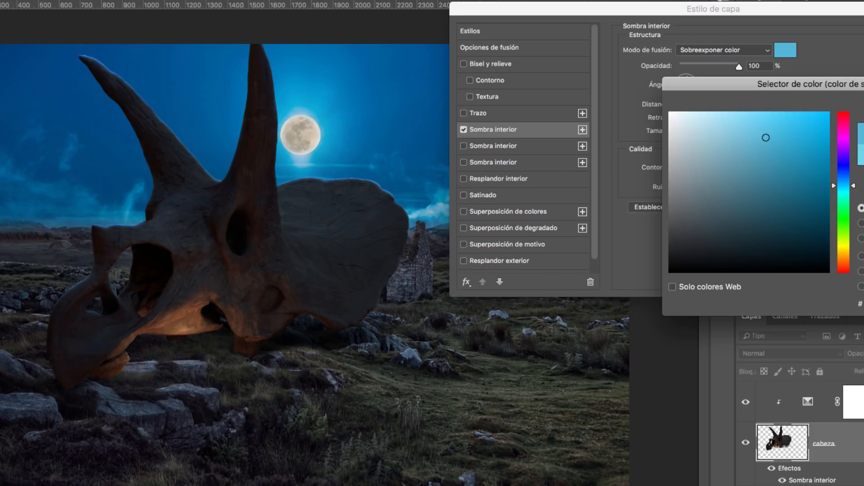
pyautogui.press('Return')
pyautogui.press('Return')
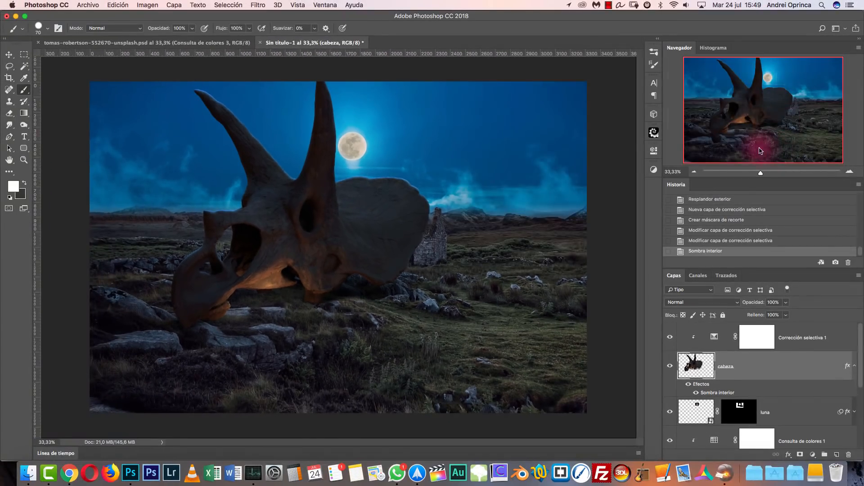
# Examine the rim light along the skull's horns and upper frill at 100% zoom.
pyautogui.press('super+1')
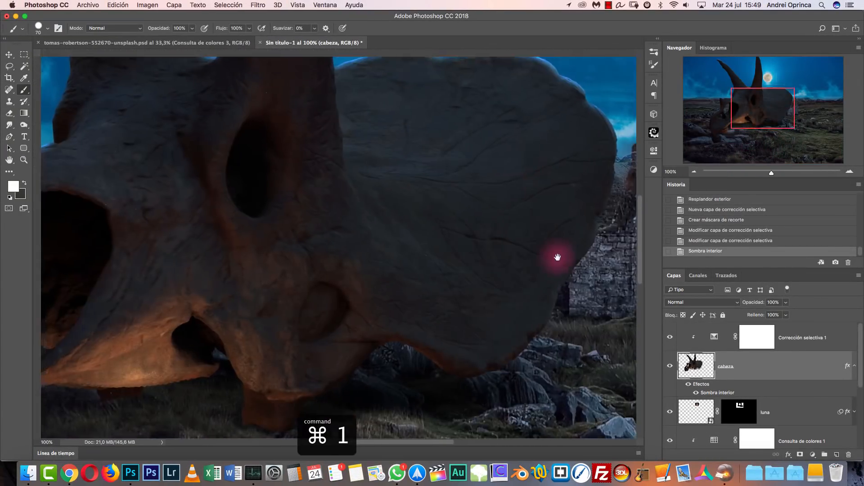
pyautogui.moveTo(492, 98); pyautogui.dragTo(560, 293)
pyautogui.moveTo(490, 222); pyautogui.dragTo(580, 354)
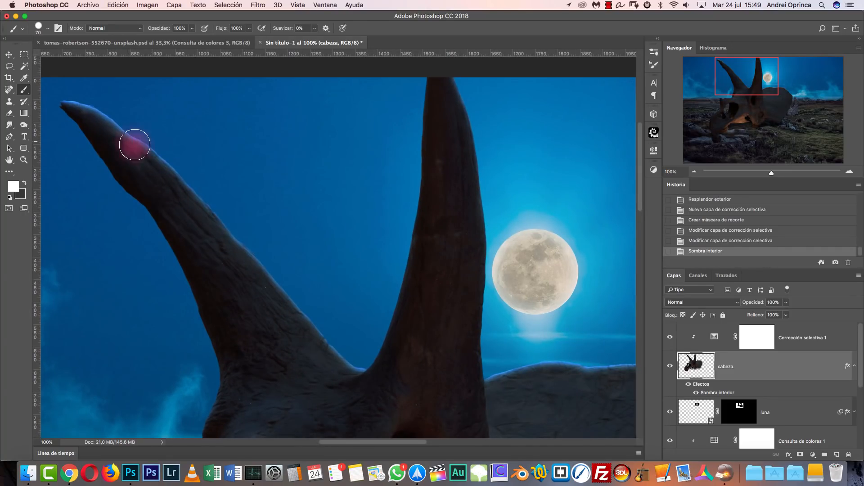
pyautogui.scroll(-5, 441, 333)
pyautogui.hscroll(4, 441, 333)
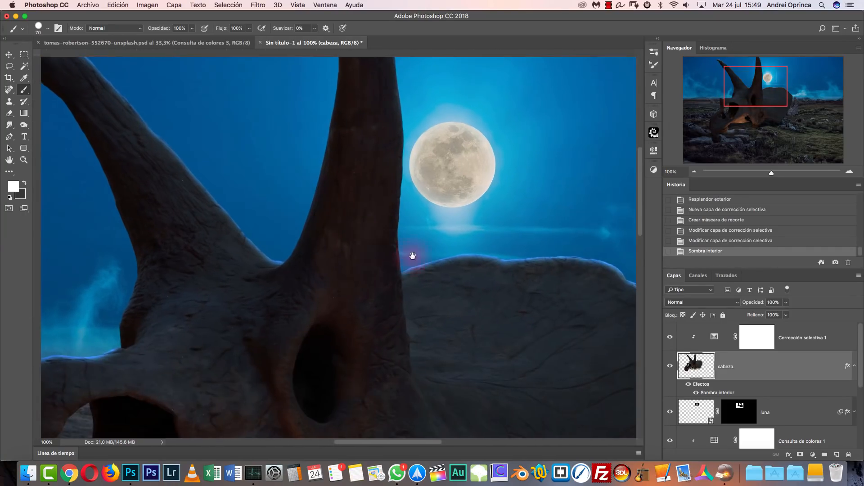
# Compare the skull with and without its layer effect, and set the inner shadow's distance to 19 px.
pyautogui.click(688, 384)
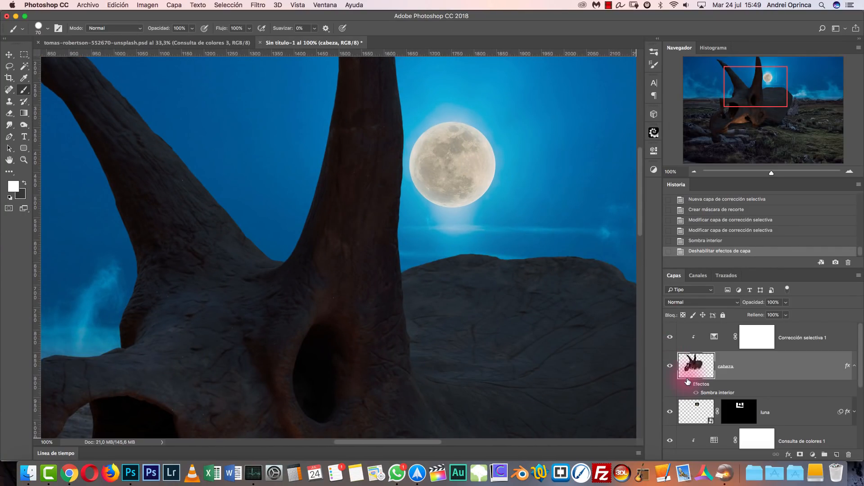
pyautogui.click(688, 384)
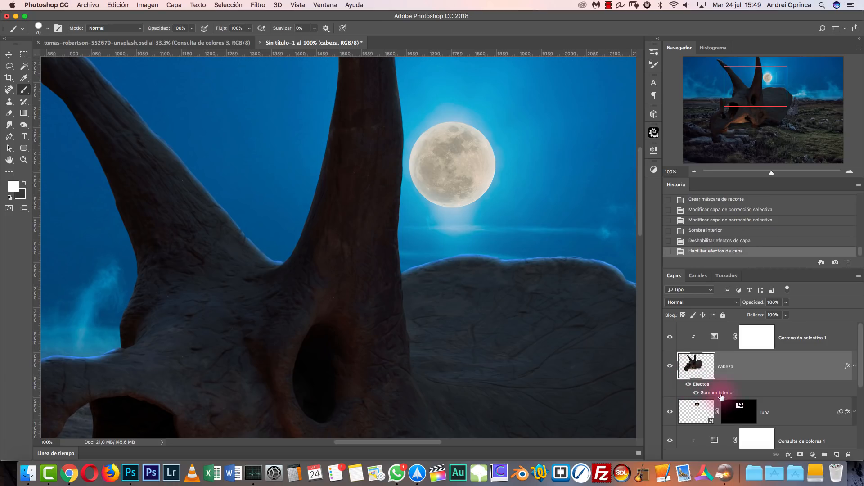
pyautogui.doubleClick(704, 365)
pyautogui.moveTo(666, 56); pyautogui.dragTo(810, 107)
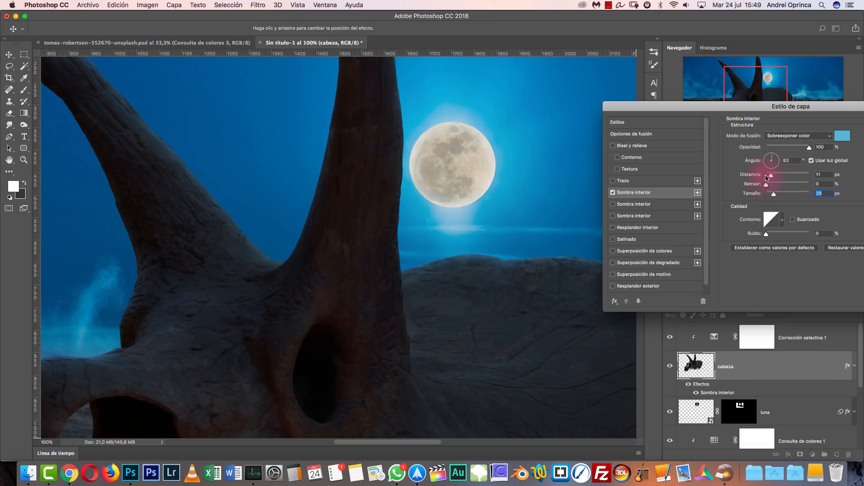
pyautogui.moveTo(776, 176); pyautogui.dragTo(777, 177)
# Change the inner shadow's color to the muted gray-blue 84b0bf and apply the layer style.
pyautogui.click(842, 135)
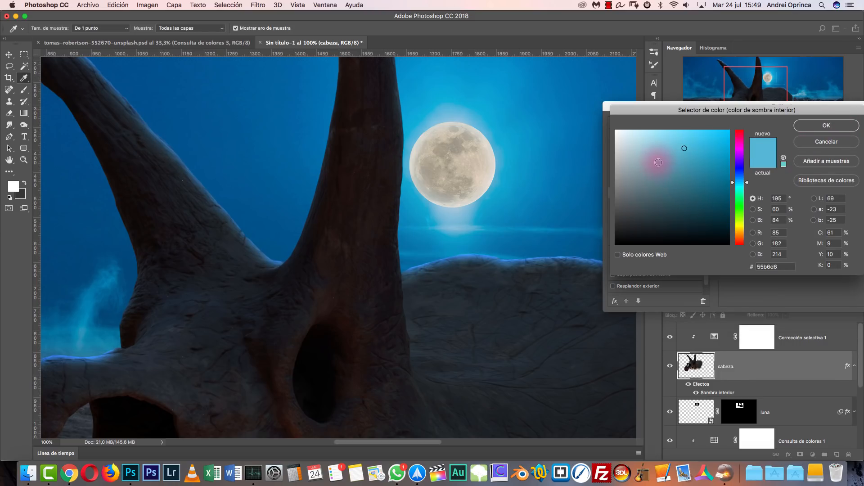
pyautogui.moveTo(663, 151); pyautogui.dragTo(650, 158)
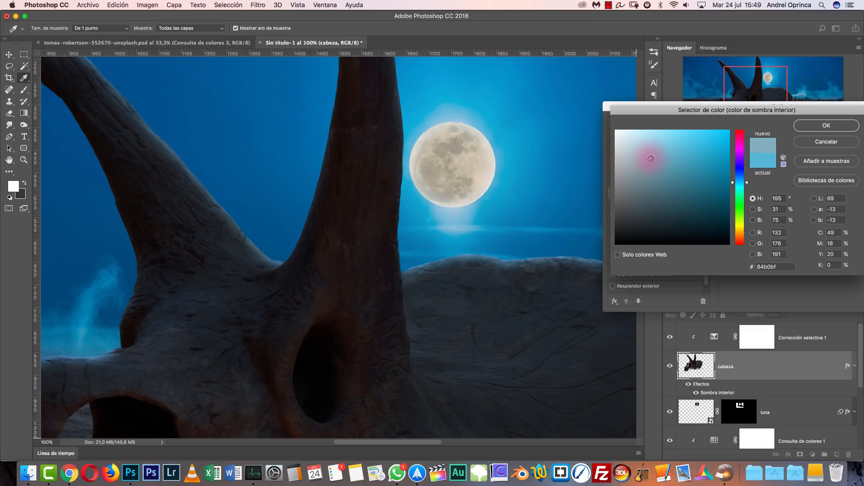
pyautogui.click(845, 124)
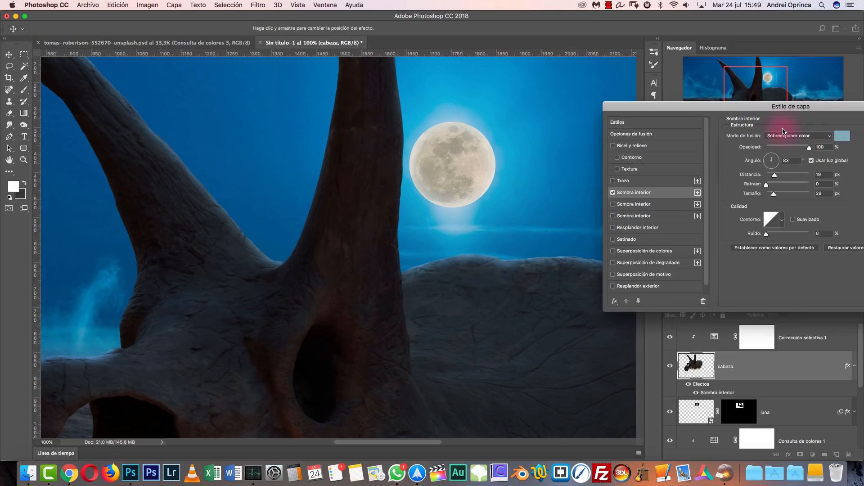
pyautogui.moveTo(845, 110); pyautogui.dragTo(743, 106)
pyautogui.click(842, 115)
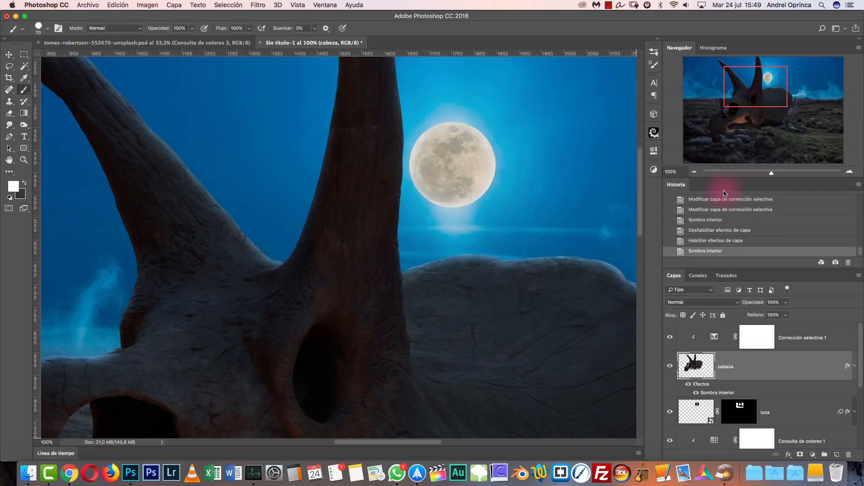
# Compare the rim light on and off at 50% zoom, and separate the skull's inner shadow effect into its own clipped layer.
pyautogui.click(694, 172)
pyautogui.click(694, 171)
pyautogui.click(688, 384)
pyautogui.click(688, 384)
pyautogui.scroll(-5, 527, 295)
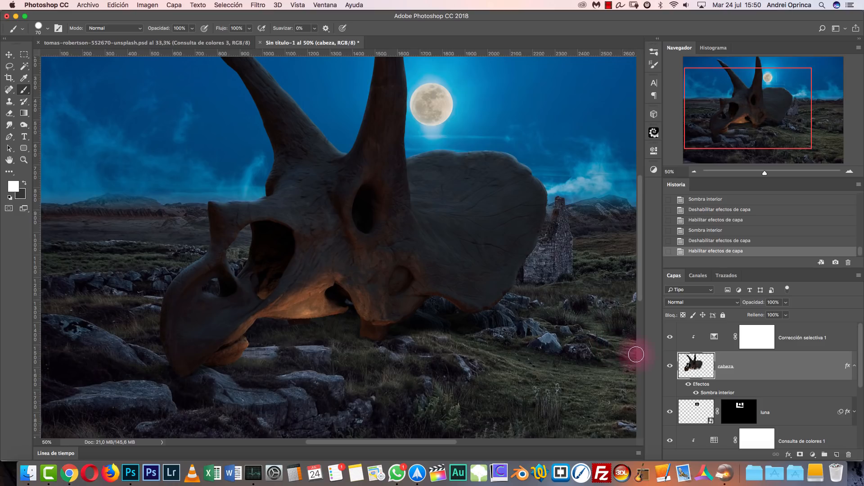
pyautogui.rightClick(847, 368)
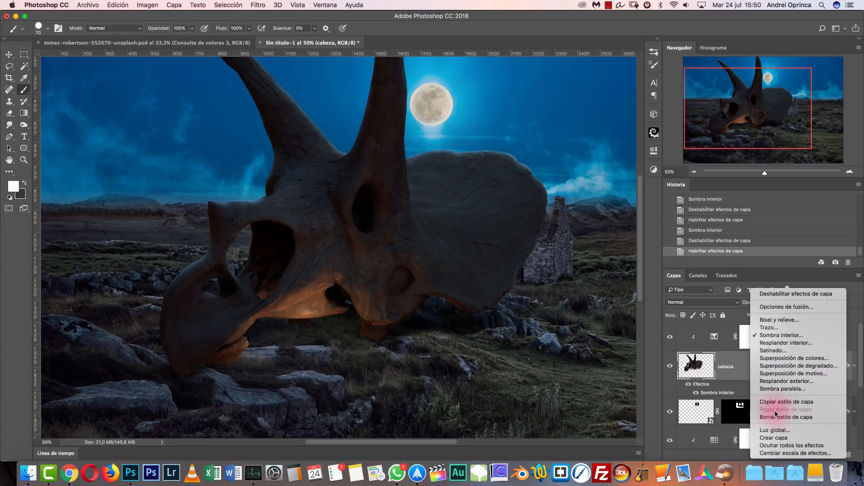
pyautogui.click(775, 446)
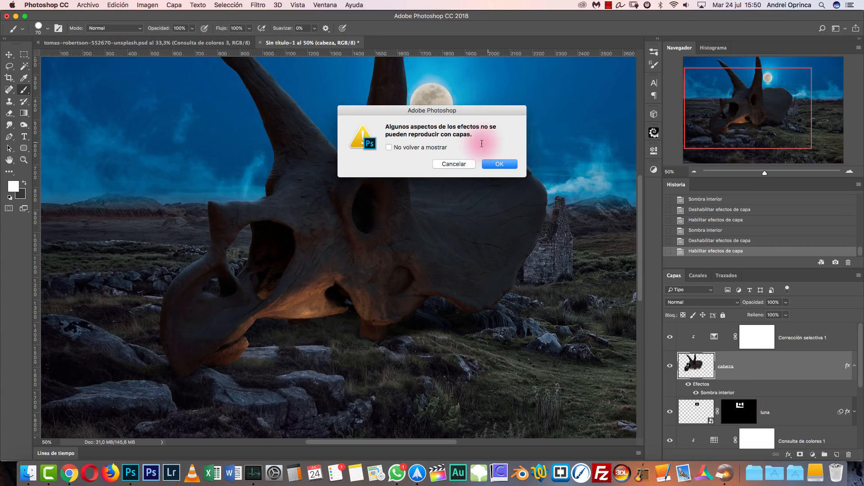
pyautogui.click(498, 163)
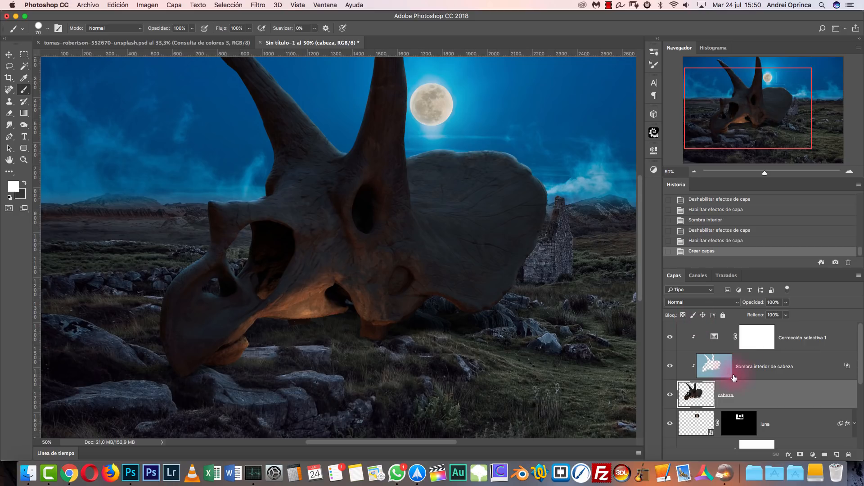
# Add a white layer mask to the separated inner shadow layer of the skull.
pyautogui.click(711, 369)
pyautogui.click(669, 365)
pyautogui.click(669, 366)
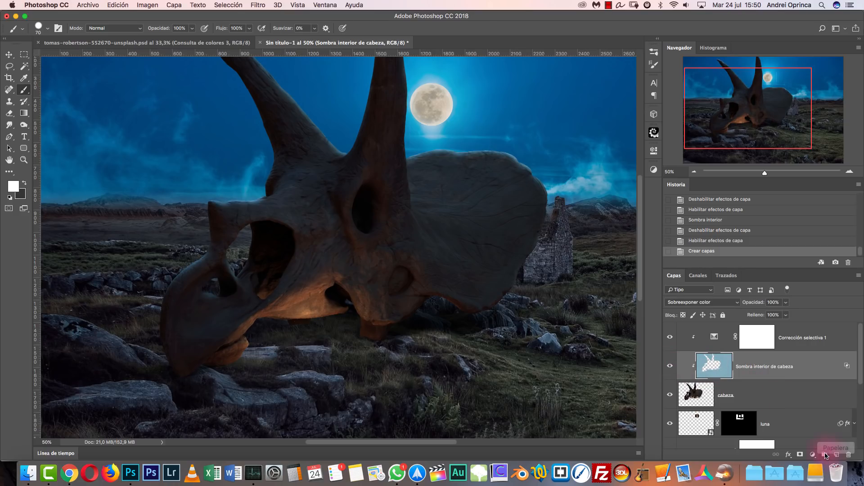
pyautogui.click(800, 455)
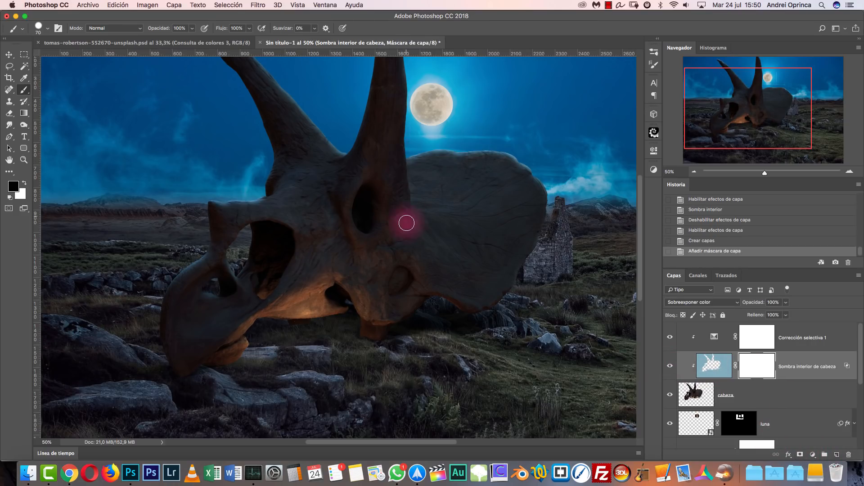
# Try to mask out the rim light at the far horn's tip with the hard 70 px brush.
pyautogui.moveTo(377, 212); pyautogui.dragTo(434, 300)
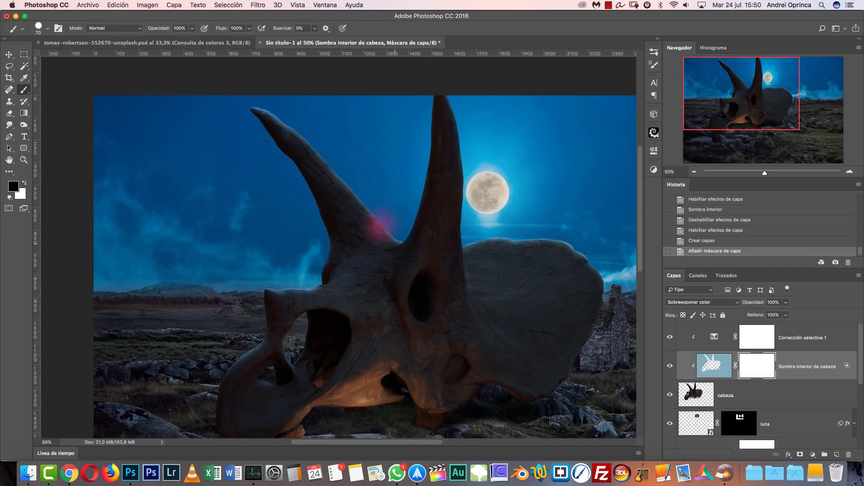
pyautogui.moveTo(255, 116); pyautogui.dragTo(283, 143)
pyautogui.press('super+z')
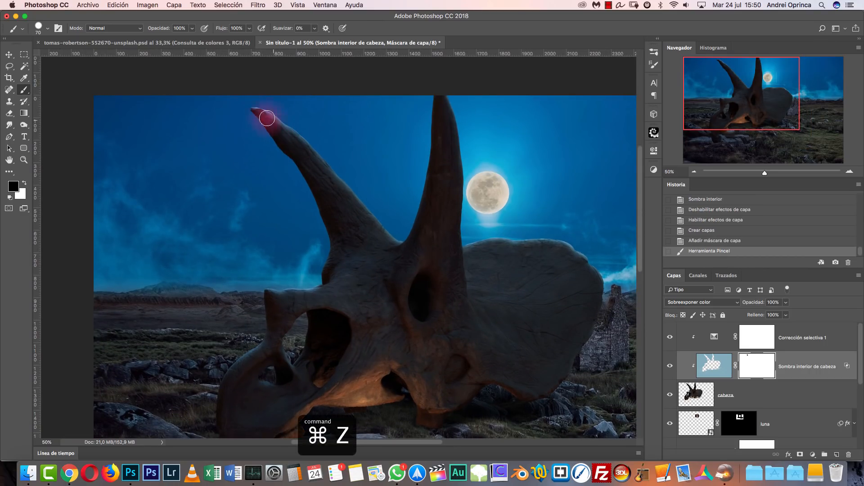
pyautogui.press('alt+super+z')
# Soften the brush to 0% hardness at 100 px and mask out the rim light along the far horn's underside and the snout.
pyautogui.rightClick(286, 123)
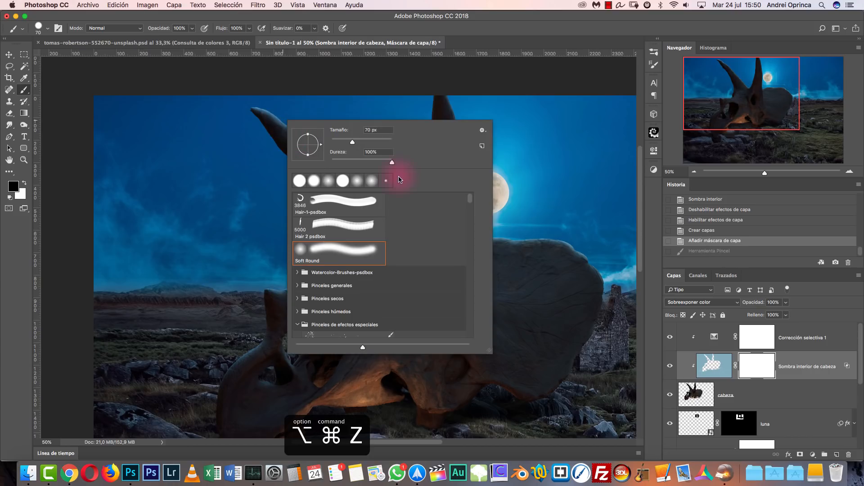
pyautogui.moveTo(355, 162); pyautogui.dragTo(330, 163)
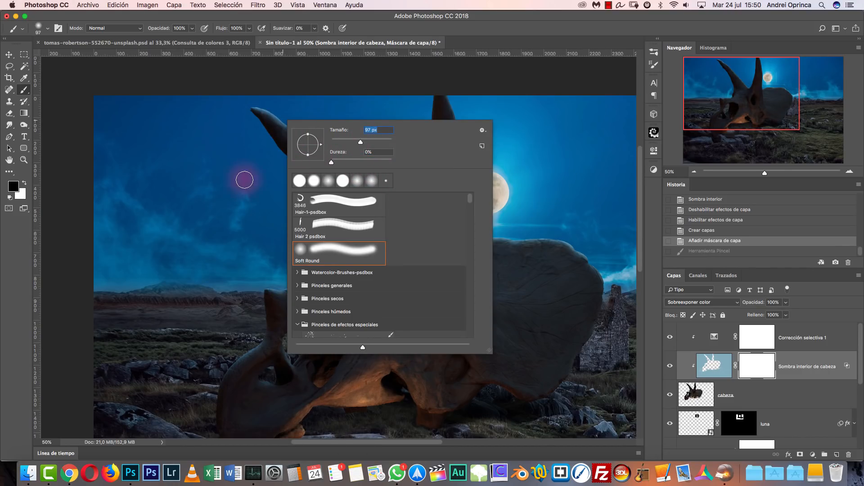
pyautogui.click(185, 178)
pyautogui.click(251, 126)
pyautogui.click(246, 125)
pyautogui.click(260, 134)
pyautogui.click(266, 139)
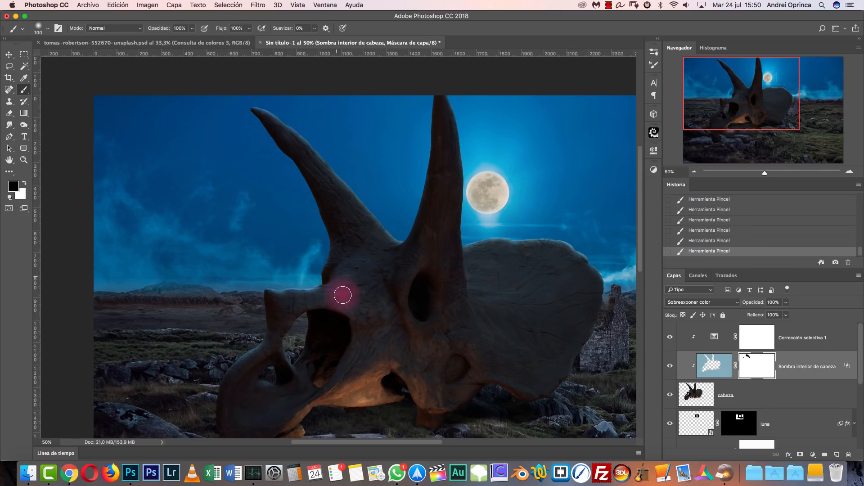
pyautogui.moveTo(251, 377); pyautogui.dragTo(261, 353)
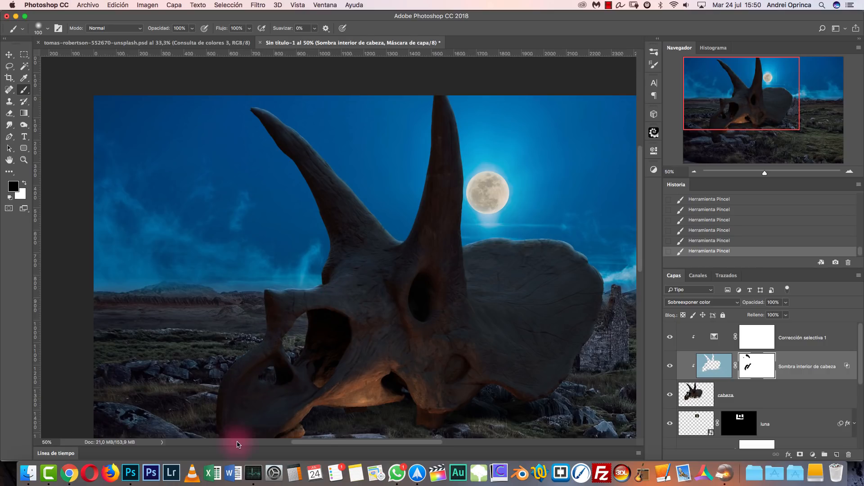
# Step back through the last two mask strokes on the snout and restore them.
pyautogui.press('alt+super+z')
pyautogui.press('alt+super+z')
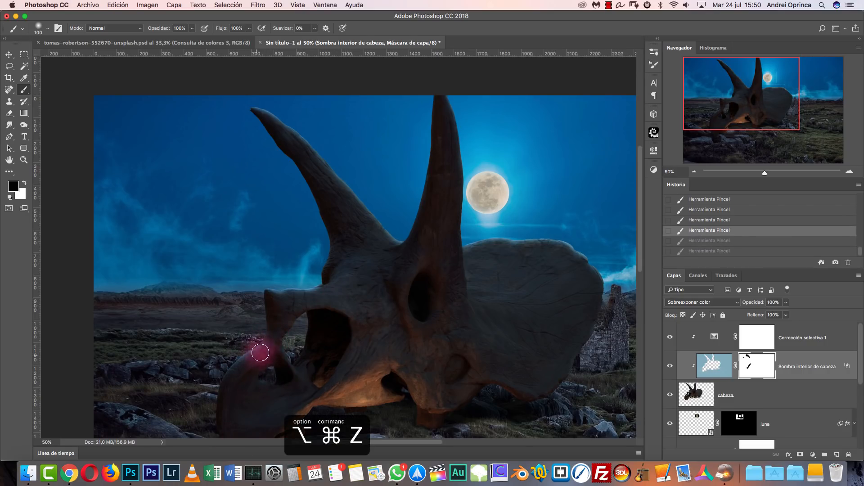
pyautogui.moveTo(452, 346)
pyautogui.mouseDown()
pyautogui.moveTo(378, 247)
pyautogui.moveTo(385, 289)
pyautogui.mouseUp()
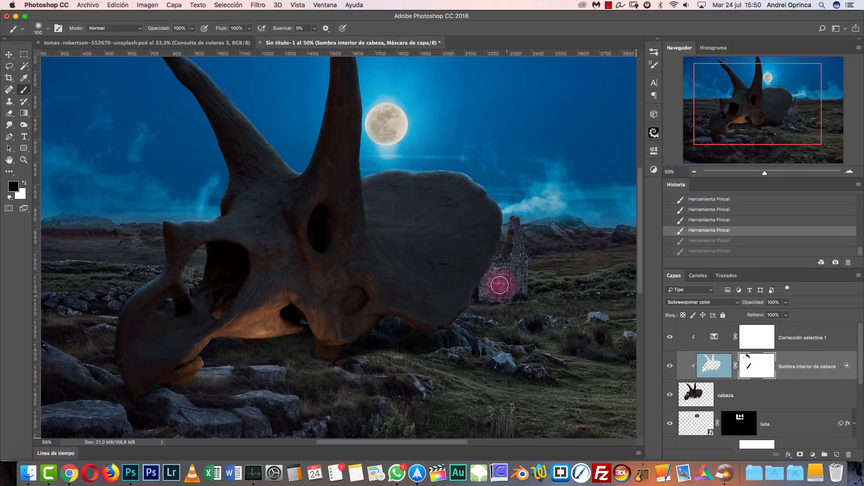
pyautogui.moveTo(480, 222); pyautogui.dragTo(490, 272)
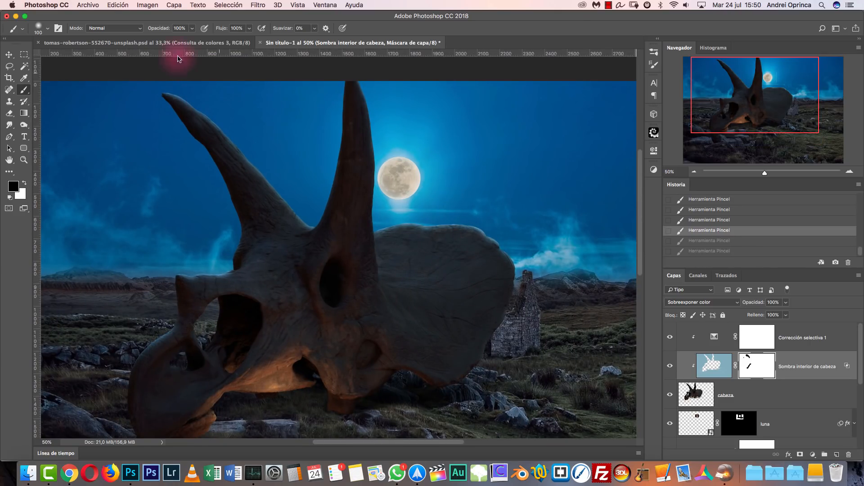
pyautogui.rightClick(301, 67)
pyautogui.click(302, 67)
pyautogui.press('super+z')
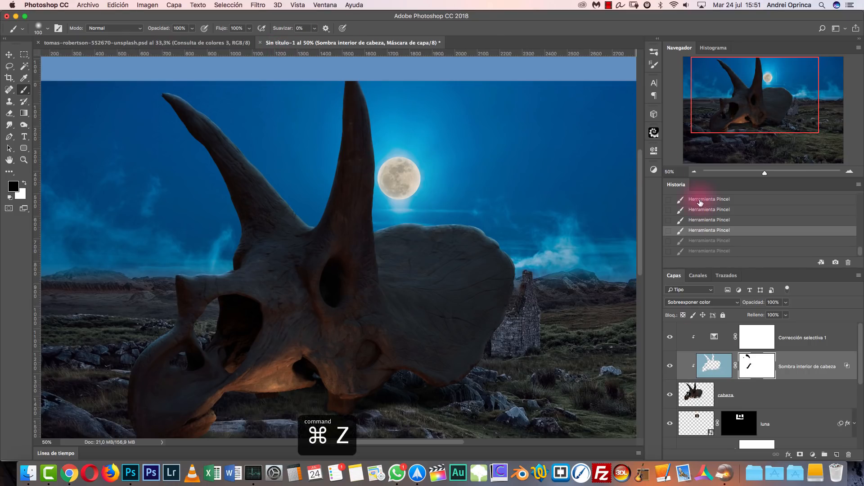
# Zoom out and change the canvas surround color to light gray and back to a dark tone.
pyautogui.moveTo(738, 72); pyautogui.dragTo(732, 77)
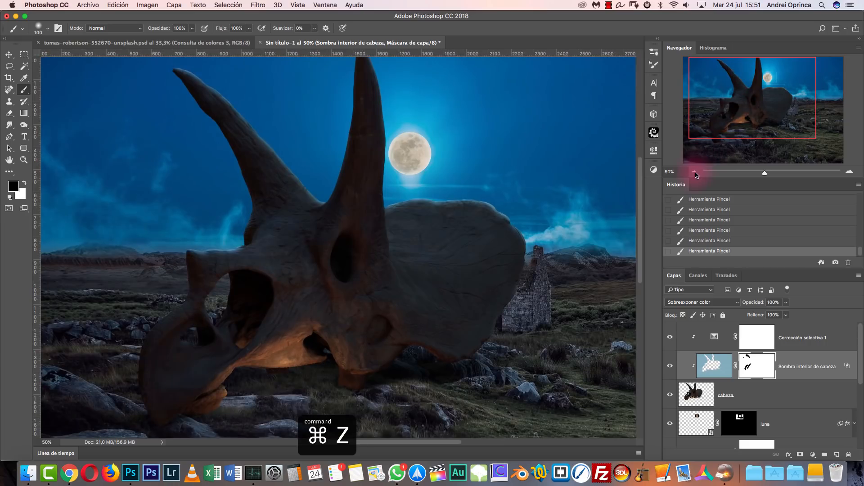
pyautogui.click(693, 171)
pyautogui.click(693, 171)
pyautogui.click(693, 171)
pyautogui.rightClick(580, 172)
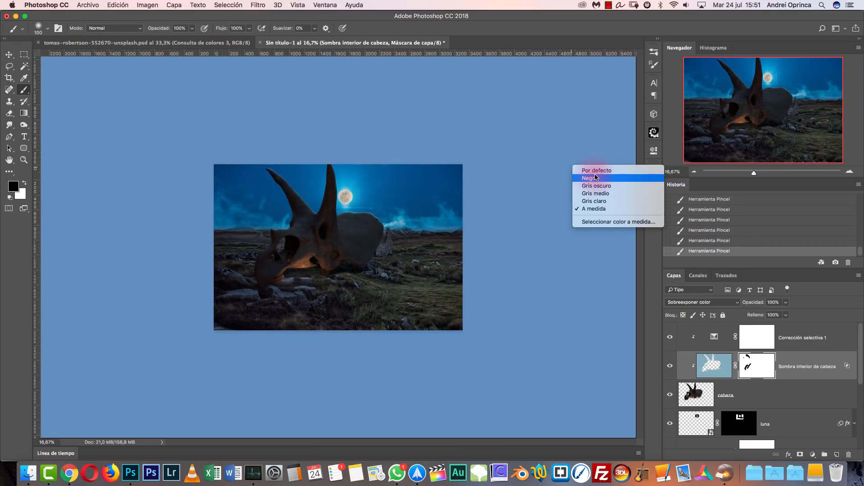
pyautogui.click(599, 201)
pyautogui.rightClick(582, 185)
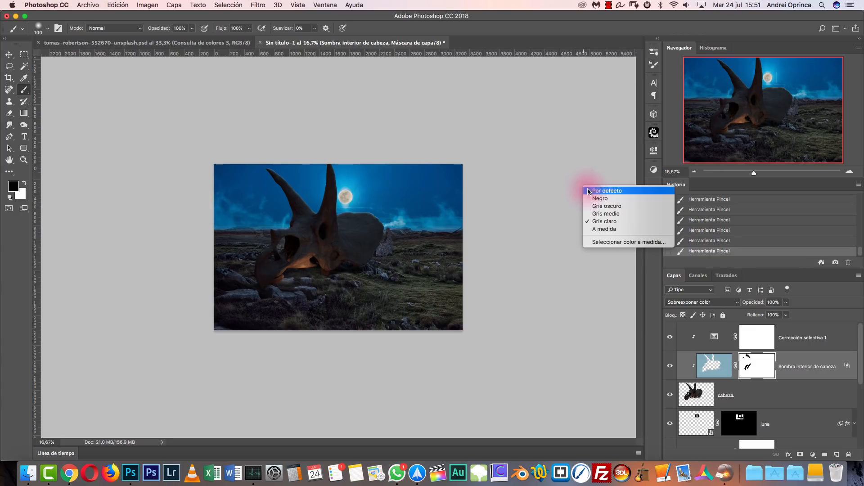
pyautogui.click(601, 201)
# Paint the mask along the frill's upper edge with a 150 px brush at 50% opacity and flow to weaken the rim light.
pyautogui.press('super+1')
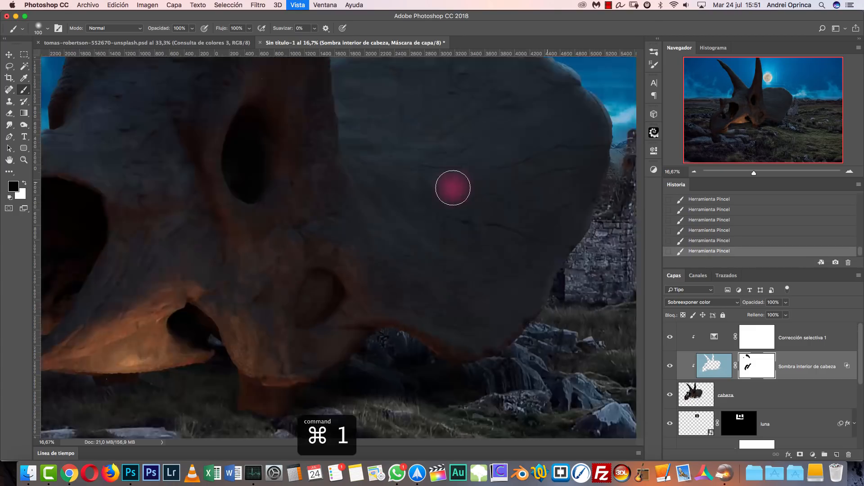
pyautogui.scroll(-3, 379, 327)
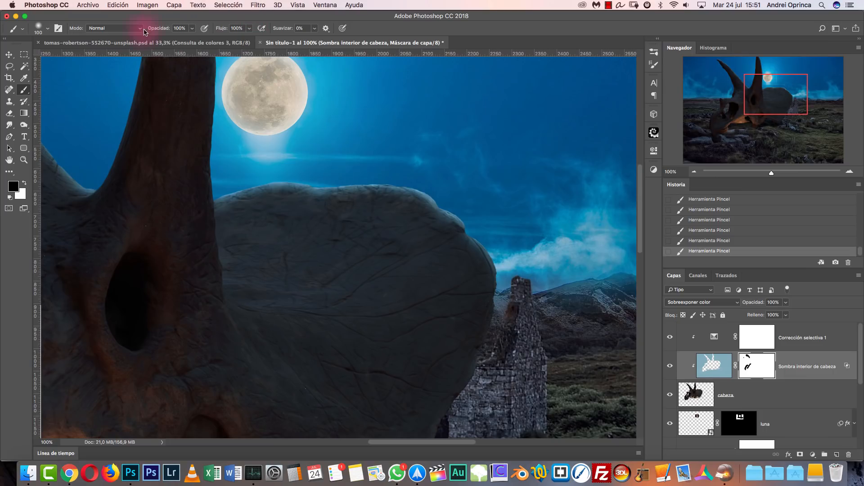
pyautogui.hotkey('shift', '5')
pyautogui.press(']')
pyautogui.press(']')
pyautogui.moveTo(489, 297)
pyautogui.mouseDown()
pyautogui.moveTo(460, 231)
pyautogui.moveTo(303, 185)
pyautogui.moveTo(232, 202)
pyautogui.mouseUp()
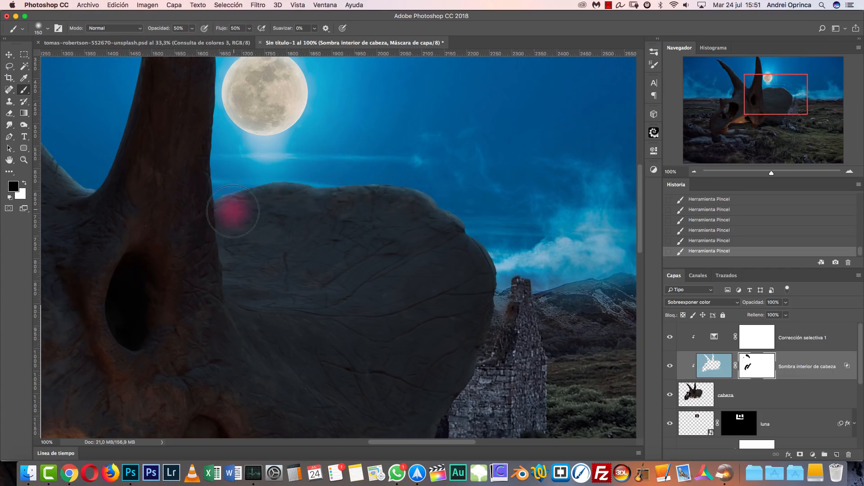
pyautogui.click(670, 366)
pyautogui.click(670, 366)
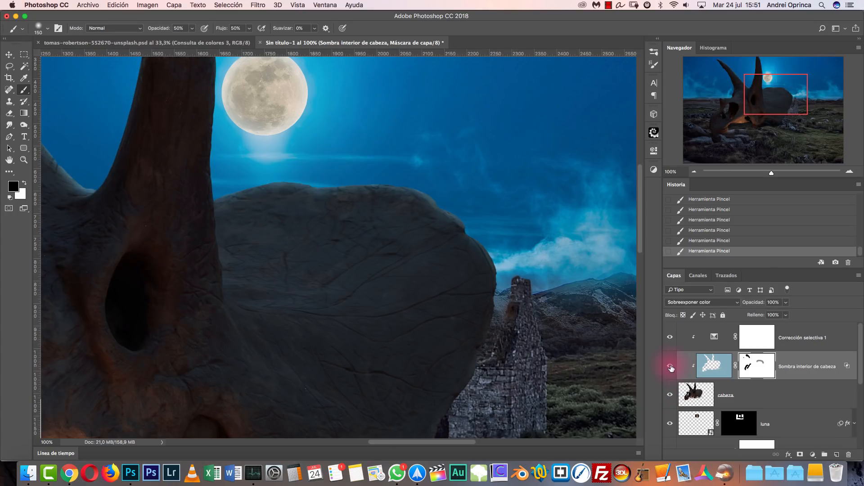
pyautogui.click(693, 172)
pyautogui.click(693, 172)
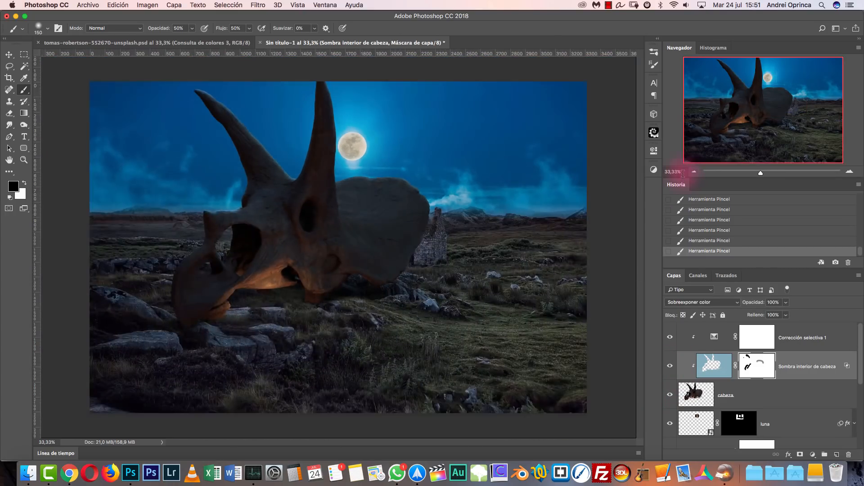
# Add a white layer mask to the cabeza layer while viewing the skull's base on the grass at 100%.
pyautogui.click(849, 172)
pyautogui.moveTo(787, 115); pyautogui.dragTo(767, 114)
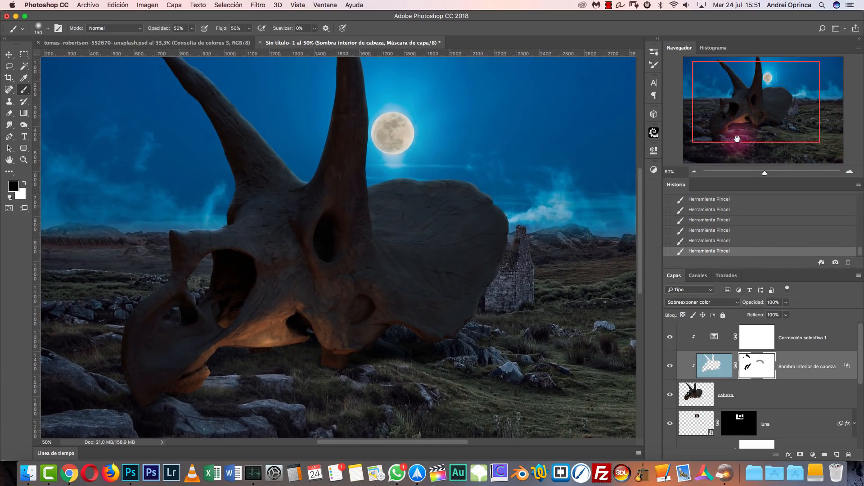
pyautogui.moveTo(478, 357); pyautogui.dragTo(480, 250)
pyautogui.click(849, 172)
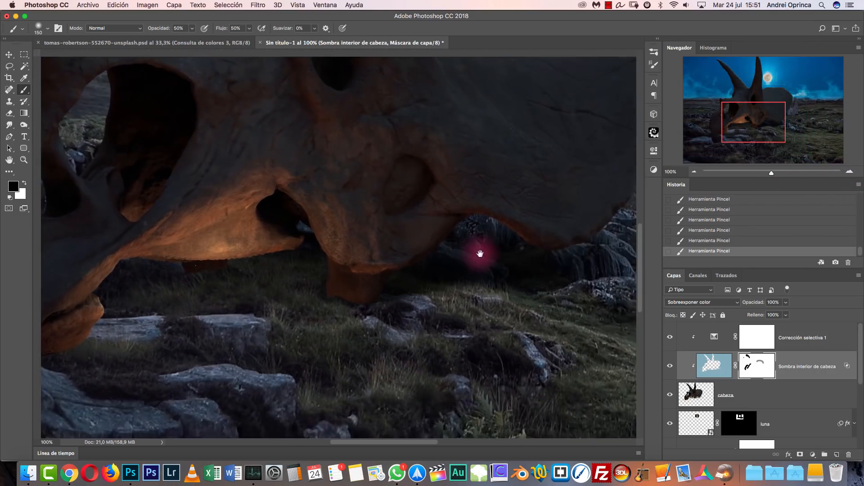
pyautogui.click(761, 396)
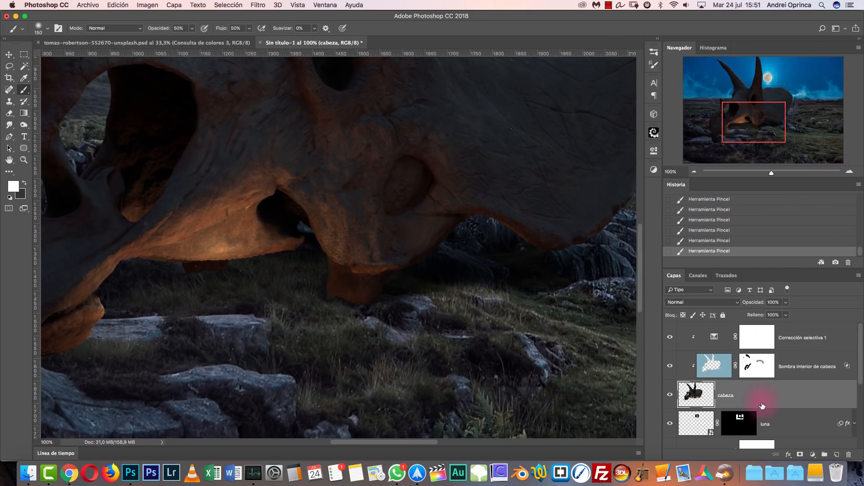
pyautogui.click(669, 394)
pyautogui.click(670, 395)
pyautogui.click(800, 454)
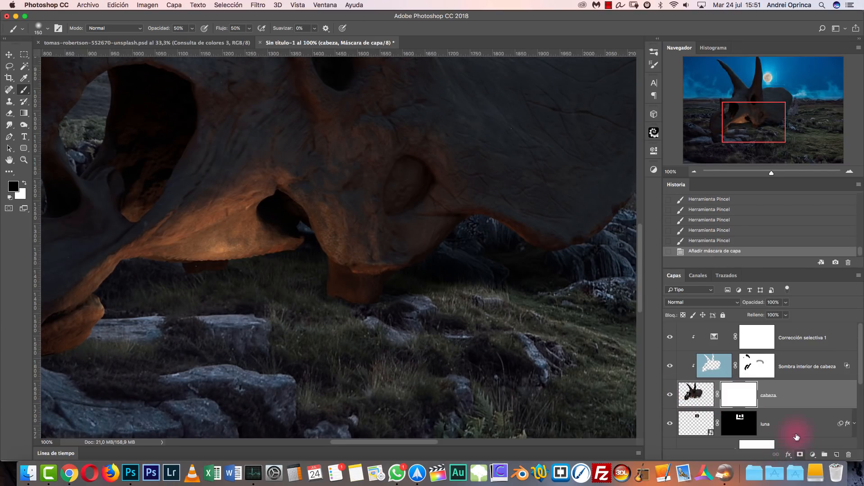
# Choose the Grass brush preset at 134 px for masking the skull's support on the grass.
pyautogui.click(852, 174)
pyautogui.click(853, 174)
pyautogui.moveTo(518, 363); pyautogui.dragTo(438, 266)
pyautogui.rightClick(299, 250)
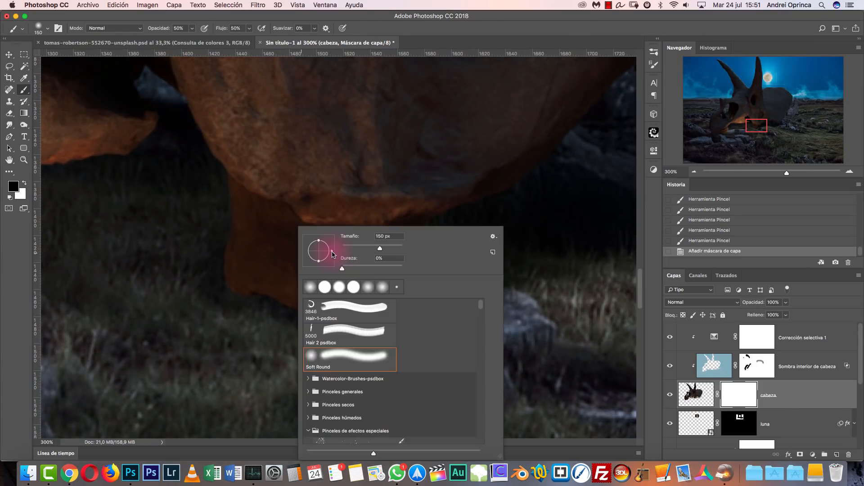
pyautogui.moveTo(485, 308); pyautogui.dragTo(485, 421)
pyautogui.scroll(-3, 480, 416)
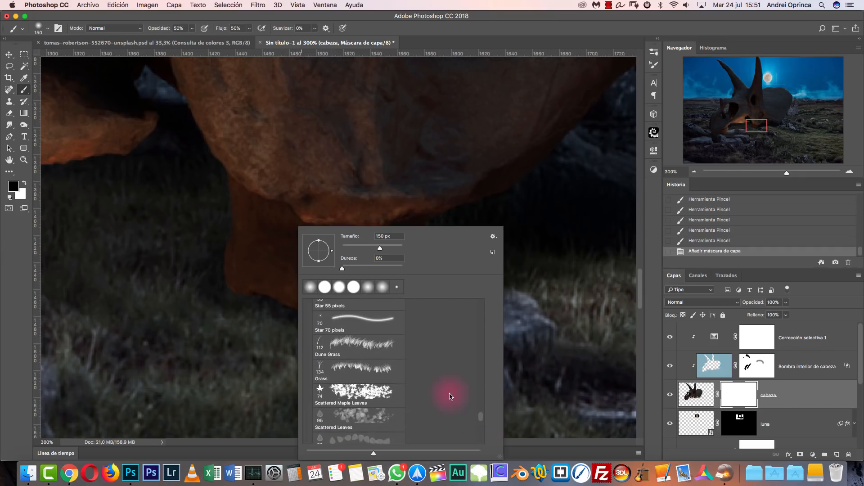
pyautogui.click(363, 370)
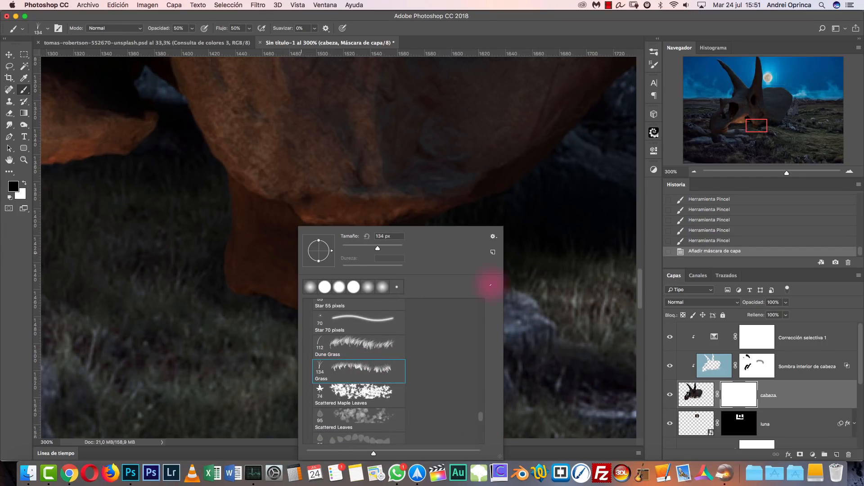
# Disable Color Dynamics in the Grass brush's settings.
pyautogui.click(653, 56)
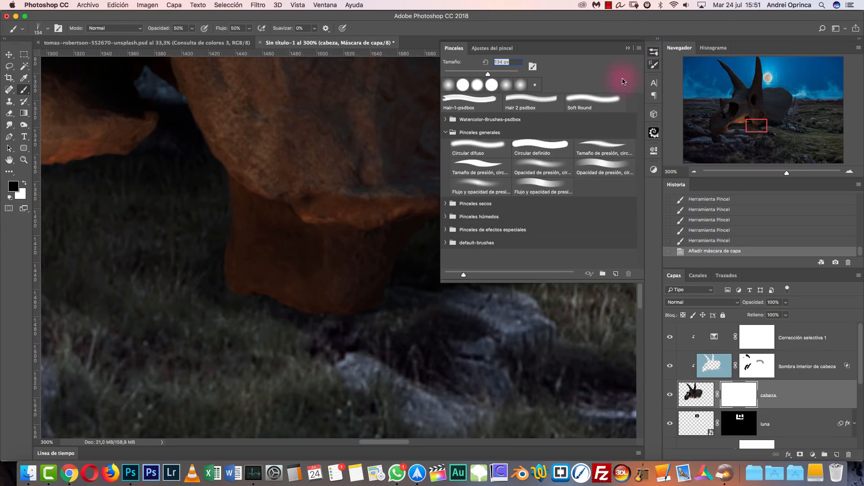
pyautogui.click(653, 64)
pyautogui.click(653, 66)
pyautogui.click(653, 66)
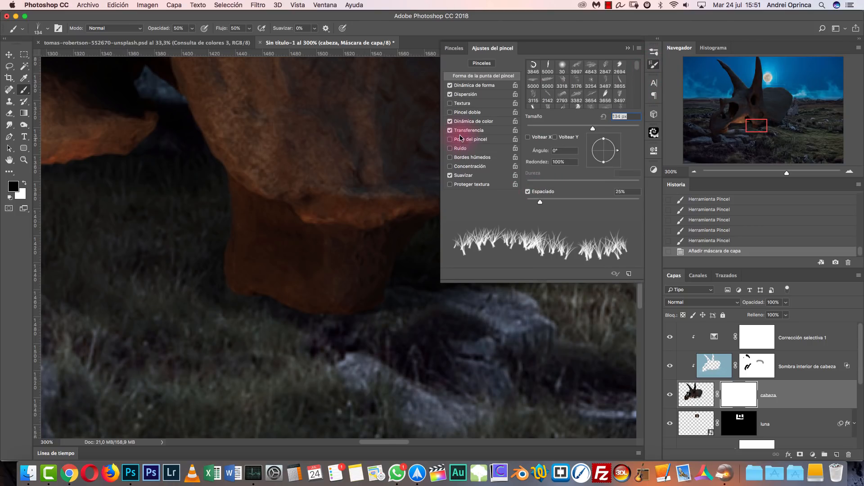
pyautogui.click(478, 122)
pyautogui.click(449, 121)
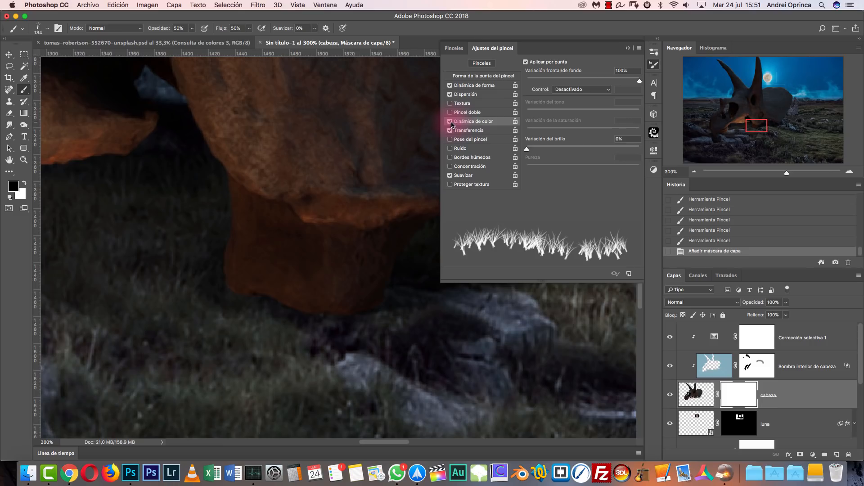
pyautogui.click(628, 49)
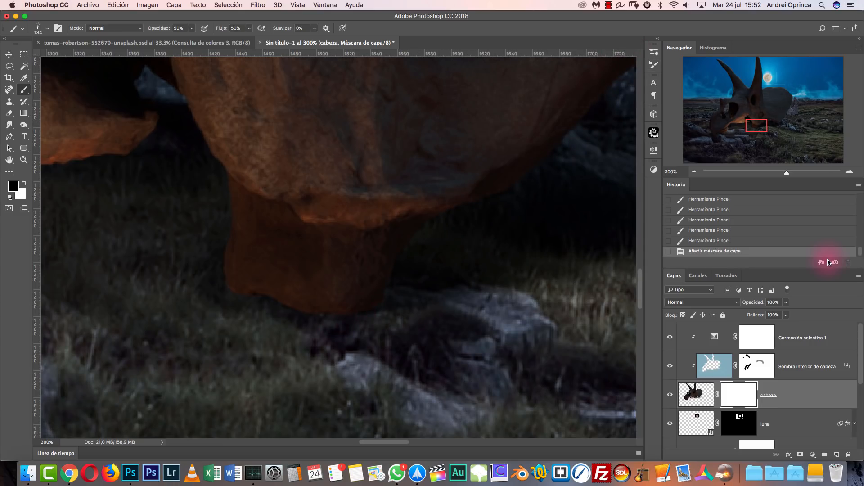
# Paint black grass strokes on the cabeza mask along the base of the skull's support, at 100% opacity and flow, reducing the brush to 80 px.
pyautogui.moveTo(302, 289)
pyautogui.mouseDown()
pyautogui.moveTo(348, 324)
pyautogui.moveTo(278, 315)
pyautogui.moveTo(291, 304)
pyautogui.moveTo(426, 288)
pyautogui.moveTo(380, 302)
pyautogui.moveTo(333, 292)
pyautogui.moveTo(253, 297)
pyautogui.moveTo(338, 277)
pyautogui.mouseUp()
pyautogui.press('[')
pyautogui.press('[')
pyautogui.press('[')
pyautogui.press('super+1')
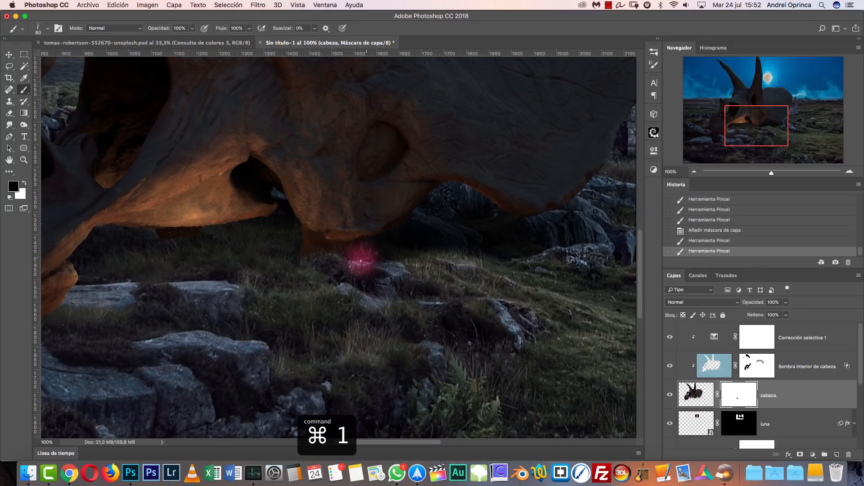
# Delete the cabeza layer's mask without applying it.
pyautogui.moveTo(747, 396); pyautogui.dragTo(848, 455)
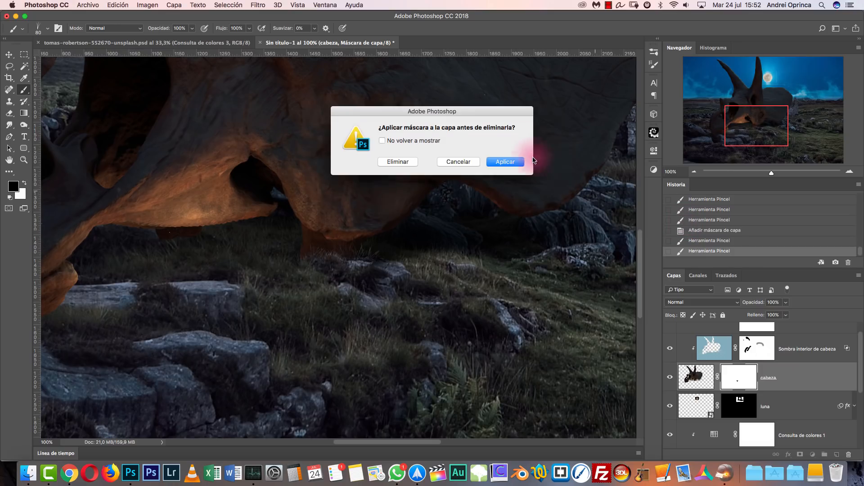
pyautogui.click(418, 163)
# Try moving the cabeza layer on its own toward the lower left of the scene, and undo the move.
pyautogui.click(694, 172)
pyautogui.press('v')
pyautogui.scroll(5, 477, 239)
pyautogui.moveTo(427, 243); pyautogui.dragTo(385, 265)
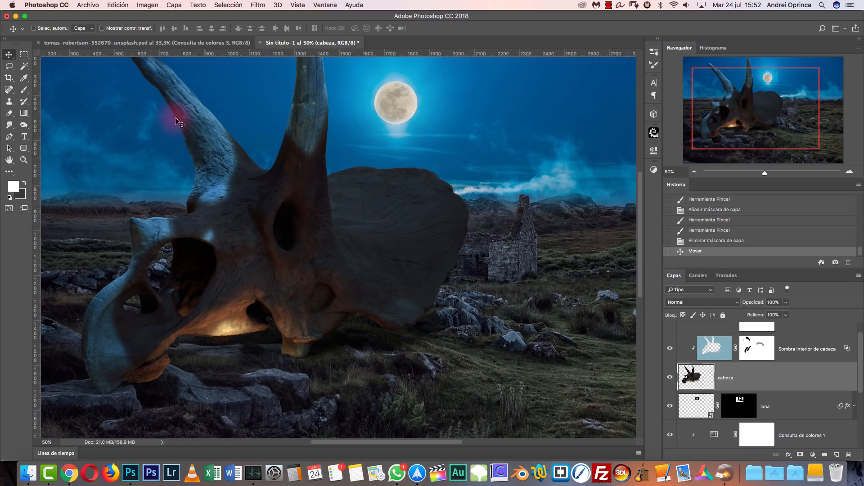
pyautogui.press('super+z')
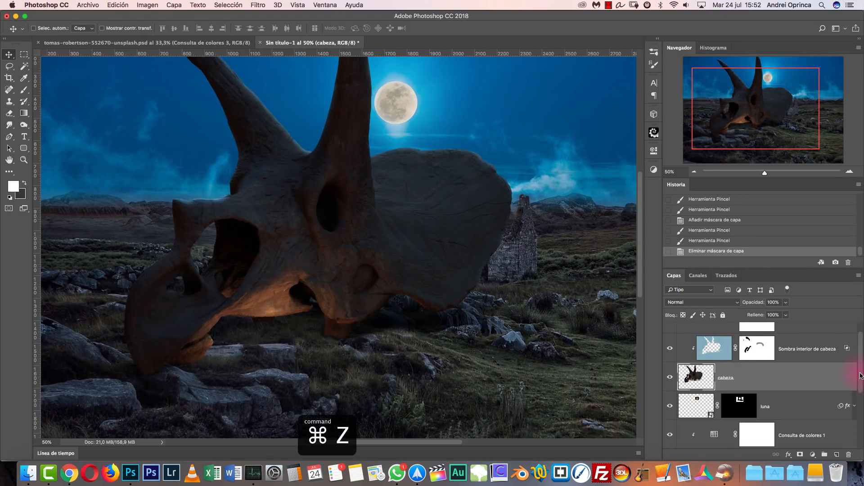
# Link the Sombra interior de cabeza layer with the cabeza layer.
pyautogui.moveTo(859, 364); pyautogui.dragTo(859, 353)
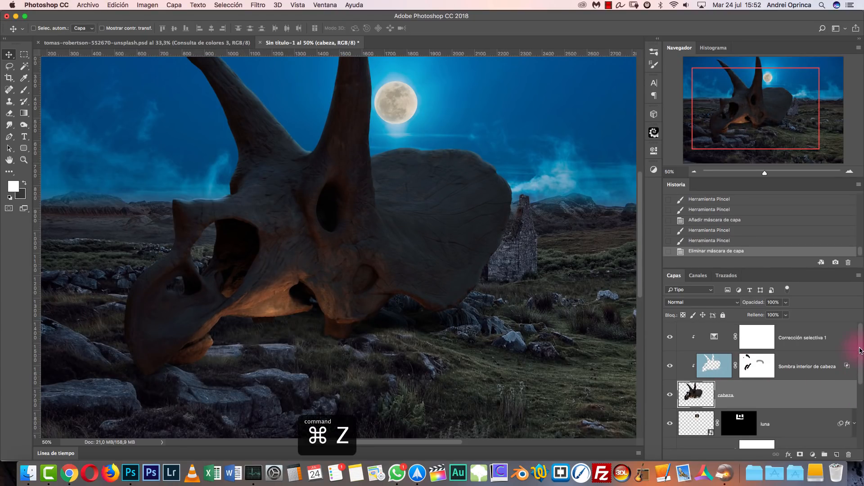
pyautogui.click(813, 362)
pyautogui.keyDown('shift'); pyautogui.click(787, 398); pyautogui.keyUp('shift')
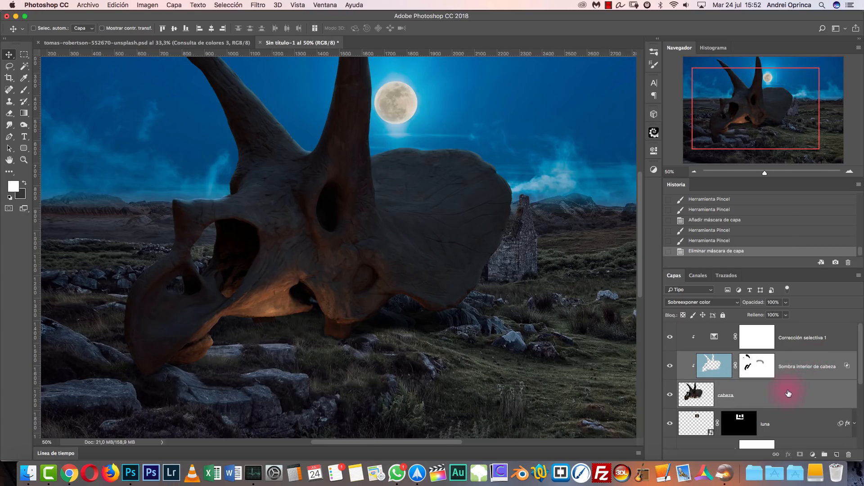
pyautogui.rightClick(788, 394)
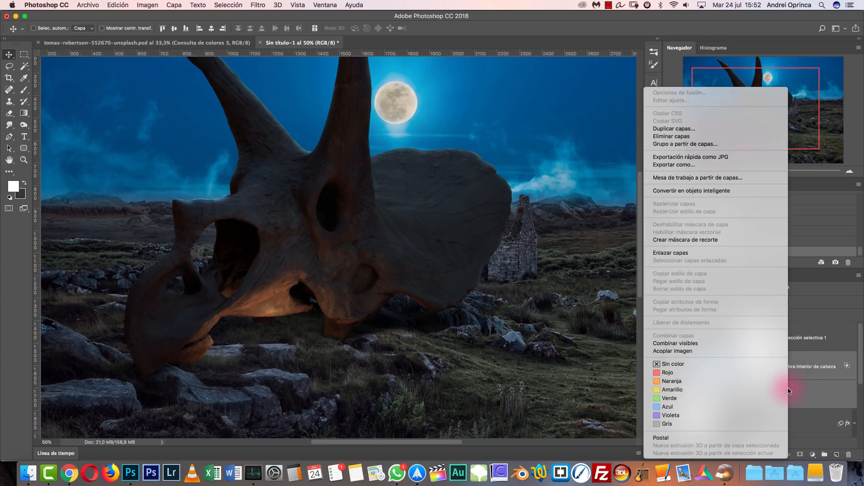
pyautogui.click(696, 253)
# Move the linked skull and inner-shadow layers left and slightly up, away from the ruined house, and check the whole composition.
pyautogui.moveTo(464, 251); pyautogui.dragTo(416, 257)
pyautogui.moveTo(333, 292); pyautogui.dragTo(418, 281)
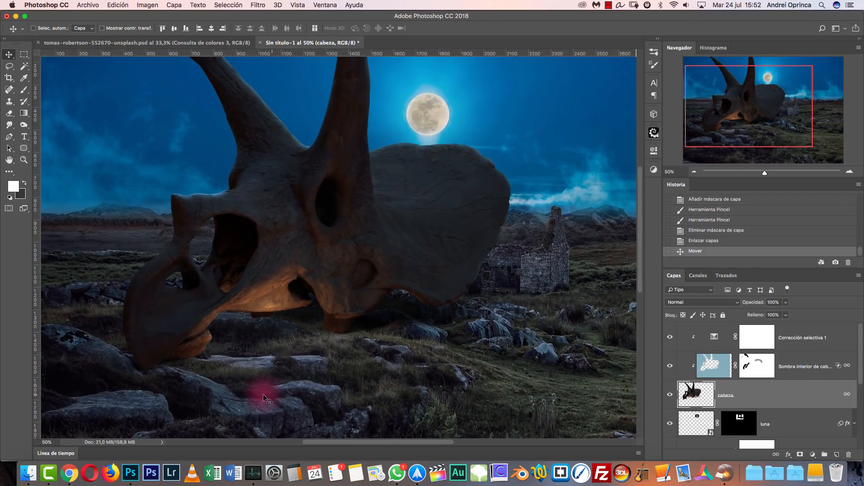
pyautogui.click(693, 172)
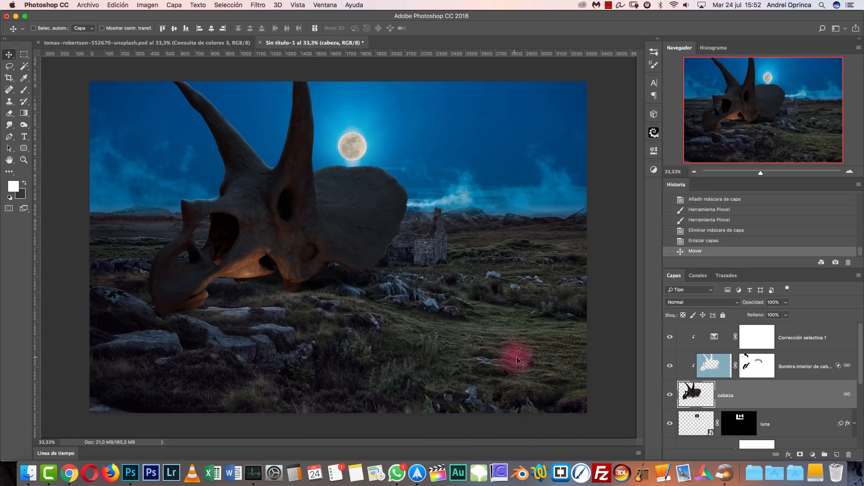
# Open the PixelSquid object library and log in to the member account.
pyautogui.click(654, 133)
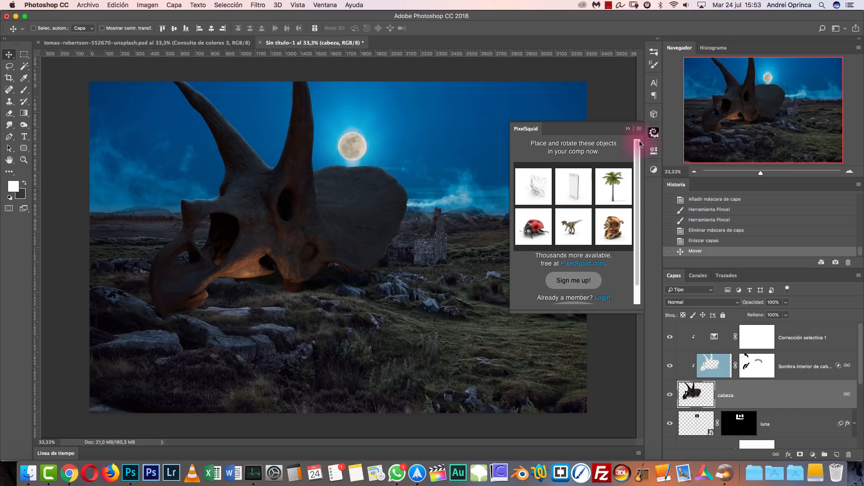
pyautogui.click(600, 298)
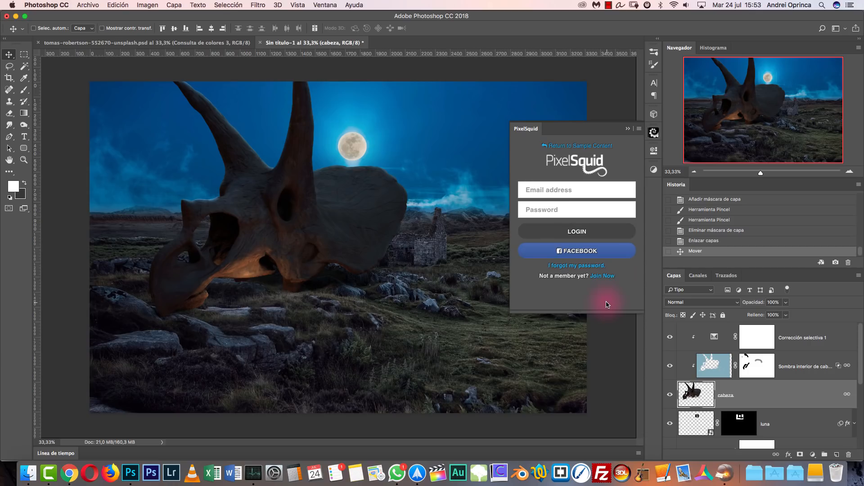
pyautogui.click(560, 189)
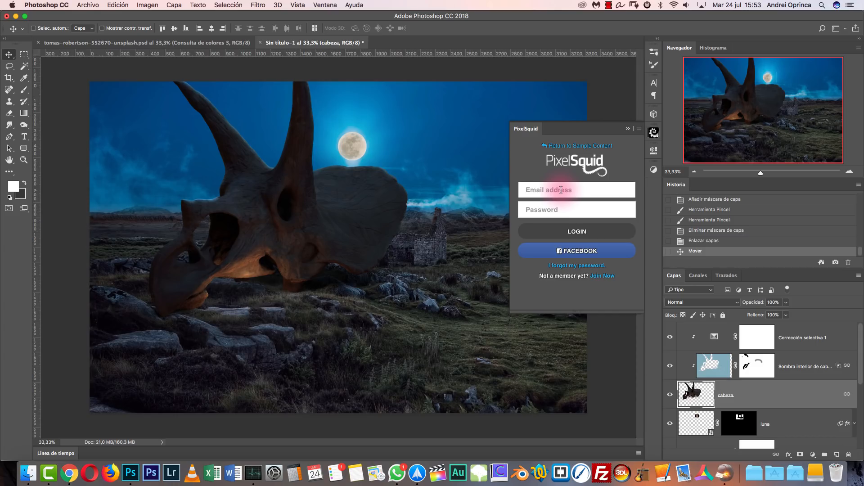
pyautogui.click(578, 235)
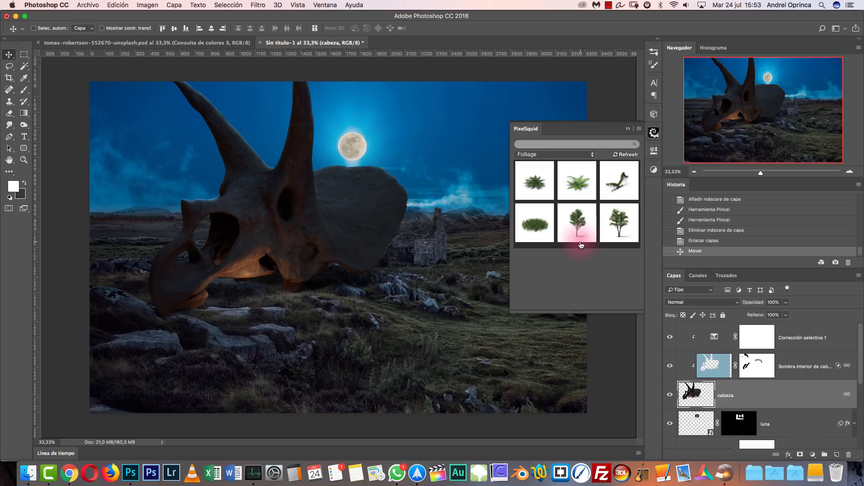
# Switch the PixelSquid library to the Photoshop Lightbox collection and browse its objects for something to place in the scene.
pyautogui.click(583, 155)
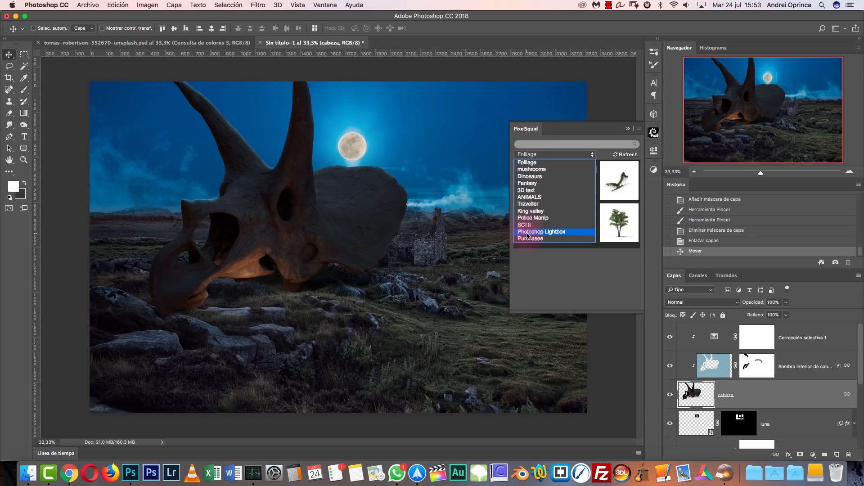
pyautogui.click(541, 231)
pyautogui.scroll(-5, 619, 189)
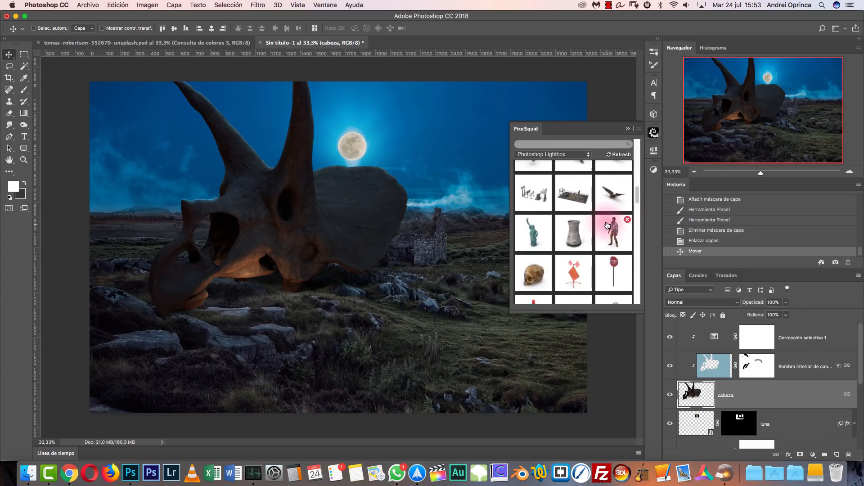
pyautogui.scroll(-2, 614, 207)
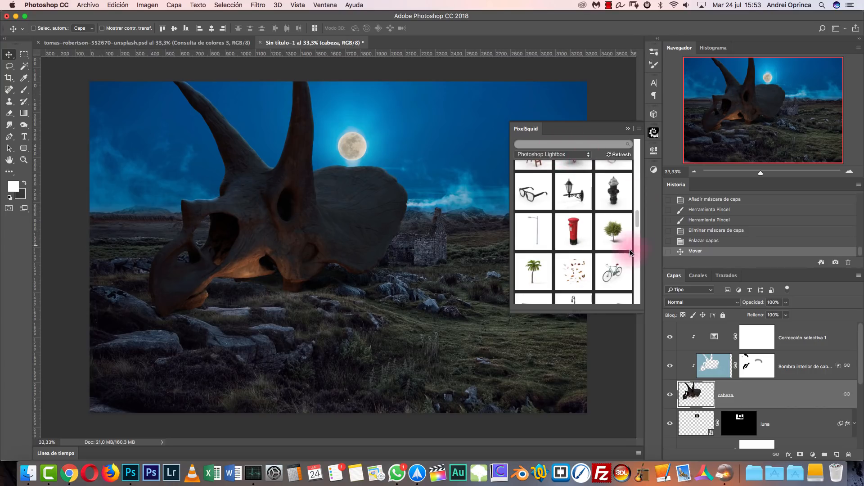
pyautogui.moveTo(638, 223); pyautogui.dragTo(636, 303)
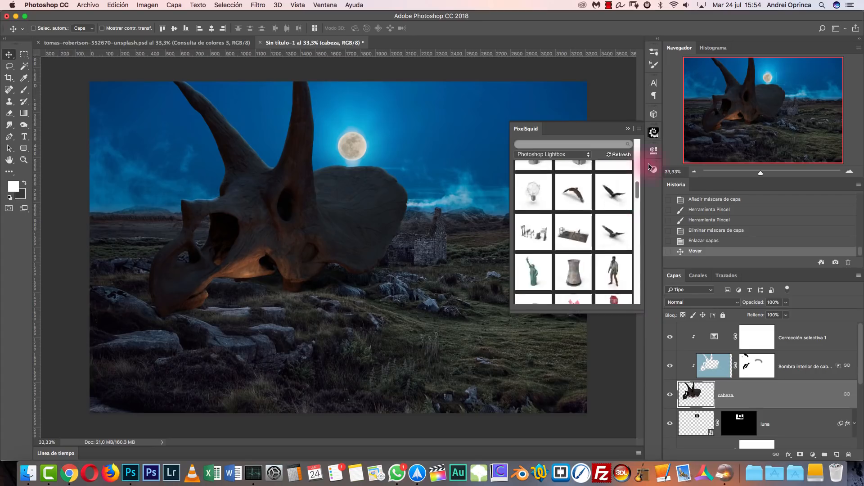
# Switch the PixelSquid object library to the Dinosaurs lightbox.
pyautogui.click(558, 154)
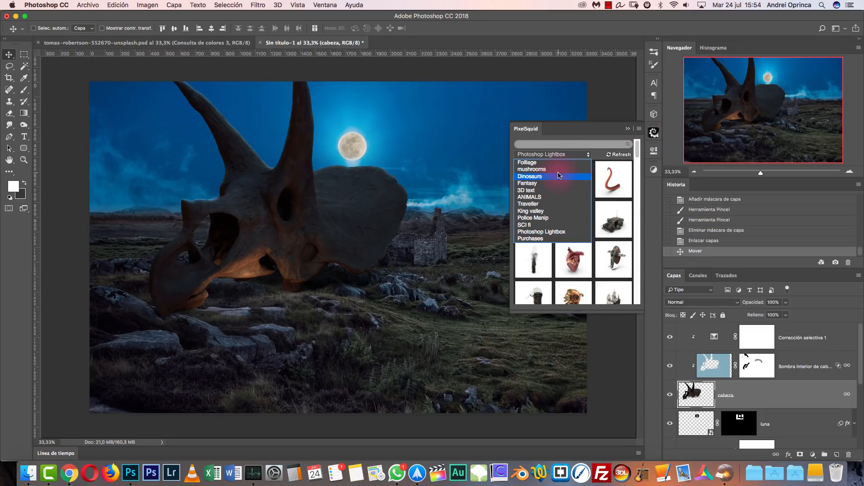
pyautogui.click(538, 177)
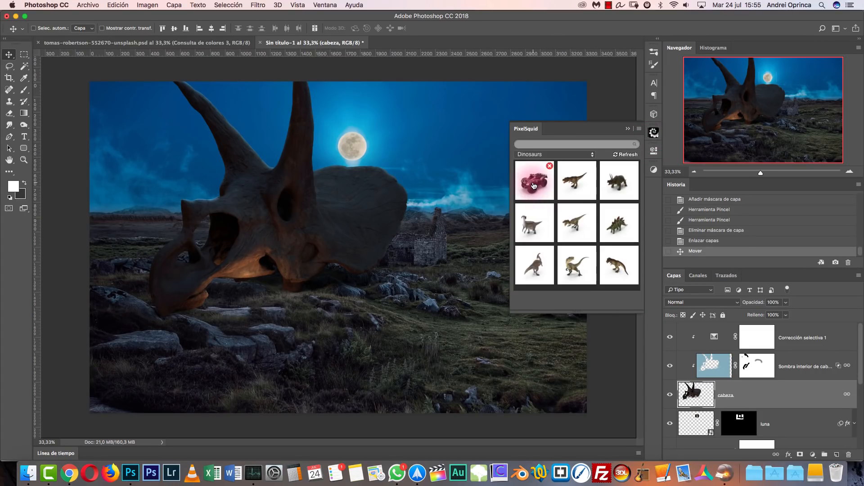
pyautogui.click(540, 185)
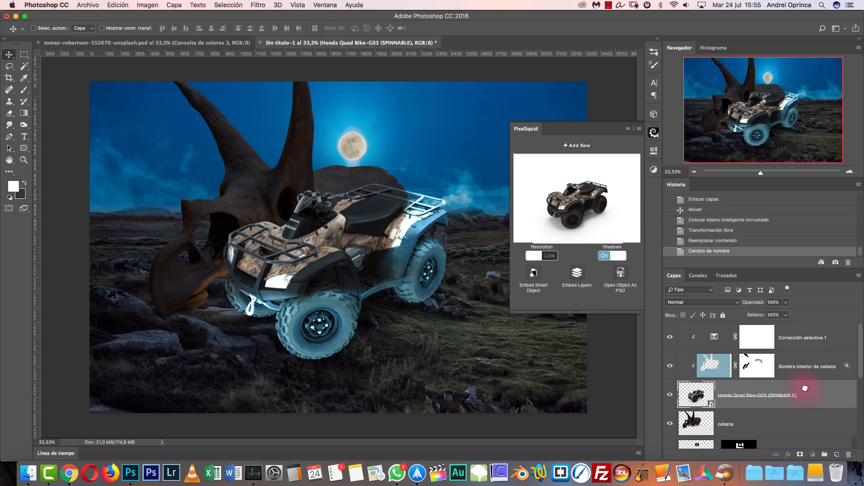
pyautogui.press('super+z')
pyautogui.press('alt+super+z')
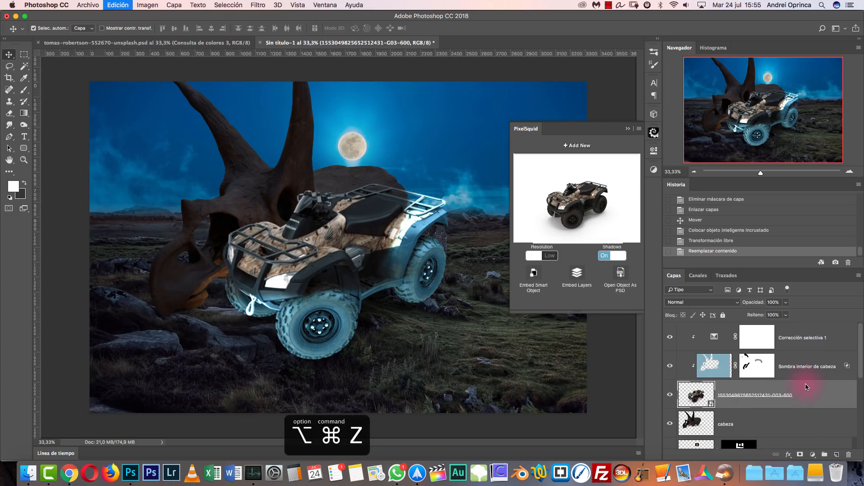
pyautogui.press('alt+super+z')
pyautogui.press('alt+super+z')
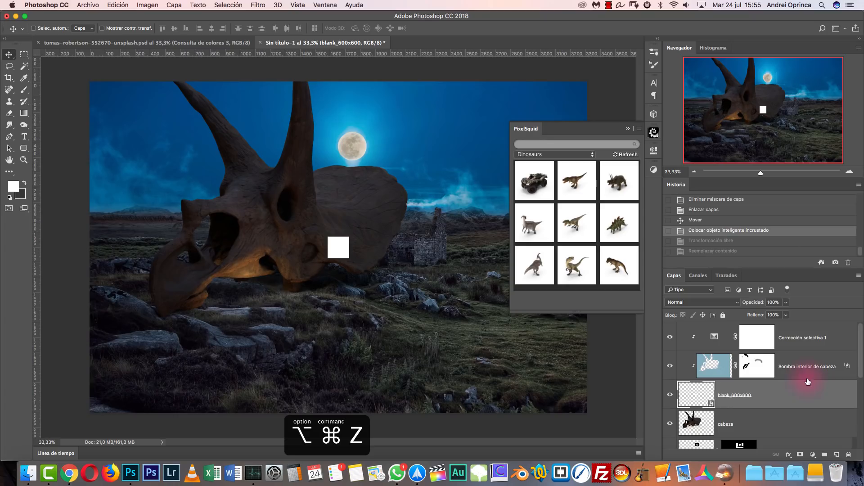
# Add a new layer above the Corrección selectiva 1 adjustment layer and insert the PixelSquid quad bike there.
pyautogui.click(805, 341)
pyautogui.click(836, 455)
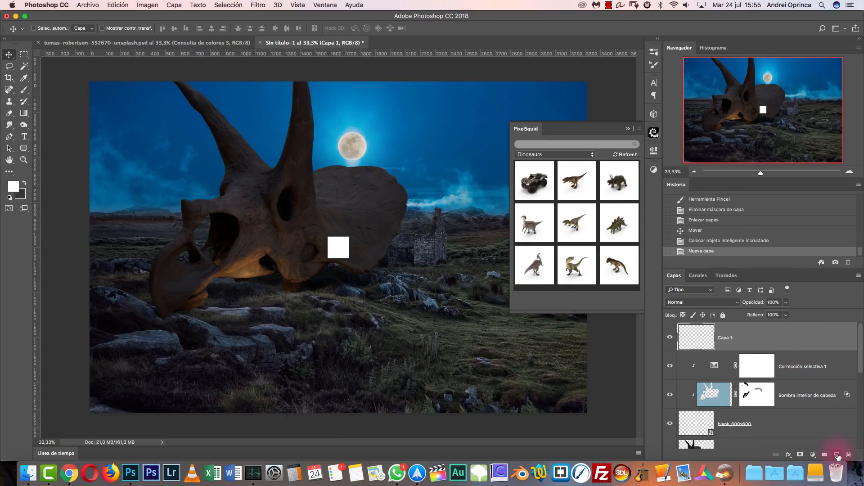
pyautogui.click(528, 180)
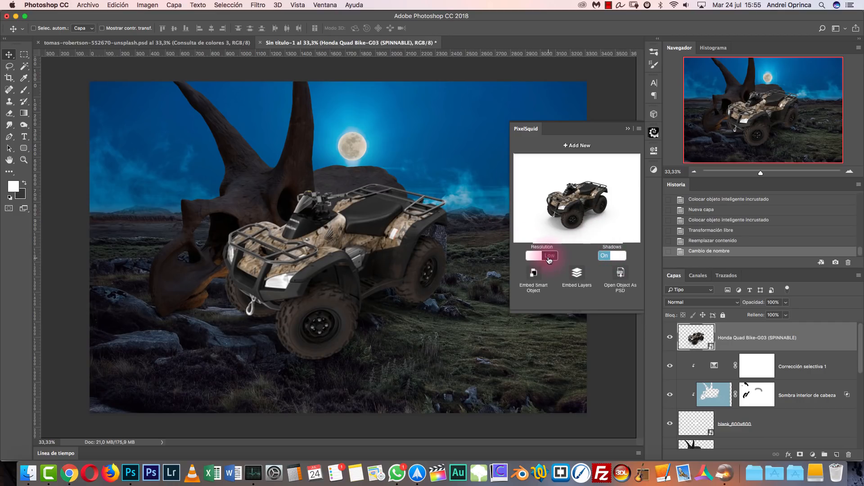
# Set the quad bike's PixelSquid resolution to High and spin the object to a lower front-side viewing angle.
pyautogui.click(548, 275)
pyautogui.moveTo(581, 223); pyautogui.dragTo(610, 194)
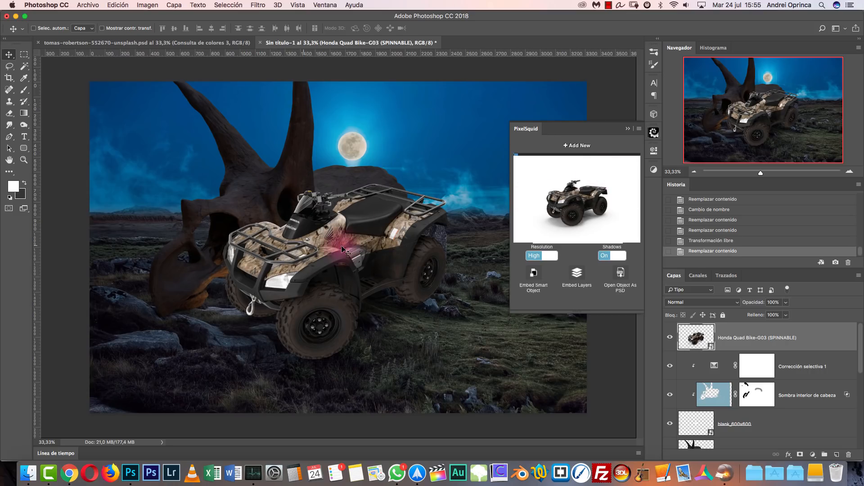
pyautogui.click(627, 129)
# Scale the quad bike to 106,50% and place it on the grass to the lower right of the stone ruin.
pyautogui.press('super')
pyautogui.press('super+t')
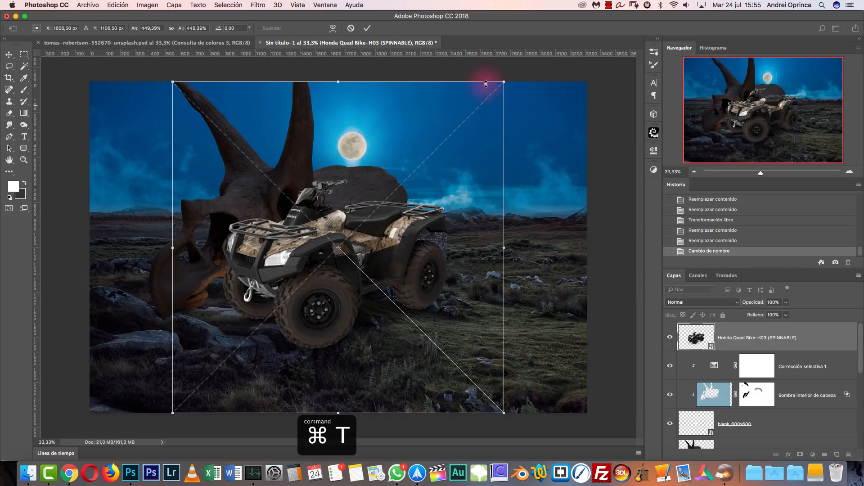
pyautogui.moveTo(504, 83); pyautogui.dragTo(392, 194)
pyautogui.moveTo(367, 226); pyautogui.dragTo(552, 289)
pyautogui.moveTo(576, 254); pyautogui.dragTo(552, 292)
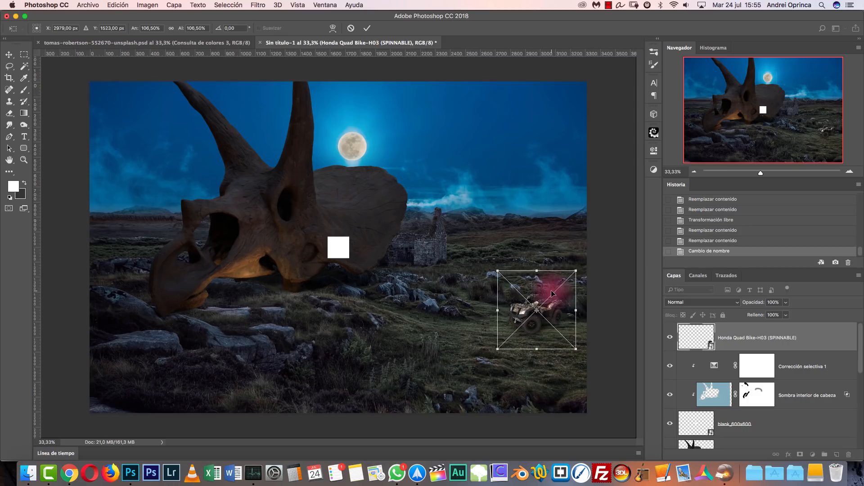
pyautogui.press('Return')
pyautogui.press('super+1')
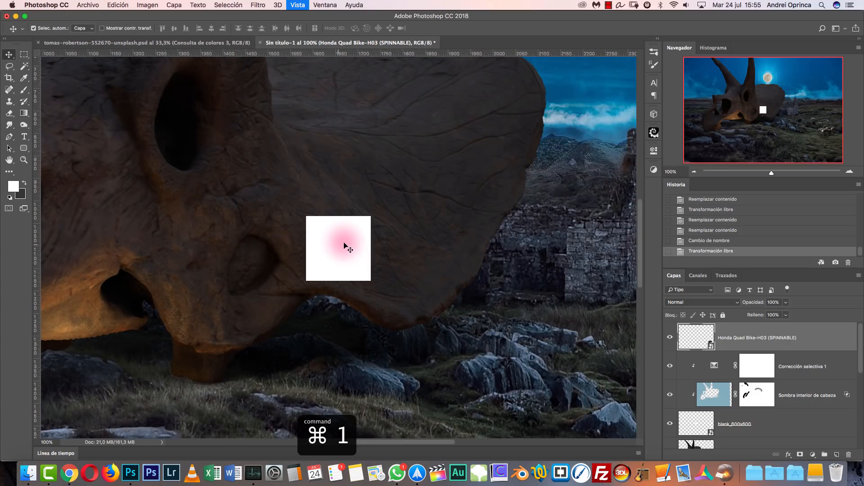
pyautogui.moveTo(349, 263); pyautogui.dragTo(357, 254)
pyautogui.press('super+z')
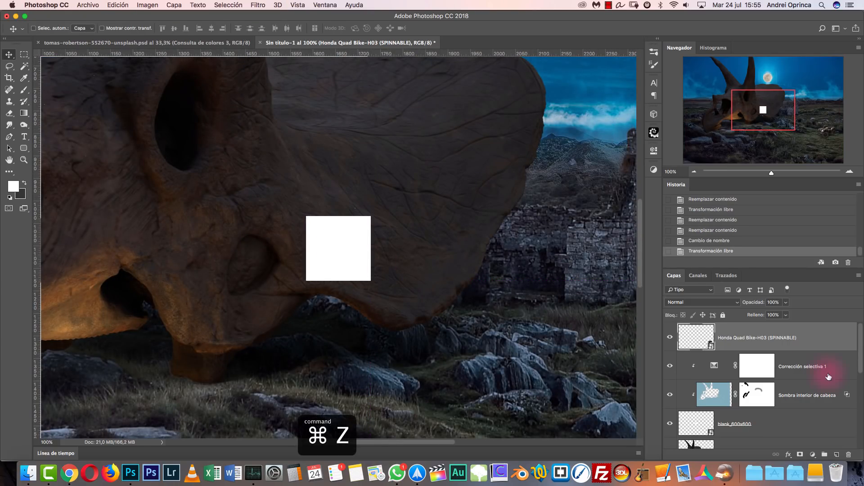
# Toggle the quad bike layer's visibility to compare the whole scene with and without the vehicle.
pyautogui.click(695, 172)
pyautogui.click(694, 172)
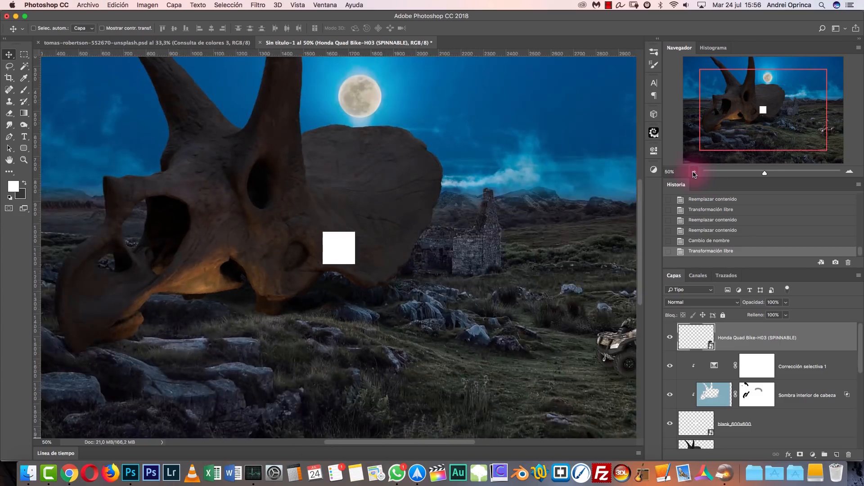
pyautogui.click(693, 172)
pyautogui.click(671, 337)
pyautogui.click(670, 336)
pyautogui.click(670, 338)
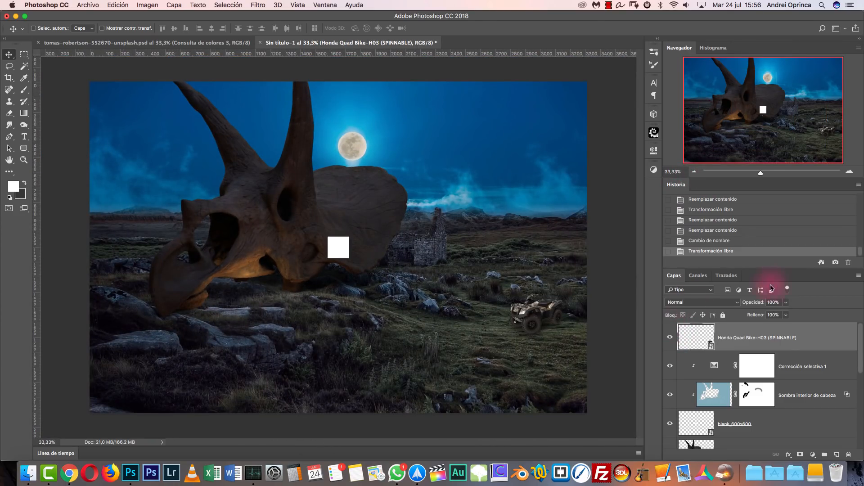
# Move the quad bike farther left on the grassy slope, closer to the rocks below the ruin.
pyautogui.press('super+1')
pyautogui.hscroll(10, 627, 289)
pyautogui.scroll(-4, 627, 290)
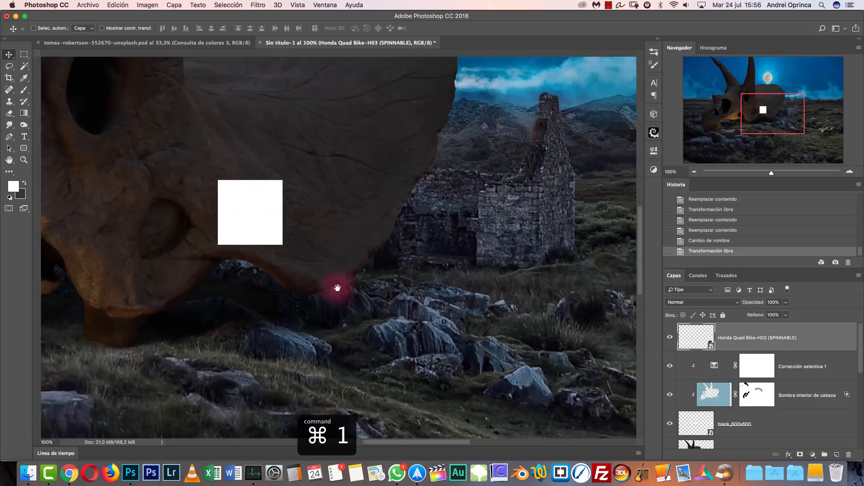
pyautogui.hscroll(6, 292, 274)
pyautogui.scroll(-3, 292, 274)
pyautogui.moveTo(499, 266); pyautogui.dragTo(434, 270)
pyautogui.moveTo(312, 192); pyautogui.dragTo(432, 288)
pyautogui.scroll(-3, 390, 236)
pyautogui.hscroll(3, 390, 236)
pyautogui.press('super+r')
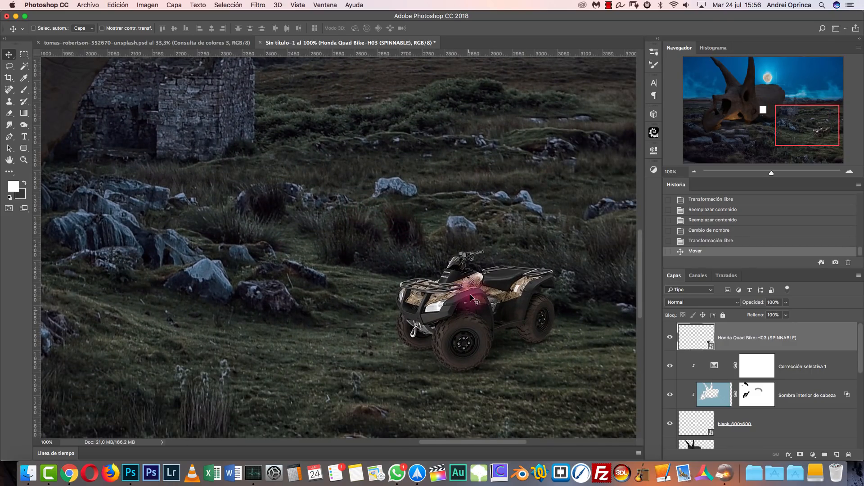
pyautogui.moveTo(468, 296); pyautogui.dragTo(416, 322)
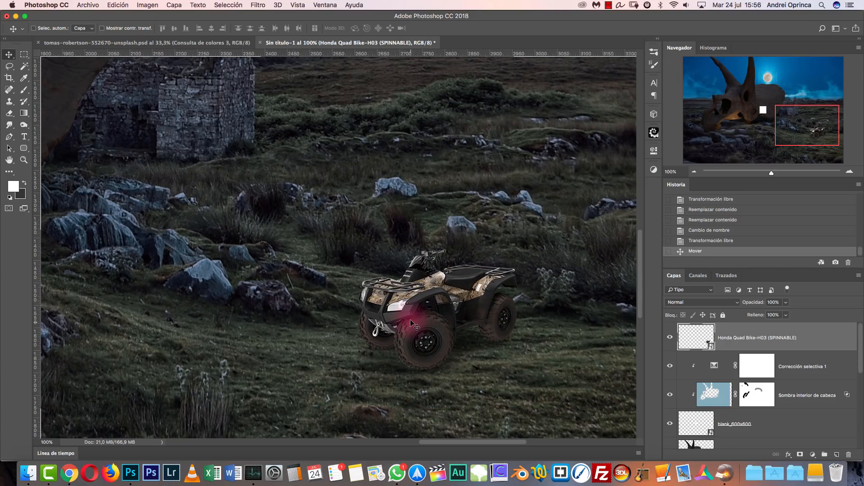
# Apply a Gaussian blur with a radius of 0,7 pixels to the quad bike layer.
pyautogui.click(258, 5)
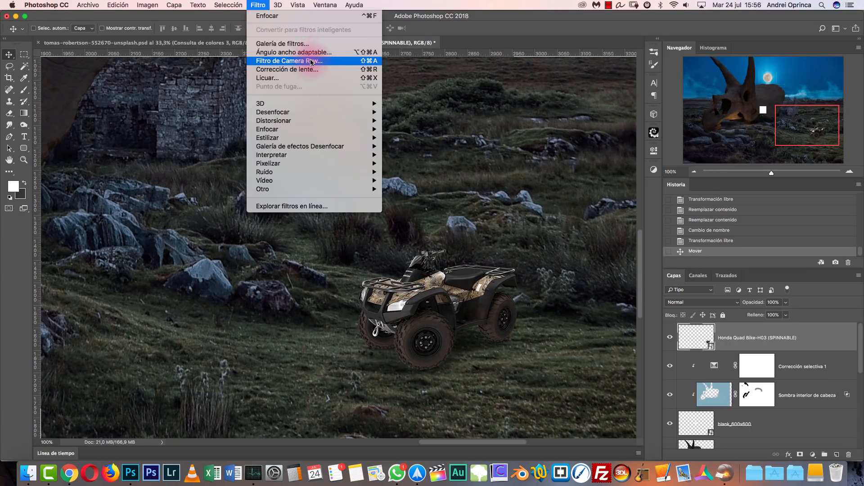
pyautogui.moveTo(322, 113)
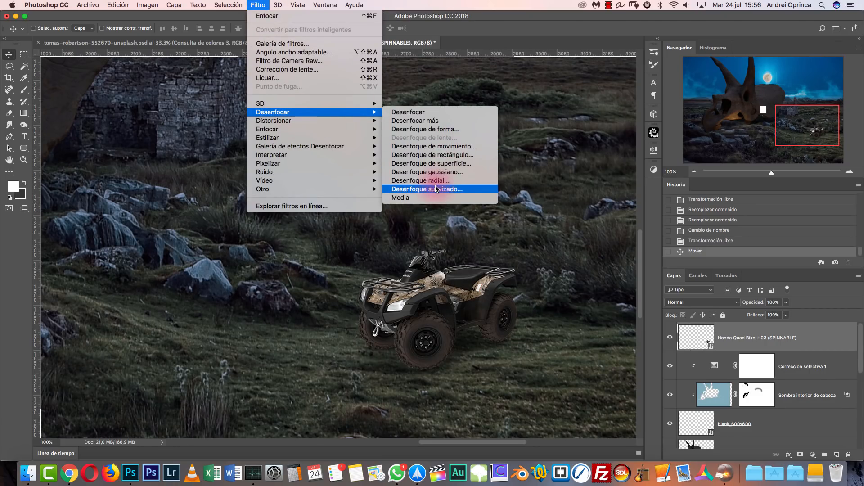
pyautogui.click(439, 172)
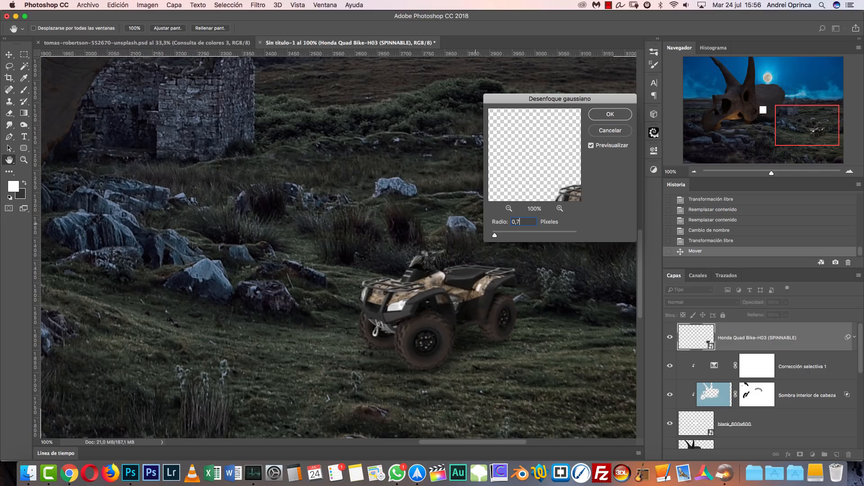
pyautogui.click(617, 118)
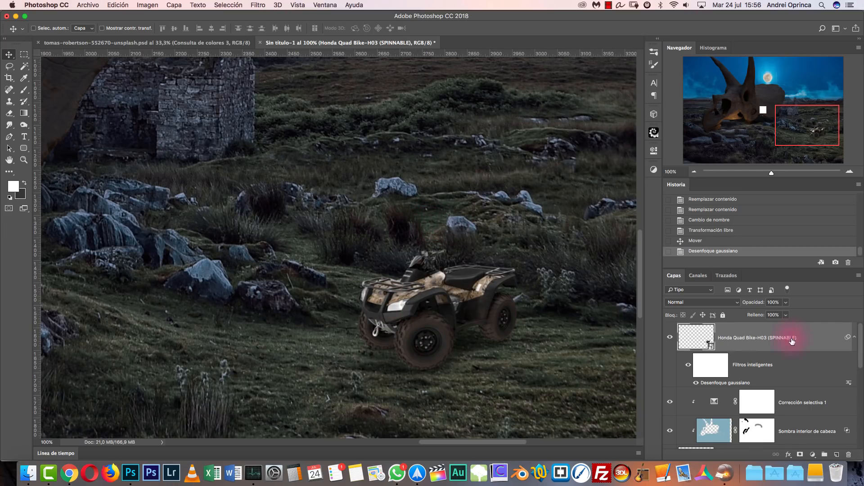
# Add a Color Overlay effect in Multiplicar blend mode to the quad bike layer and open its colour picker.
pyautogui.doubleClick(814, 334)
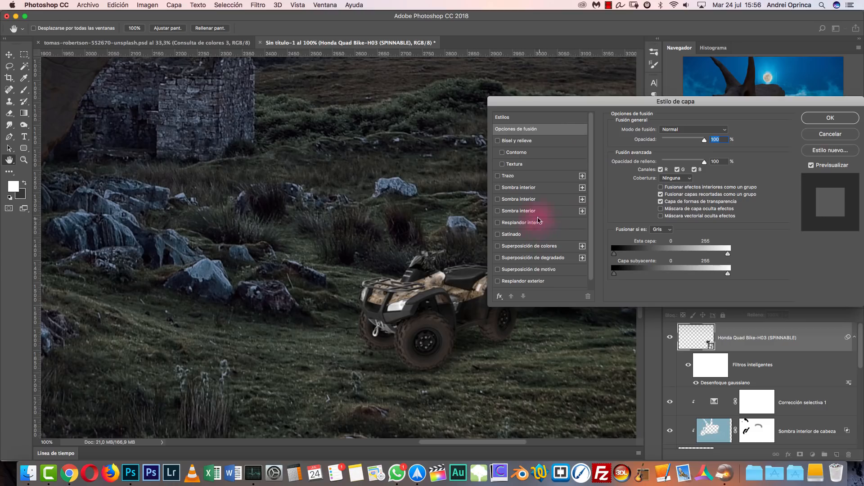
pyautogui.click(531, 248)
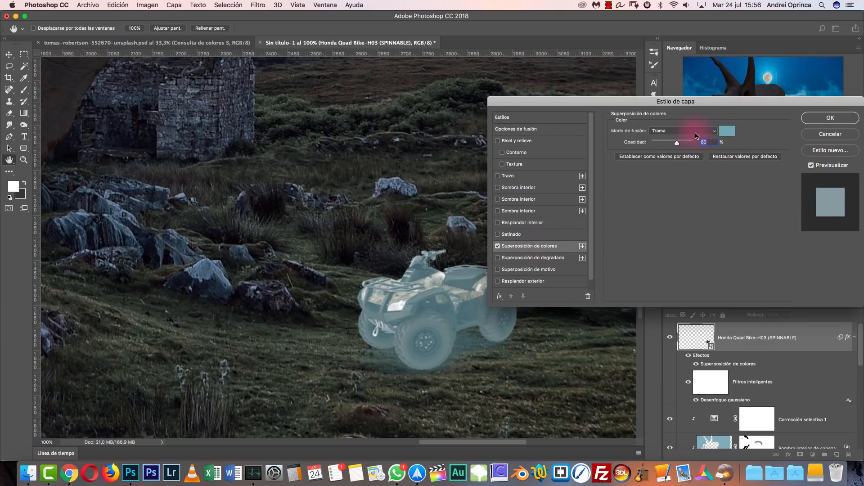
pyautogui.click(714, 132)
pyautogui.click(666, 87)
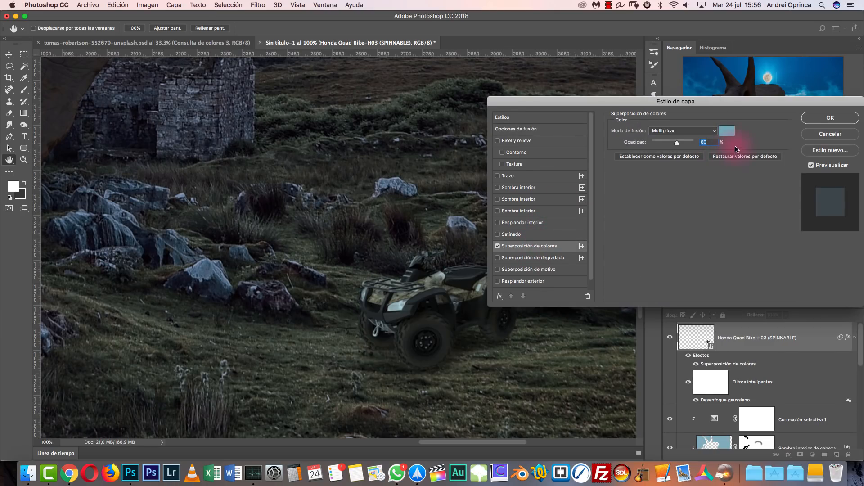
pyautogui.click(733, 135)
# Try overlay colours with different hue, saturation and brightness, such as 405d62, 187484 and 377350.
pyautogui.click(645, 189)
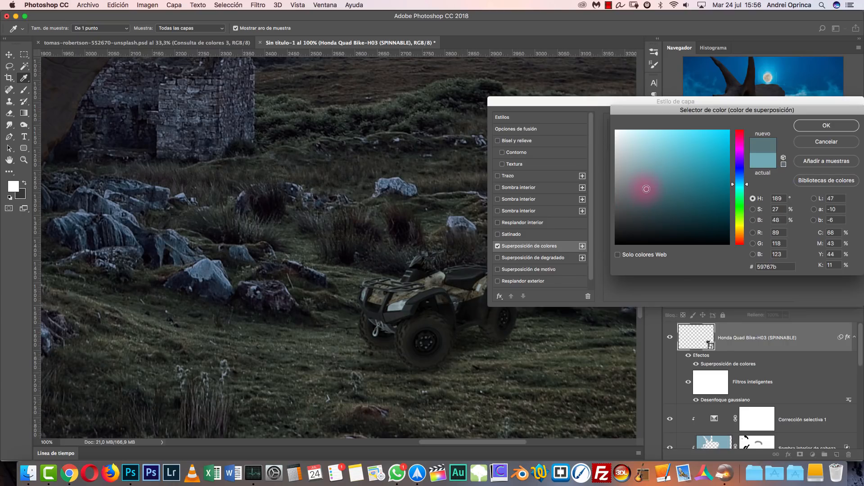
pyautogui.click(638, 207)
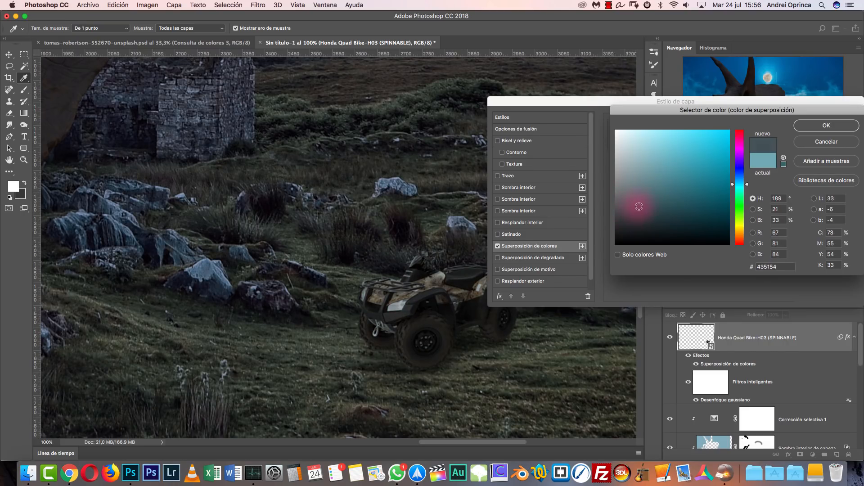
pyautogui.click(654, 201)
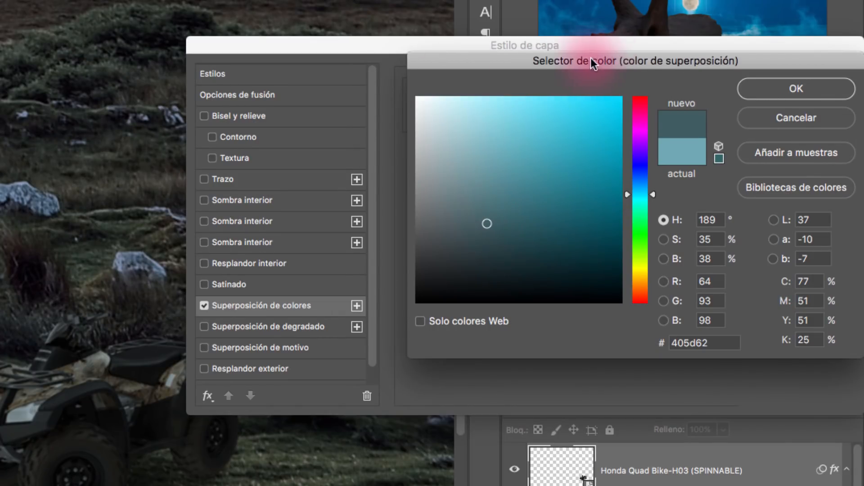
pyautogui.moveTo(601, 61); pyautogui.dragTo(493, 38)
pyautogui.moveTo(397, 217)
pyautogui.mouseDown()
pyautogui.moveTo(421, 252)
pyautogui.moveTo(411, 100)
pyautogui.moveTo(413, 269)
pyautogui.moveTo(413, 84)
pyautogui.moveTo(408, 176)
pyautogui.moveTo(368, 176)
pyautogui.moveTo(478, 174)
pyautogui.moveTo(264, 179)
pyautogui.moveTo(481, 181)
pyautogui.moveTo(442, 189)
pyautogui.moveTo(347, 177)
pyautogui.moveTo(476, 173)
pyautogui.mouseUp()
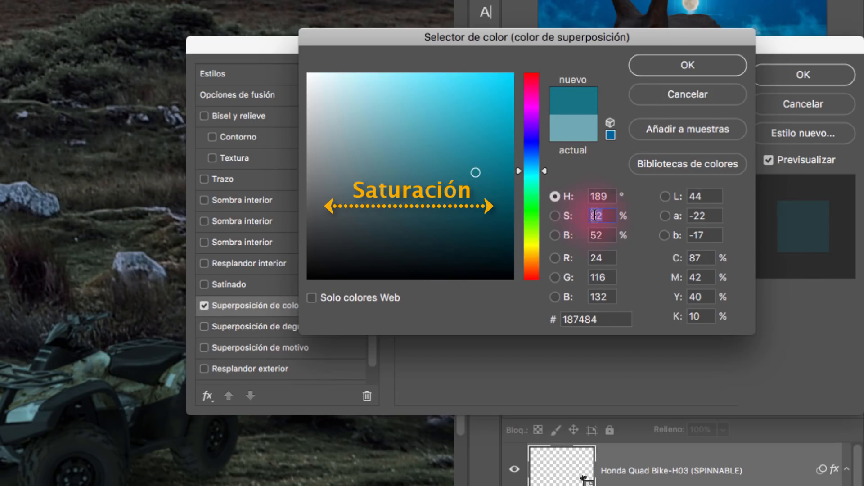
pyautogui.click(608, 235)
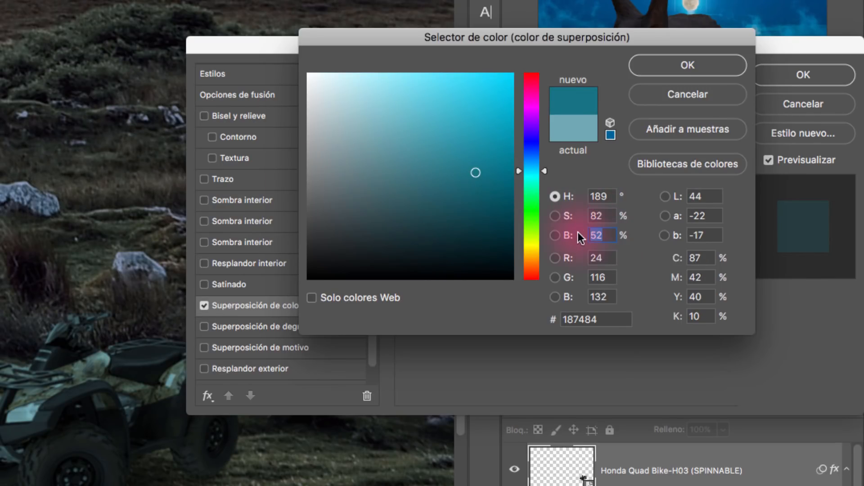
pyautogui.moveTo(430, 175)
pyautogui.mouseDown()
pyautogui.moveTo(424, 289)
pyautogui.moveTo(417, 96)
pyautogui.moveTo(414, 185)
pyautogui.mouseUp()
pyautogui.moveTo(546, 171); pyautogui.dragTo(543, 196)
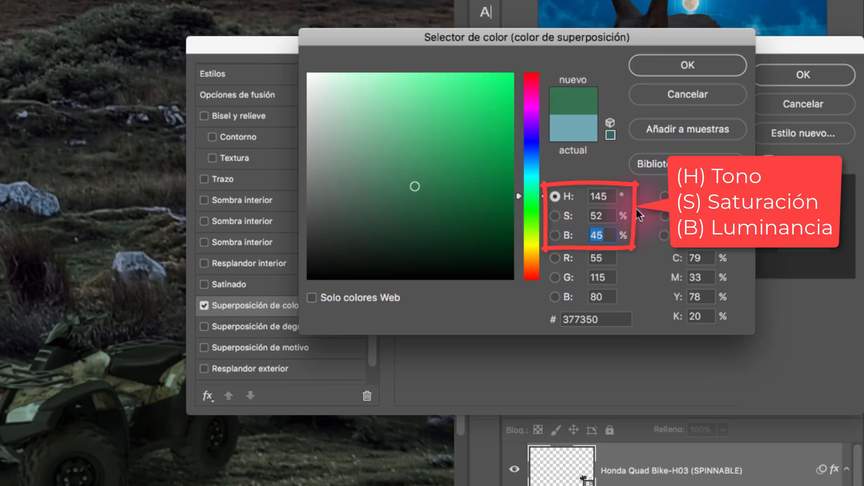
# Set the overlay colour to the muted dark blue 40525c and apply the layer style to the quad bike.
pyautogui.moveTo(528, 164); pyautogui.dragTo(524, 164)
pyautogui.moveTo(393, 195); pyautogui.dragTo(386, 205)
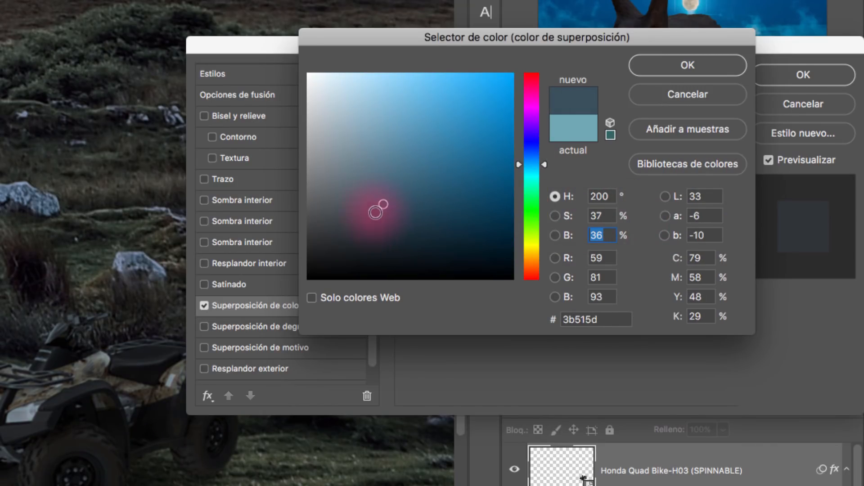
pyautogui.click(371, 204)
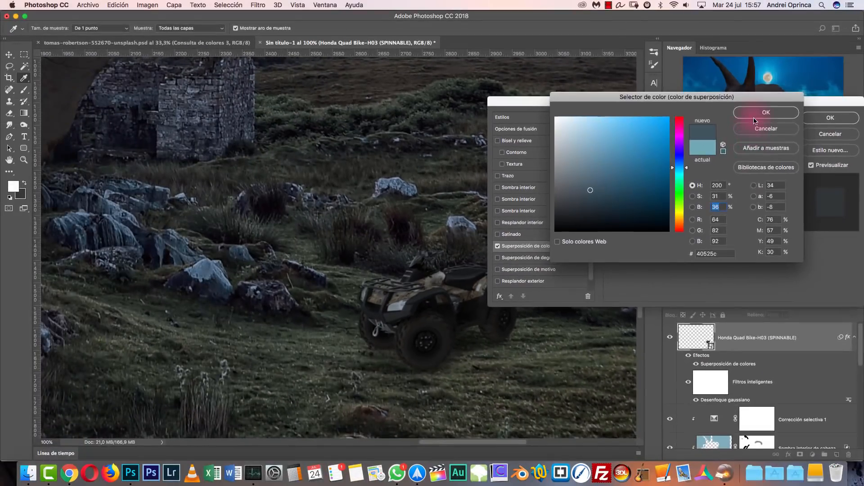
pyautogui.click(757, 115)
pyautogui.press('Return')
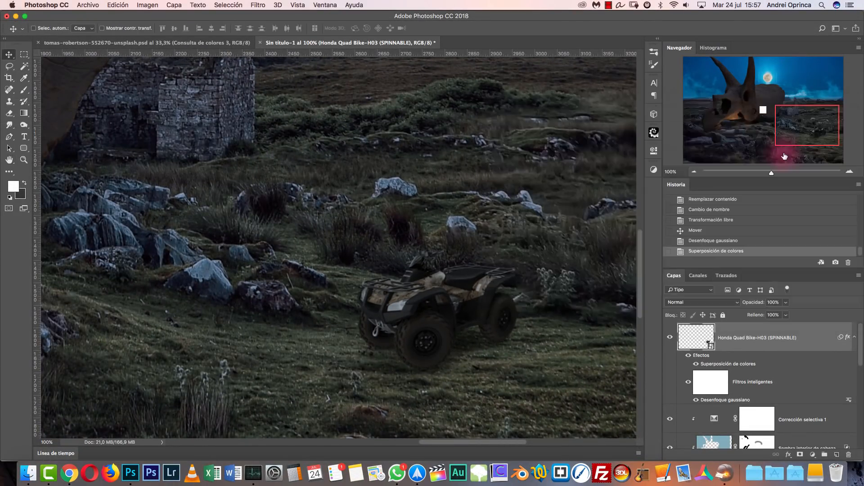
pyautogui.click(694, 172)
pyautogui.click(694, 172)
pyautogui.moveTo(423, 274); pyautogui.dragTo(574, 257)
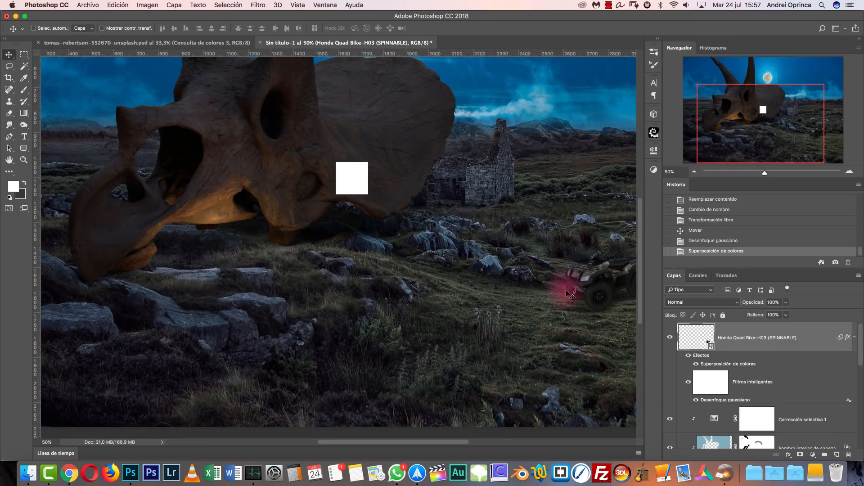
pyautogui.moveTo(290, 283); pyautogui.dragTo(377, 335)
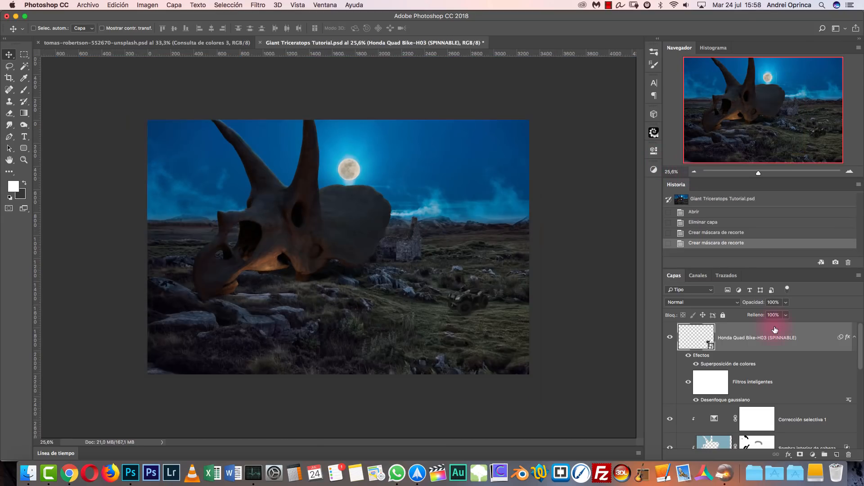
# Open the flare photo blake-cheek-617240-unsplash.jpg from the Resources folder.
pyautogui.press('super+o')
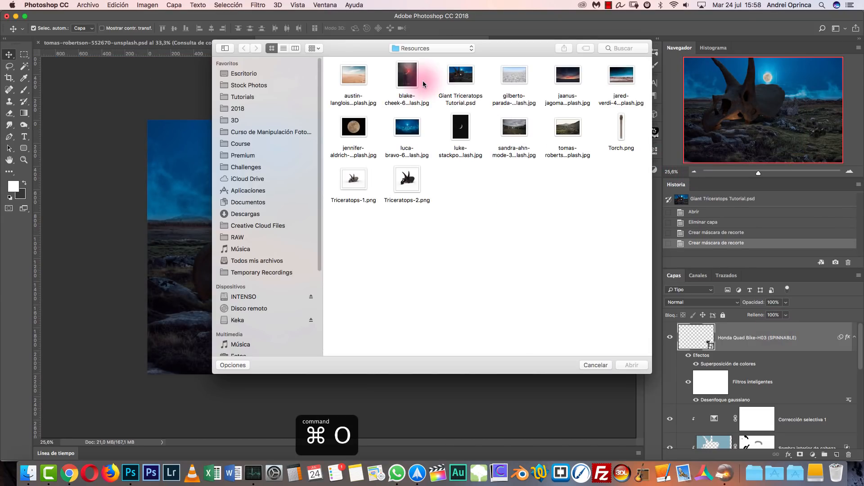
pyautogui.click(418, 76)
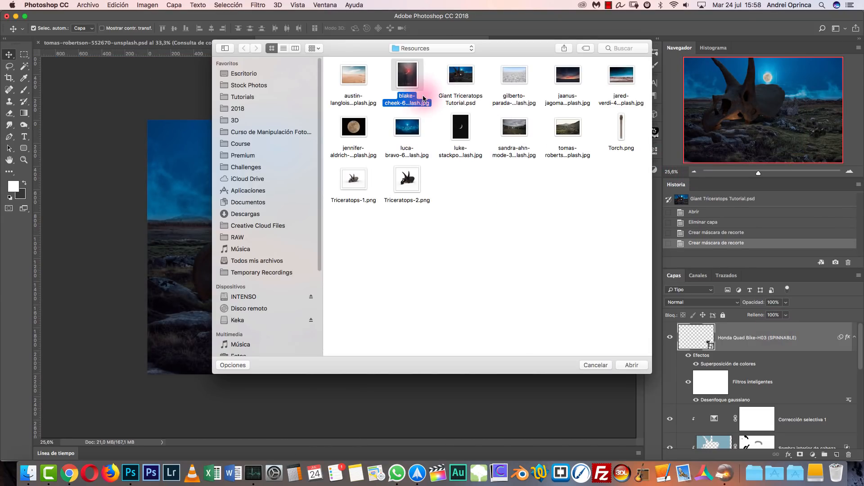
pyautogui.click(633, 369)
pyautogui.press('super+1')
pyautogui.moveTo(488, 212); pyautogui.dragTo(571, 425)
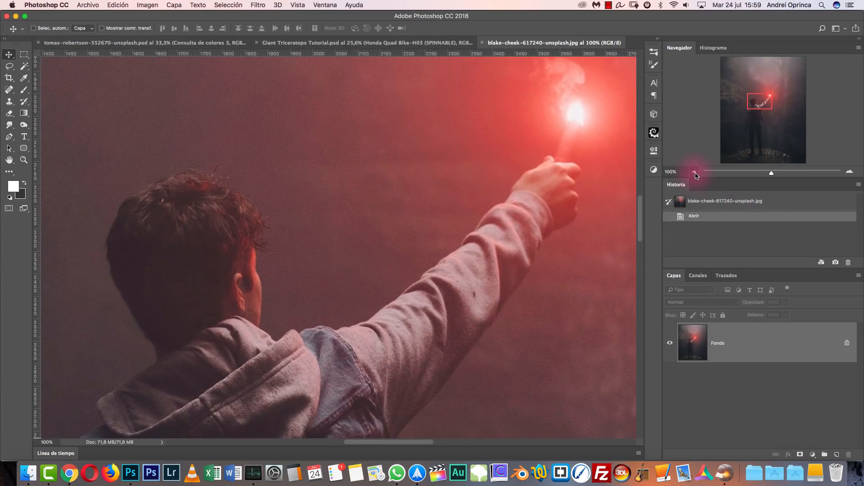
pyautogui.click(694, 172)
pyautogui.click(693, 172)
pyautogui.click(693, 172)
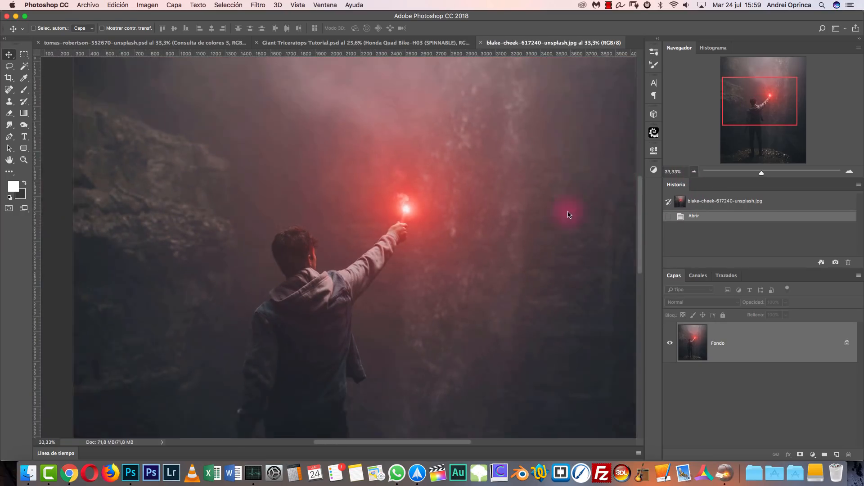
# Choose the Quick Selection tool with a 45 px brush and convert the photo's background into an editable layer.
pyautogui.click(11, 68)
pyautogui.click(26, 67)
pyautogui.click(57, 67)
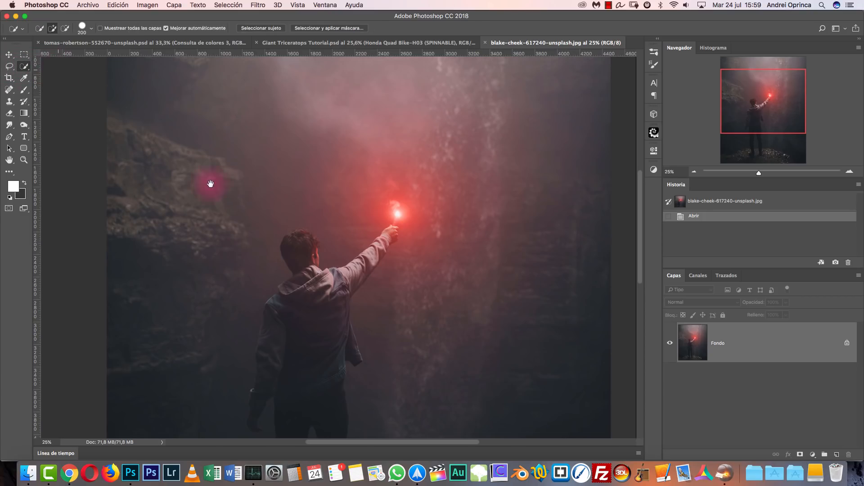
pyautogui.scroll(-5, 349, 162)
pyautogui.press('[')
pyautogui.press('[')
pyautogui.press('[')
pyautogui.press('[')
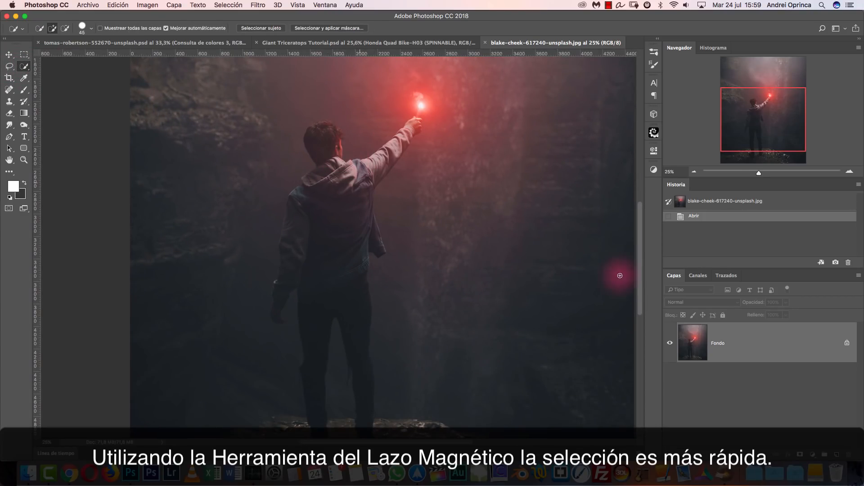
pyautogui.keyDown('alt'); pyautogui.doubleClick(742, 344); pyautogui.keyUp('alt')
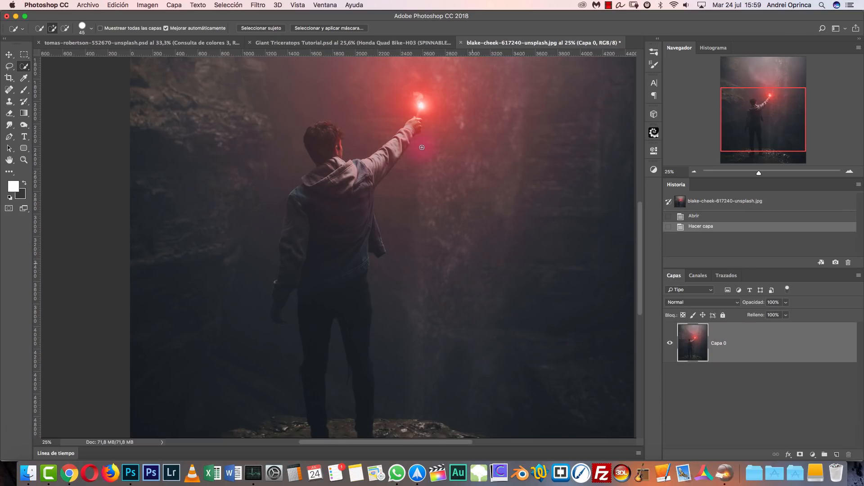
# Quick-select the man's head, raised arm and jacket, and set the selection brush to 30 px.
pyautogui.moveTo(332, 191)
pyautogui.mouseDown()
pyautogui.moveTo(321, 165)
pyautogui.moveTo(315, 135)
pyautogui.mouseUp()
pyautogui.moveTo(313, 191)
pyautogui.mouseDown()
pyautogui.moveTo(294, 230)
pyautogui.moveTo(294, 274)
pyautogui.moveTo(304, 266)
pyautogui.moveTo(330, 279)
pyautogui.moveTo(361, 237)
pyautogui.moveTo(346, 201)
pyautogui.moveTo(354, 308)
pyautogui.moveTo(316, 297)
pyautogui.moveTo(290, 263)
pyautogui.moveTo(290, 249)
pyautogui.moveTo(275, 321)
pyautogui.moveTo(287, 324)
pyautogui.moveTo(297, 301)
pyautogui.moveTo(342, 321)
pyautogui.mouseUp()
pyautogui.press('[')
pyautogui.press('[')
pyautogui.scroll(-5, 347, 231)
pyautogui.press(']')
pyautogui.press(']')
# Try to extend the quick selection down over the man's legs at this zoom level.
pyautogui.moveTo(319, 194); pyautogui.dragTo(318, 286)
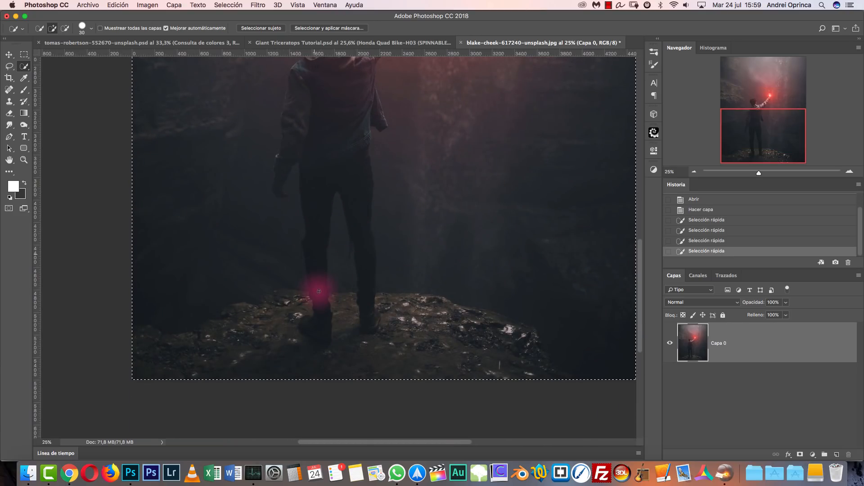
pyautogui.press('super+z')
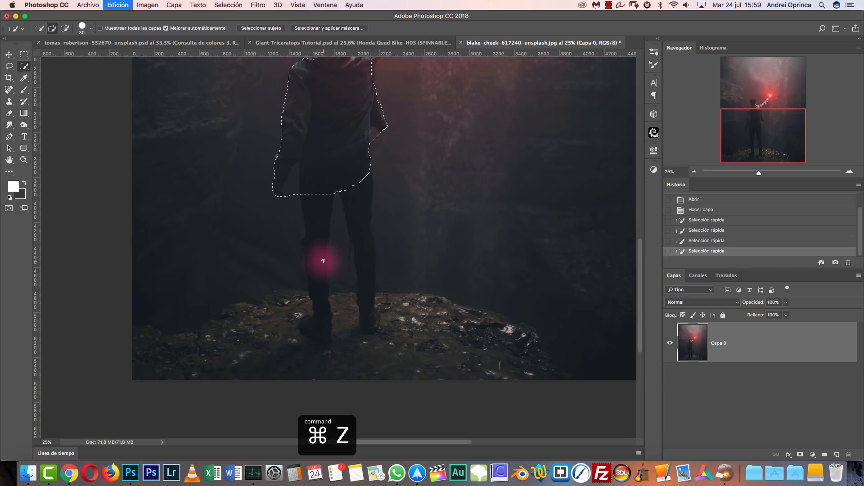
pyautogui.moveTo(313, 190)
pyautogui.mouseDown()
pyautogui.moveTo(305, 204)
pyautogui.moveTo(312, 259)
pyautogui.moveTo(336, 284)
pyautogui.mouseUp()
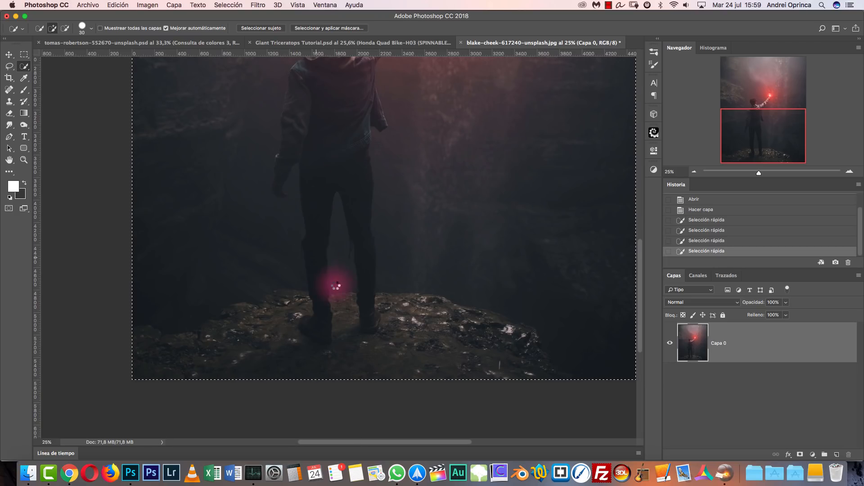
pyautogui.press('super+z')
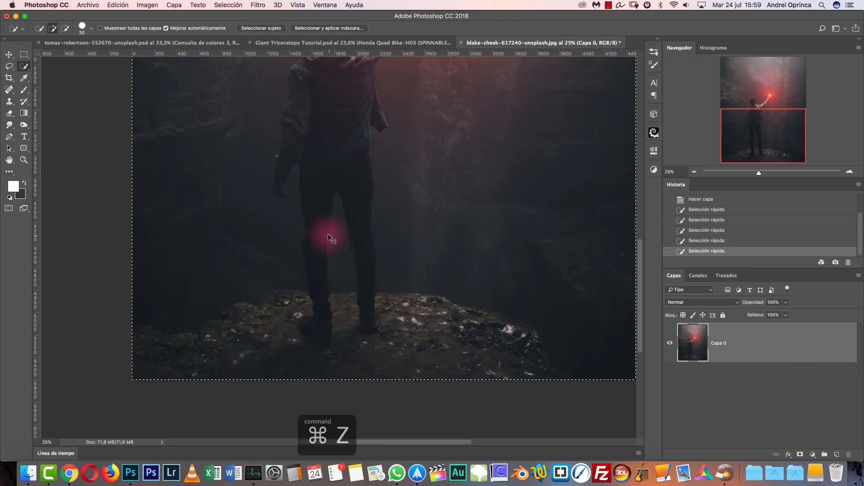
pyautogui.moveTo(327, 223); pyautogui.dragTo(324, 250)
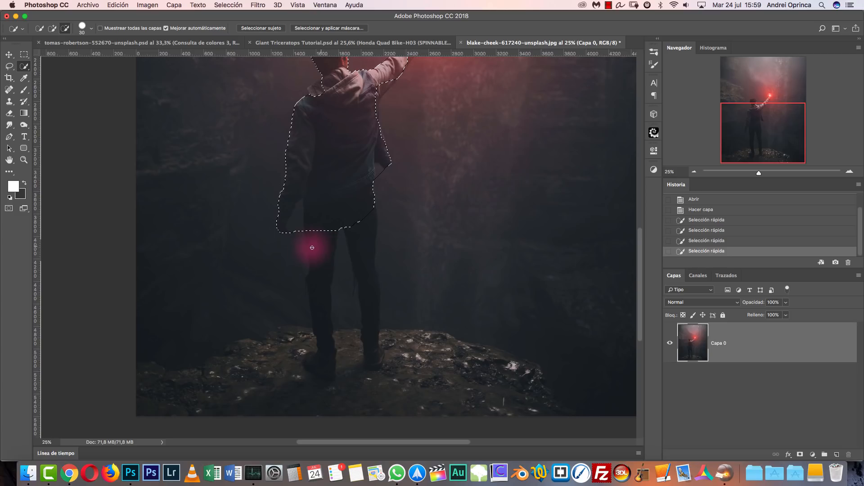
# Extend the selection down the man's left leg and subtract the gap between his legs.
pyautogui.click(851, 171)
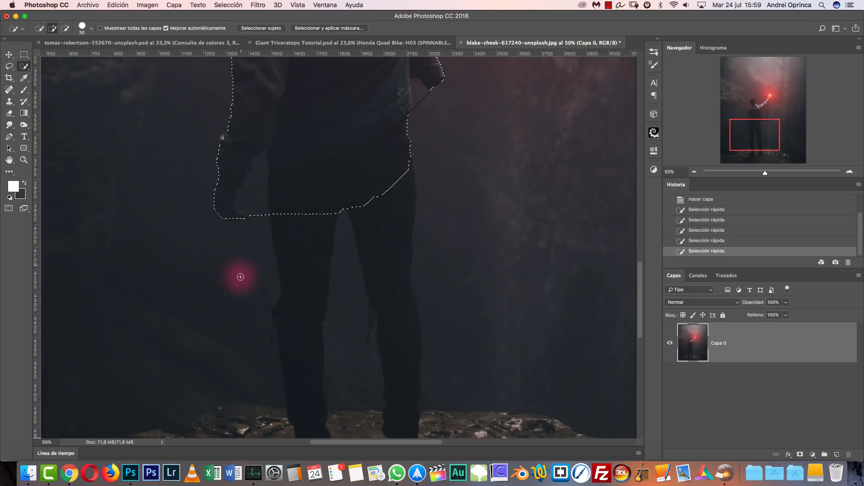
pyautogui.scroll(-3, 335, 212)
pyautogui.moveTo(327, 170)
pyautogui.mouseDown()
pyautogui.moveTo(318, 212)
pyautogui.moveTo(329, 367)
pyautogui.mouseUp()
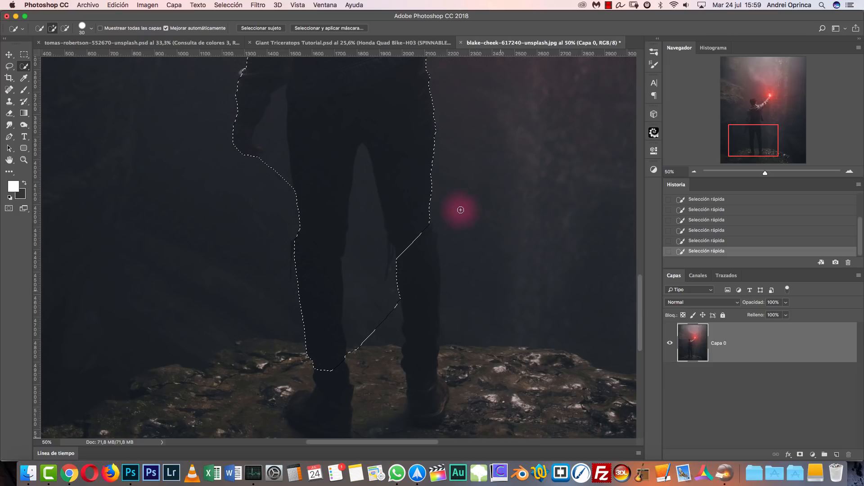
pyautogui.press('alt')
pyautogui.moveTo(365, 175)
pyautogui.mouseDown()
pyautogui.moveTo(369, 353)
pyautogui.moveTo(368, 308)
pyautogui.mouseUp()
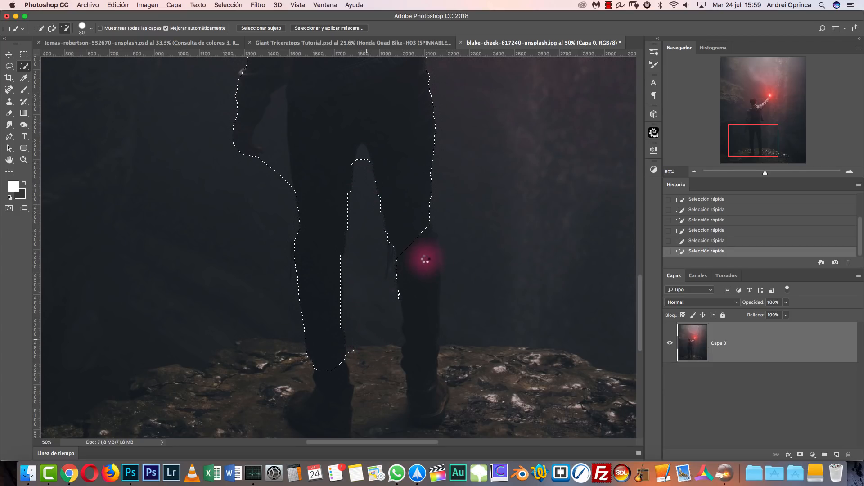
# Add the right leg and both boots to the selection and fill in the right leg's outer edge at the knee.
pyautogui.moveTo(419, 230)
pyautogui.mouseDown()
pyautogui.moveTo(431, 414)
pyautogui.moveTo(442, 387)
pyautogui.moveTo(428, 416)
pyautogui.mouseUp()
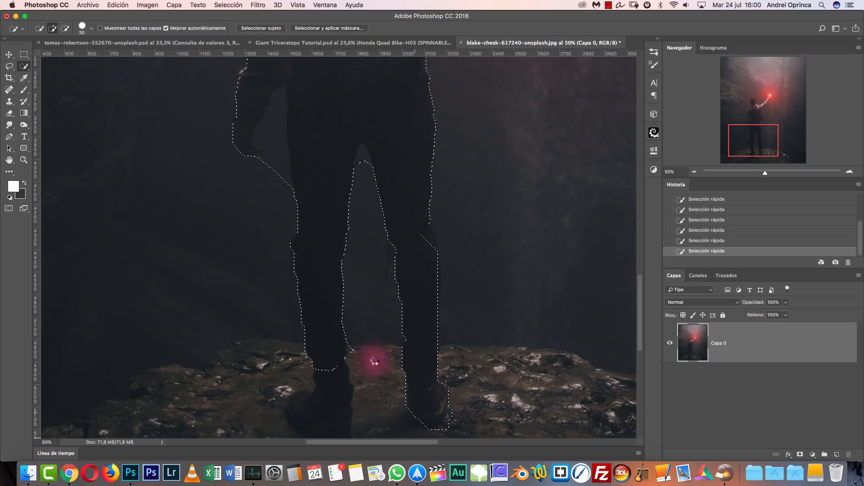
pyautogui.moveTo(333, 364)
pyautogui.mouseDown()
pyautogui.moveTo(355, 302)
pyautogui.moveTo(357, 356)
pyautogui.moveTo(339, 367)
pyautogui.moveTo(353, 378)
pyautogui.moveTo(367, 366)
pyautogui.moveTo(408, 363)
pyautogui.moveTo(417, 300)
pyautogui.moveTo(395, 335)
pyautogui.mouseUp()
pyautogui.moveTo(387, 309)
pyautogui.mouseDown()
pyautogui.moveTo(401, 379)
pyautogui.moveTo(390, 397)
pyautogui.moveTo(362, 401)
pyautogui.moveTo(406, 389)
pyautogui.moveTo(408, 369)
pyautogui.moveTo(448, 375)
pyautogui.moveTo(391, 402)
pyautogui.mouseUp()
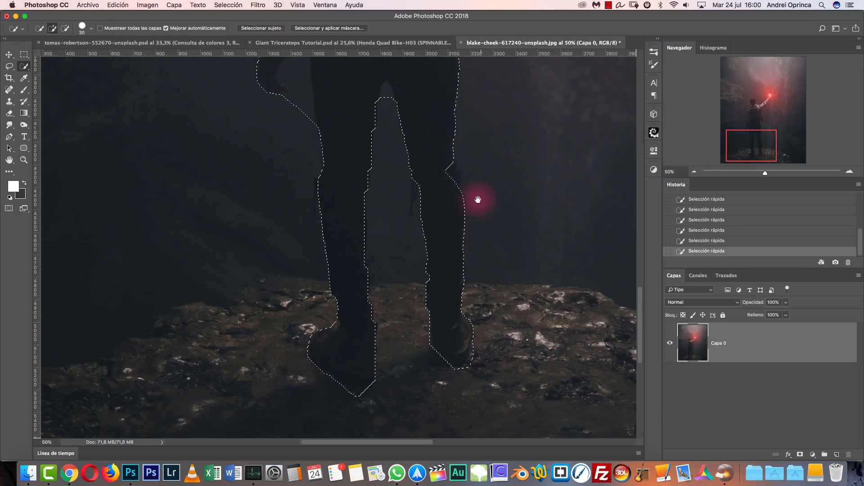
pyautogui.scroll(5, 477, 252)
pyautogui.moveTo(443, 282); pyautogui.dragTo(446, 281)
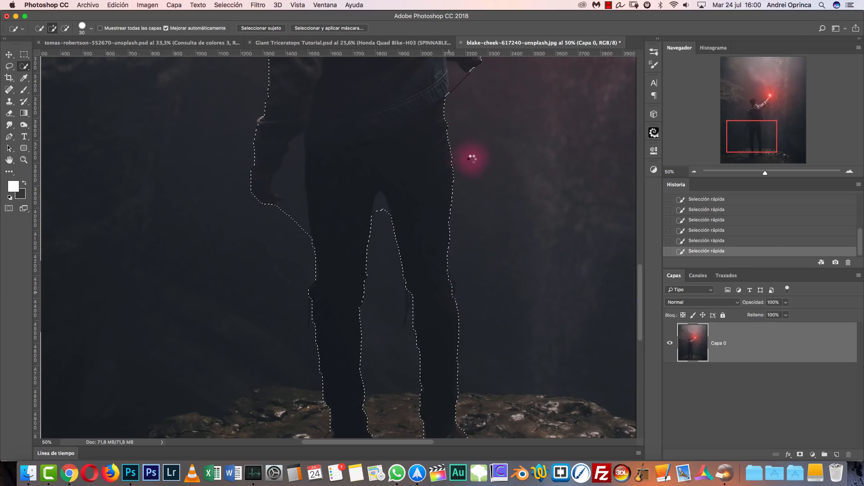
# Add the missing edges of the raised sleeve and the hood to the selection, reducing the selection brush to 15 px.
pyautogui.scroll(10, 470, 324)
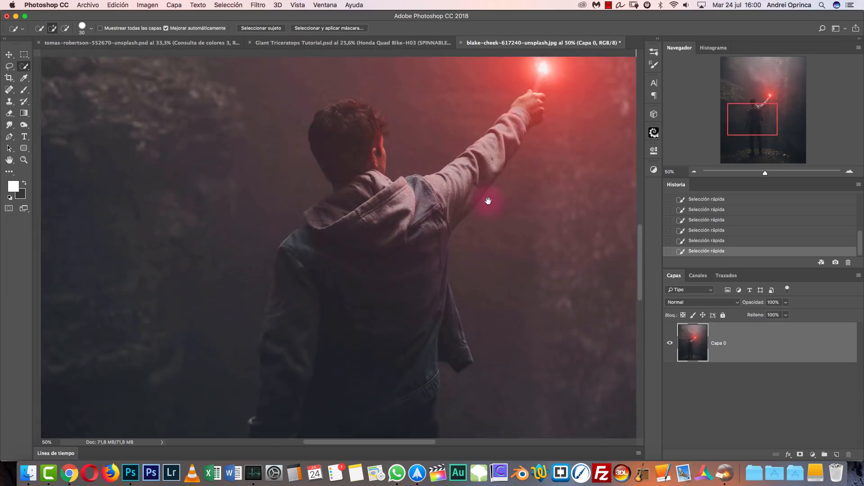
pyautogui.moveTo(452, 238); pyautogui.dragTo(428, 252)
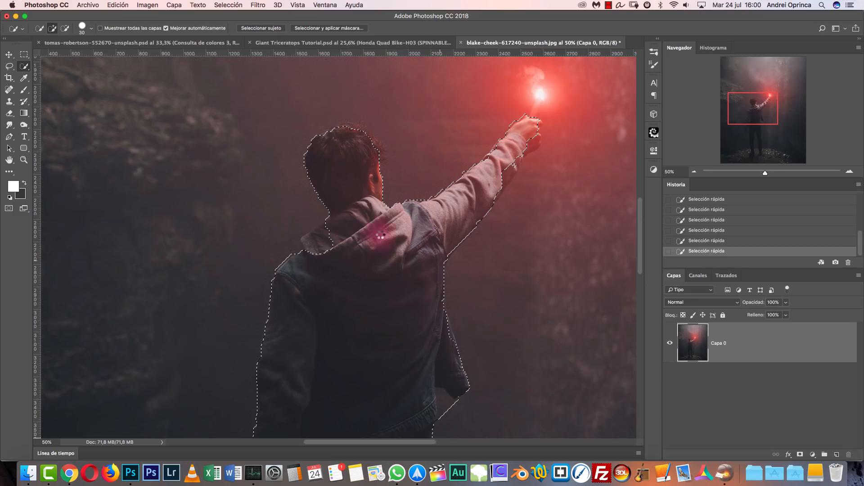
pyautogui.moveTo(528, 153); pyautogui.dragTo(503, 179)
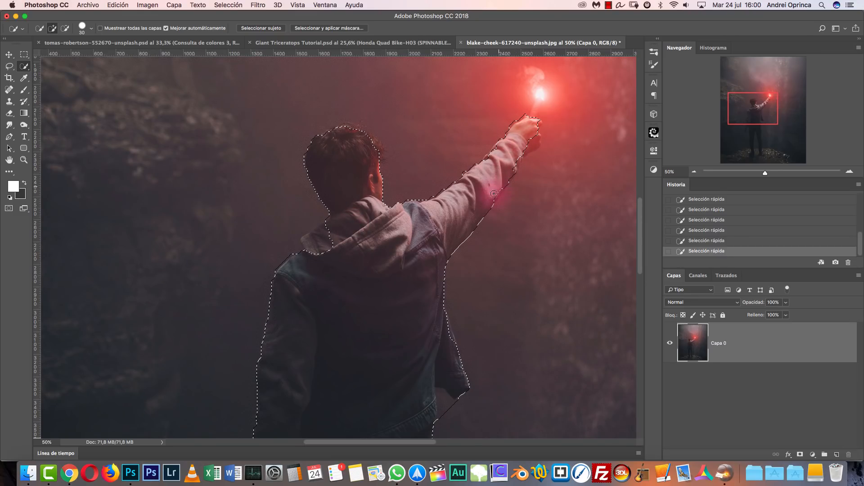
pyautogui.press('[')
pyautogui.press('[')
pyautogui.press('[')
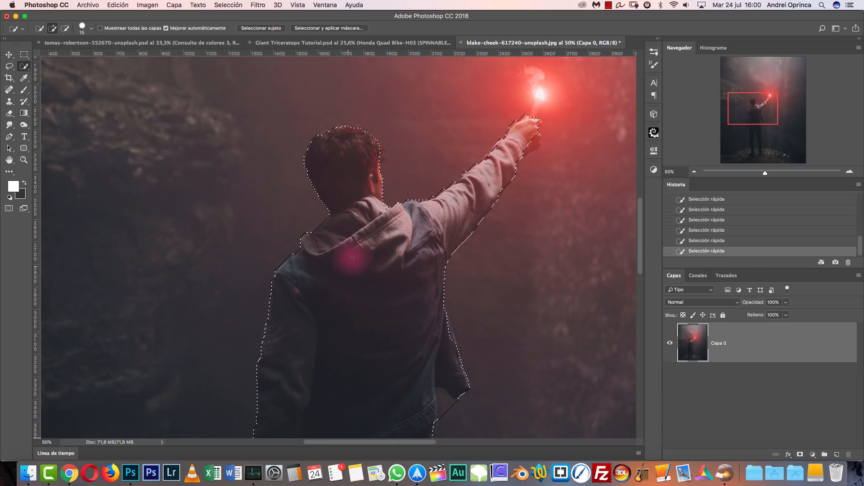
# Subtract the background between the man's lowered hand and his hip from the selection.
pyautogui.moveTo(383, 335); pyautogui.dragTo(370, 184)
pyautogui.moveTo(372, 249); pyautogui.dragTo(370, 148)
pyautogui.moveTo(270, 238)
pyautogui.mouseDown()
pyautogui.moveTo(264, 265)
pyautogui.moveTo(284, 341)
pyautogui.mouseUp()
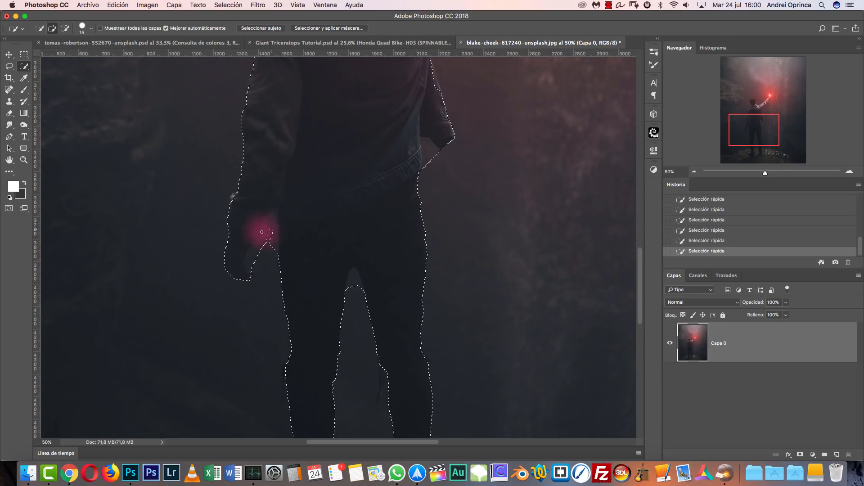
# Enter Quick Mask mode and choose a hard round brush with 100% hardness.
pyautogui.click(10, 214)
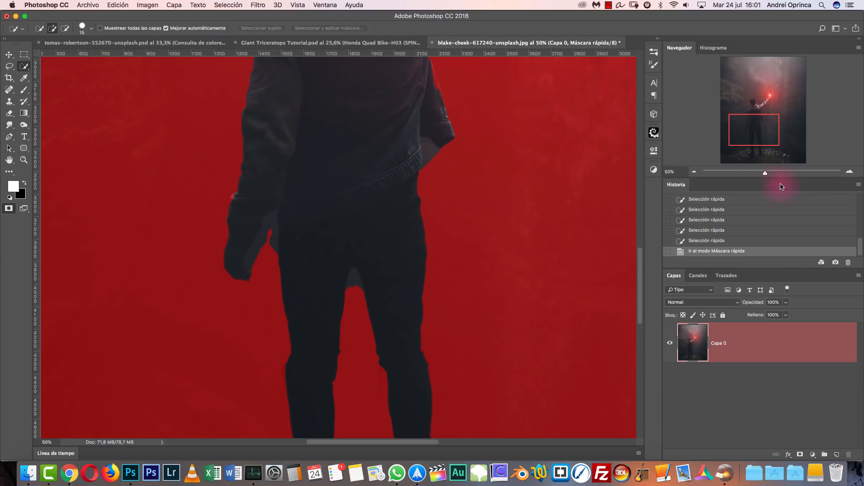
pyautogui.click(24, 90)
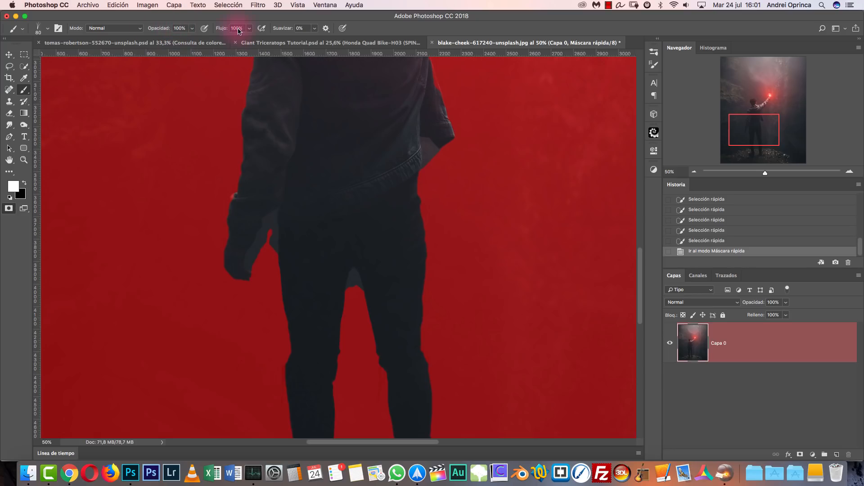
pyautogui.press('super+1')
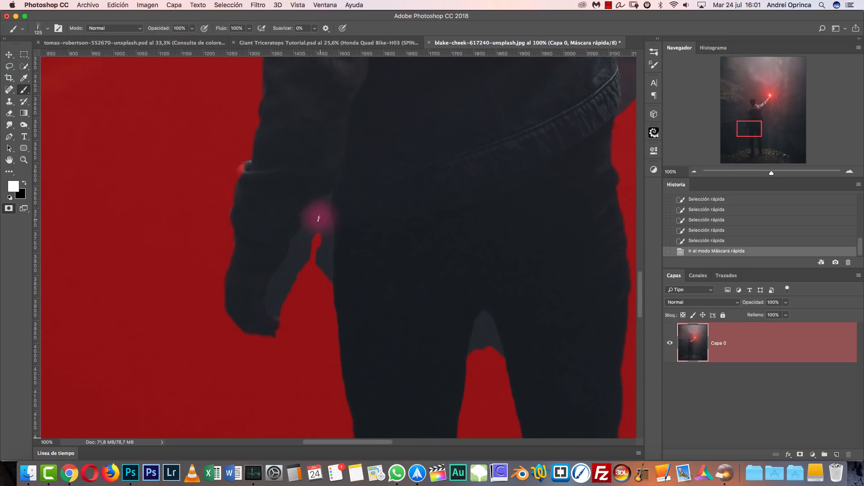
pyautogui.moveTo(318, 219); pyautogui.dragTo(334, 221)
pyautogui.rightClick(334, 221)
pyautogui.click(390, 283)
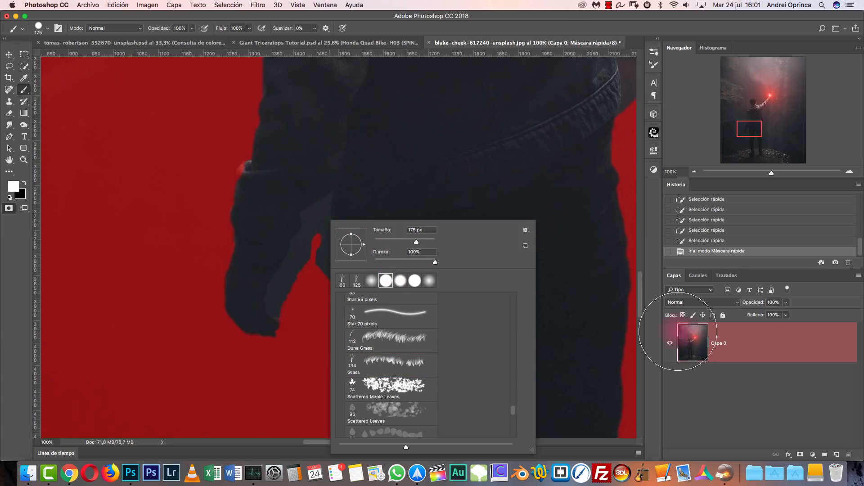
pyautogui.click(696, 332)
# Set the brush to 30 px and paint black over the gap between the lowered hand and the hip.
pyautogui.press('[')
pyautogui.press('[')
pyautogui.press('[')
pyautogui.press('[')
pyautogui.press('[')
pyautogui.press('[')
pyautogui.press('[')
pyautogui.moveTo(306, 235); pyautogui.dragTo(313, 231)
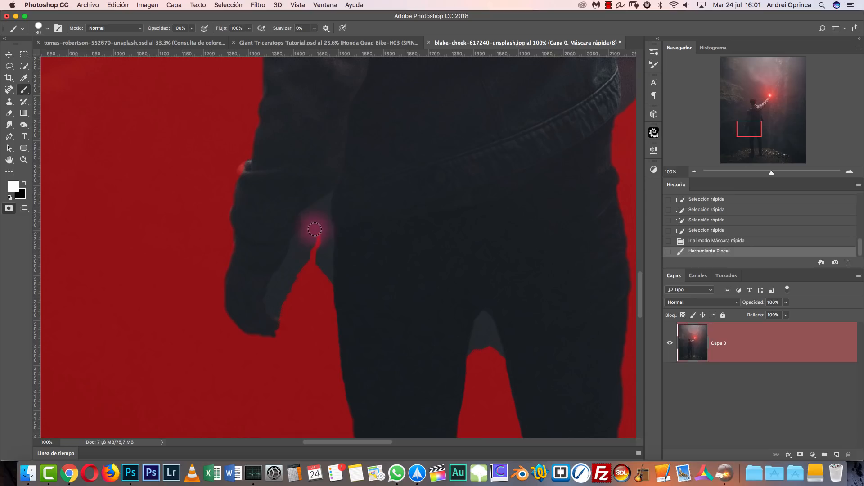
pyautogui.press('z')
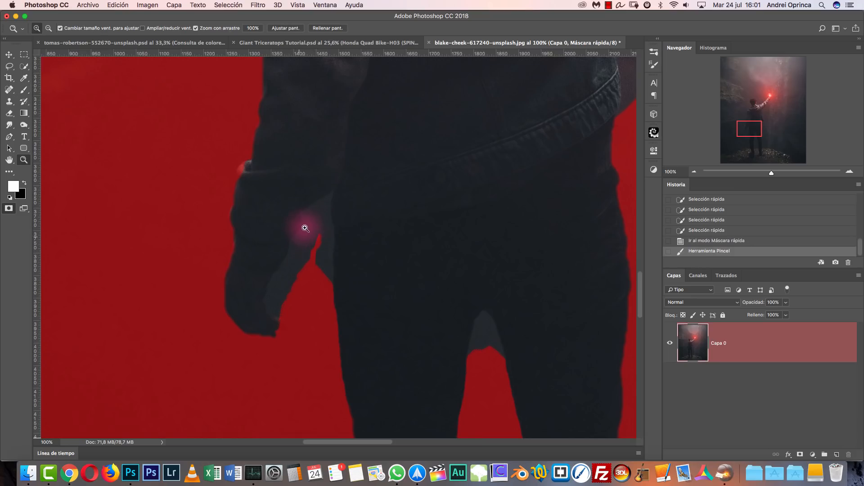
pyautogui.press('b')
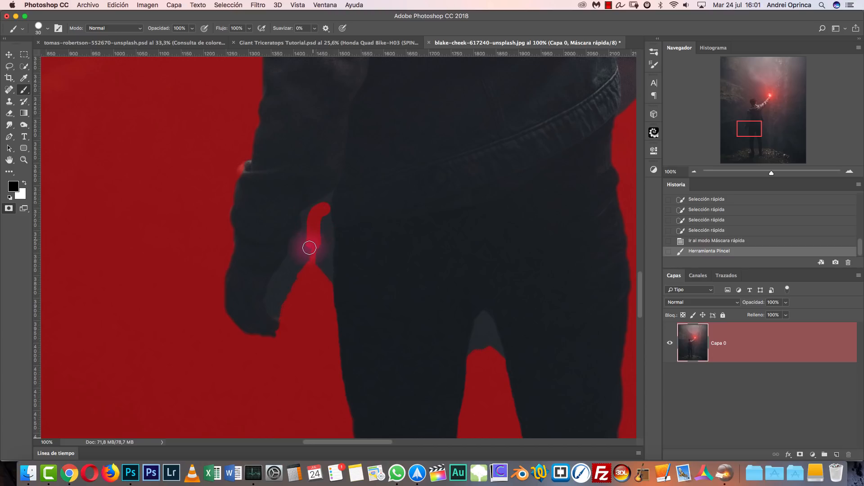
pyautogui.moveTo(302, 266); pyautogui.dragTo(297, 272)
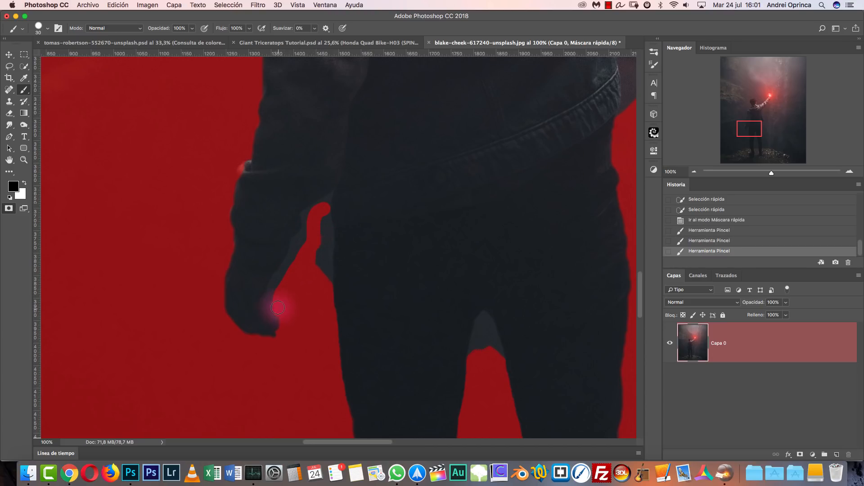
pyautogui.moveTo(278, 308); pyautogui.dragTo(296, 291)
# Mask the narrow upper tip of the gap between forearm and hip with a 10 px brush at 400% zoom.
pyautogui.click(846, 174)
pyautogui.press('super+1')
pyautogui.click(848, 176)
pyautogui.click(848, 176)
pyautogui.click(848, 175)
pyautogui.moveTo(347, 224)
pyautogui.mouseDown()
pyautogui.moveTo(538, 342)
pyautogui.moveTo(547, 360)
pyautogui.mouseUp()
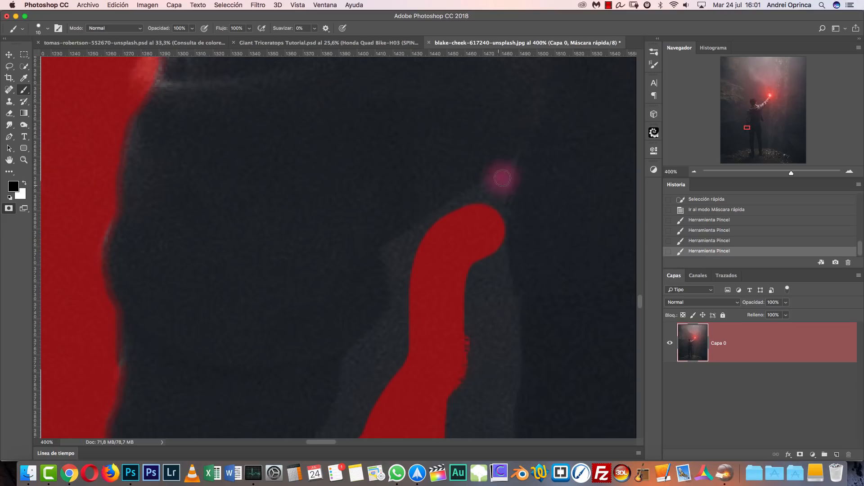
pyautogui.moveTo(463, 199); pyautogui.dragTo(500, 178)
# Set the brush to 15 px and mask the upper part of the gap between the forearm and hip out to both edges.
pyautogui.press(']')
pyautogui.rightClick(507, 203)
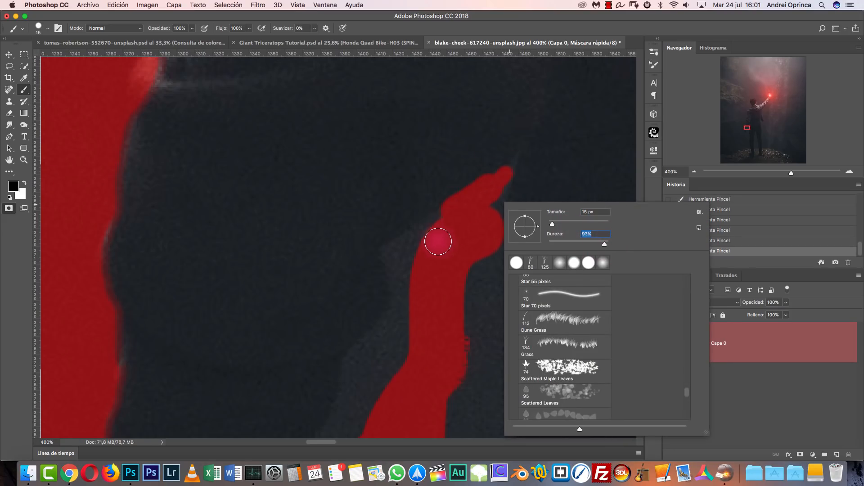
pyautogui.press('Return')
pyautogui.moveTo(444, 228)
pyautogui.mouseDown()
pyautogui.moveTo(398, 255)
pyautogui.moveTo(397, 309)
pyautogui.moveTo(354, 367)
pyautogui.moveTo(353, 391)
pyautogui.mouseUp()
pyautogui.moveTo(498, 180)
pyautogui.mouseDown()
pyautogui.moveTo(490, 212)
pyautogui.moveTo(502, 317)
pyautogui.moveTo(453, 368)
pyautogui.mouseUp()
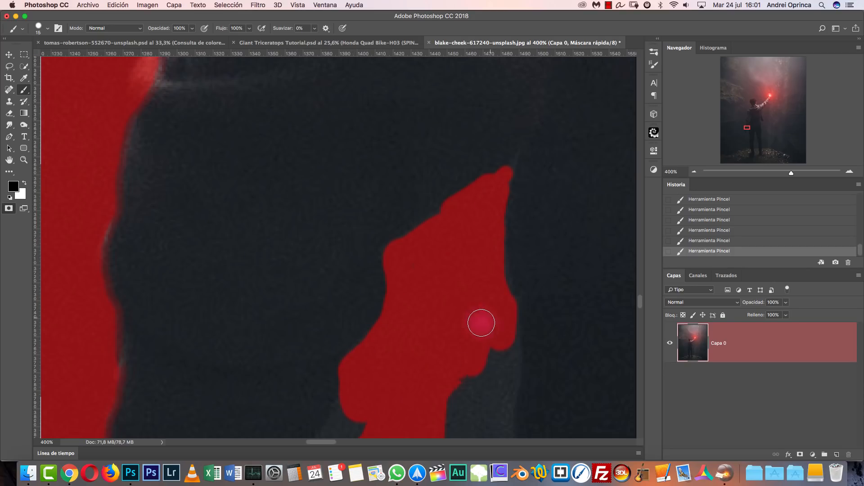
# Enlarge the brush to 25 px and mask the rest of the gap around the lowered hand, keeping the fingers unmasked.
pyautogui.click(694, 172)
pyautogui.press(']')
pyautogui.press(']')
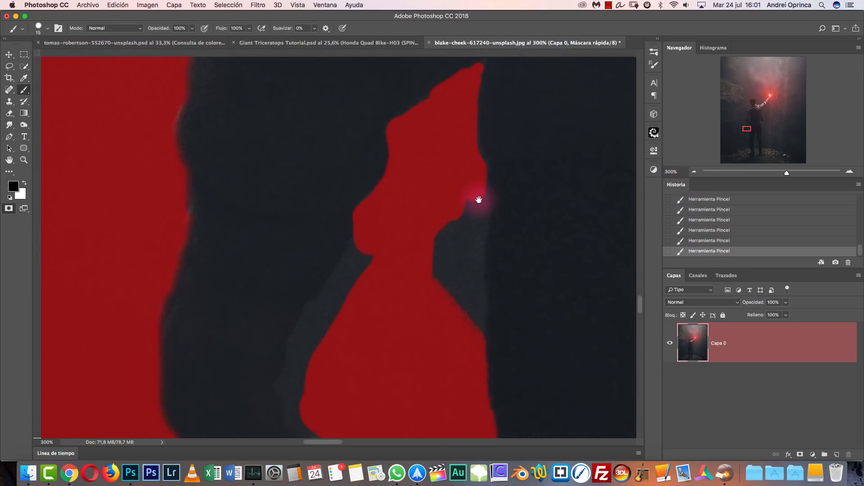
pyautogui.moveTo(459, 264)
pyautogui.mouseDown()
pyautogui.moveTo(469, 207)
pyautogui.moveTo(461, 276)
pyautogui.moveTo(432, 311)
pyautogui.moveTo(408, 306)
pyautogui.moveTo(391, 220)
pyautogui.moveTo(379, 224)
pyautogui.moveTo(314, 335)
pyautogui.moveTo(298, 396)
pyautogui.mouseUp()
pyautogui.moveTo(340, 366); pyautogui.dragTo(393, 237)
pyautogui.press('super+r')
pyautogui.moveTo(372, 293)
pyautogui.mouseDown()
pyautogui.moveTo(383, 318)
pyautogui.moveTo(369, 322)
pyautogui.moveTo(362, 342)
pyautogui.moveTo(374, 335)
pyautogui.moveTo(348, 353)
pyautogui.moveTo(385, 308)
pyautogui.moveTo(372, 316)
pyautogui.moveTo(369, 360)
pyautogui.moveTo(422, 277)
pyautogui.mouseUp()
pyautogui.press('x')
pyautogui.moveTo(353, 288)
pyautogui.mouseDown()
pyautogui.moveTo(346, 249)
pyautogui.moveTo(362, 205)
pyautogui.moveTo(357, 278)
pyautogui.moveTo(392, 277)
pyautogui.moveTo(405, 289)
pyautogui.moveTo(356, 285)
pyautogui.moveTo(421, 307)
pyautogui.moveTo(424, 333)
pyautogui.moveTo(315, 378)
pyautogui.moveTo(398, 384)
pyautogui.mouseUp()
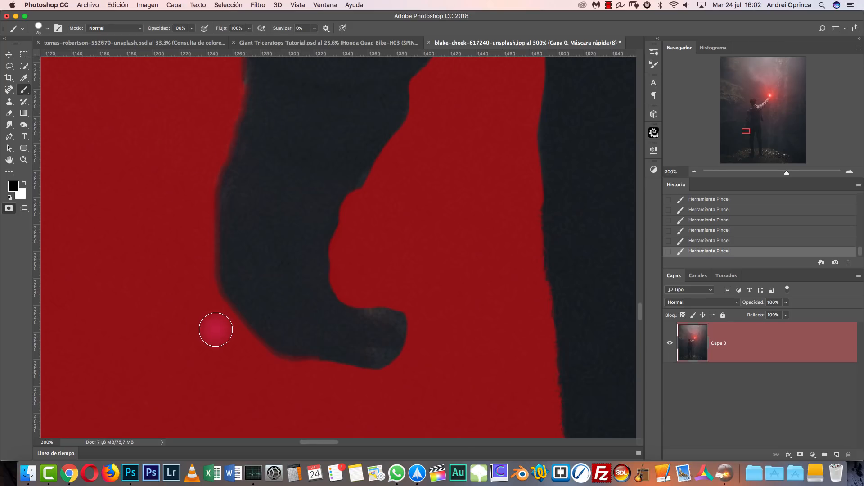
# Mask the unpainted wedge at the crotch between the thighs, tracing its edge at 10 px and filling it with a larger brush.
pyautogui.press('super+1')
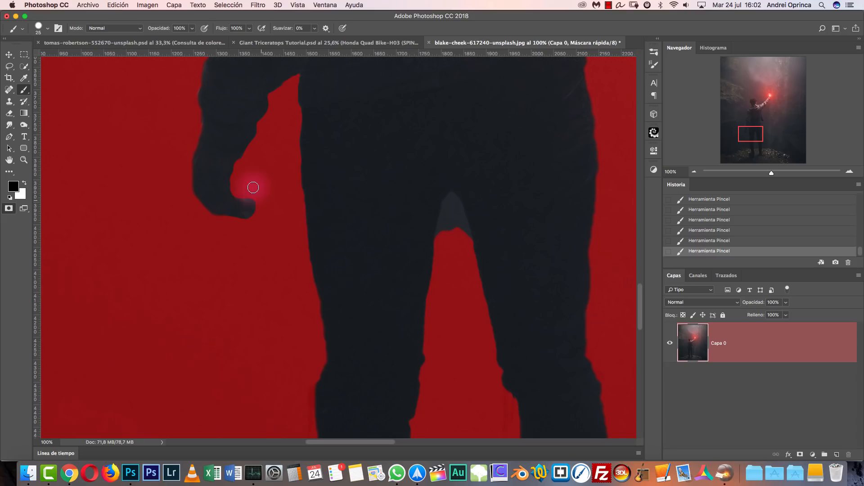
pyautogui.click(852, 172)
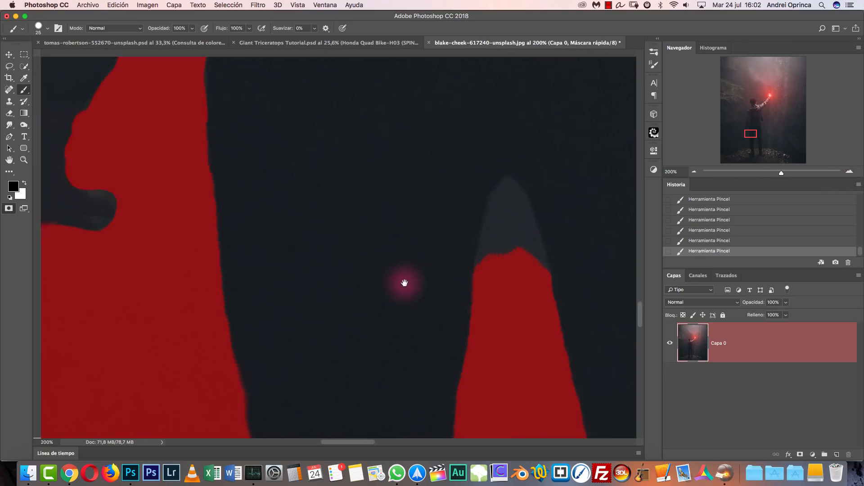
pyautogui.press('[')
pyautogui.moveTo(431, 223)
pyautogui.mouseDown()
pyautogui.moveTo(414, 241)
pyautogui.moveTo(404, 279)
pyautogui.mouseUp()
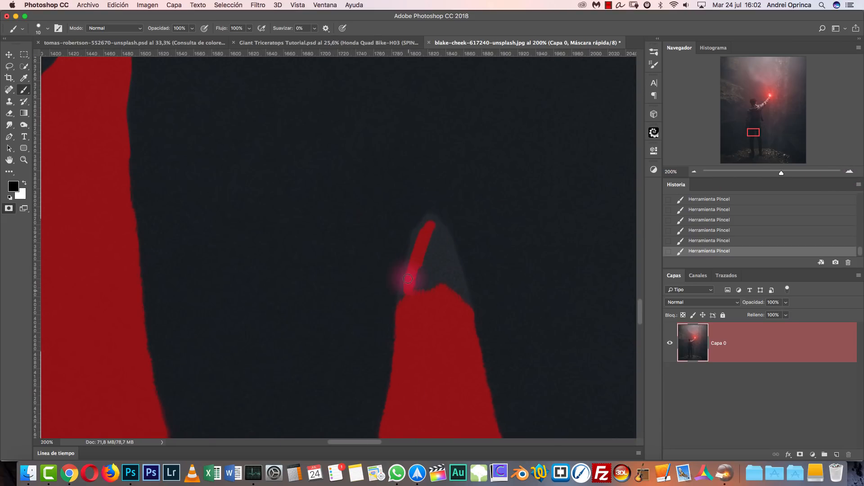
pyautogui.press(']')
pyautogui.press(']')
pyautogui.press(']')
pyautogui.press(']')
pyautogui.moveTo(431, 227)
pyautogui.mouseDown()
pyautogui.moveTo(414, 271)
pyautogui.moveTo(431, 233)
pyautogui.moveTo(450, 291)
pyautogui.moveTo(437, 268)
pyautogui.moveTo(442, 288)
pyautogui.moveTo(478, 369)
pyautogui.moveTo(430, 263)
pyautogui.moveTo(404, 360)
pyautogui.mouseUp()
# Trace black along the edges of the gap between the denim jacket and the hanging sleeve, starting with a 15 px brush.
pyautogui.press('[')
pyautogui.press('[')
pyautogui.press('[')
pyautogui.press('super+1')
pyautogui.moveTo(568, 195); pyautogui.dragTo(453, 373)
pyautogui.click(849, 172)
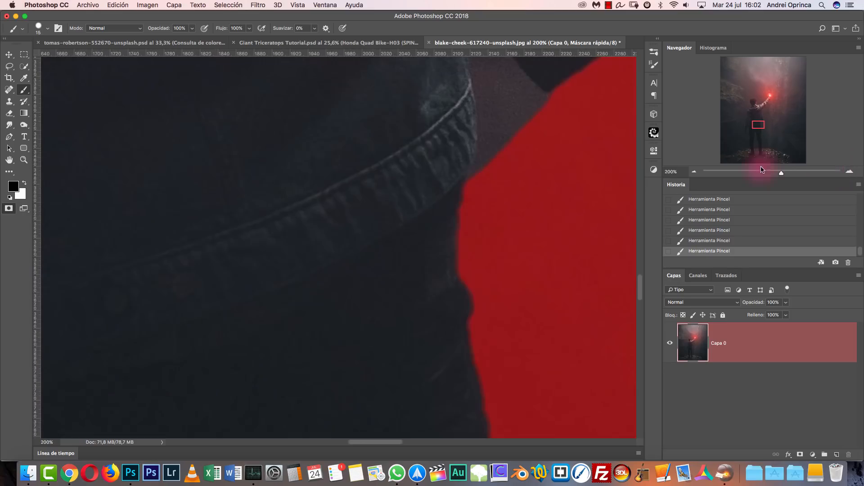
pyautogui.press('[')
pyautogui.moveTo(331, 188); pyautogui.dragTo(348, 263)
pyautogui.moveTo(337, 224); pyautogui.dragTo(342, 270)
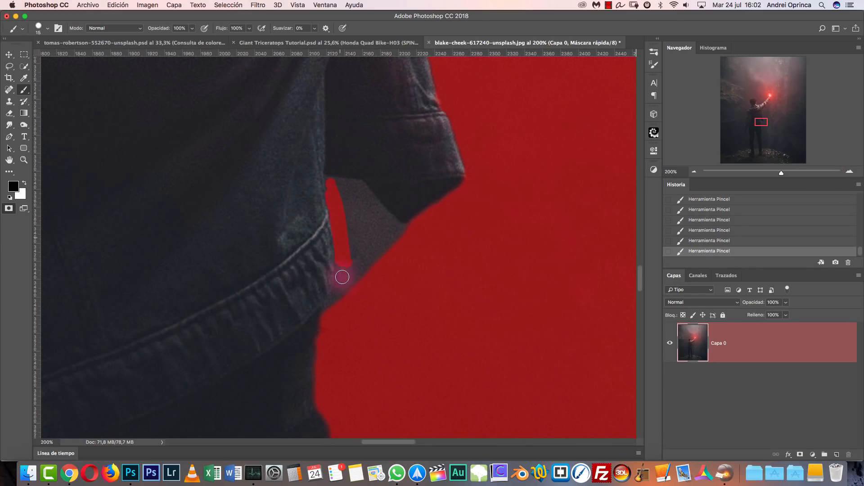
pyautogui.press(']')
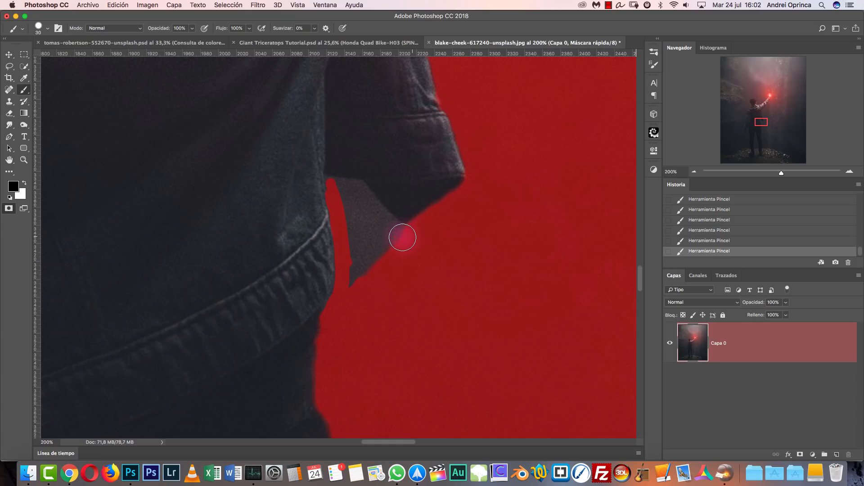
pyautogui.moveTo(407, 238); pyautogui.dragTo(377, 215)
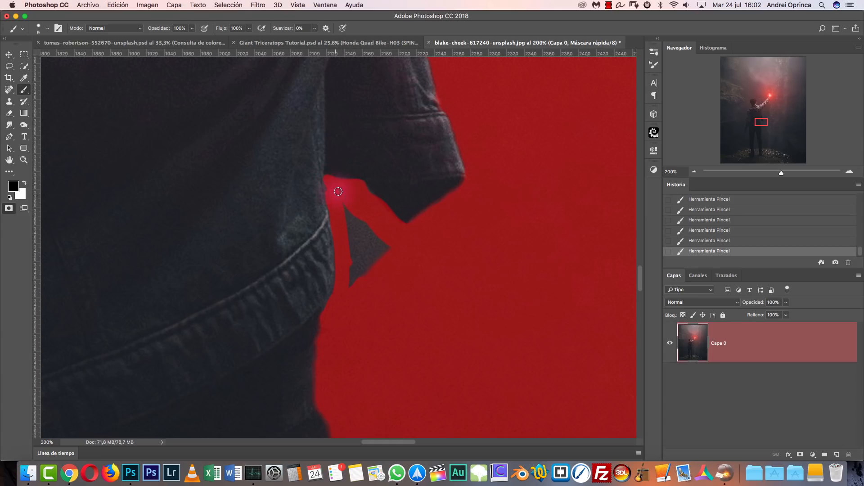
# Fill the remaining unmasked patch between the jacket and the hanging sleeve using a 25 px brush.
pyautogui.press(']')
pyautogui.press(']')
pyautogui.press(']')
pyautogui.press(']')
pyautogui.moveTo(345, 201)
pyautogui.mouseDown()
pyautogui.moveTo(355, 278)
pyautogui.moveTo(375, 269)
pyautogui.moveTo(391, 274)
pyautogui.moveTo(446, 220)
pyautogui.mouseUp()
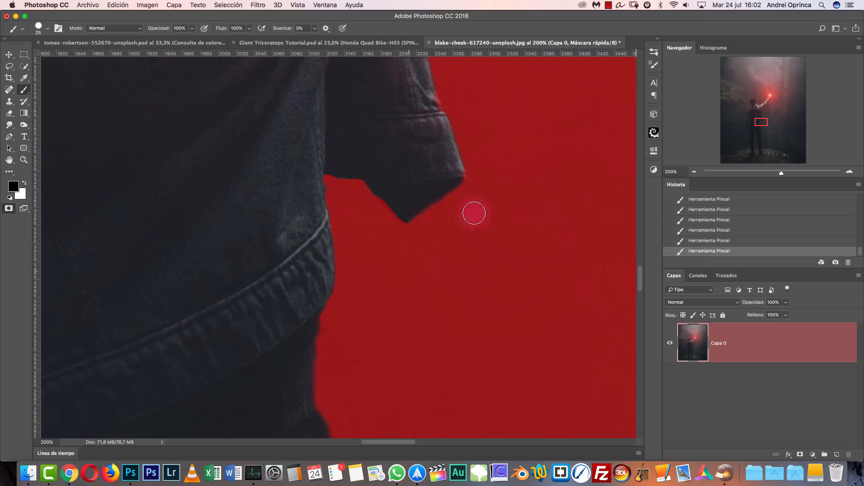
# Refine the jacket's outline between the hanging sleeve and the raised arm at 300% zoom, restoring missing fabric with a 15 px white brush.
pyautogui.click(694, 172)
pyautogui.click(694, 172)
pyautogui.scroll(10, 450, 247)
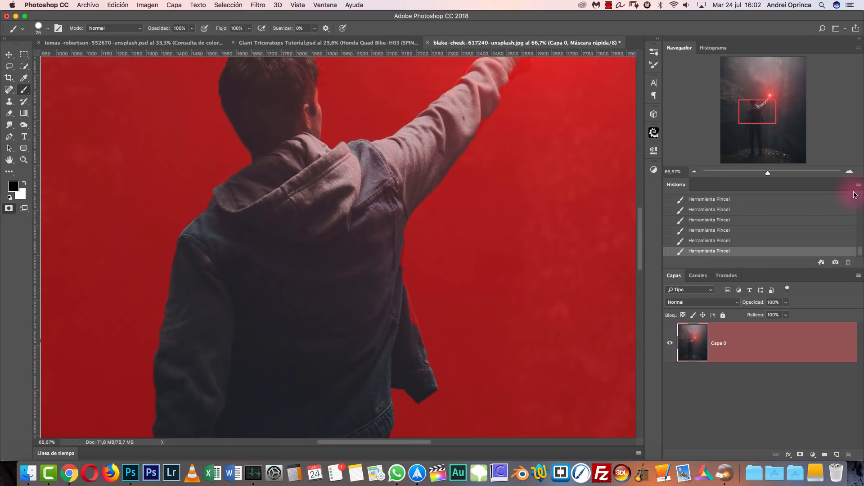
pyautogui.click(847, 172)
pyautogui.click(847, 172)
pyautogui.click(848, 172)
pyautogui.moveTo(535, 334); pyautogui.dragTo(247, 129)
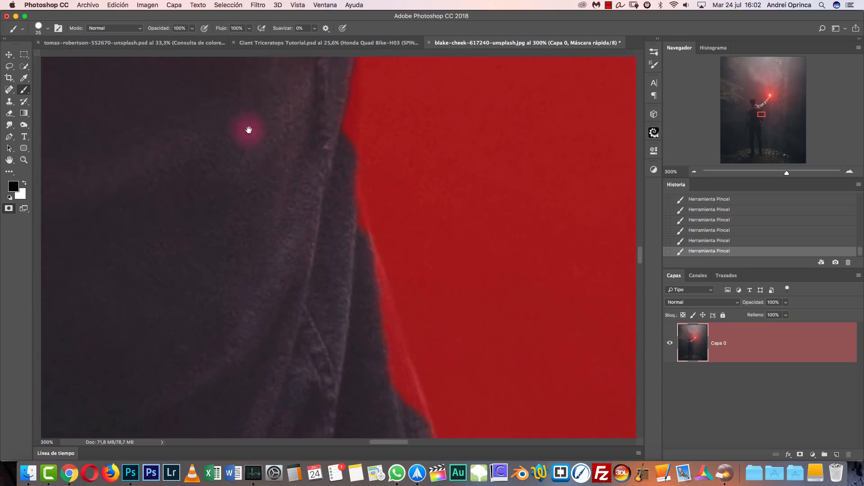
pyautogui.moveTo(377, 297)
pyautogui.mouseDown()
pyautogui.moveTo(317, 191)
pyautogui.moveTo(379, 361)
pyautogui.moveTo(339, 302)
pyautogui.moveTo(385, 331)
pyautogui.mouseUp()
pyautogui.press('x')
pyautogui.press('[')
pyautogui.moveTo(375, 185); pyautogui.dragTo(397, 315)
pyautogui.press('x')
pyautogui.moveTo(326, 114)
pyautogui.mouseDown()
pyautogui.moveTo(318, 204)
pyautogui.moveTo(321, 179)
pyautogui.moveTo(325, 287)
pyautogui.mouseUp()
pyautogui.moveTo(360, 149); pyautogui.dragTo(372, 349)
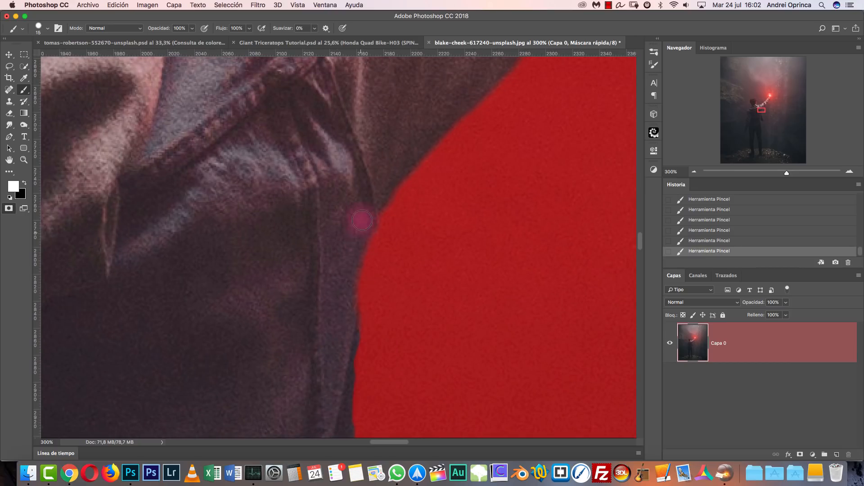
# Paint white over the underside of the raised hand and forearm sleeve to remove them from the mask.
pyautogui.moveTo(407, 181); pyautogui.dragTo(332, 380)
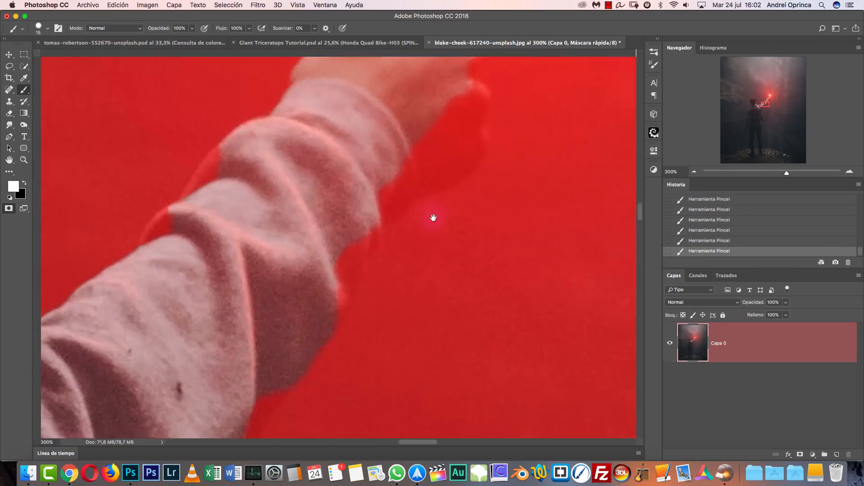
pyautogui.press('super+r')
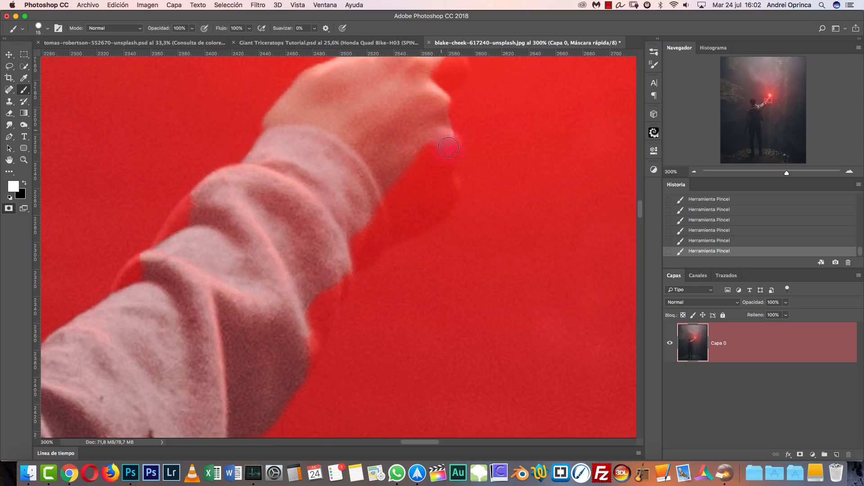
pyautogui.moveTo(415, 223); pyautogui.dragTo(429, 144)
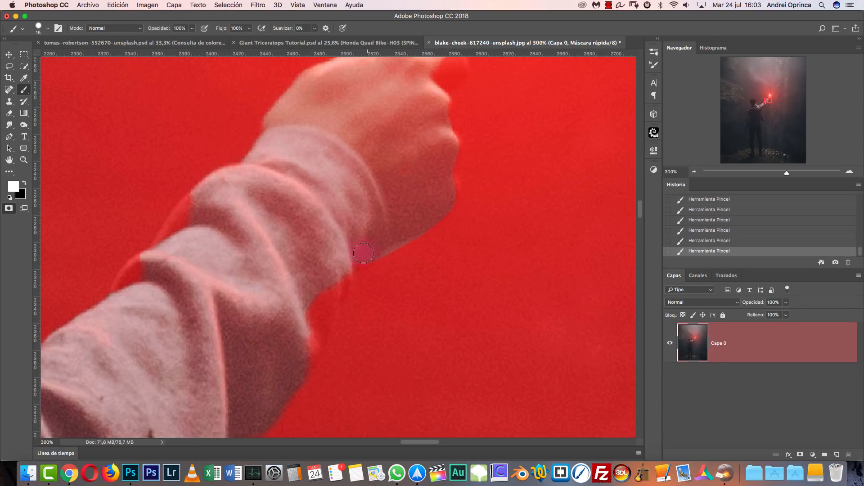
pyautogui.moveTo(418, 208); pyautogui.dragTo(444, 154)
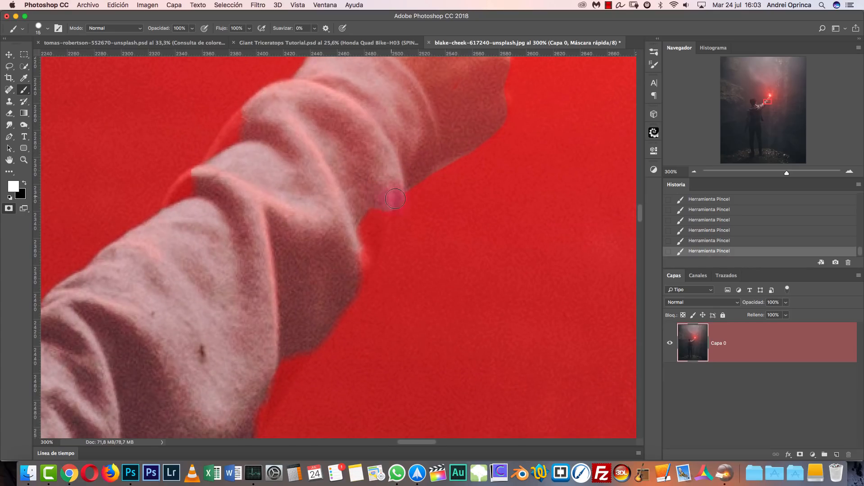
pyautogui.moveTo(376, 212); pyautogui.dragTo(423, 81)
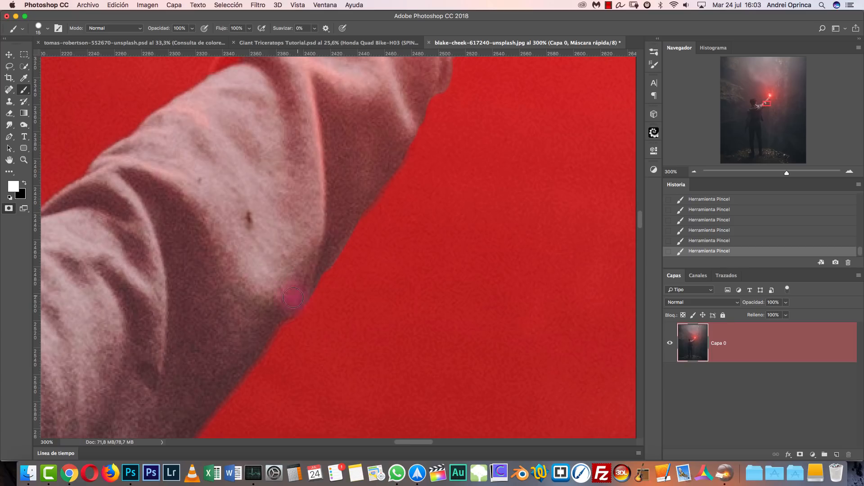
# Restore the masked folds on the upper side of the raised sleeve and the missing fingertip with the 15 px white brush.
pyautogui.moveTo(355, 128); pyautogui.dragTo(357, 353)
pyautogui.moveTo(269, 240); pyautogui.dragTo(277, 231)
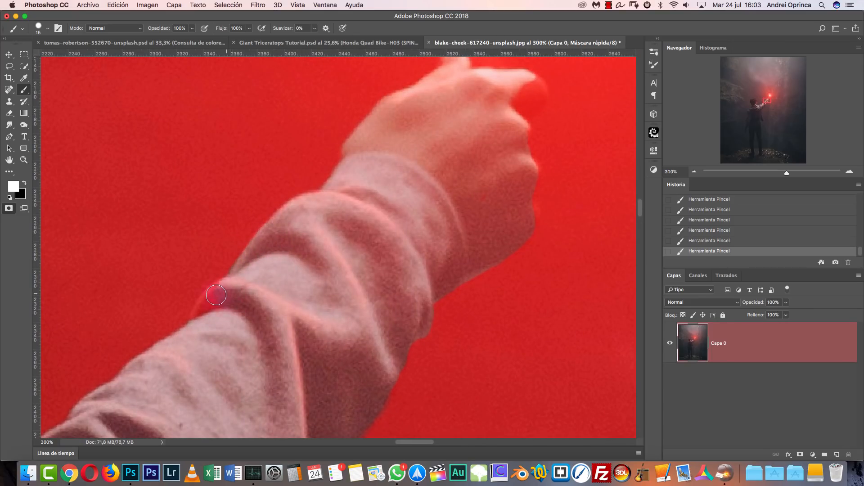
pyautogui.moveTo(386, 183)
pyautogui.mouseDown()
pyautogui.moveTo(298, 372)
pyautogui.moveTo(404, 214)
pyautogui.mouseUp()
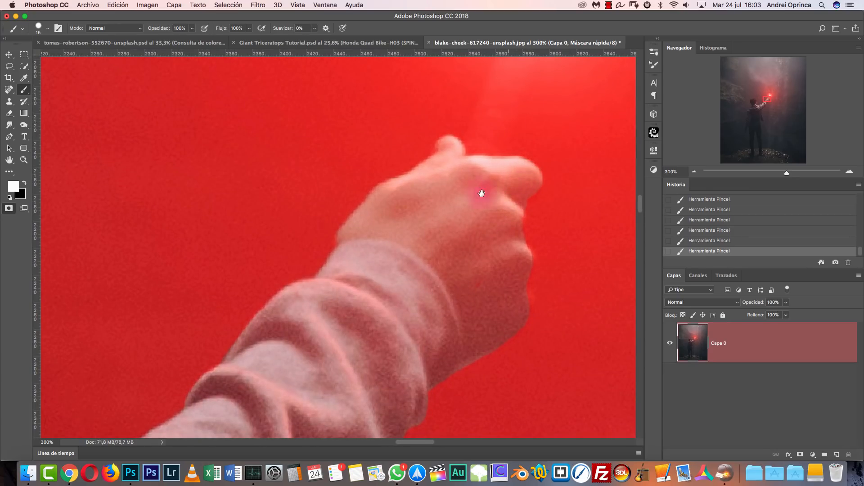
pyautogui.moveTo(507, 123); pyautogui.dragTo(463, 237)
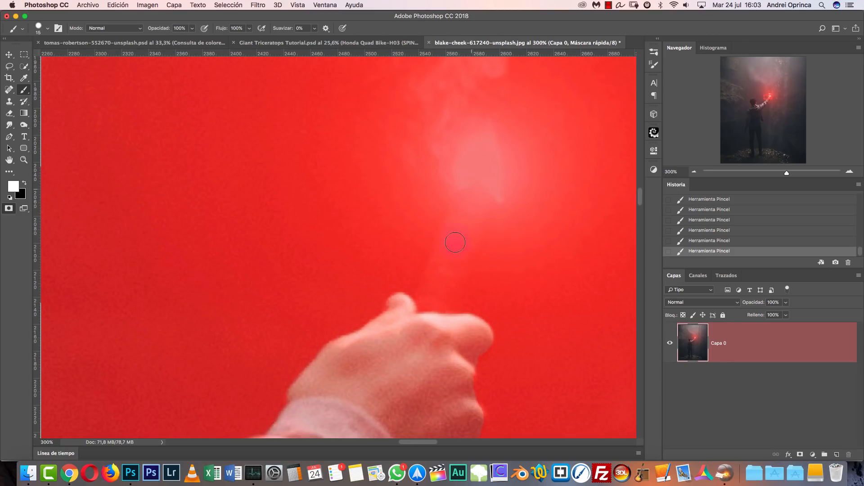
pyautogui.moveTo(468, 284); pyautogui.dragTo(447, 148)
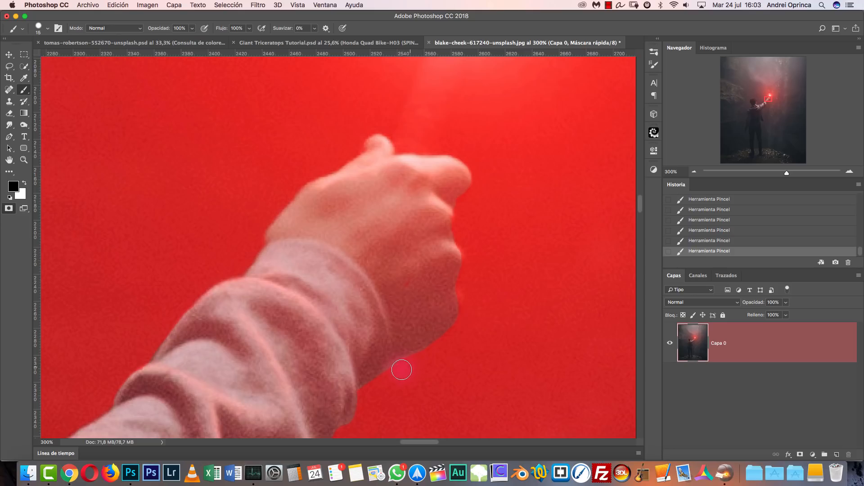
# Zoom to 300% on the head and paint white along the face edge beside the ear to recover the cheek.
pyautogui.click(694, 172)
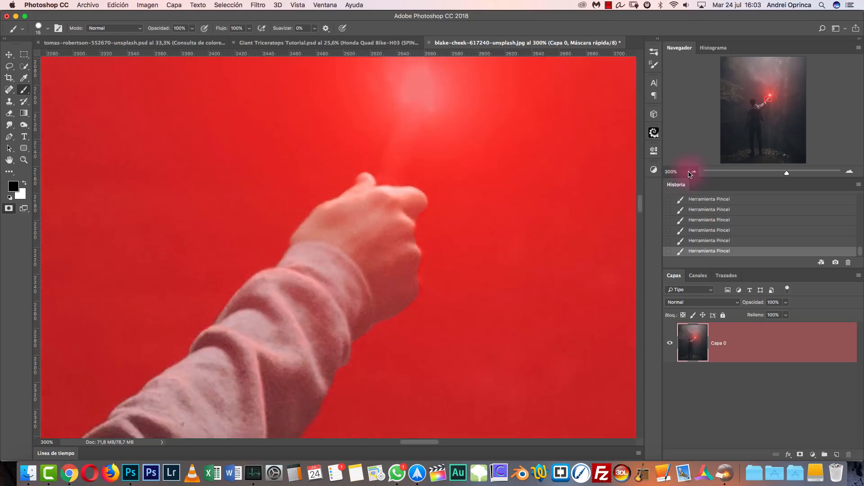
pyautogui.click(693, 171)
pyautogui.moveTo(442, 271); pyautogui.dragTo(618, 173)
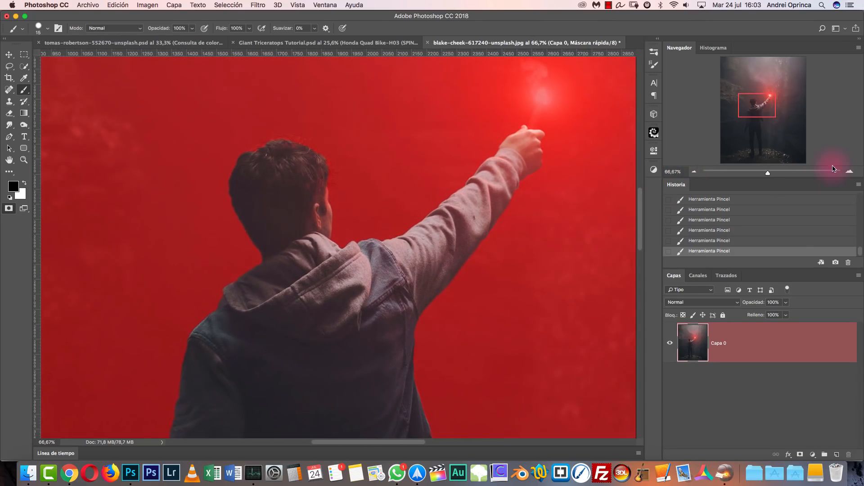
pyautogui.click(850, 174)
pyautogui.click(850, 174)
pyautogui.click(849, 174)
pyautogui.moveTo(441, 205); pyautogui.dragTo(479, 432)
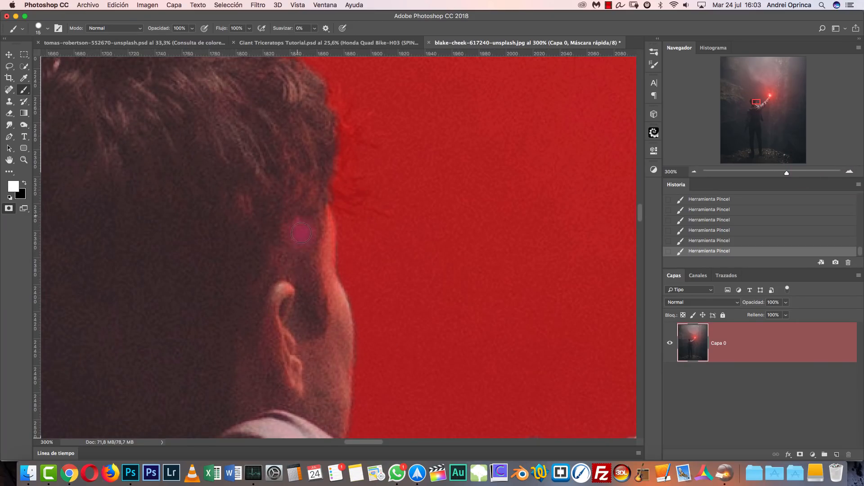
# Restore the masked outer corner of the cuff above the lowered hand with the 15 px white brush at 500% zoom.
pyautogui.click(694, 172)
pyautogui.click(694, 172)
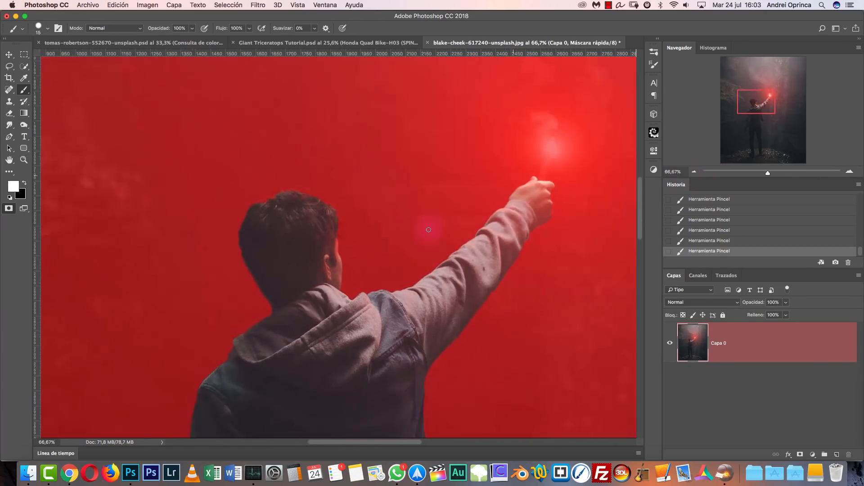
pyautogui.moveTo(427, 288); pyautogui.dragTo(472, 86)
pyautogui.moveTo(460, 303); pyautogui.dragTo(577, 163)
pyautogui.press('super+r')
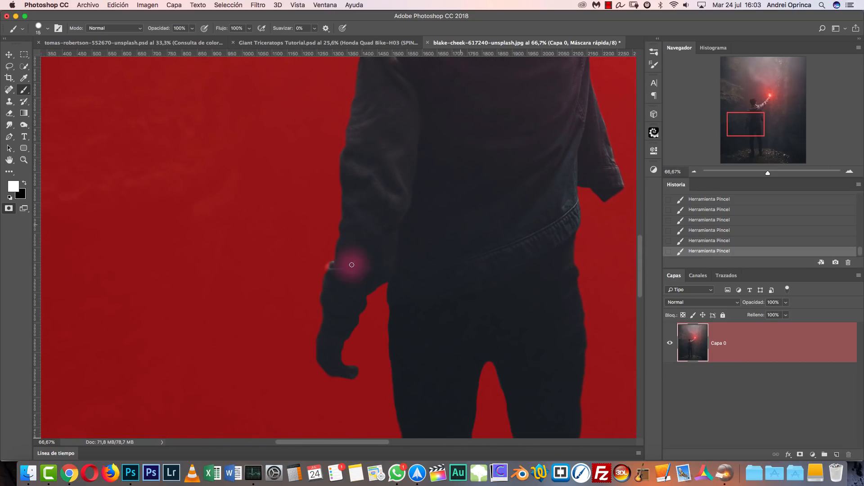
pyautogui.click(849, 173)
pyautogui.click(850, 172)
pyautogui.click(849, 173)
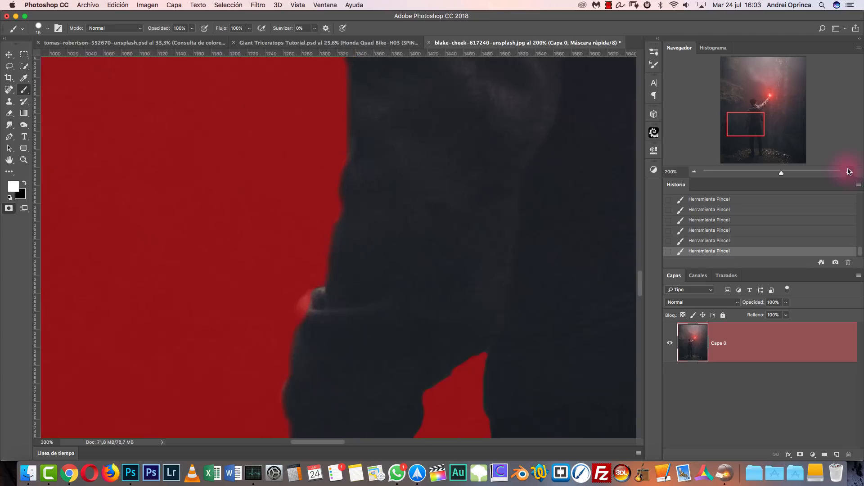
pyautogui.click(849, 172)
pyautogui.click(849, 172)
pyautogui.moveTo(349, 343)
pyautogui.mouseDown()
pyautogui.moveTo(499, 171)
pyautogui.moveTo(467, 183)
pyautogui.moveTo(427, 220)
pyautogui.moveTo(409, 328)
pyautogui.mouseUp()
pyautogui.hotkey('alt', 'space')
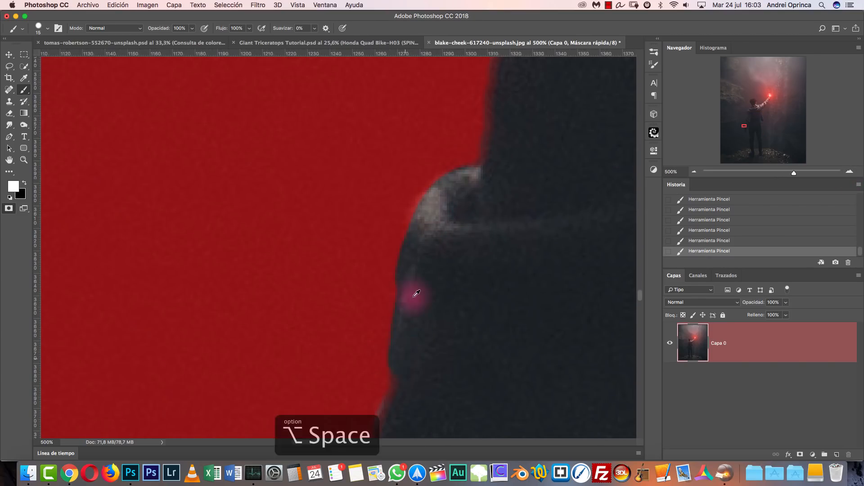
pyautogui.click(429, 272)
pyautogui.click(423, 279)
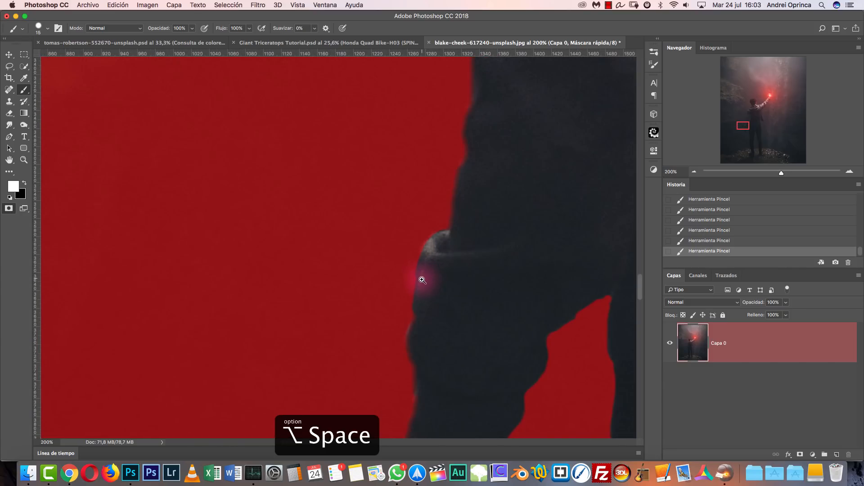
pyautogui.click(420, 289)
# Paint black with the 15 px brush over the exposed ground along the left ankle and shoe's upper edge to mask it out.
pyautogui.press('super+1')
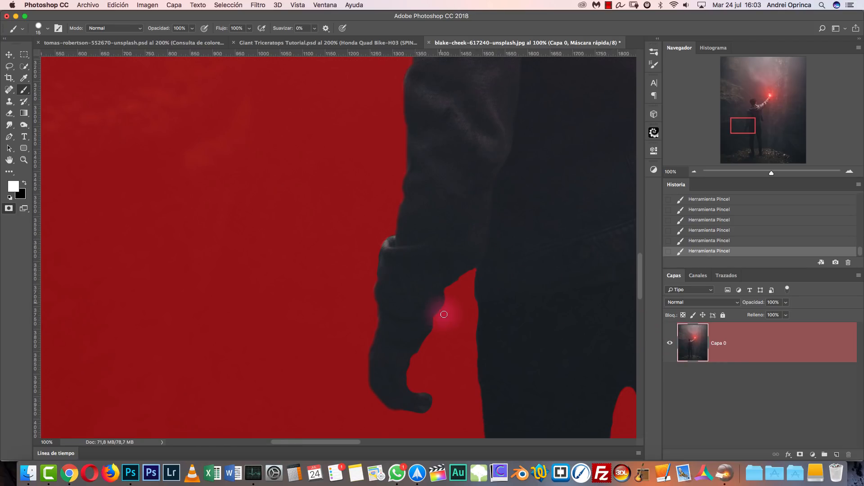
pyautogui.click(694, 171)
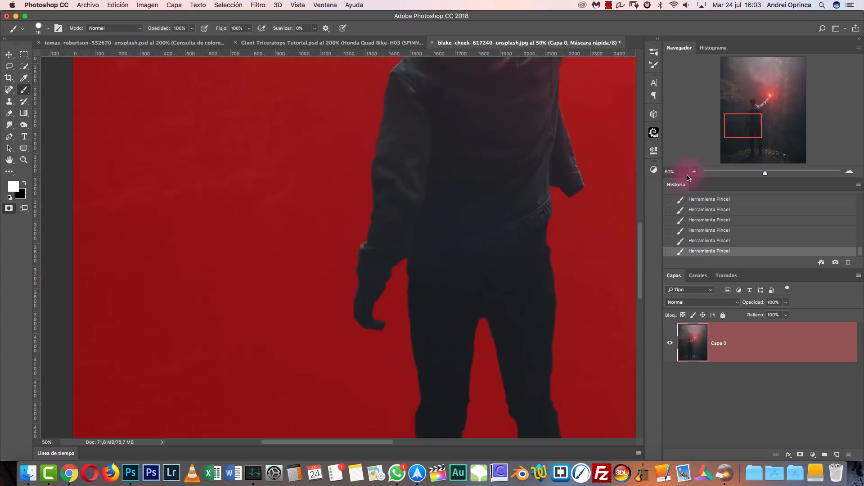
pyautogui.moveTo(457, 353); pyautogui.dragTo(444, 206)
pyautogui.press('super+r')
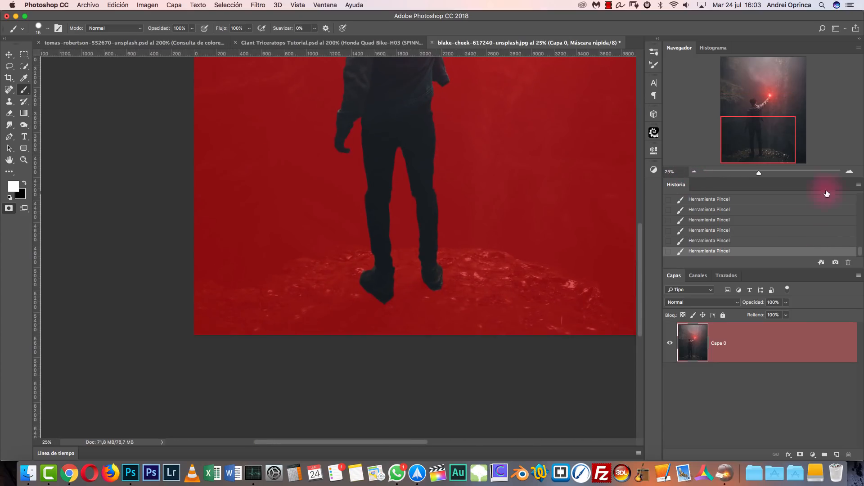
pyautogui.click(849, 173)
pyautogui.click(849, 173)
pyautogui.click(850, 173)
pyautogui.click(850, 173)
pyautogui.click(850, 173)
pyautogui.moveTo(466, 344); pyautogui.dragTo(350, 191)
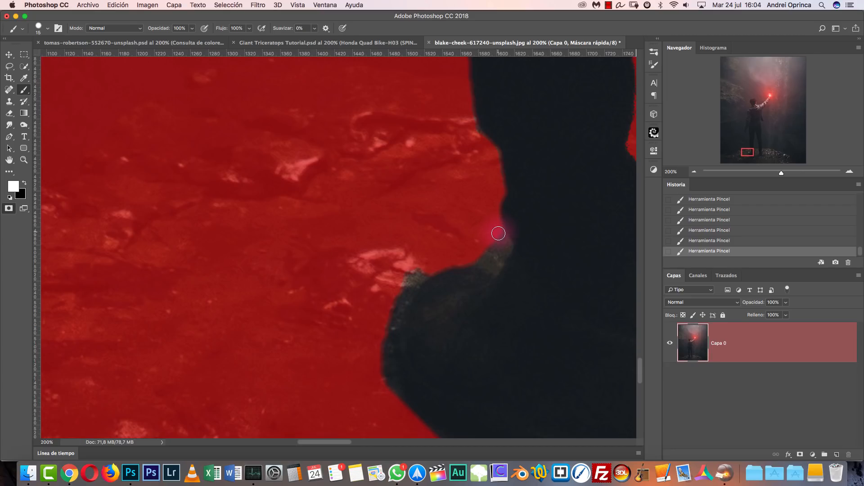
pyautogui.press('x')
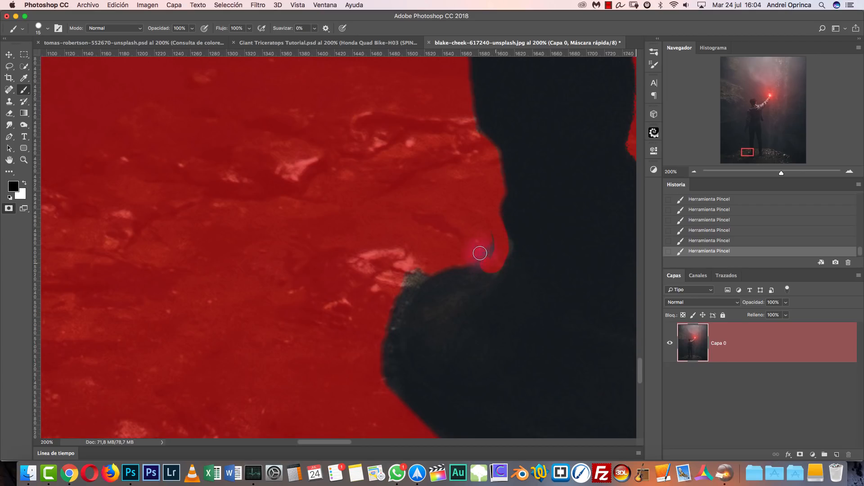
pyautogui.moveTo(495, 261)
pyautogui.mouseDown()
pyautogui.moveTo(451, 265)
pyautogui.moveTo(403, 289)
pyautogui.moveTo(396, 303)
pyautogui.mouseUp()
# Exit Quick Mask mode and add a layer mask from the resulting selection to isolate the man from his background.
pyautogui.press('super+1')
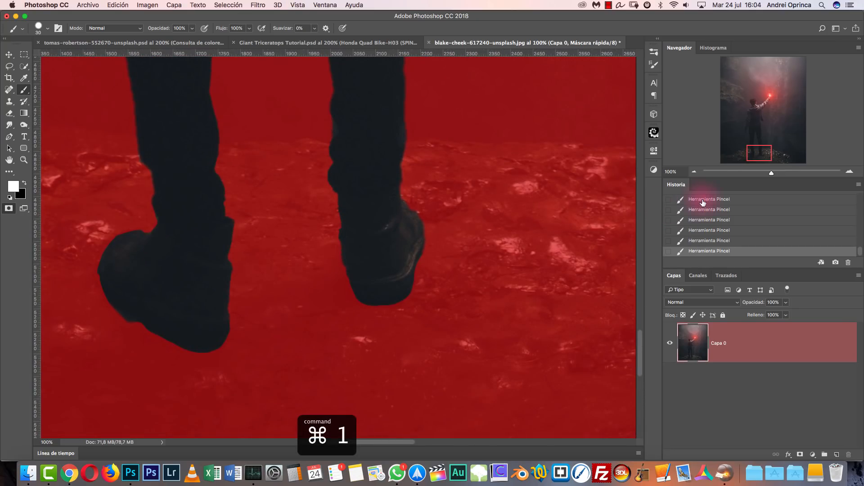
pyautogui.click(693, 173)
pyautogui.click(693, 173)
pyautogui.moveTo(434, 163); pyautogui.dragTo(466, 316)
pyautogui.press('super+r')
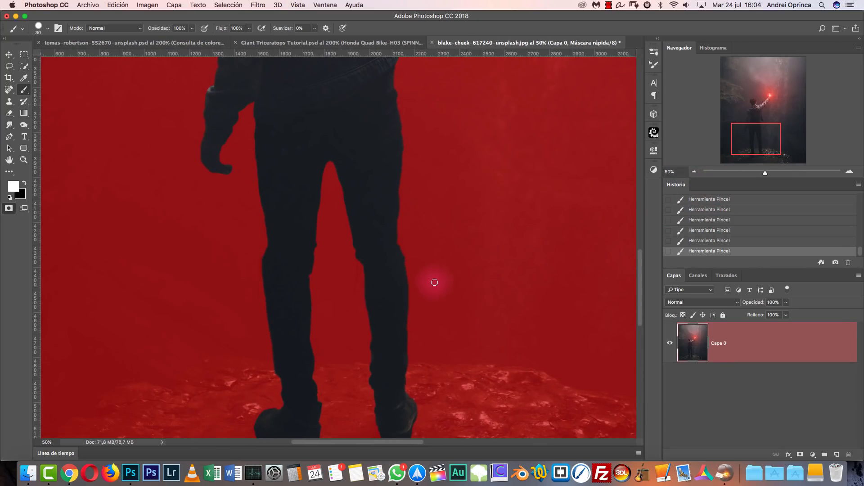
pyautogui.click(10, 209)
pyautogui.moveTo(505, 156); pyautogui.dragTo(494, 341)
pyautogui.moveTo(446, 147); pyautogui.dragTo(479, 297)
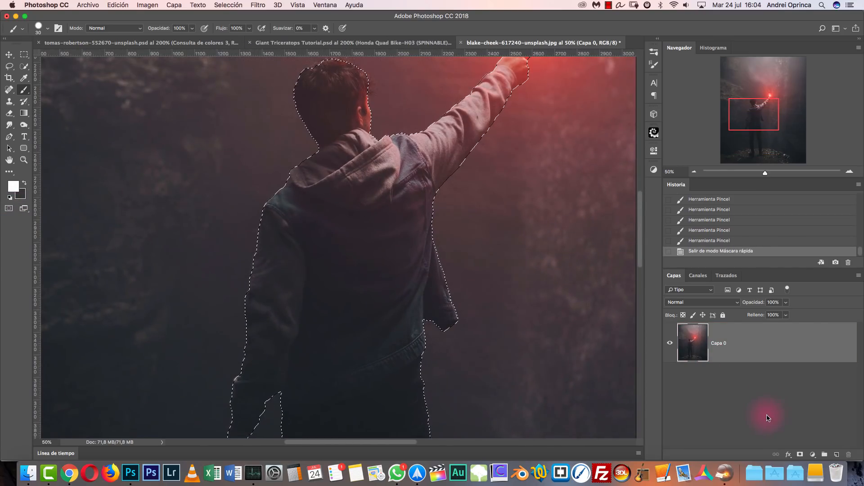
pyautogui.click(799, 455)
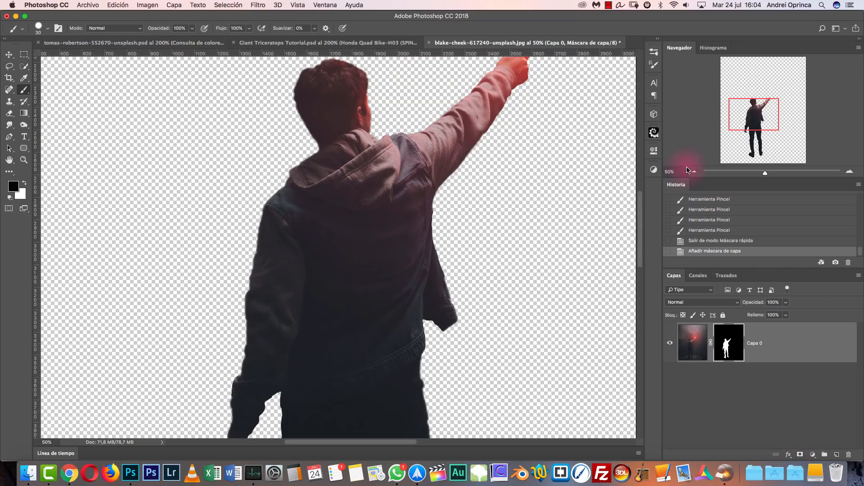
# Crop the canvas closely around the cut-out man, leaving a narrow margin on all sides.
pyautogui.click(694, 171)
pyautogui.click(693, 171)
pyautogui.moveTo(555, 243); pyautogui.dragTo(573, 110)
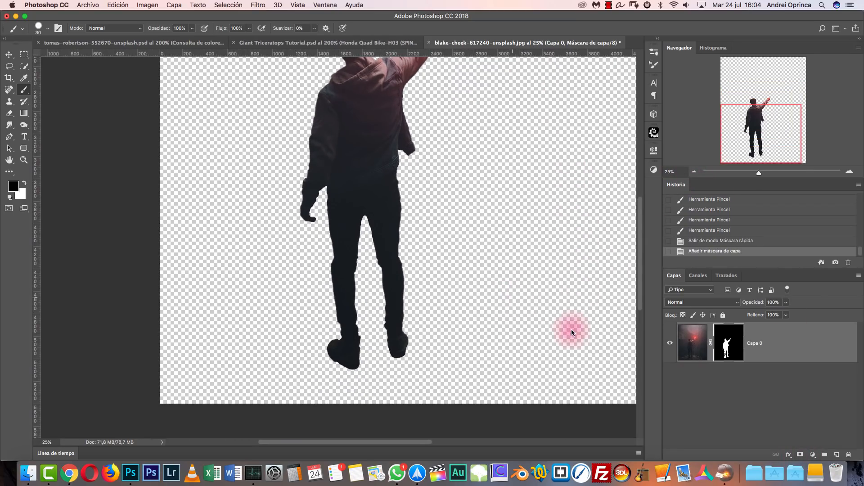
pyautogui.press('v')
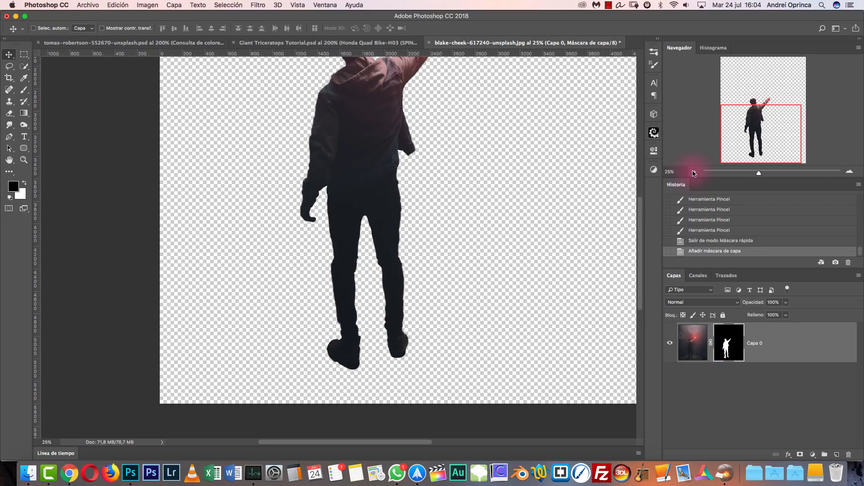
pyautogui.click(693, 172)
pyautogui.click(10, 79)
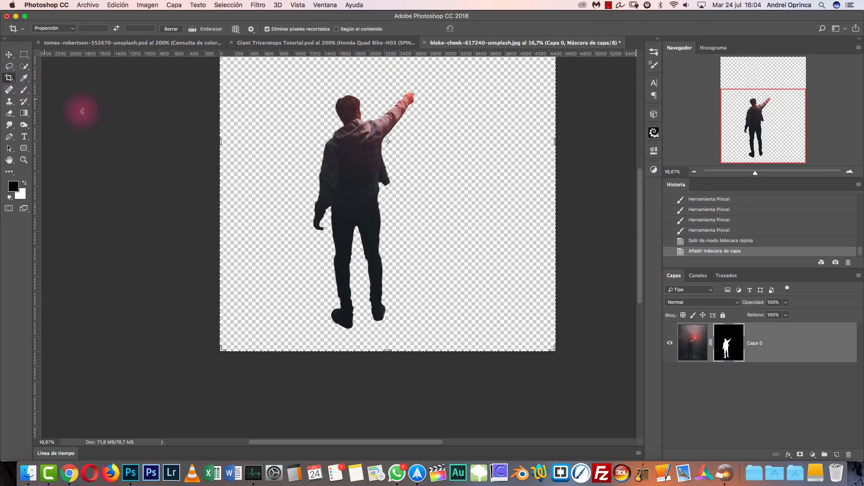
pyautogui.click(694, 172)
pyautogui.moveTo(332, 95); pyautogui.dragTo(341, 137)
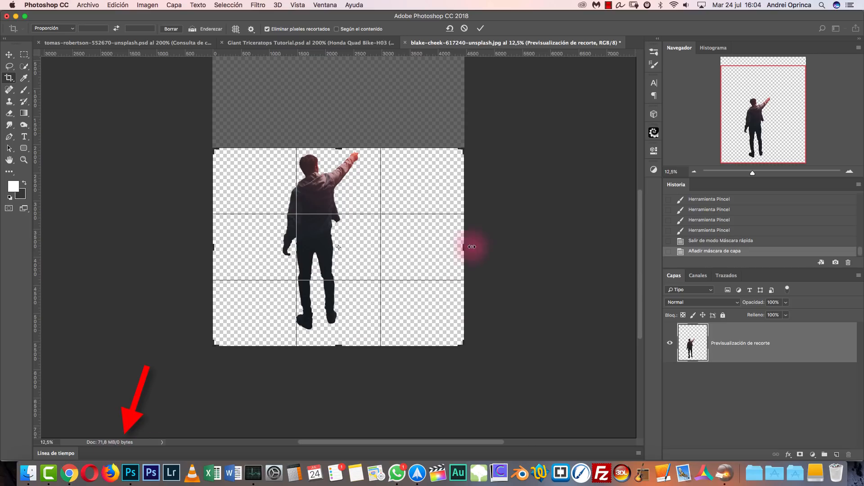
pyautogui.moveTo(463, 245); pyautogui.dragTo(413, 241)
pyautogui.moveTo(262, 245); pyautogui.dragTo(292, 244)
pyautogui.moveTo(339, 344); pyautogui.dragTo(341, 340)
pyautogui.press('Return')
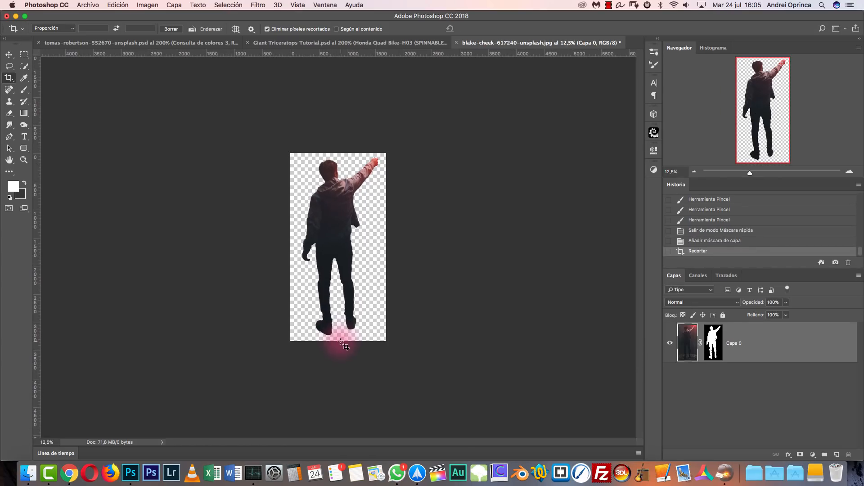
# Copy the masked man layer into Giant Triceratops Tutorial.psd and convert it to a smart object.
pyautogui.click(850, 173)
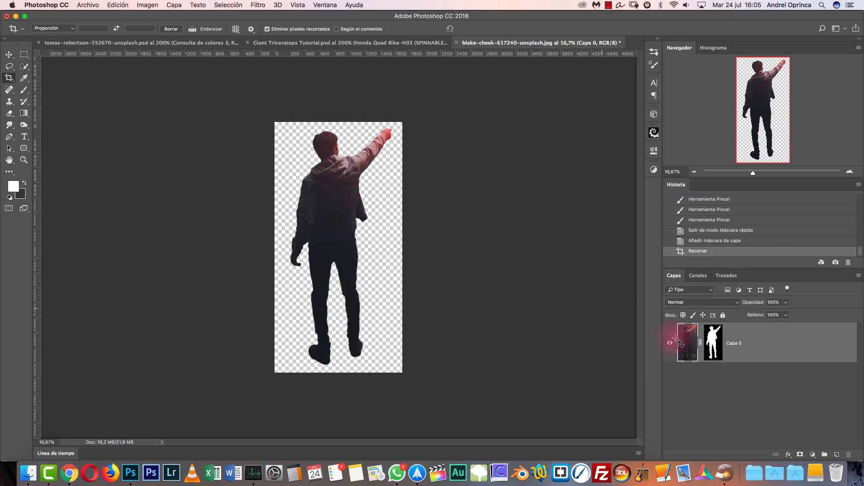
pyautogui.click(12, 58)
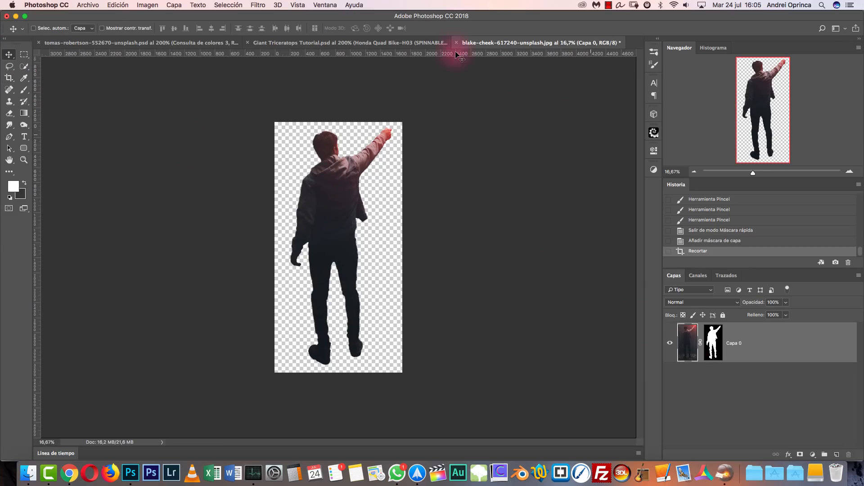
pyautogui.click(418, 42)
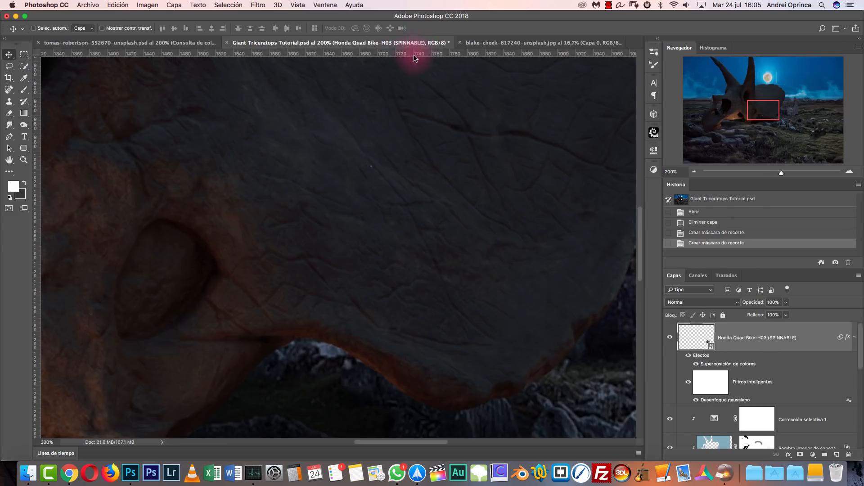
pyautogui.click(694, 172)
pyautogui.click(694, 172)
pyautogui.click(693, 172)
pyautogui.click(694, 172)
pyautogui.click(504, 42)
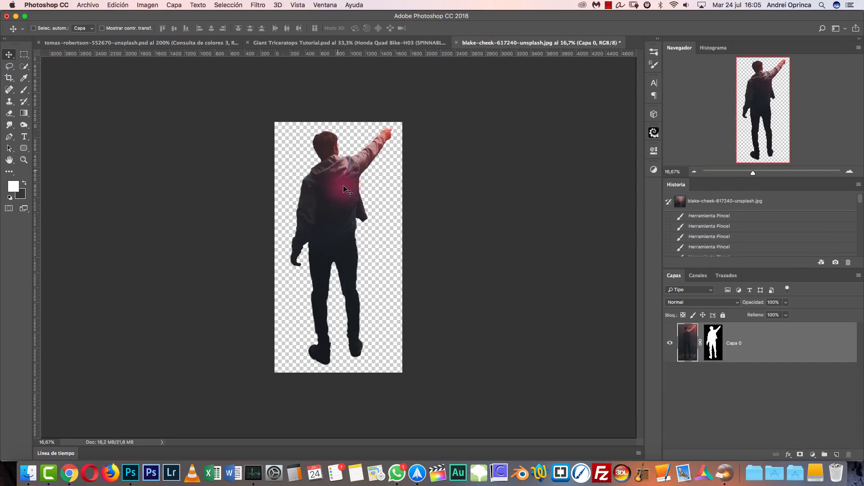
pyautogui.moveTo(353, 179); pyautogui.dragTo(387, 67)
pyautogui.moveTo(315, 271); pyautogui.dragTo(316, 272)
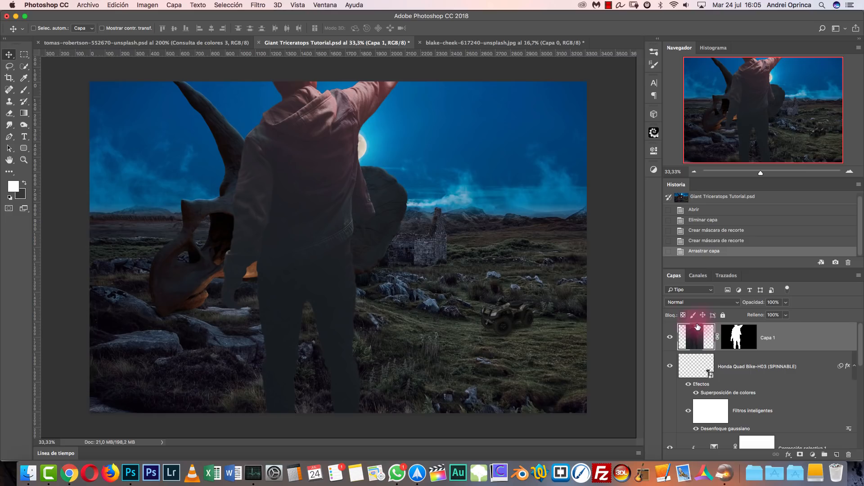
pyautogui.rightClick(784, 335)
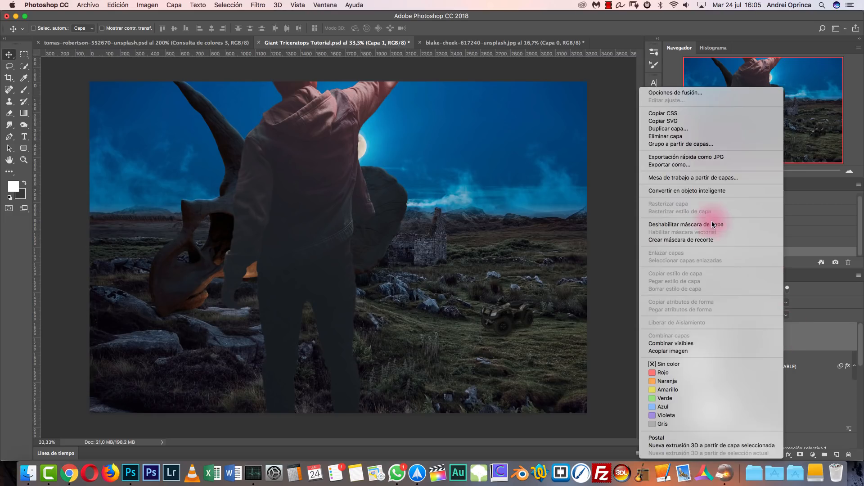
pyautogui.click(704, 190)
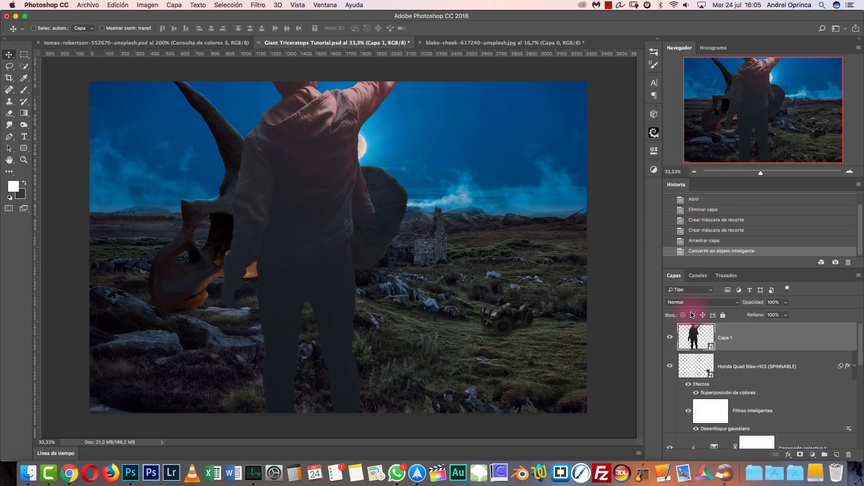
# Scale the man to about 9.3% with Free Transform and place him on the rocks beneath the triceratops skull.
pyautogui.press('super+t')
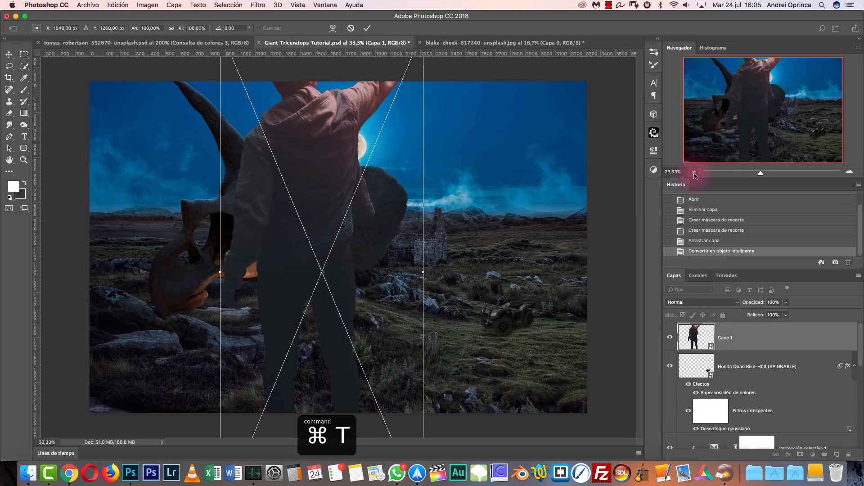
pyautogui.click(694, 173)
pyautogui.moveTo(401, 84); pyautogui.dragTo(244, 296)
pyautogui.press('super+1')
pyautogui.moveTo(330, 344); pyautogui.dragTo(608, 135)
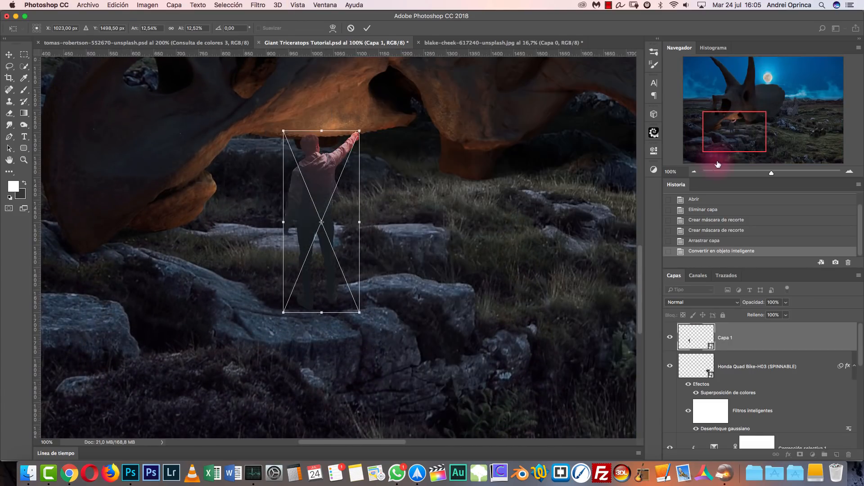
pyautogui.click(695, 171)
pyautogui.click(694, 171)
pyautogui.moveTo(624, 211); pyautogui.dragTo(406, 274)
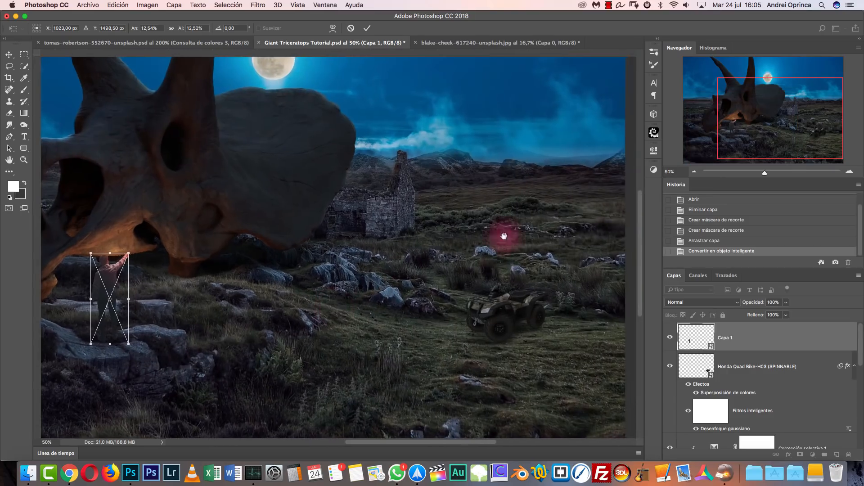
pyautogui.press('super+r')
pyautogui.moveTo(455, 293); pyautogui.dragTo(544, 285)
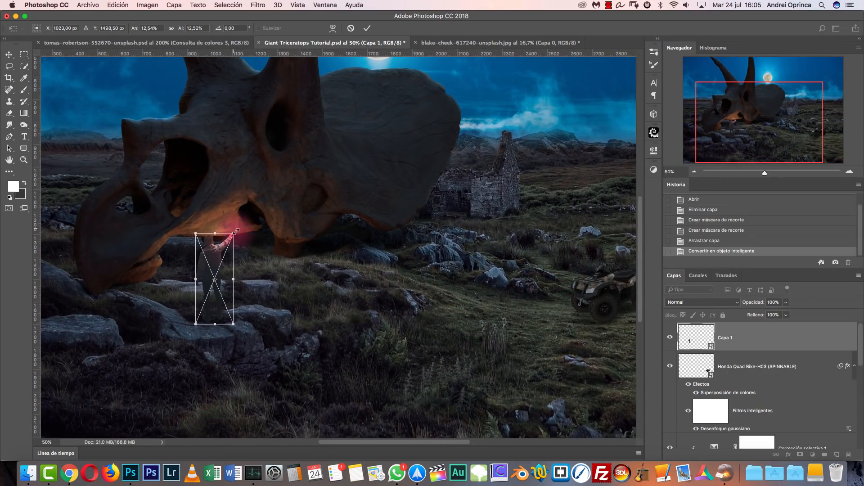
pyautogui.moveTo(233, 234); pyautogui.dragTo(209, 284)
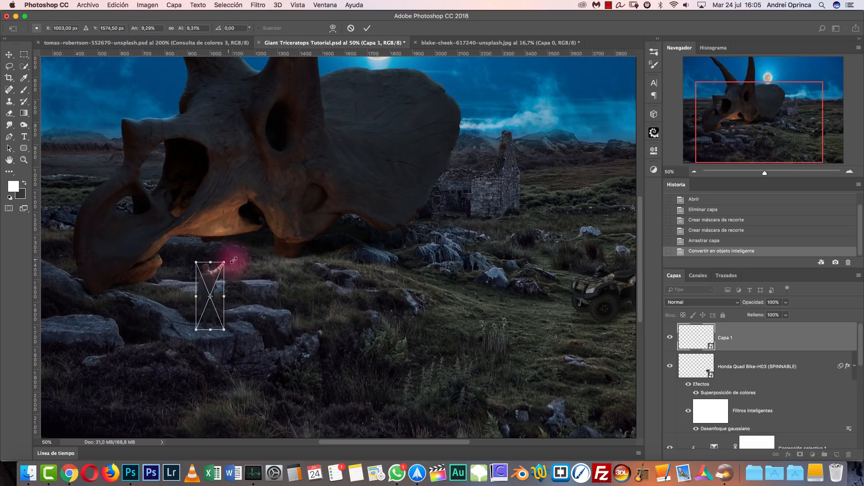
pyautogui.press('Return')
# Reset the workspace to dock the floating Layers panel again, and undo the last move.
pyautogui.moveTo(469, 254); pyautogui.dragTo(439, 266)
pyautogui.moveTo(335, 268); pyautogui.dragTo(661, 276)
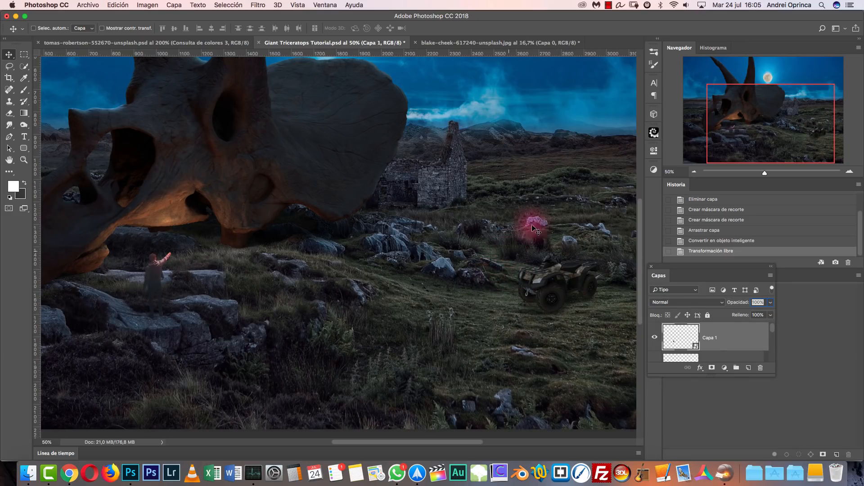
pyautogui.click(845, 29)
pyautogui.click(795, 89)
pyautogui.moveTo(169, 272); pyautogui.dragTo(145, 241)
pyautogui.press('super+z')
# Select the quad bike layer and scale it down slightly with Free Transform, keeping it on the grass beyond the rocks.
pyautogui.keyDown('super'); pyautogui.click(508, 261); pyautogui.keyUp('super')
pyautogui.press('super+t')
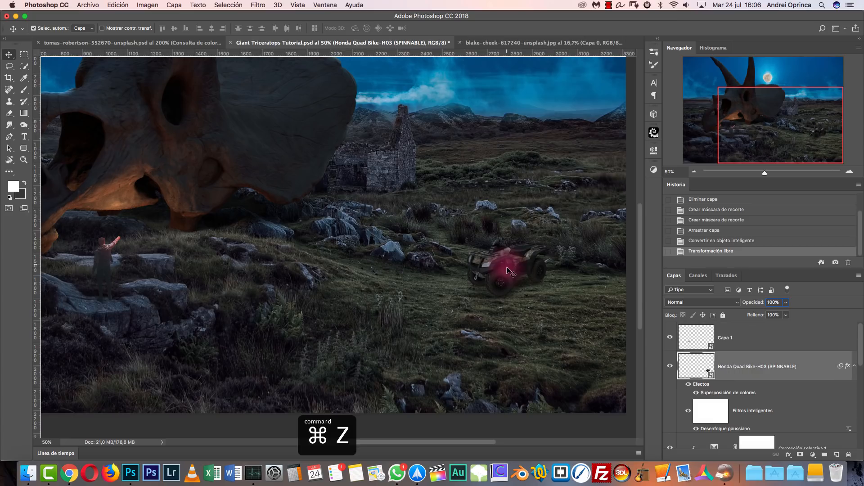
pyautogui.moveTo(567, 201); pyautogui.dragTo(539, 263)
pyautogui.press('Return')
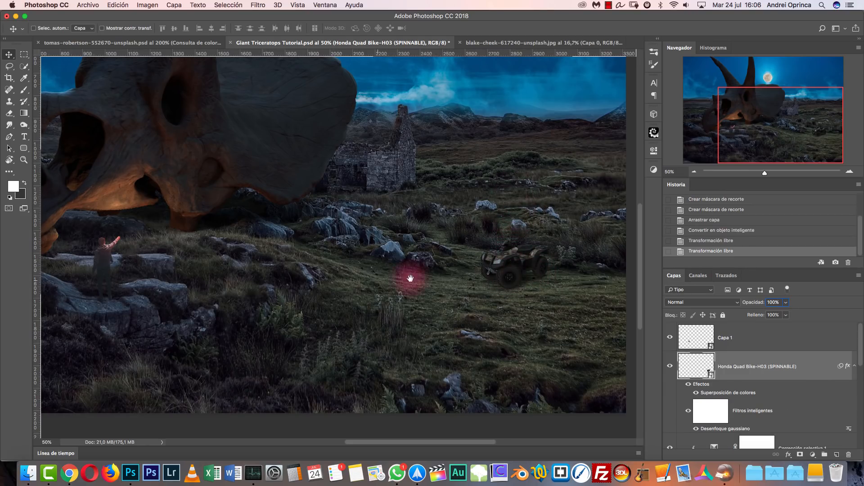
# Move the man slightly higher on the rocks beneath the skull and rename his layer as chico.
pyautogui.moveTo(374, 279); pyautogui.dragTo(526, 276)
pyautogui.moveTo(422, 278); pyautogui.dragTo(467, 270)
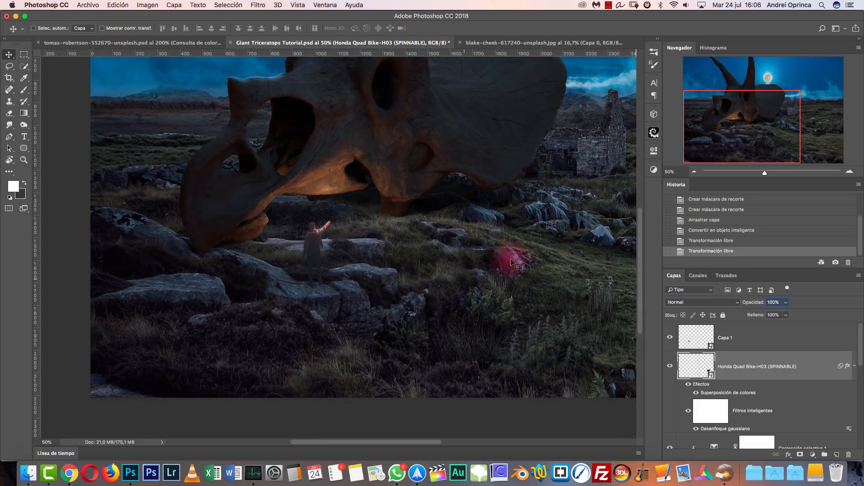
pyautogui.press('super+1')
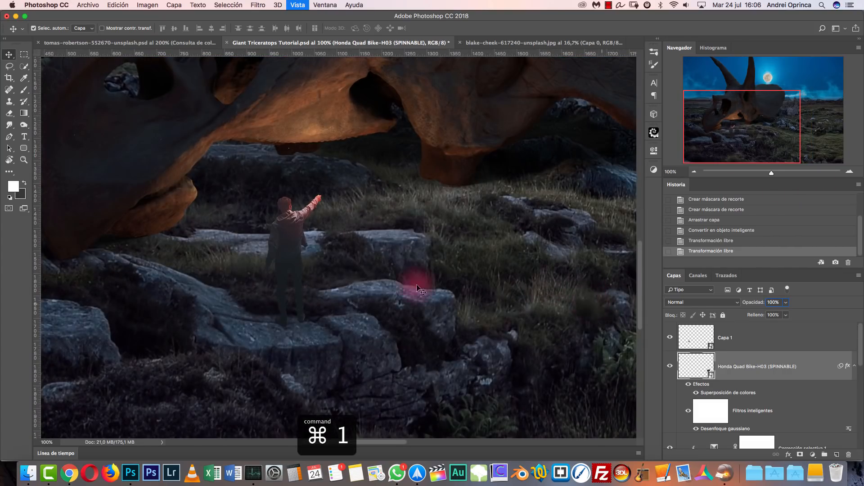
pyautogui.moveTo(291, 277)
pyautogui.mouseDown()
pyautogui.moveTo(282, 265)
pyautogui.moveTo(274, 279)
pyautogui.moveTo(277, 255)
pyautogui.moveTo(274, 262)
pyautogui.moveTo(290, 262)
pyautogui.mouseUp()
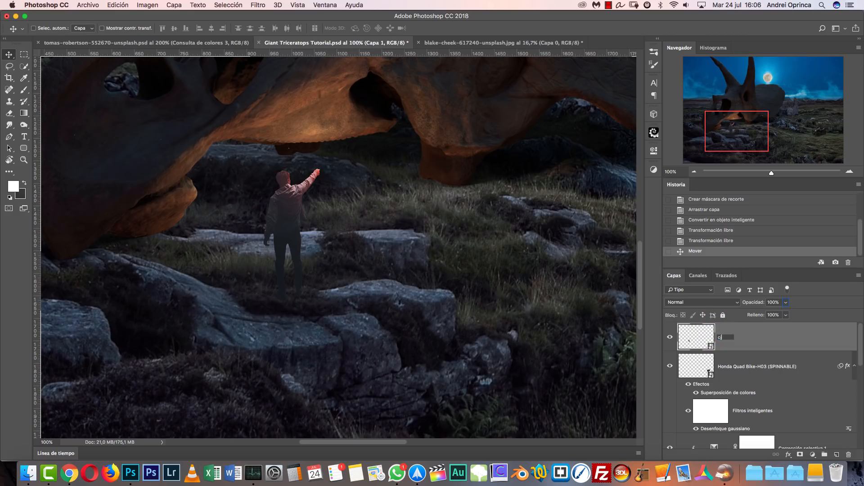
pyautogui.press('Return')
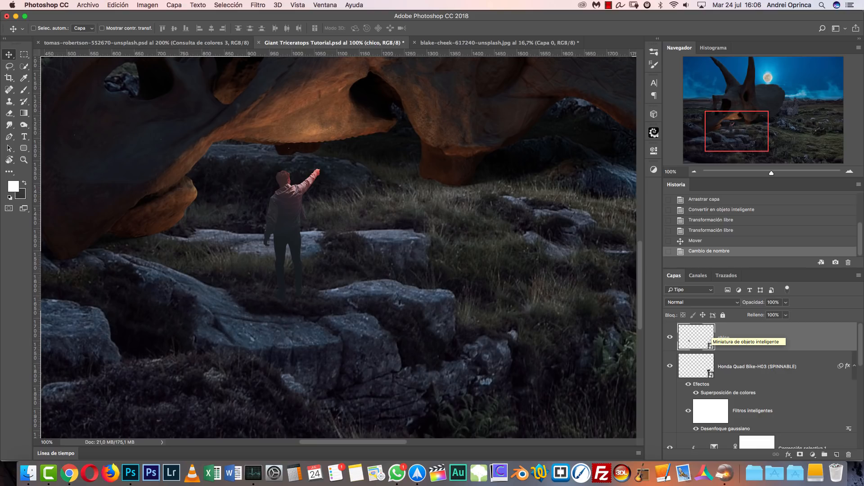
# Add a Levels adjustment layer directly above the chico layer.
pyautogui.click(753, 336)
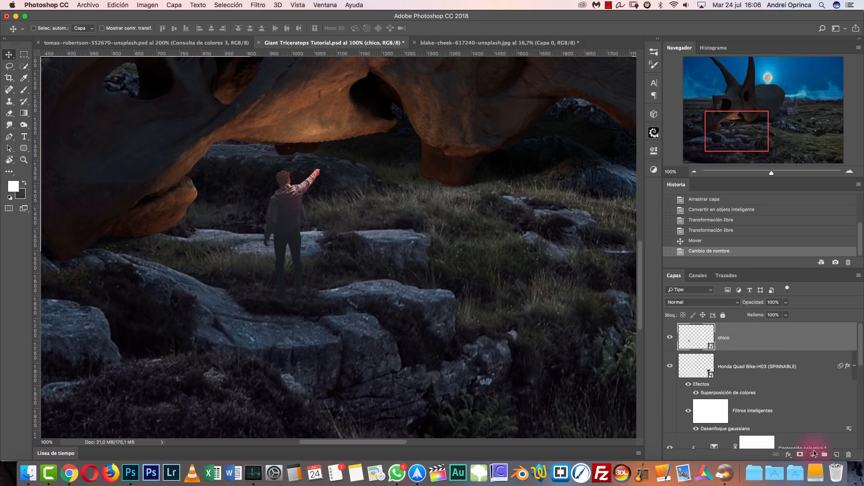
pyautogui.click(813, 454)
pyautogui.click(758, 344)
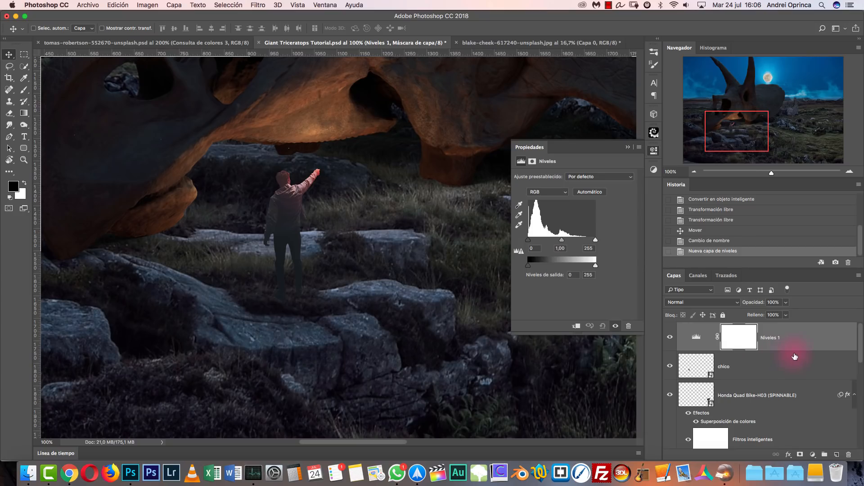
# Clip the Levels adjustment to the chico layer and set its shadow input level to 10.
pyautogui.keyDown('alt'); pyautogui.click(789, 349); pyautogui.keyUp('alt')
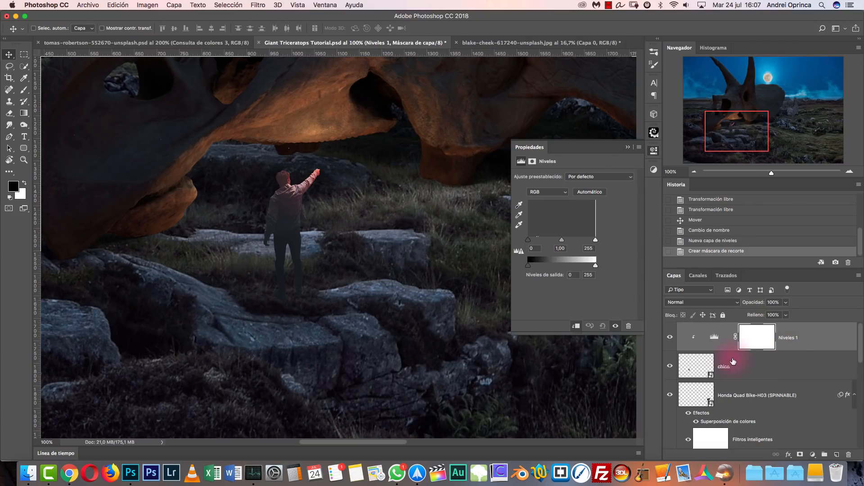
pyautogui.moveTo(529, 243); pyautogui.dragTo(521, 242)
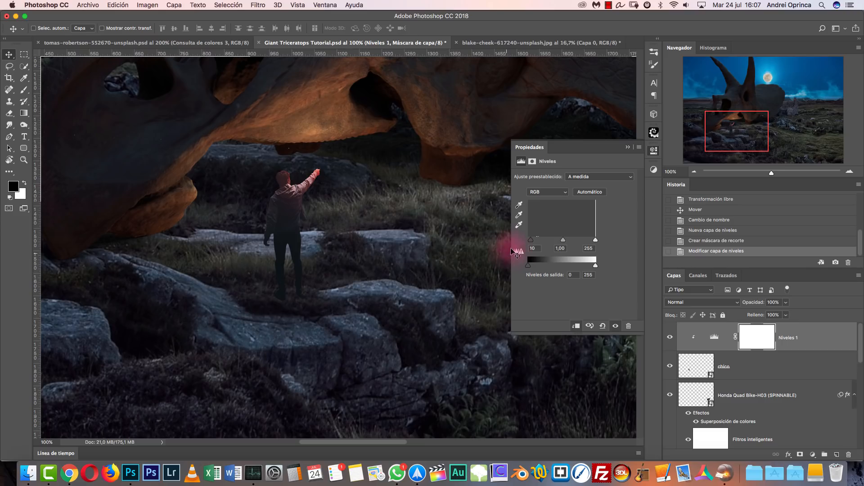
# Add a Hue/Saturation adjustment layer above the Levels layer and clip it to the man.
pyautogui.click(812, 455)
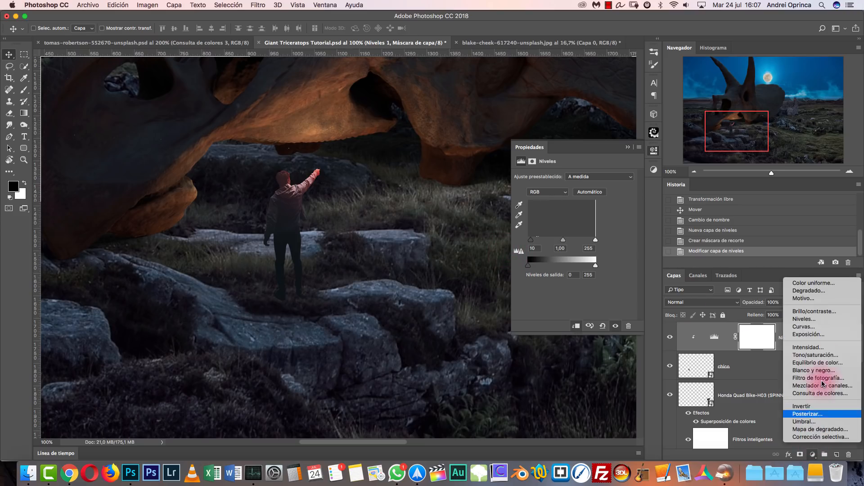
pyautogui.click(815, 355)
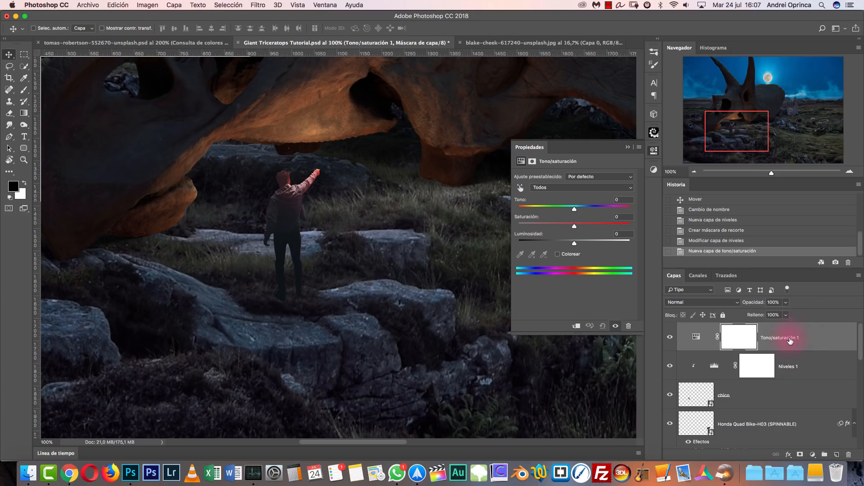
pyautogui.press('super+alt+g')
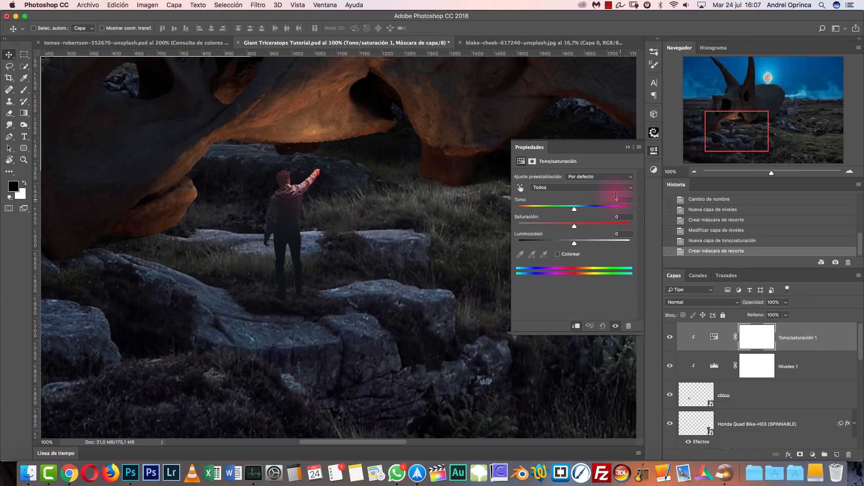
# Set the hue of the Reds range to +12 in the man's Hue/Saturation adjustment.
pyautogui.click(573, 188)
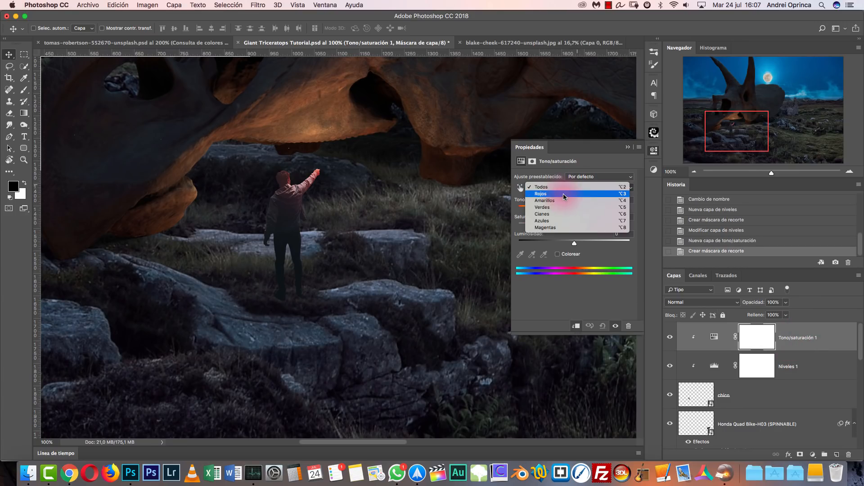
pyautogui.click(563, 194)
pyautogui.click(850, 172)
pyautogui.click(850, 172)
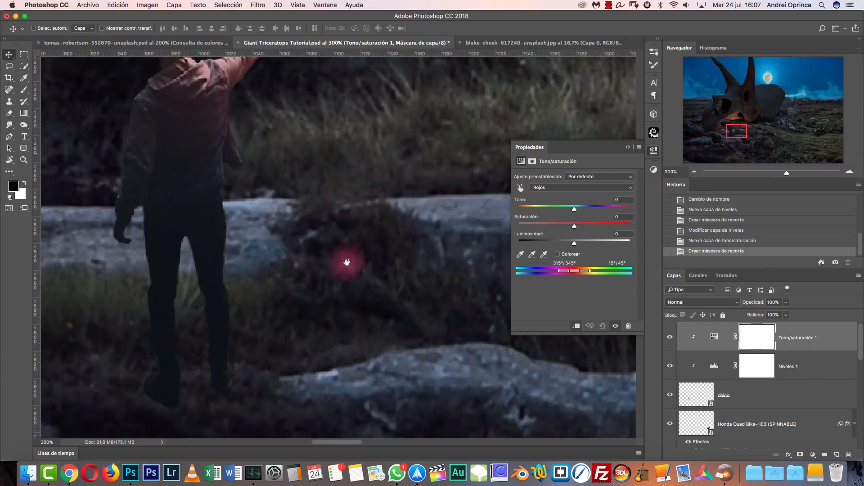
pyautogui.moveTo(308, 194); pyautogui.dragTo(372, 309)
pyautogui.scroll(8, 377, 204)
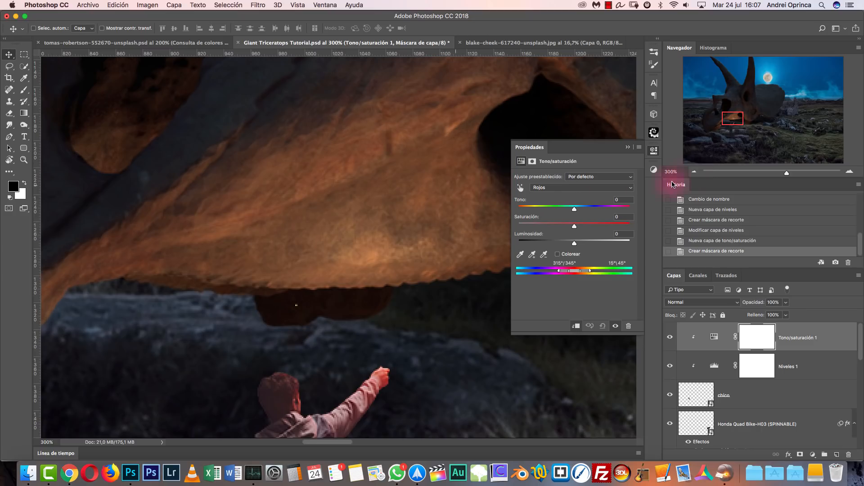
pyautogui.click(694, 173)
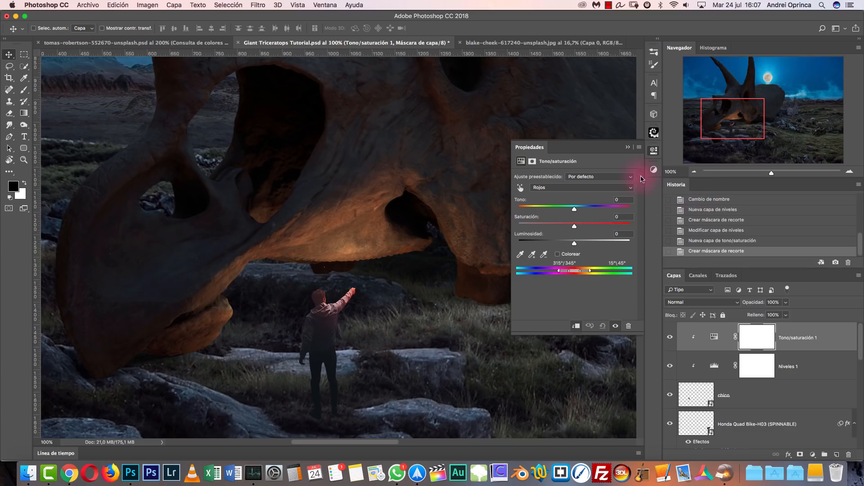
pyautogui.press('super+plus')
pyautogui.press('super+plus')
pyautogui.moveTo(362, 325); pyautogui.dragTo(317, 262)
pyautogui.press('super+r')
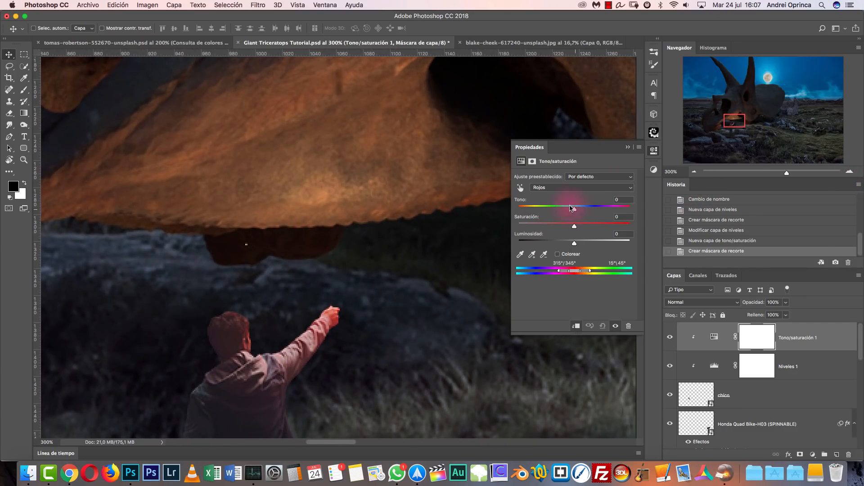
pyautogui.moveTo(575, 207)
pyautogui.mouseDown()
pyautogui.moveTo(596, 208)
pyautogui.moveTo(576, 212)
pyautogui.mouseUp()
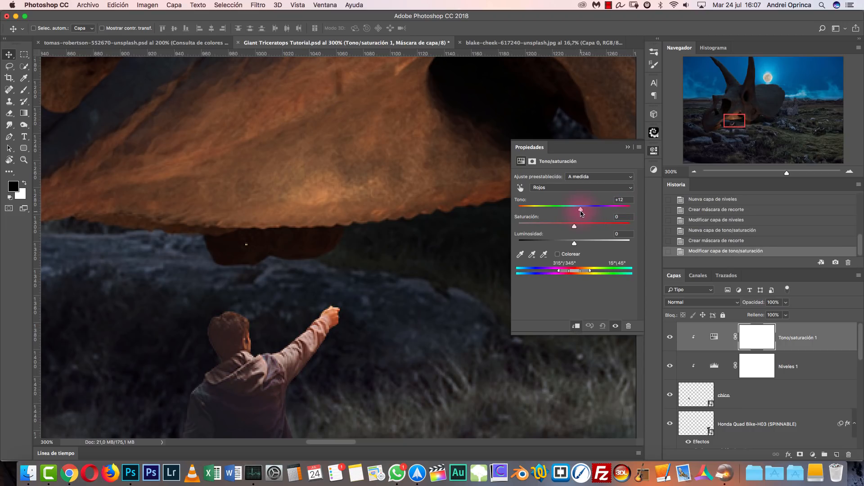
pyautogui.write('0')
pyautogui.click(628, 149)
pyautogui.click(692, 173)
pyautogui.click(692, 172)
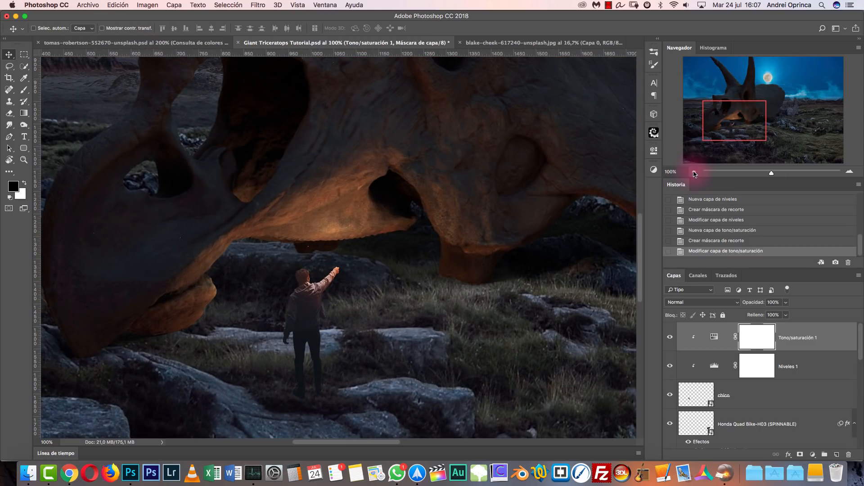
pyautogui.click(692, 172)
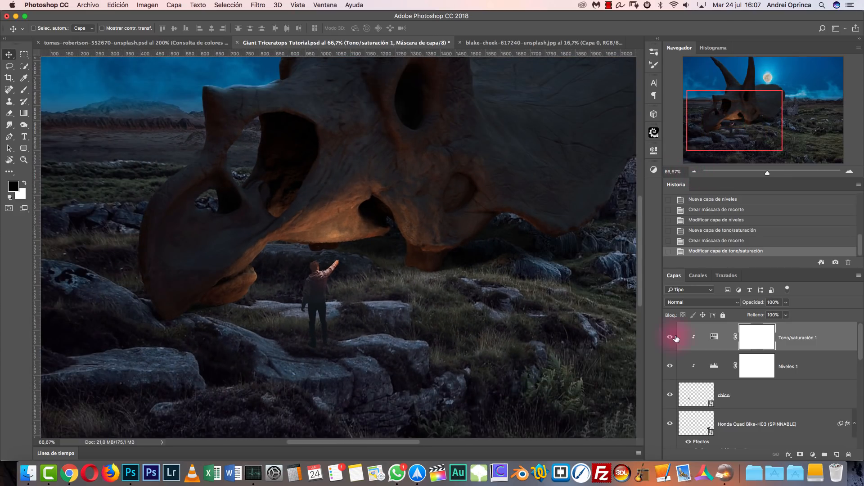
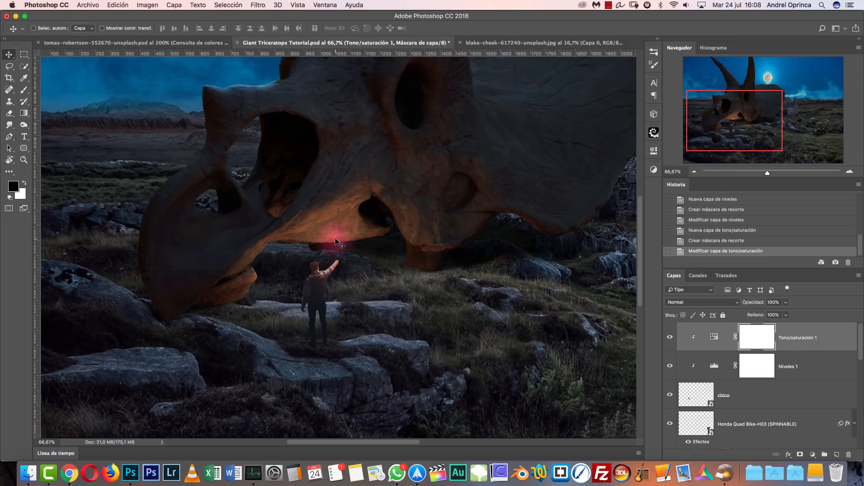
# Open Torch.png from the Resources folder and cut the entire torch image to the clipboard.
pyautogui.press('super+o')
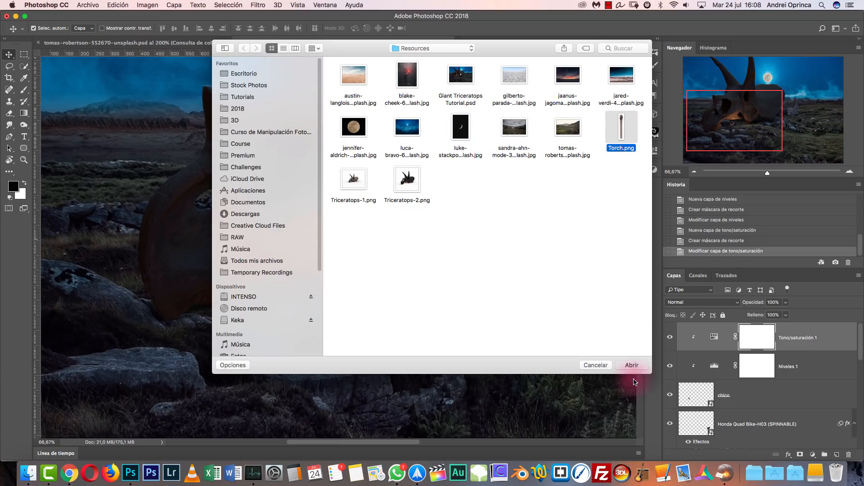
pyautogui.click(633, 369)
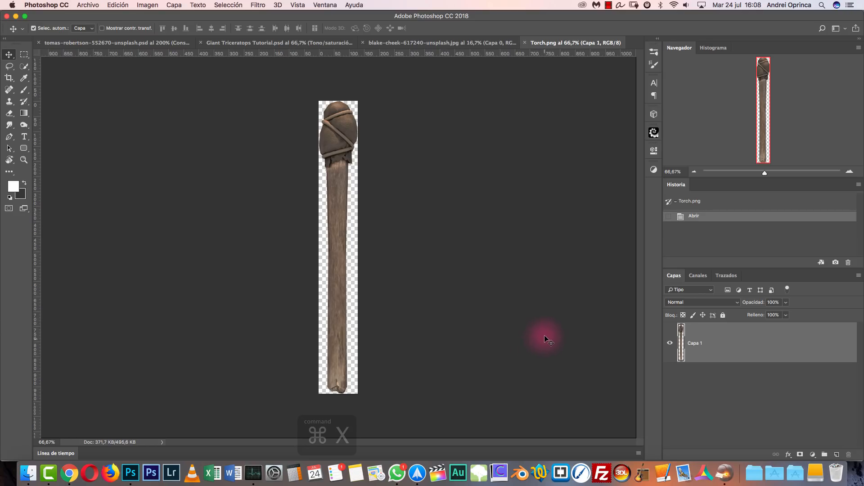
pyautogui.press('super+a')
pyautogui.press('super+x')
# Close the torch document and paste the torch above the Hue/Saturation layer in the triceratops composite.
pyautogui.press('super+w')
pyautogui.click(399, 162)
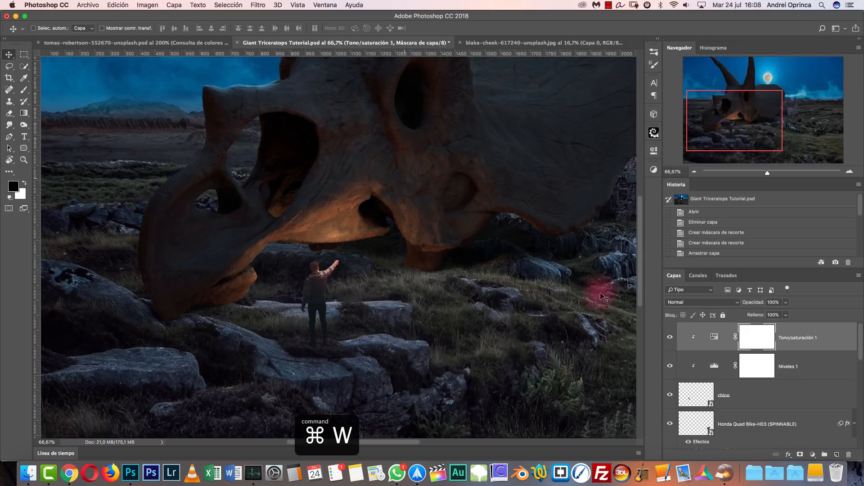
pyautogui.click(758, 335)
pyautogui.press('super+v')
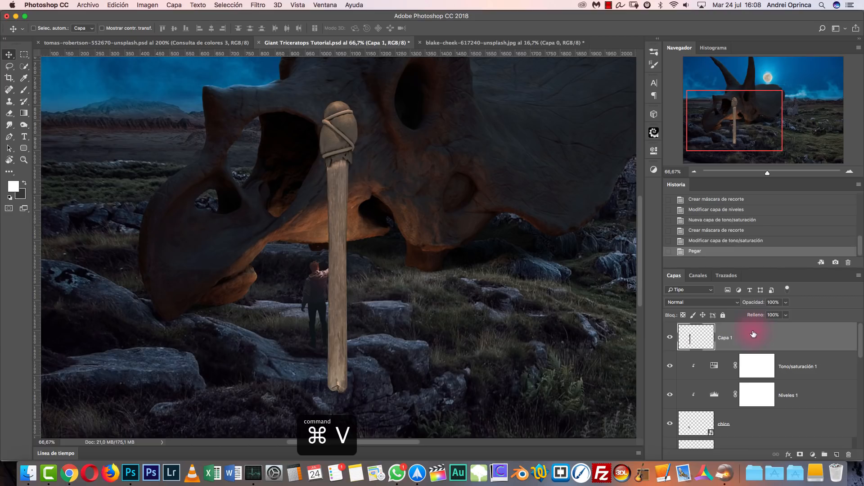
# Scale the torch down with Free Transform to about 10% width and 11% height, standing above the man's raised hand.
pyautogui.press('super+t')
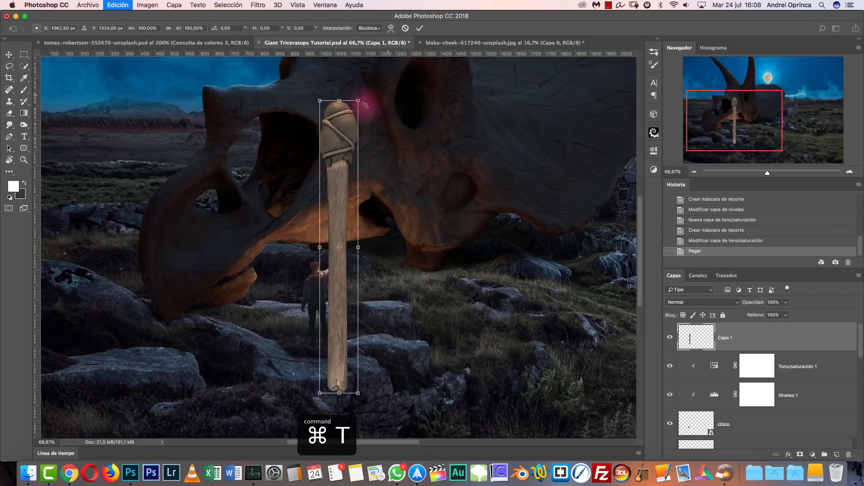
pyautogui.moveTo(357, 99); pyautogui.dragTo(325, 234)
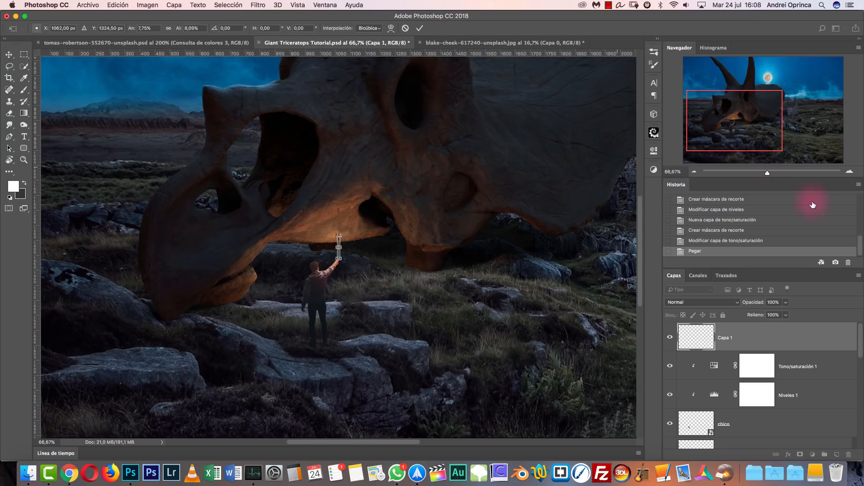
pyautogui.press('super+1')
pyautogui.moveTo(342, 229); pyautogui.dragTo(343, 218)
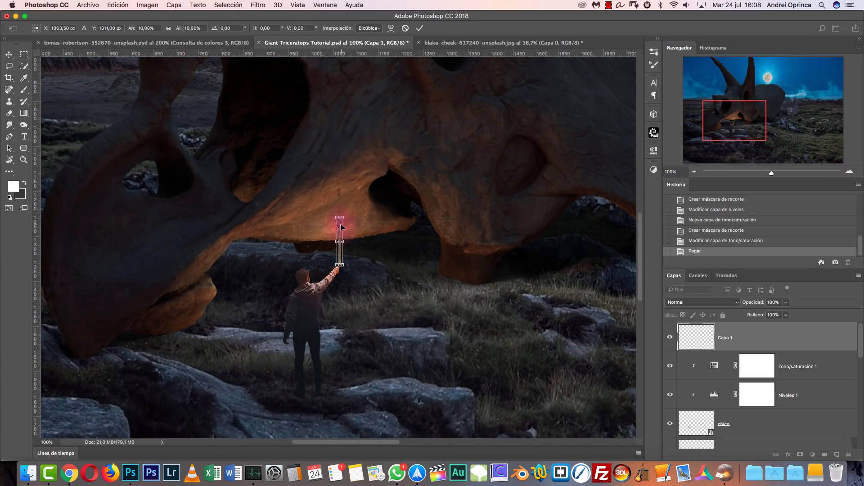
pyautogui.press('Return')
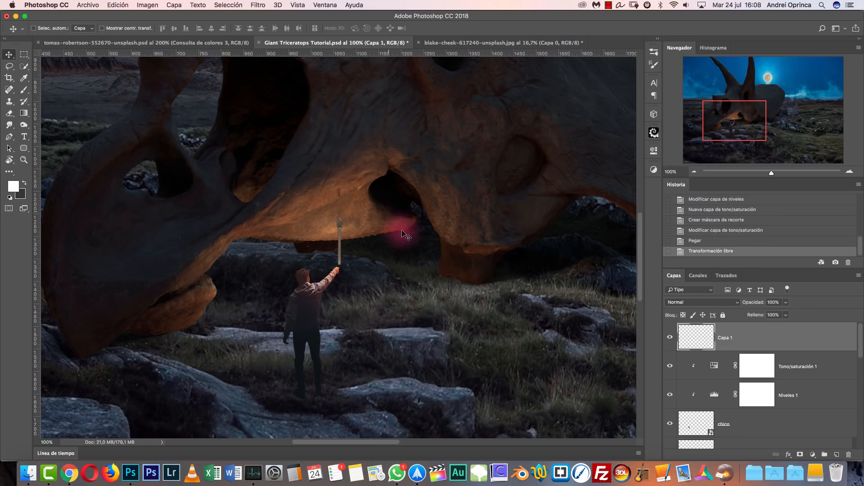
# Move the torch down so its handle crosses the man's fist, and shorten it slightly with Free Transform.
pyautogui.click(849, 171)
pyautogui.click(849, 171)
pyautogui.moveTo(356, 233); pyautogui.dragTo(338, 275)
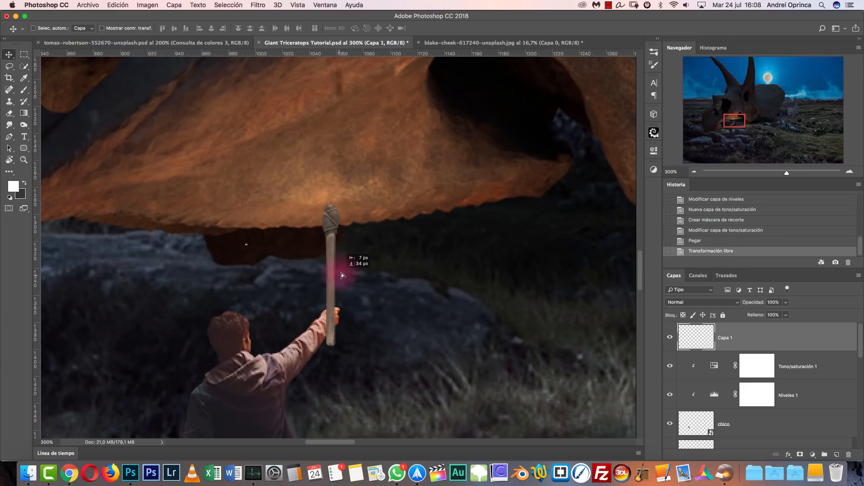
pyautogui.press('super+t')
pyautogui.moveTo(342, 202); pyautogui.dragTo(338, 214)
# Move the torch layer below the chico layer and scale it to about 83% width and 81% height inside the fist.
pyautogui.click(754, 343)
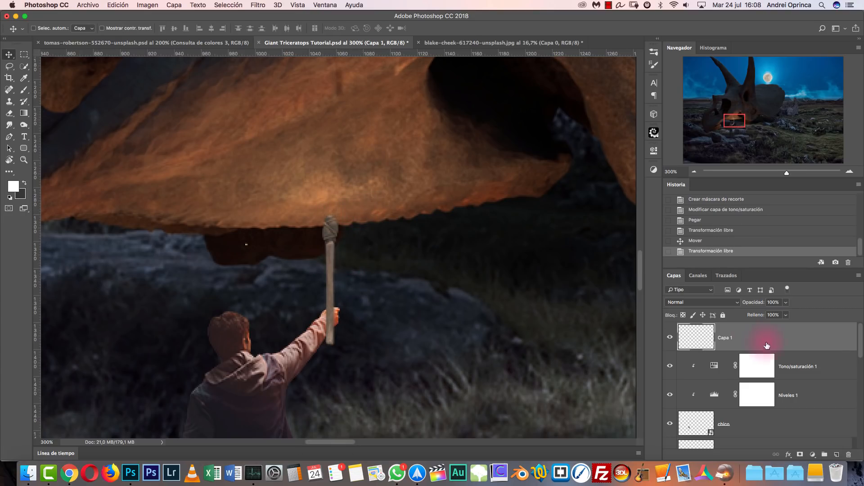
pyautogui.moveTo(824, 333); pyautogui.dragTo(803, 425)
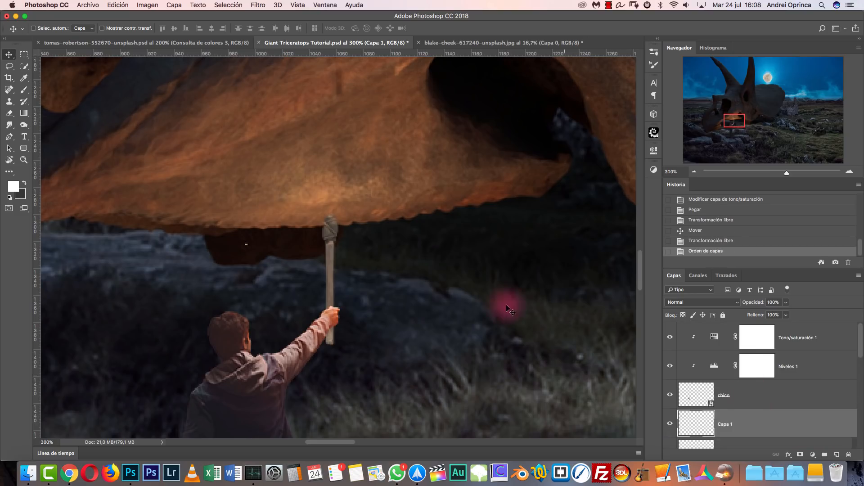
pyautogui.moveTo(344, 245)
pyautogui.mouseDown()
pyautogui.moveTo(345, 256)
pyautogui.moveTo(336, 233)
pyautogui.mouseUp()
pyautogui.press('super+t')
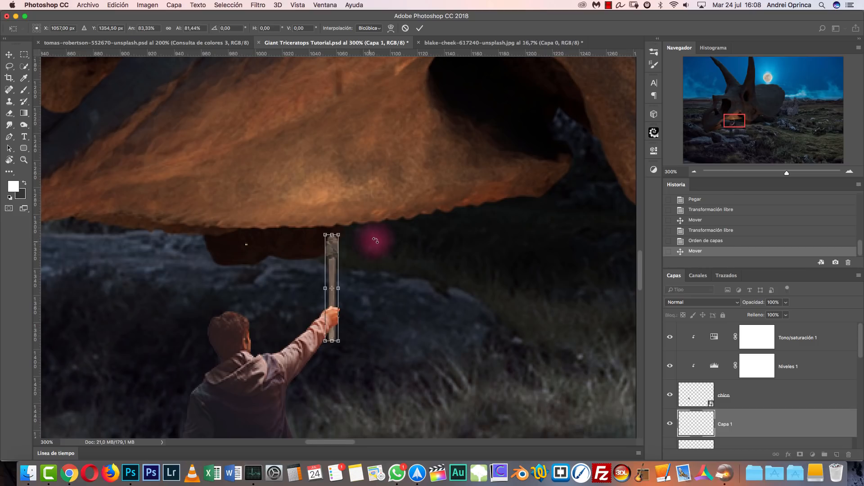
pyautogui.press('Return')
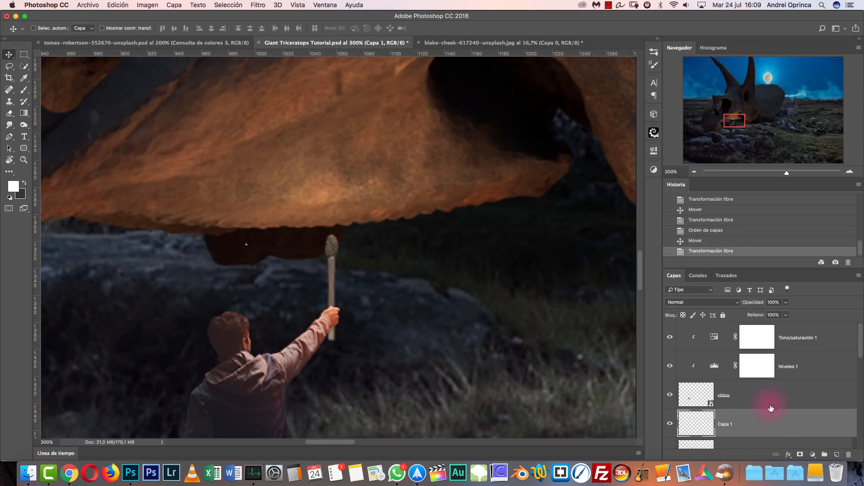
# Rename the torch layer as antorcha.
pyautogui.doubleClick(725, 424)
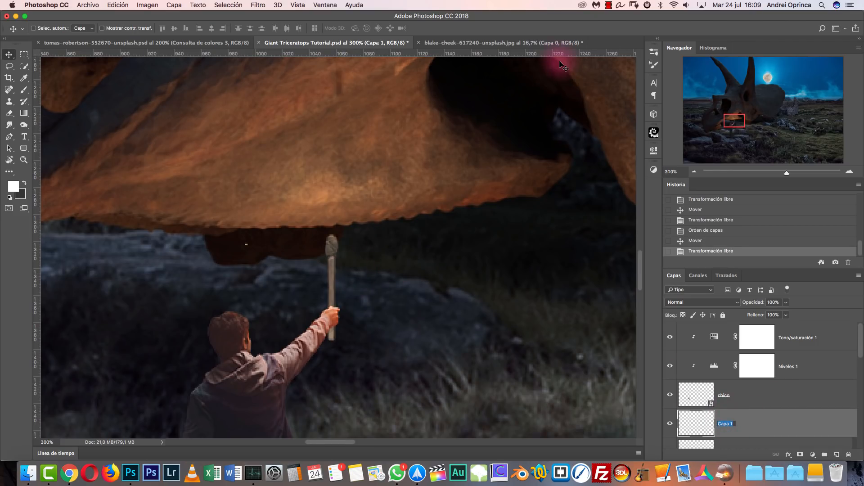
pyautogui.write('antorcha')
pyautogui.press('Return')
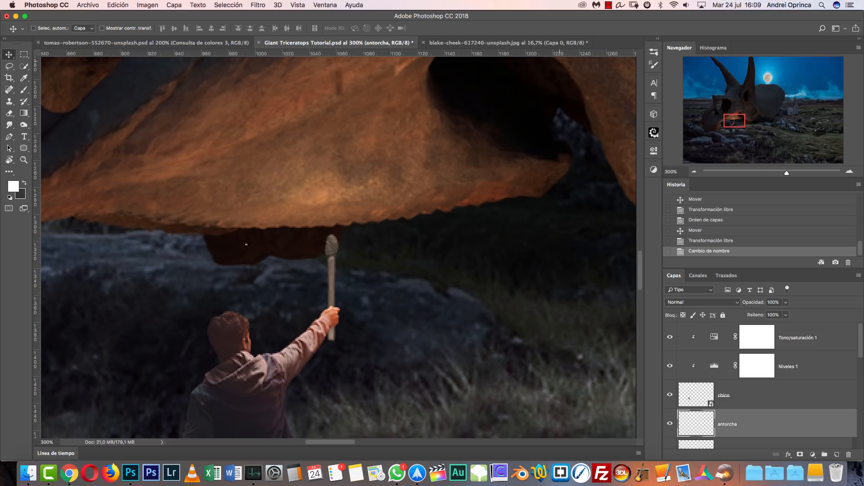
# Apply a Color Overlay style to the antorcha layer in Multiply mode at 79% opacity, keeping the grey-blue colour #4b5b63.
pyautogui.doubleClick(774, 418)
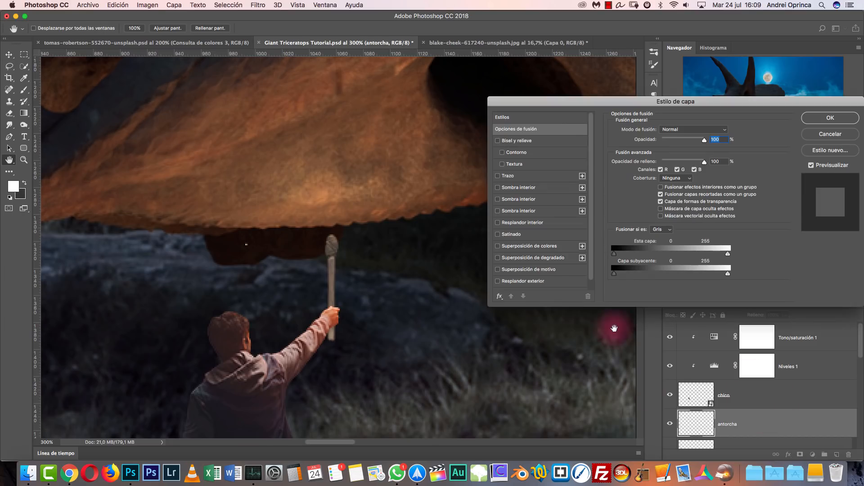
pyautogui.click(532, 248)
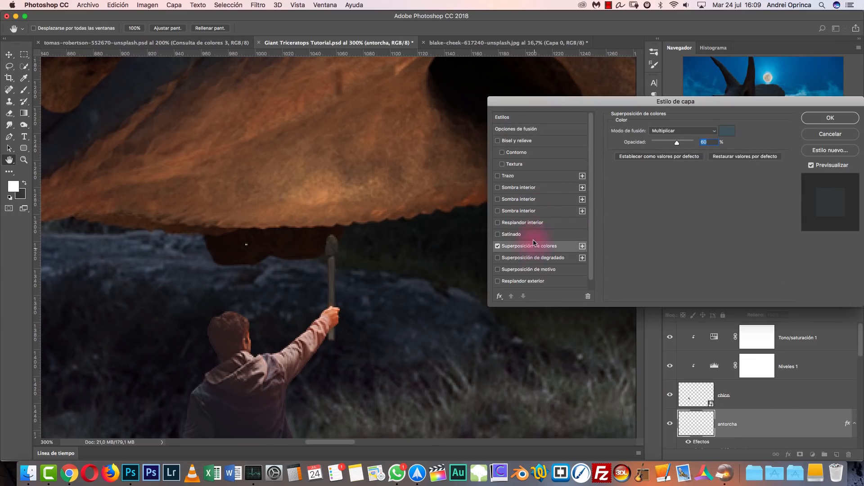
pyautogui.click(684, 144)
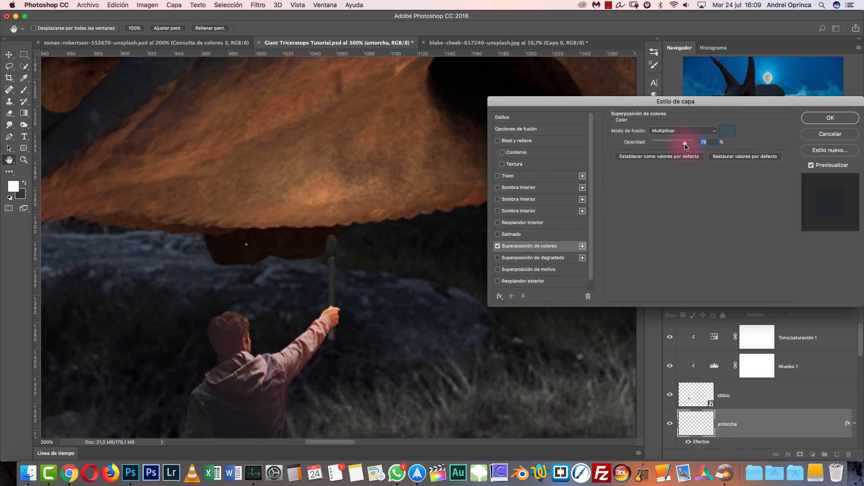
pyautogui.click(719, 132)
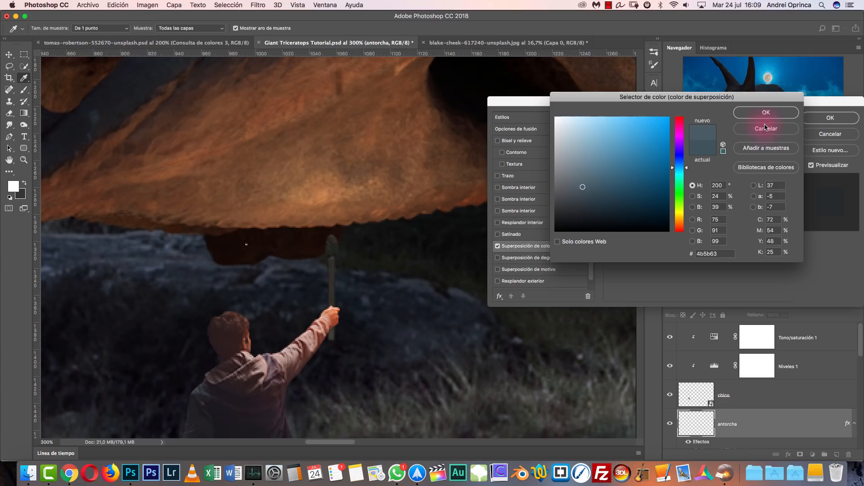
pyautogui.click(765, 128)
pyautogui.click(806, 118)
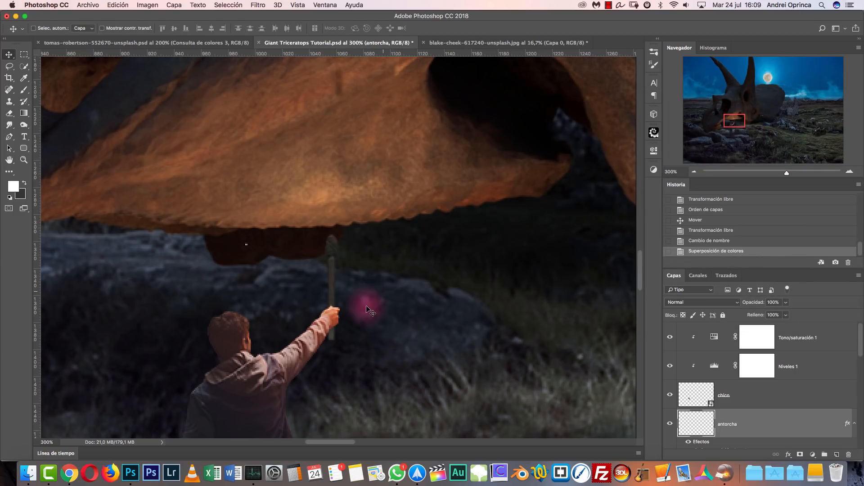
pyautogui.moveTo(452, 301); pyautogui.dragTo(322, 270)
pyautogui.press('super+o')
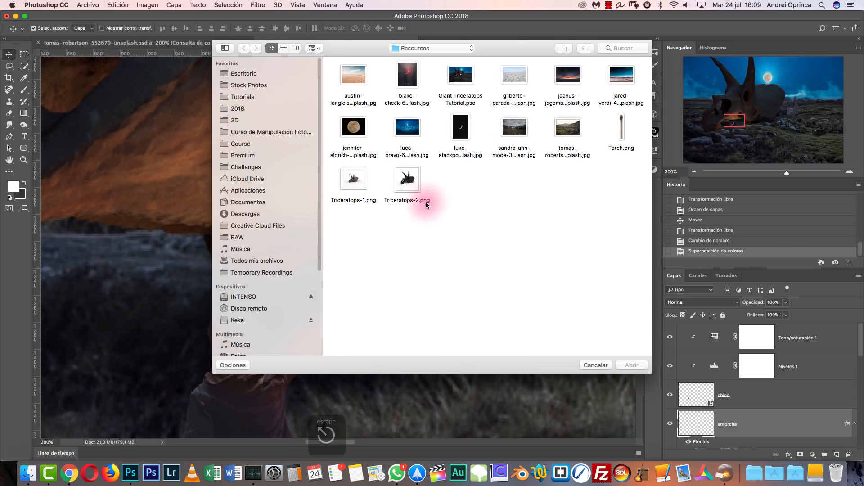
pyautogui.press('Escape')
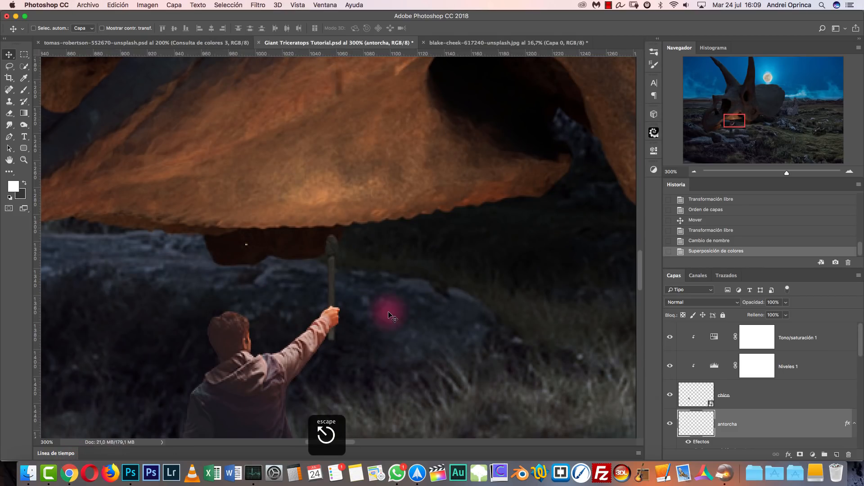
# Switch to Chrome and search Unsplash for torch photos.
pyautogui.press('super+Tab')
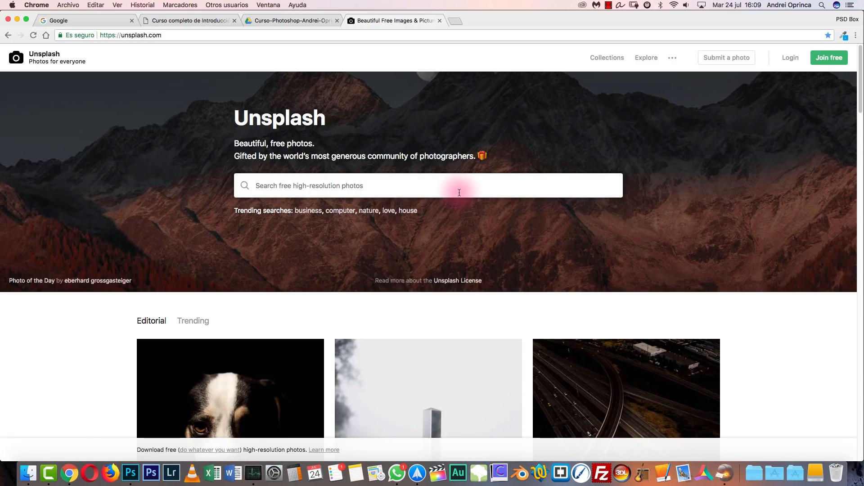
pyautogui.write('tot')
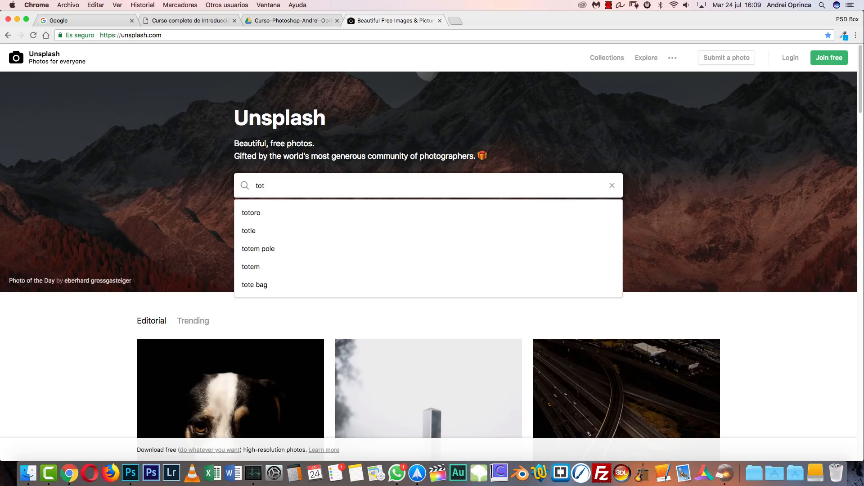
pyautogui.write('ch')
pyautogui.press('Down')
pyautogui.press('Return')
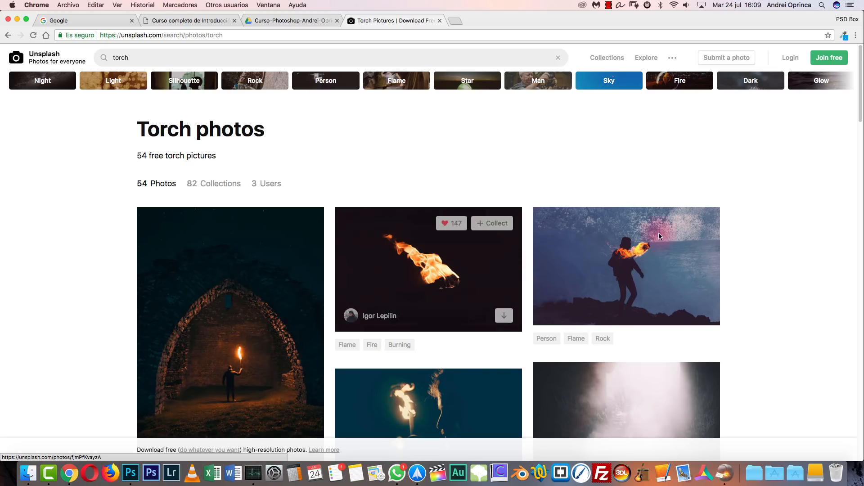
# Open the photo of the burning torch on a black background, enlarge it and copy the image.
pyautogui.moveTo(861, 111); pyautogui.dragTo(857, 116)
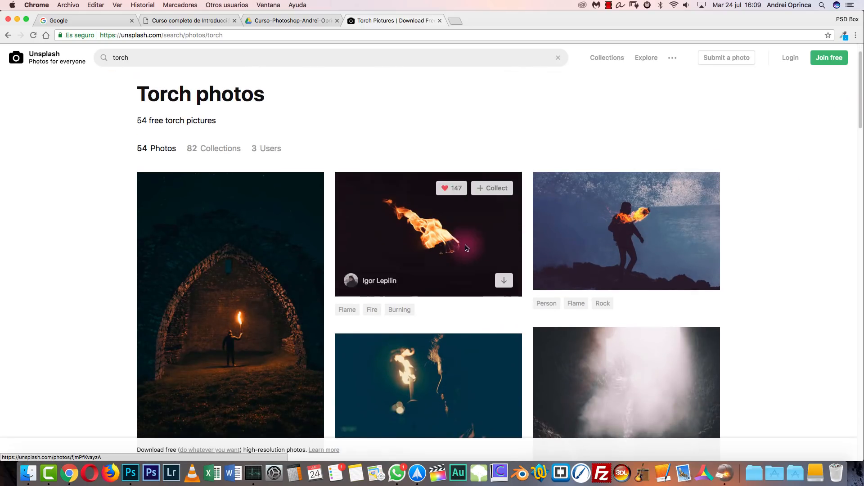
pyautogui.click(468, 249)
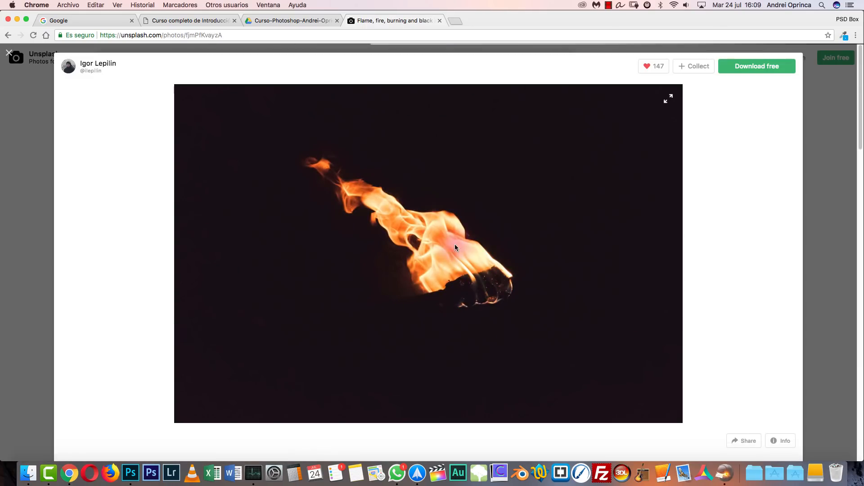
pyautogui.rightClick(433, 230)
pyautogui.click(358, 222)
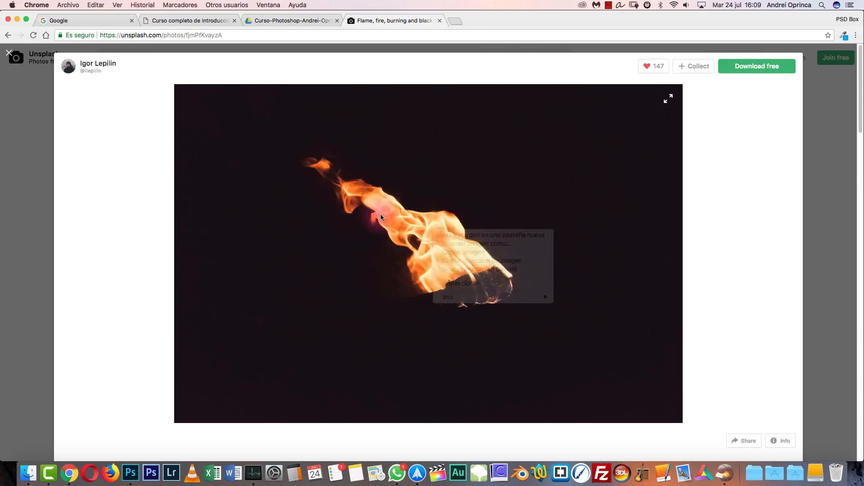
pyautogui.click(363, 218)
pyautogui.rightClick(463, 251)
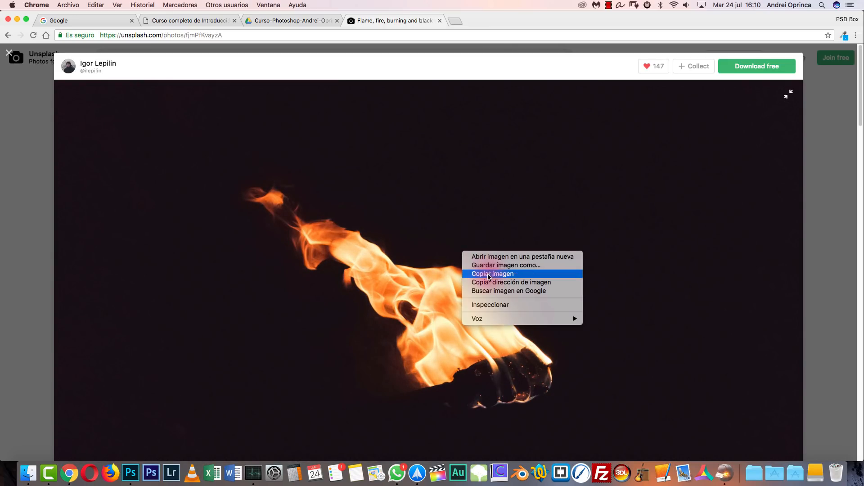
pyautogui.click(484, 273)
# Switch back to Photoshop, paste the flame photo into the Giant Triceratops composite and scale it to about 21% over the man's raised arm.
pyautogui.press('super+Tab')
pyautogui.press('super+v')
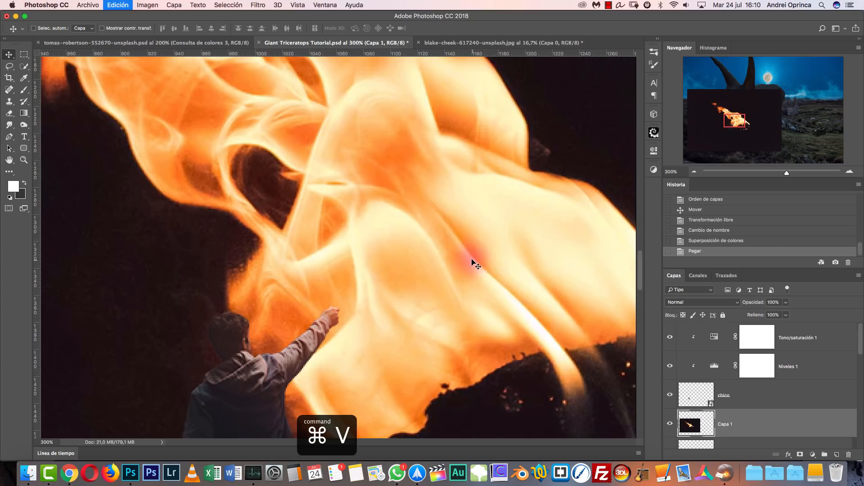
pyautogui.click(694, 172)
pyautogui.click(694, 171)
pyautogui.click(694, 172)
pyautogui.click(694, 172)
pyautogui.press('super+t')
pyautogui.moveTo(558, 101); pyautogui.dragTo(391, 232)
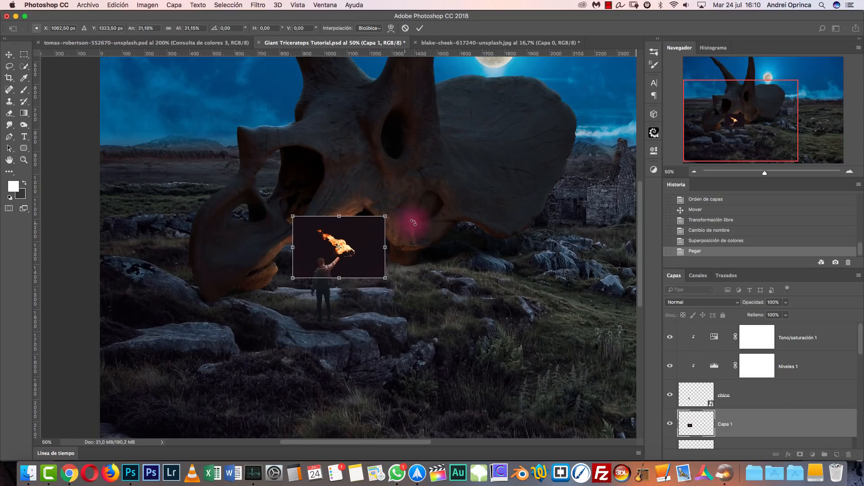
pyautogui.press('Return')
pyautogui.press('super+1')
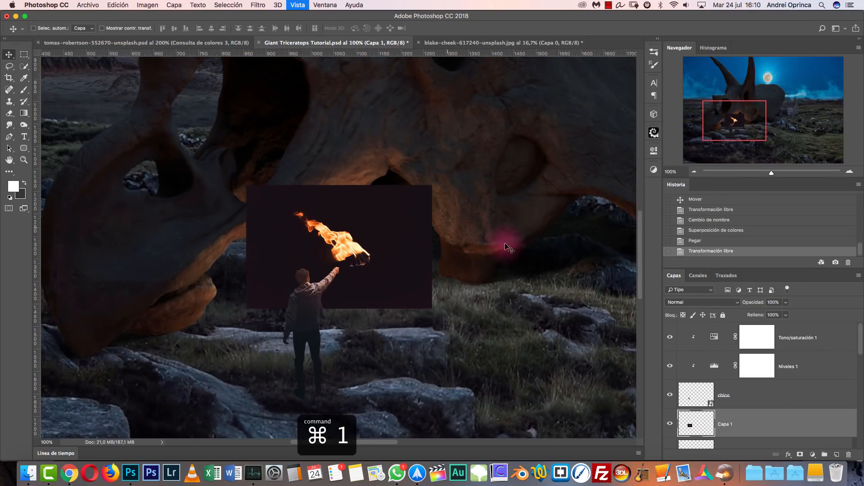
# Set the flame layer's blend mode to Trama (Screen) and raise its Levels black input to 16.
pyautogui.click(694, 301)
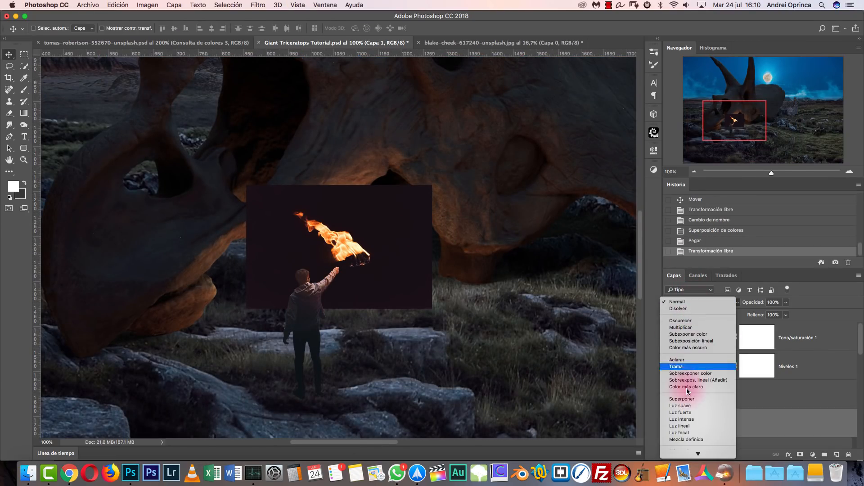
pyautogui.click(678, 367)
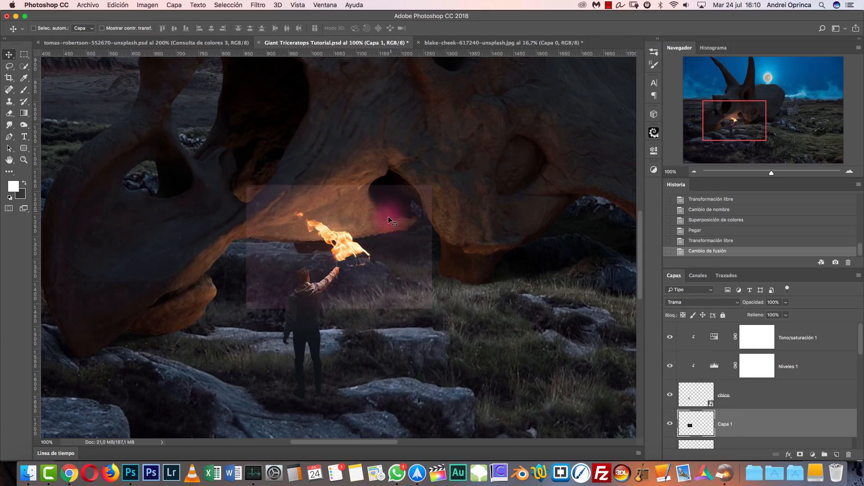
pyautogui.press('super+1')
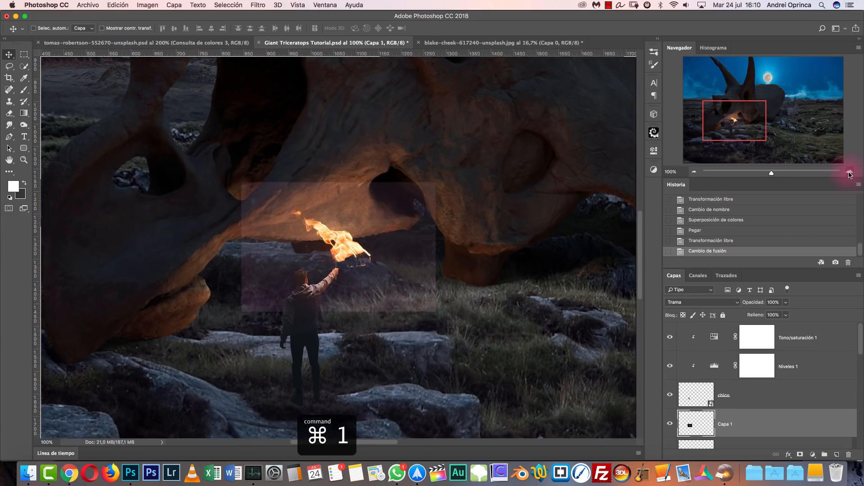
pyautogui.click(849, 172)
pyautogui.click(850, 172)
pyautogui.press('super+minus')
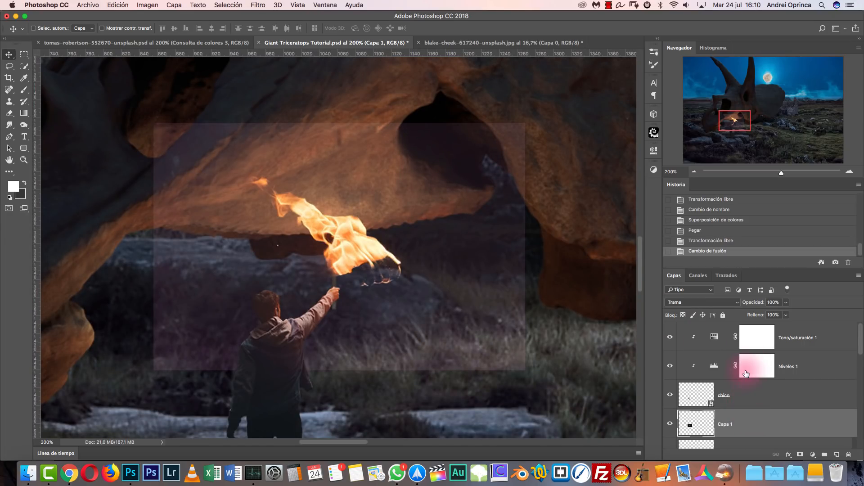
pyautogui.press('super+l')
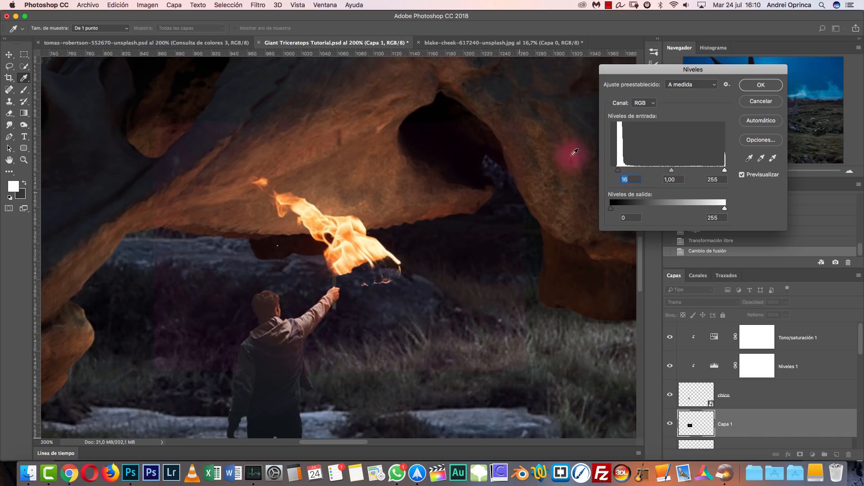
pyautogui.click(760, 86)
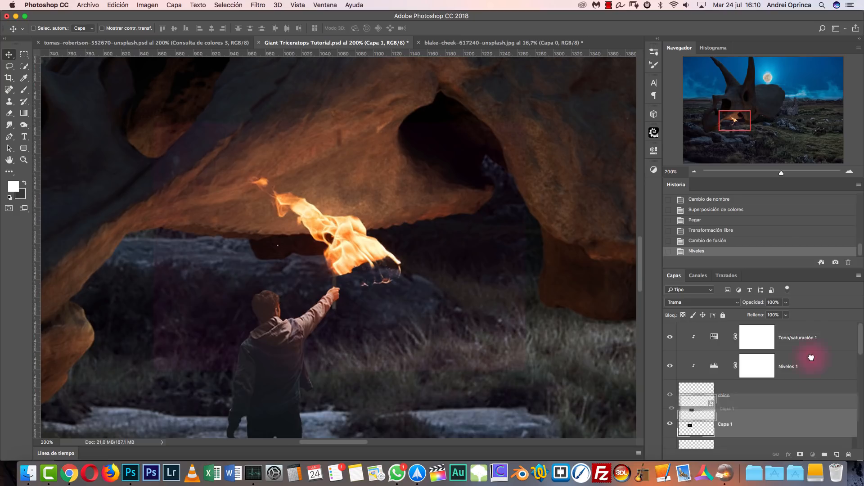
# Move the flame layer above the Tono/saturación 1 layer and raise its Levels black input again to 7.
pyautogui.moveTo(793, 418); pyautogui.dragTo(784, 335)
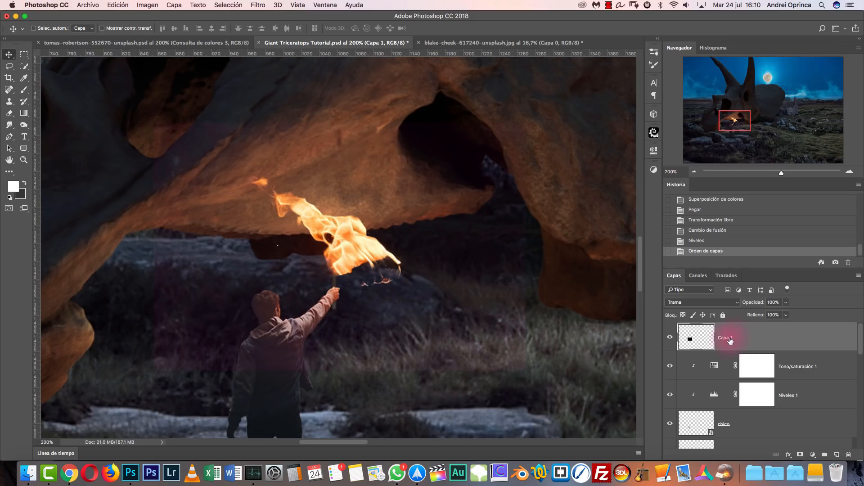
pyautogui.press('super+l')
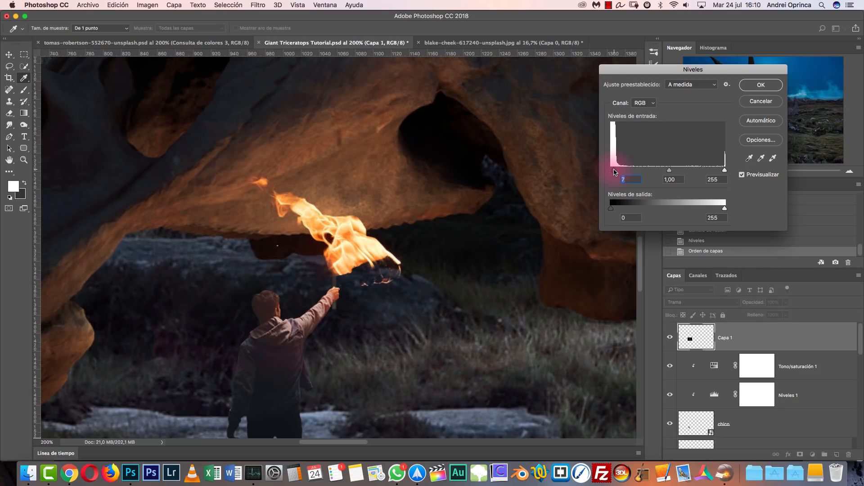
pyautogui.click(755, 87)
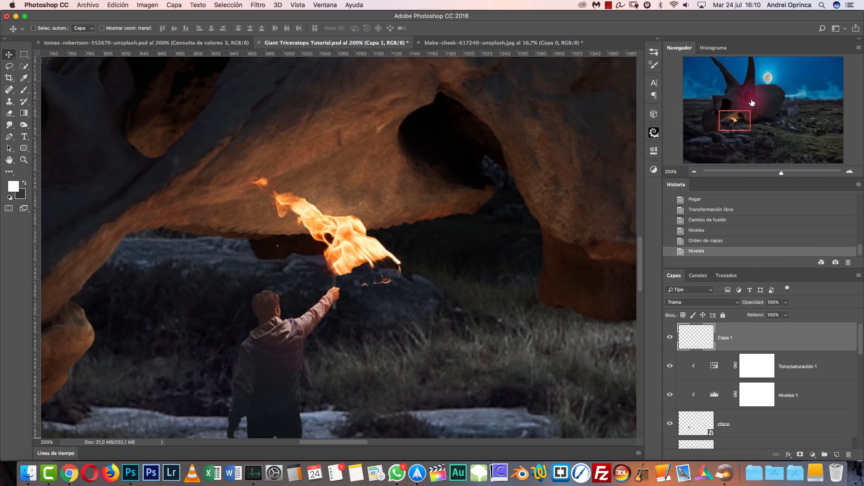
# Free Transform the flame layer: scale it to about 51%, rotate it about 68°, flip it horizontally and shift it toward the torch.
pyautogui.press('super+t')
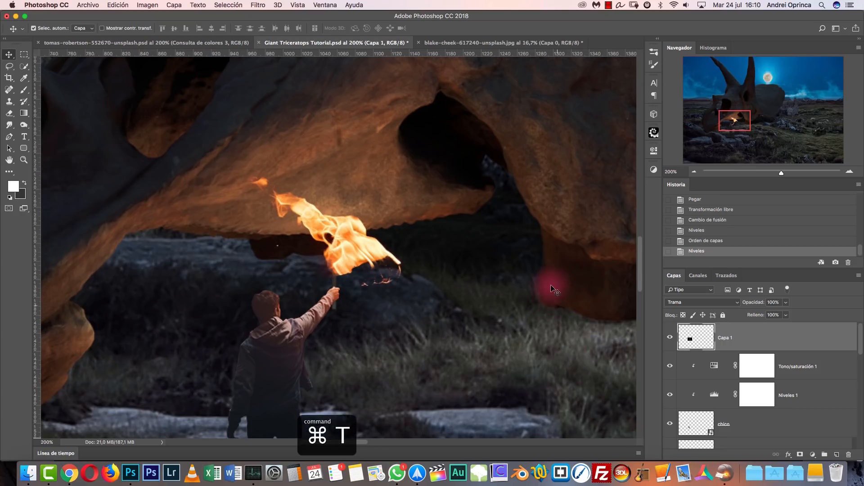
pyautogui.moveTo(526, 118); pyautogui.dragTo(353, 139)
pyautogui.rightClick(374, 200)
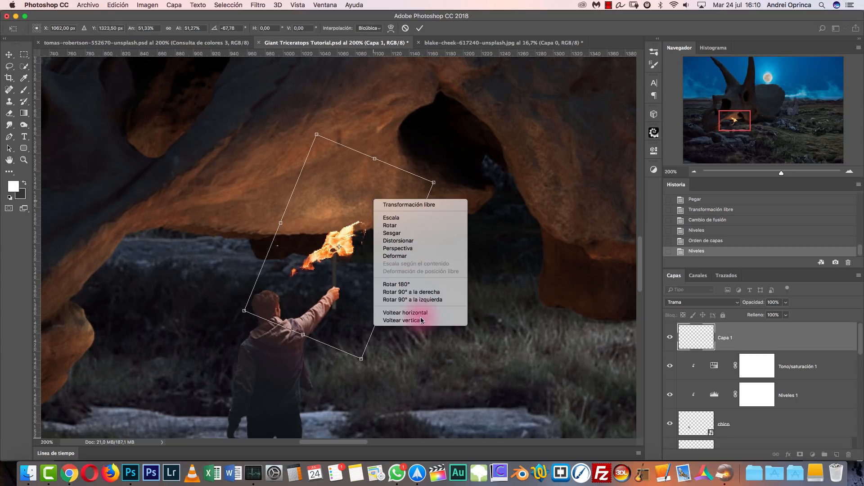
pyautogui.click(407, 310)
pyautogui.moveTo(363, 216); pyautogui.dragTo(376, 227)
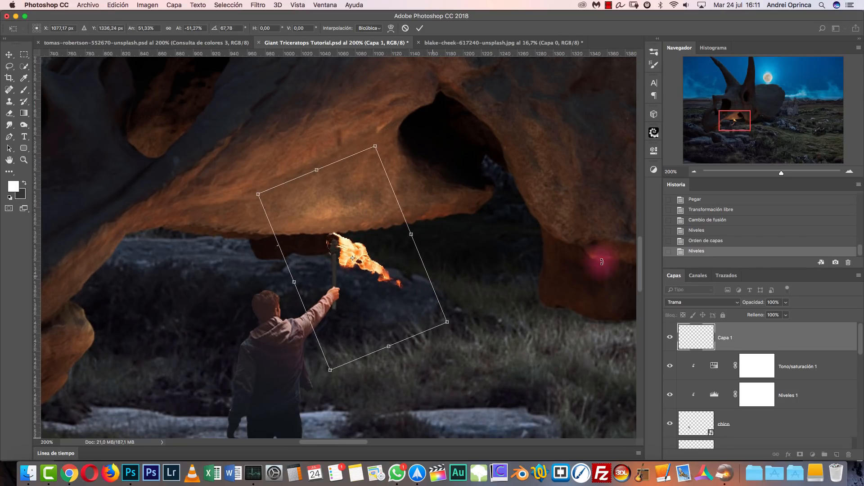
# Scale the flame down to about 33%, position its base on the torch head and apply the transformation.
pyautogui.click(849, 172)
pyautogui.click(849, 172)
pyautogui.click(848, 172)
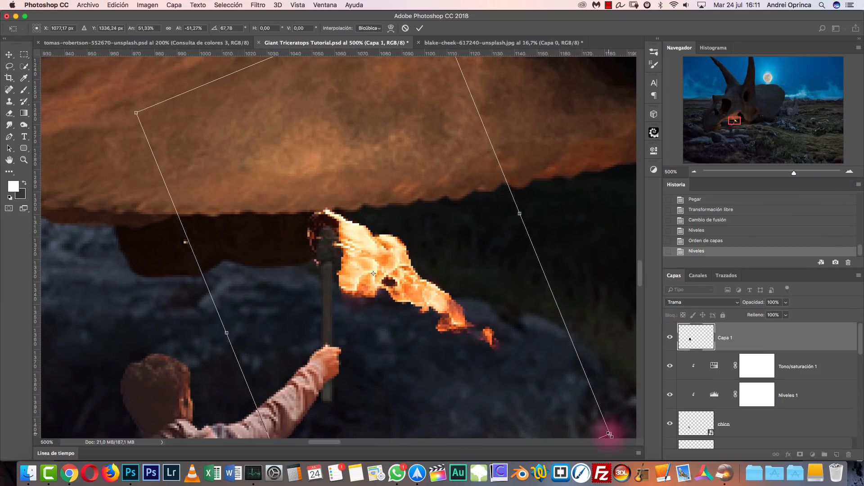
pyautogui.moveTo(550, 366); pyautogui.dragTo(508, 348)
pyautogui.moveTo(395, 331); pyautogui.dragTo(376, 265)
pyautogui.moveTo(386, 100); pyautogui.dragTo(391, 85)
pyautogui.moveTo(360, 158); pyautogui.dragTo(362, 156)
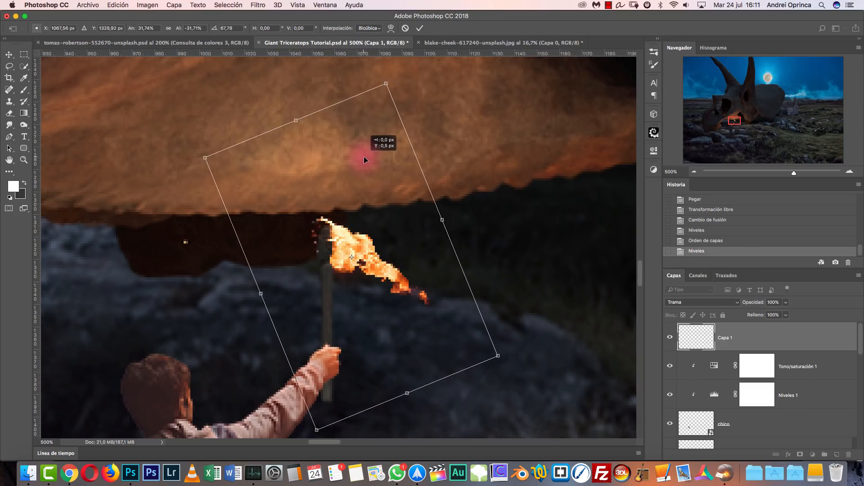
pyautogui.moveTo(394, 81); pyautogui.dragTo(395, 76)
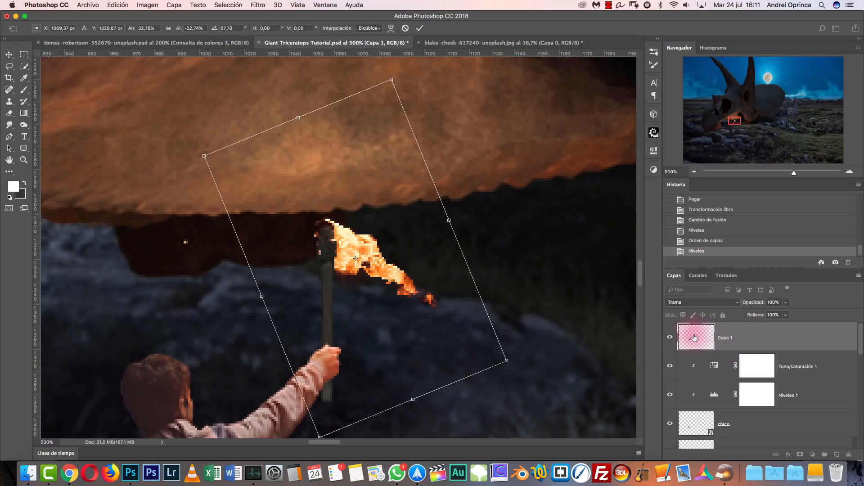
pyautogui.press('Return')
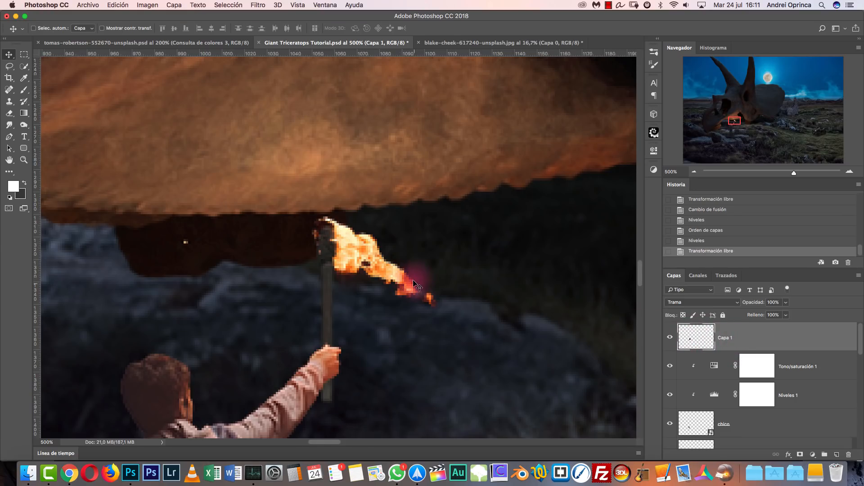
# Shift the flame slightly to fit the torch head, and compare the scene with the flame layer hidden and shown.
pyautogui.moveTo(409, 265); pyautogui.dragTo(404, 264)
pyautogui.moveTo(410, 265); pyautogui.dragTo(405, 264)
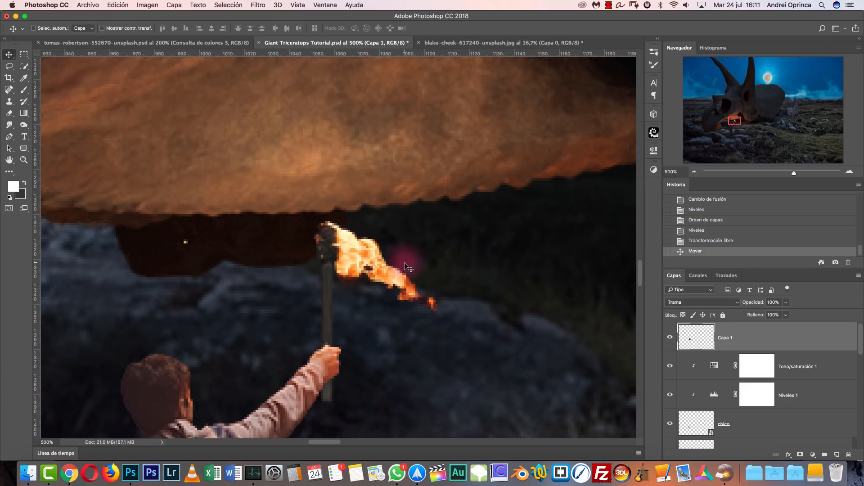
pyautogui.press('super+1')
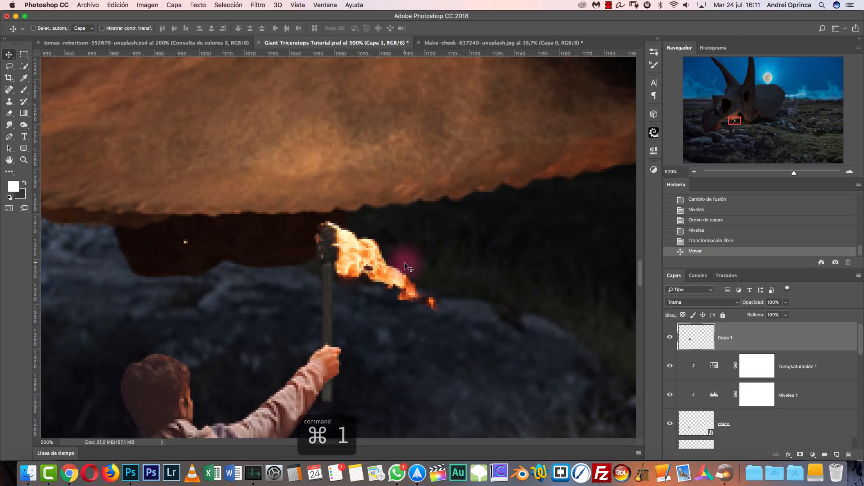
pyautogui.click(669, 337)
pyautogui.click(669, 337)
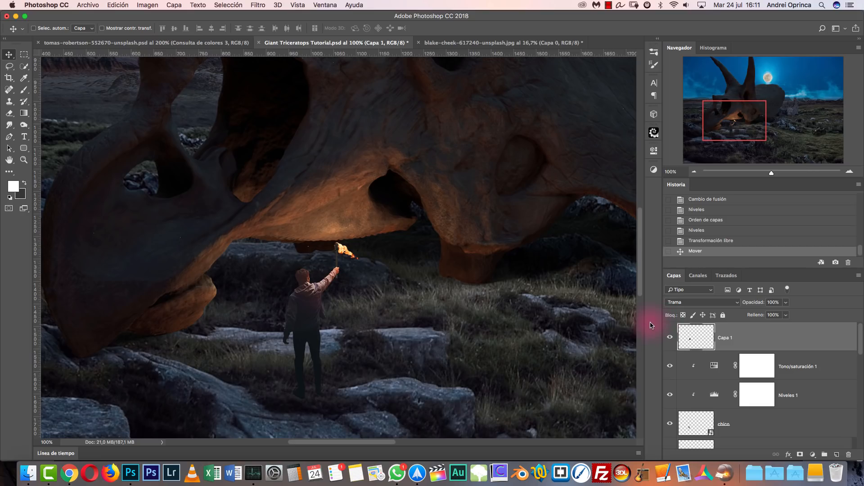
# Enlarge the flame slightly around a pivot on the torch head, and rename its layer as fuefgo.
pyautogui.press('super+t')
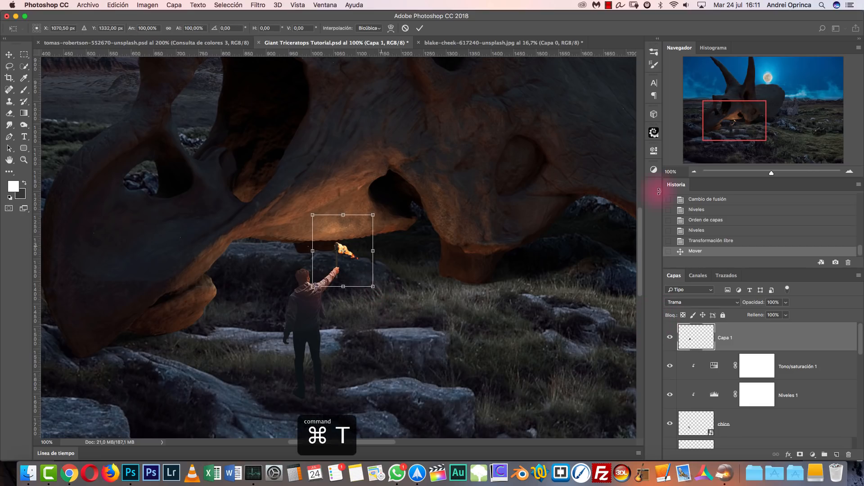
pyautogui.click(849, 172)
pyautogui.click(850, 172)
pyautogui.click(850, 172)
pyautogui.click(850, 172)
pyautogui.moveTo(359, 265); pyautogui.dragTo(327, 241)
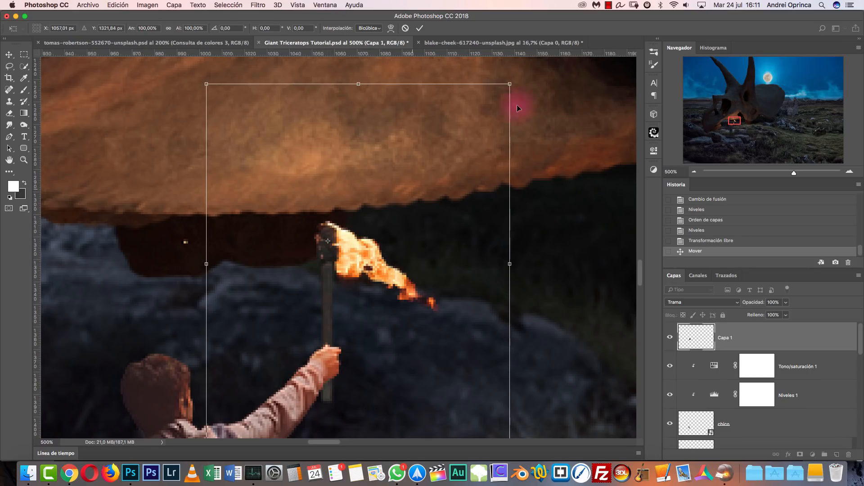
pyautogui.moveTo(511, 84); pyautogui.dragTo(527, 68)
pyautogui.press('Return')
pyautogui.press('super+1')
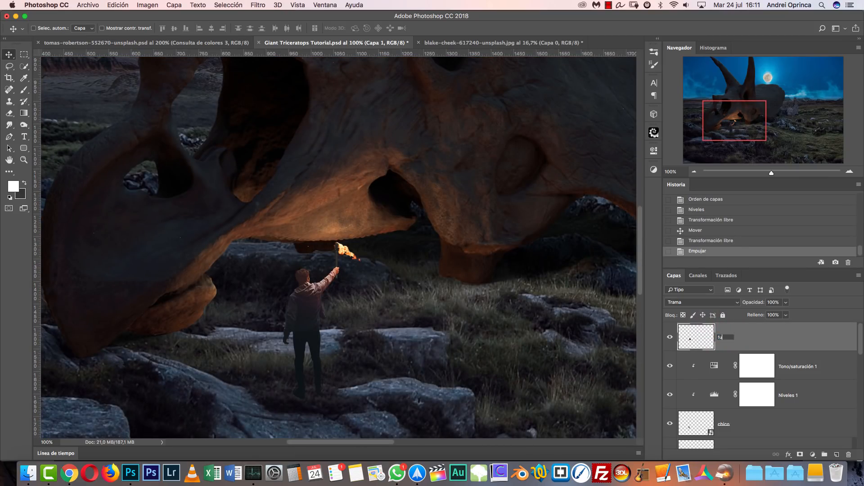
pyautogui.press('Return')
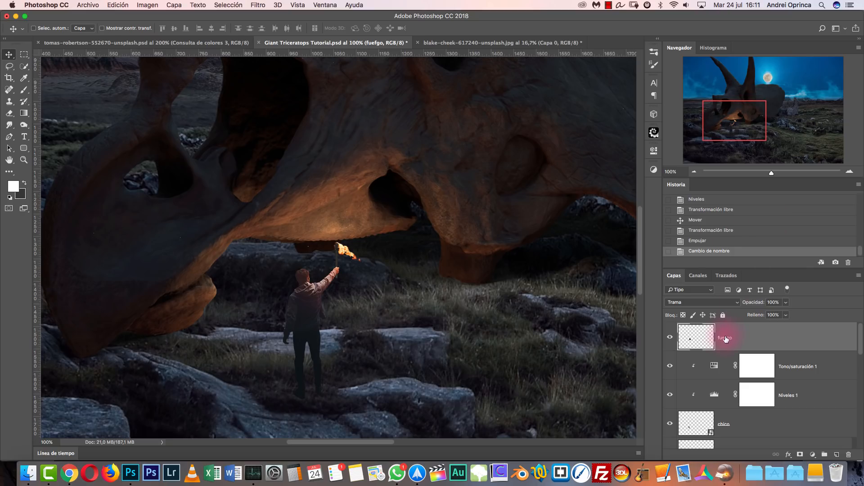
# Rename the flame layer as fuego and add a new layer above it named luz fuego.
pyautogui.write('o')
pyautogui.press('Return')
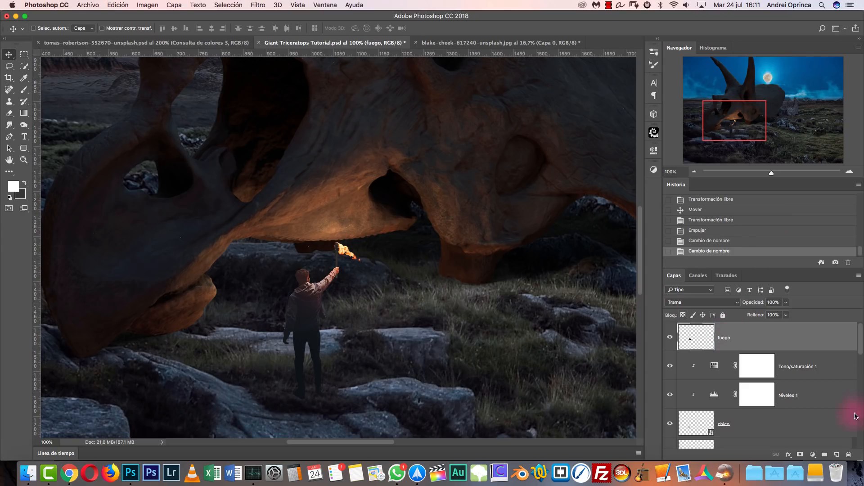
pyautogui.click(836, 455)
pyautogui.doubleClick(724, 339)
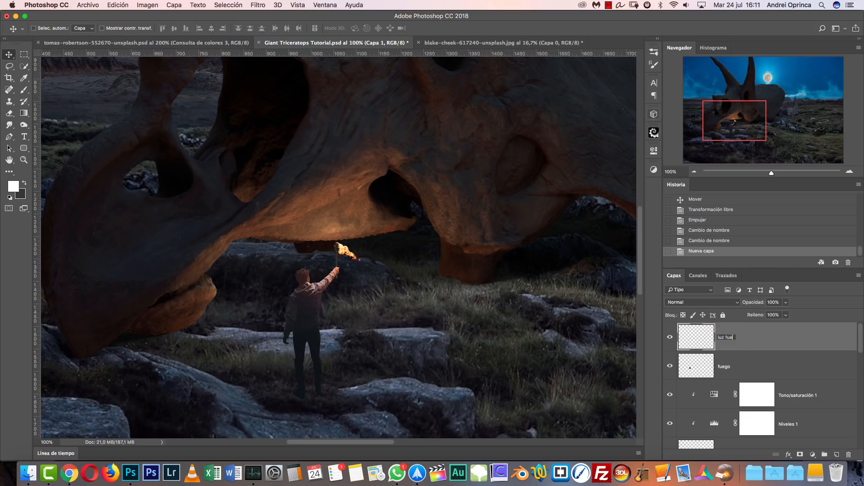
pyautogui.press('Return')
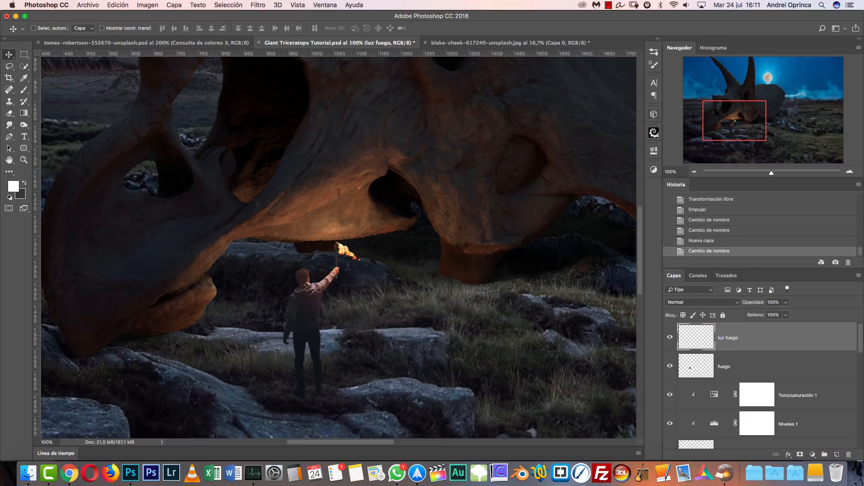
# Set the luz fuego layer's blend mode to Screen (Trama) and ready a 70 px brush on it.
pyautogui.click(683, 302)
pyautogui.click(693, 368)
pyautogui.press('b')
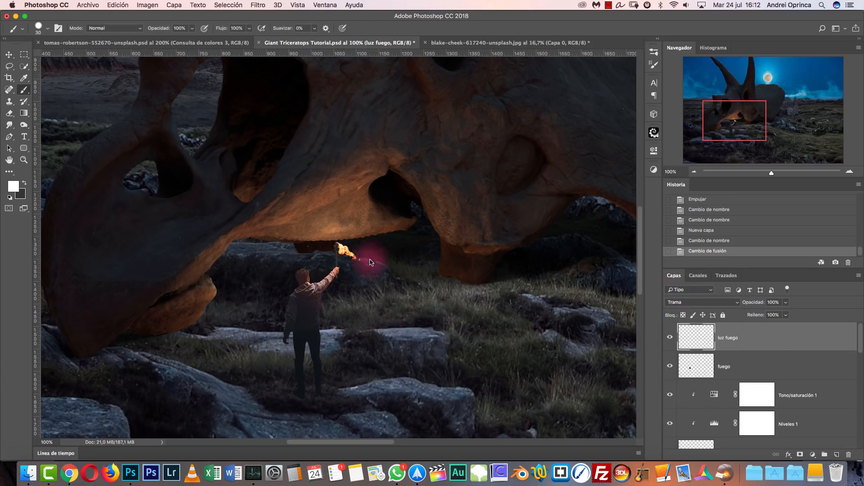
pyautogui.press(']')
pyautogui.press(']')
pyautogui.press('x')
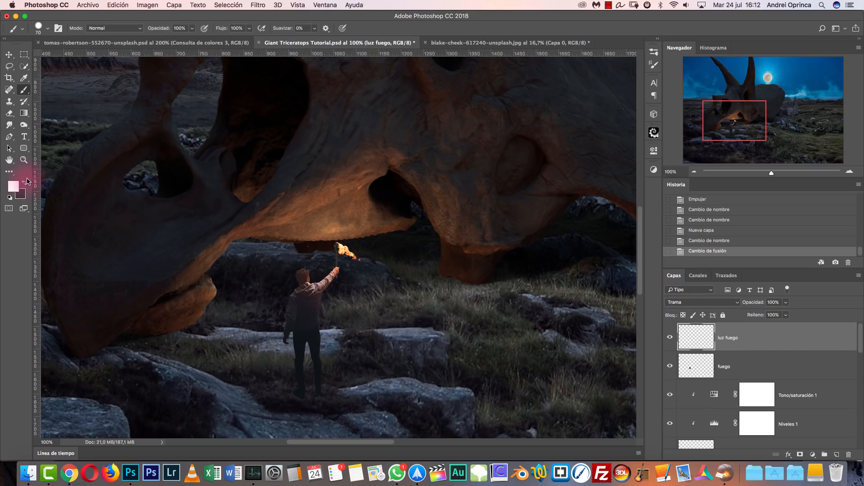
pyautogui.click(768, 368)
pyautogui.click(671, 366)
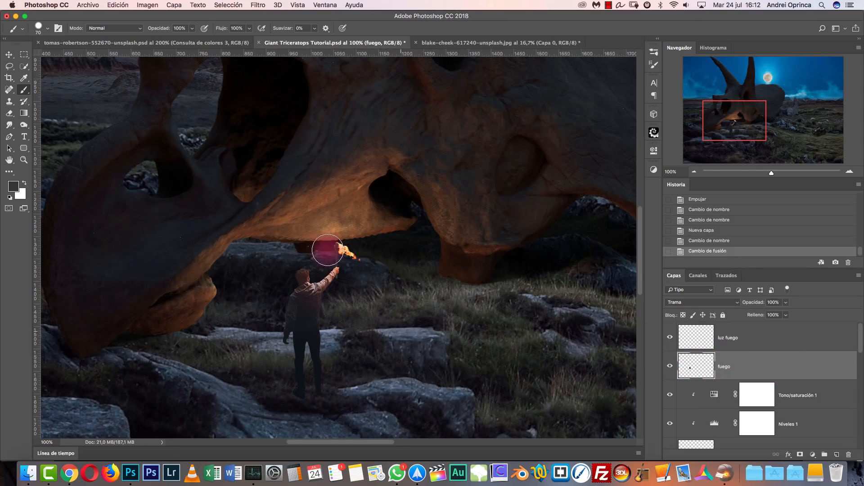
pyautogui.click(739, 344)
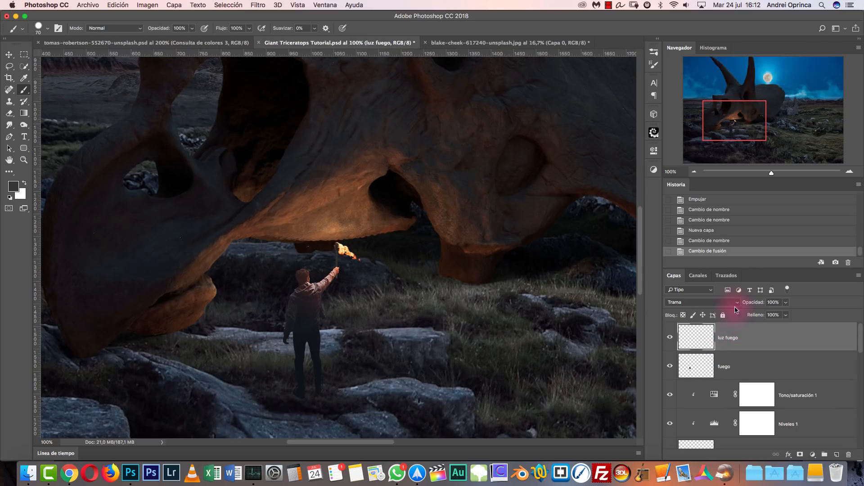
# Sample the flame's colour and shift the foreground to a dark orange, #7d4319, for the brush.
pyautogui.click(346, 247)
pyautogui.click(13, 185)
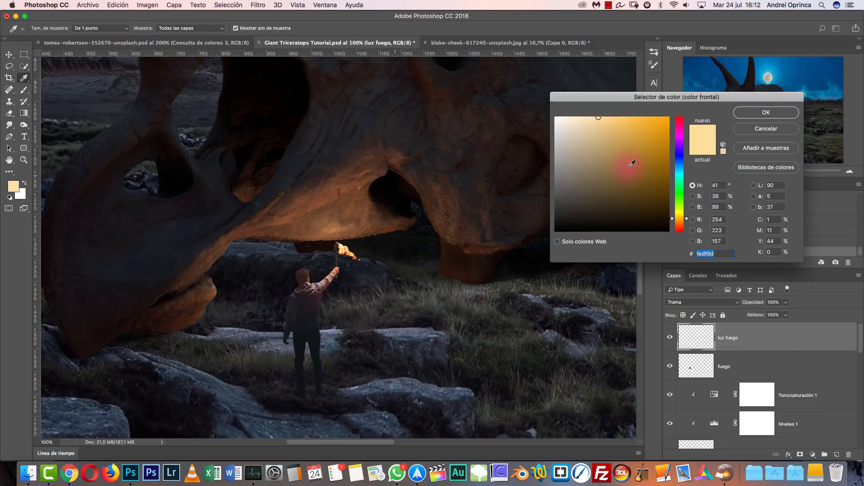
pyautogui.moveTo(612, 161); pyautogui.dragTo(643, 179)
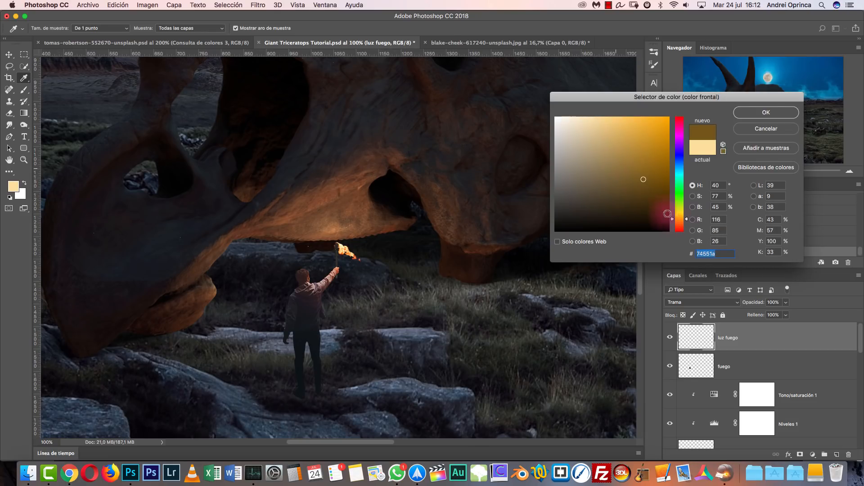
pyautogui.click(679, 227)
pyautogui.click(680, 223)
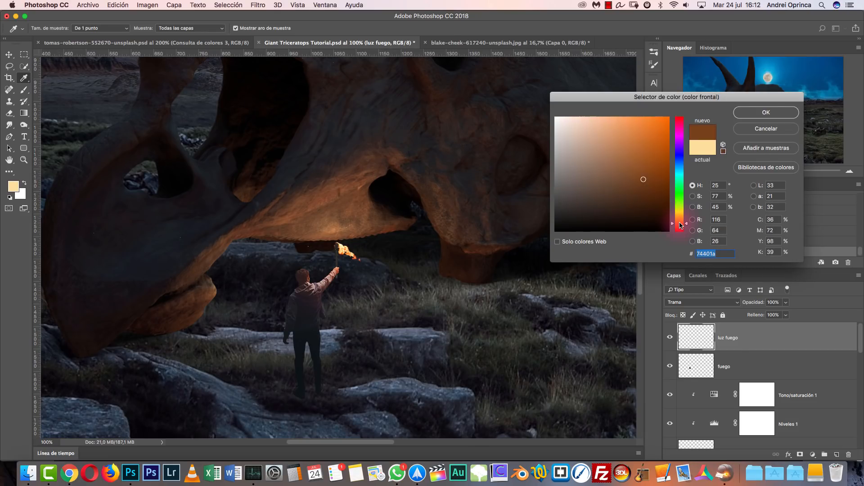
pyautogui.click(781, 113)
pyautogui.press('b')
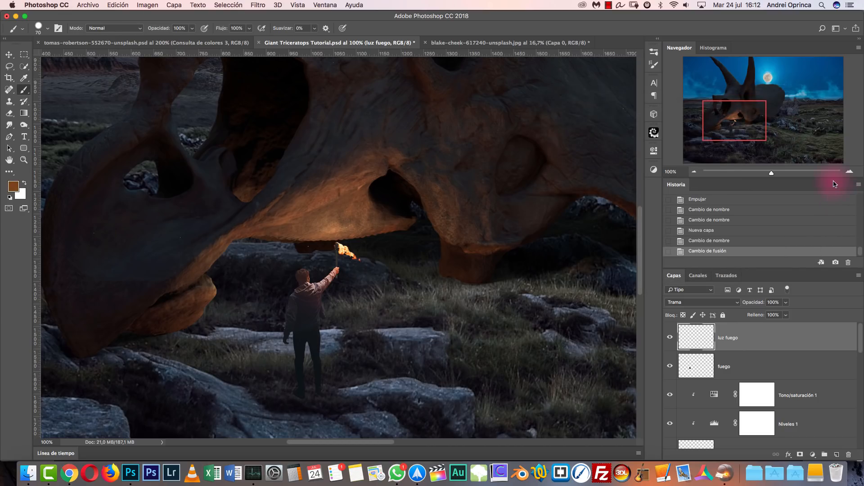
# Try dabs of dark orange light over the torch flame with the 70 px brush, and undo them.
pyautogui.click(792, 174)
pyautogui.click(342, 250)
pyautogui.press('super+z')
pyautogui.rightClick(497, 227)
pyautogui.moveTo(520, 252); pyautogui.dragTo(488, 255)
pyautogui.click(706, 339)
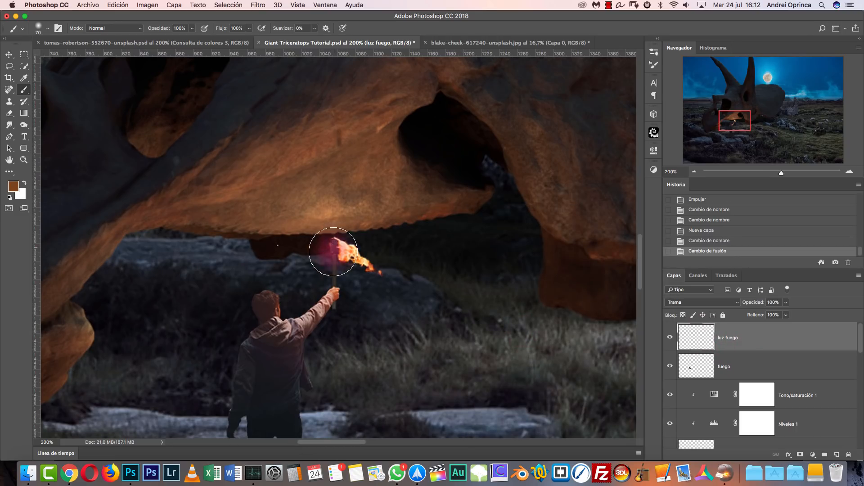
pyautogui.press('super+z')
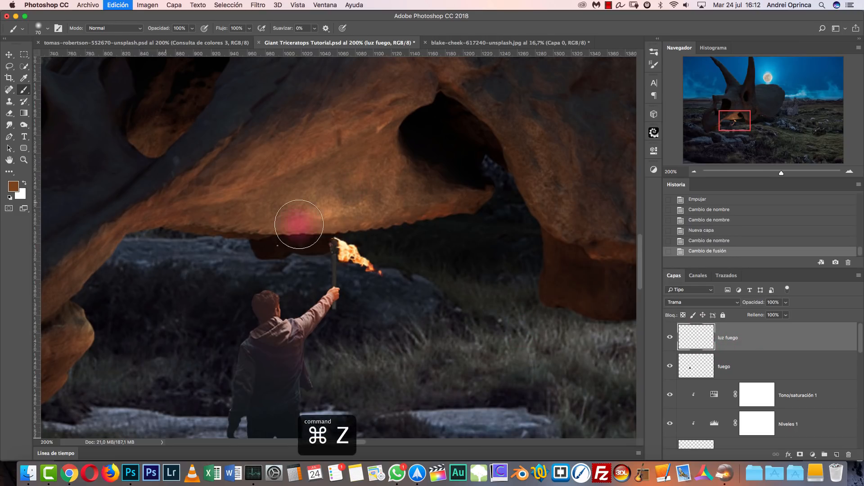
# Darken the brush colour to a deep brown and paint a 125 px glow over the torch head.
pyautogui.click(14, 186)
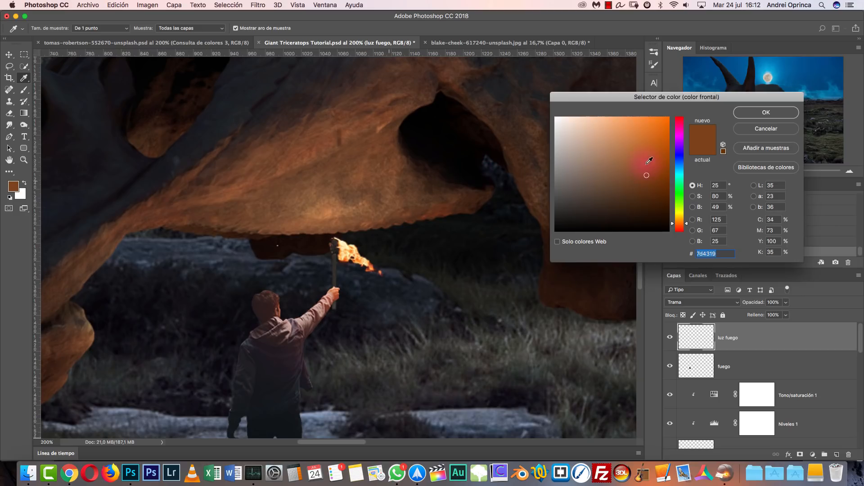
pyautogui.click(632, 195)
pyautogui.click(750, 118)
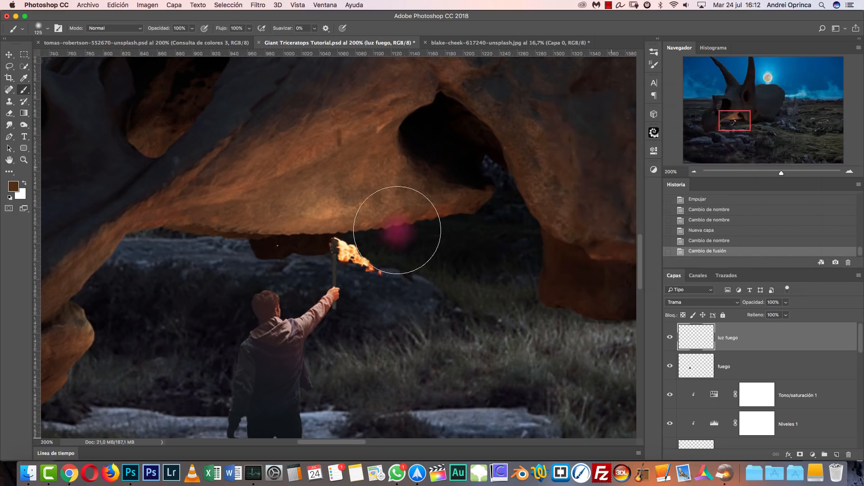
pyautogui.click(333, 240)
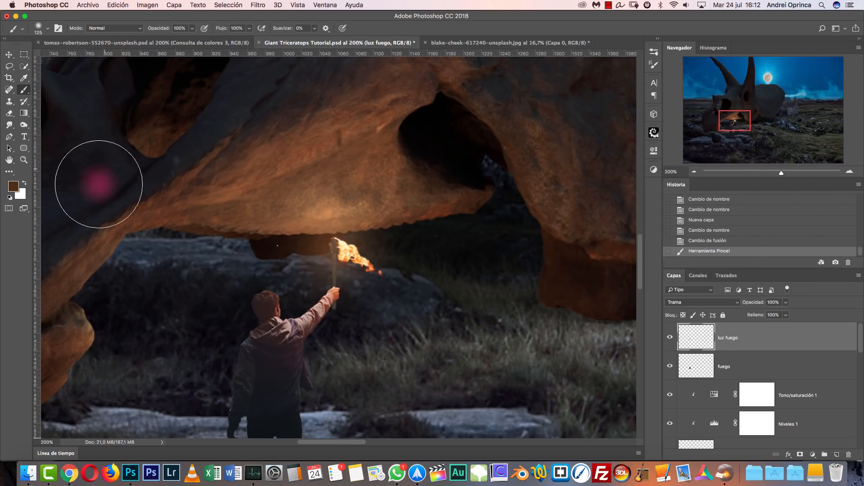
# Change the brush colour to orange #c3753b and paint a smaller 45 px glow at the flame's core.
pyautogui.click(14, 186)
pyautogui.moveTo(630, 162); pyautogui.dragTo(634, 144)
pyautogui.click(775, 116)
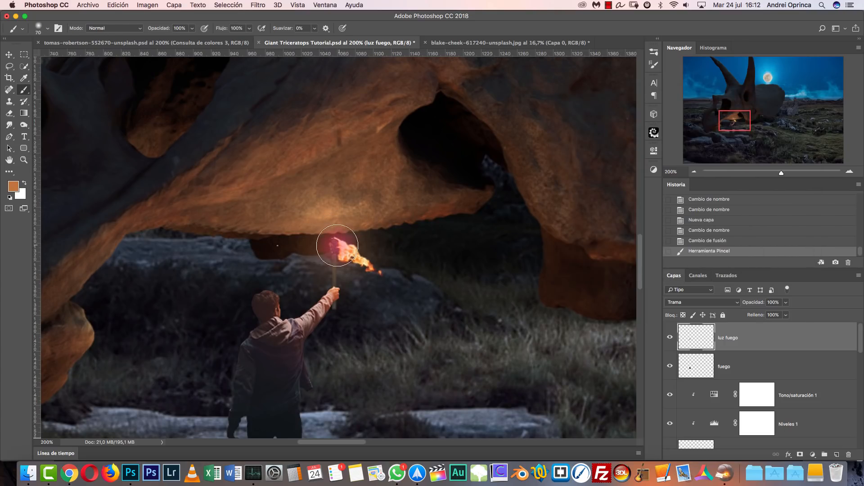
pyautogui.press('super+z')
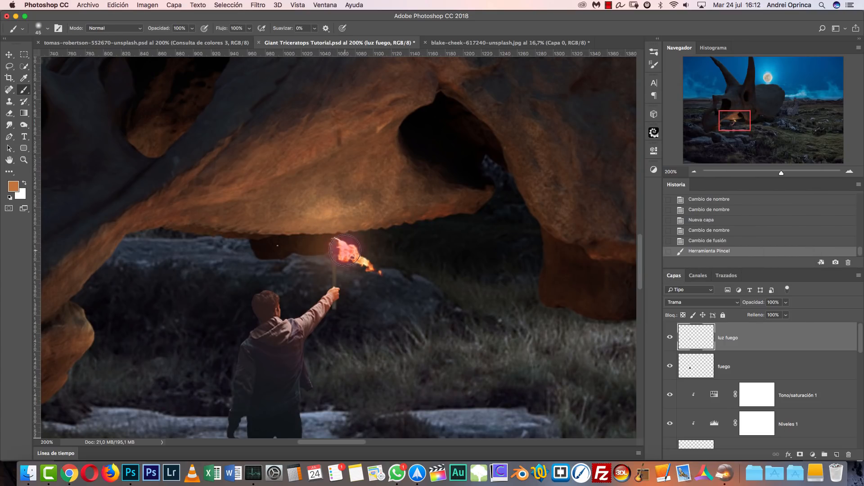
pyautogui.click(345, 250)
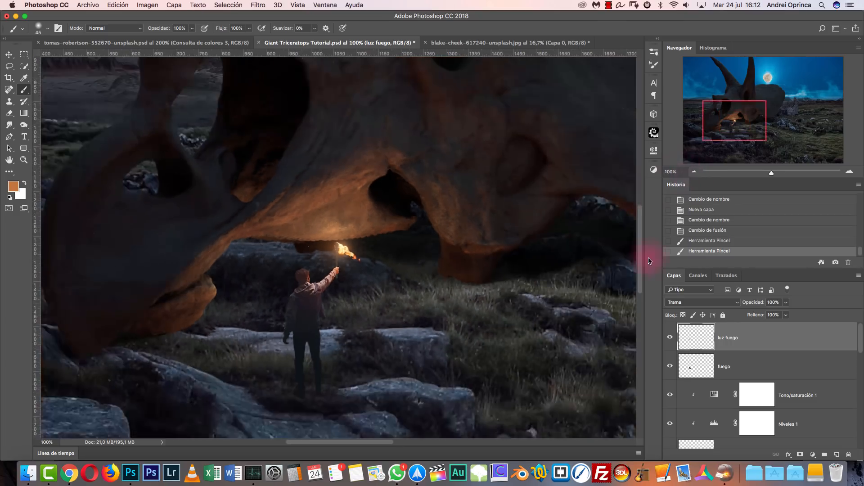
# Compare the scene with the luz fuego layer hidden and shown, and examine the whole composite and the area around the man.
pyautogui.press('super+minus')
pyautogui.press('super+minus')
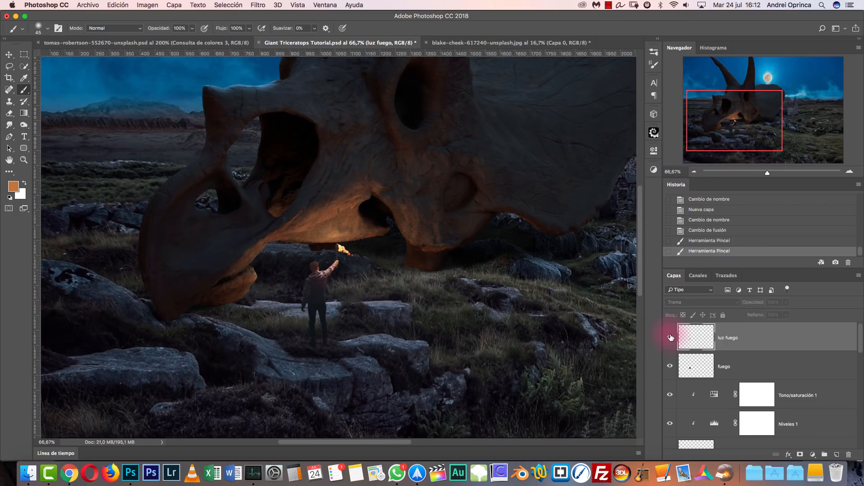
pyautogui.click(671, 337)
pyautogui.press('super+plus')
pyautogui.moveTo(759, 141); pyautogui.dragTo(776, 142)
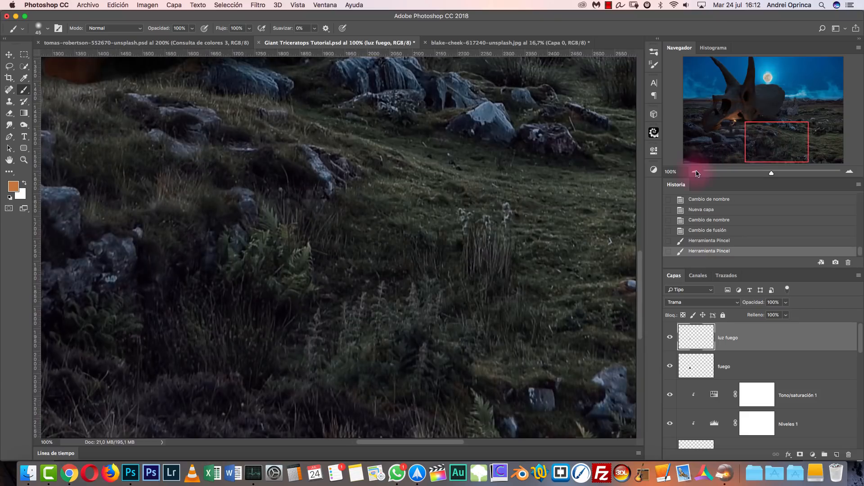
pyautogui.press('super+minus')
pyautogui.press('super+minus')
pyautogui.press('super+minus')
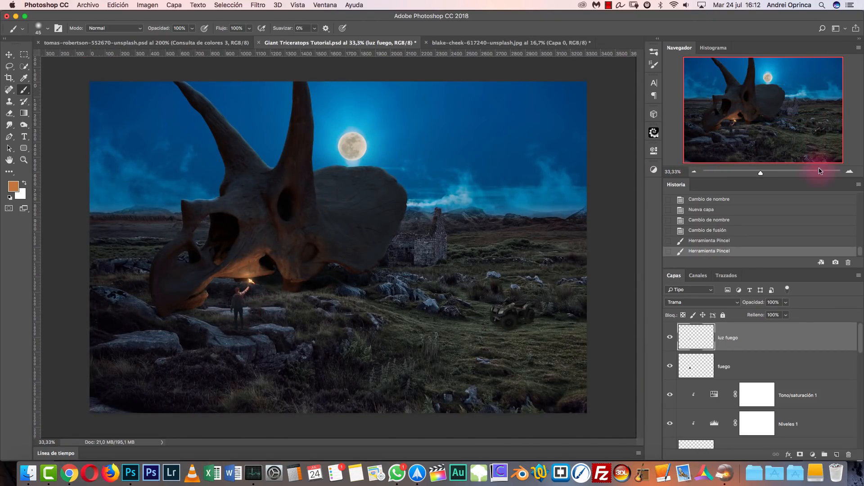
pyautogui.click(850, 172)
pyautogui.click(850, 172)
pyautogui.moveTo(295, 315); pyautogui.dragTo(467, 211)
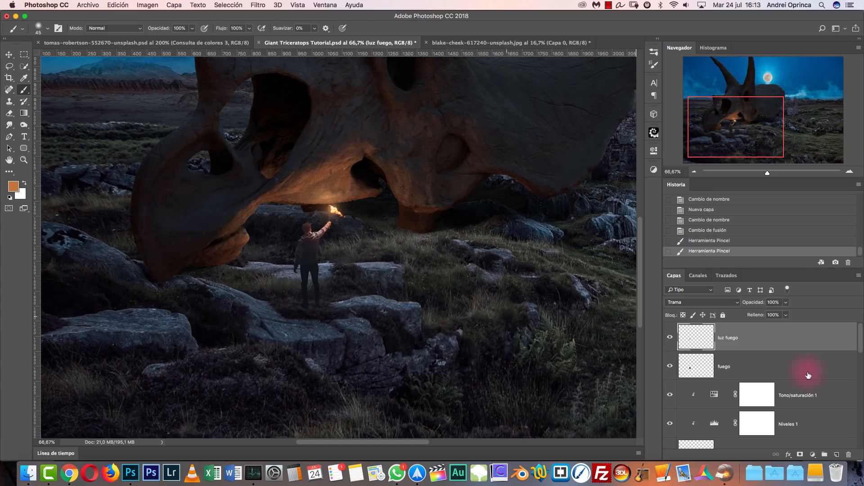
# Add a new layer named luz suelo and place it directly below the man's layer.
pyautogui.click(836, 455)
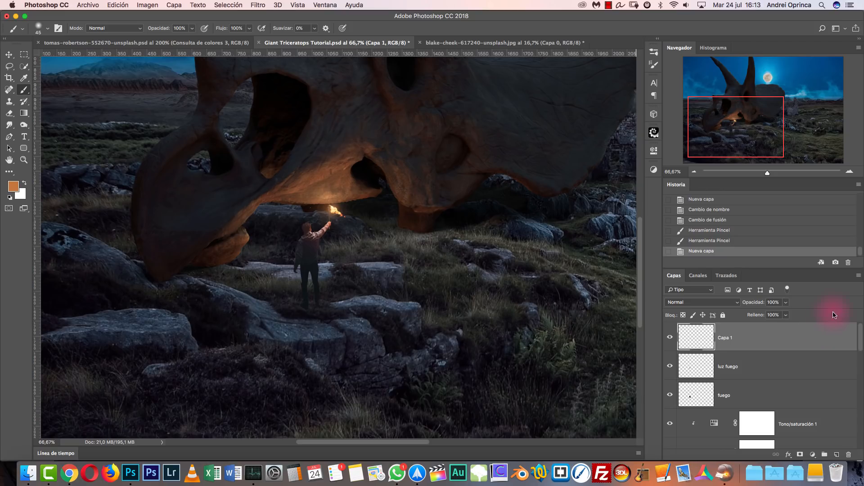
pyautogui.moveTo(861, 342); pyautogui.dragTo(861, 336)
pyautogui.doubleClick(725, 338)
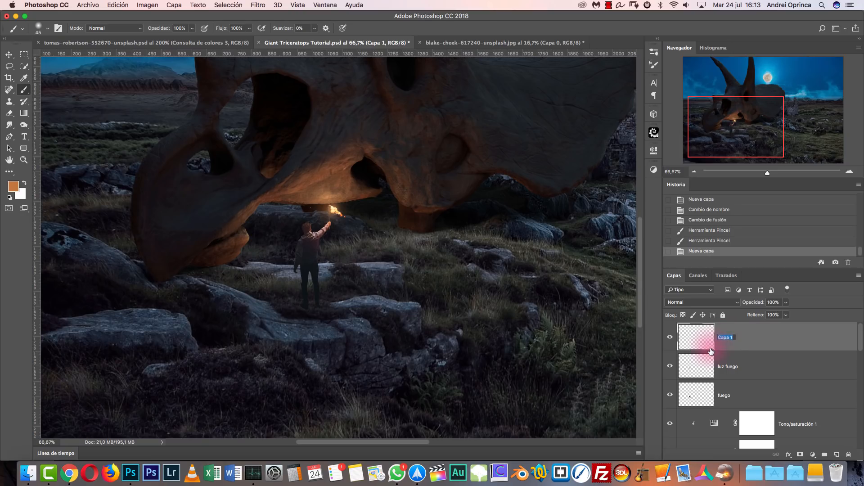
pyautogui.write('luz suelo')
pyautogui.press('Return')
pyautogui.scroll(-5, 809, 366)
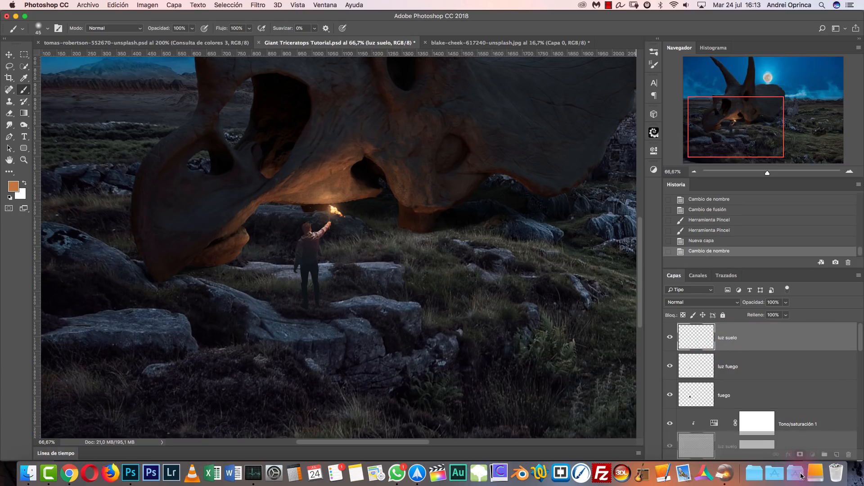
pyautogui.moveTo(768, 423); pyautogui.dragTo(757, 446)
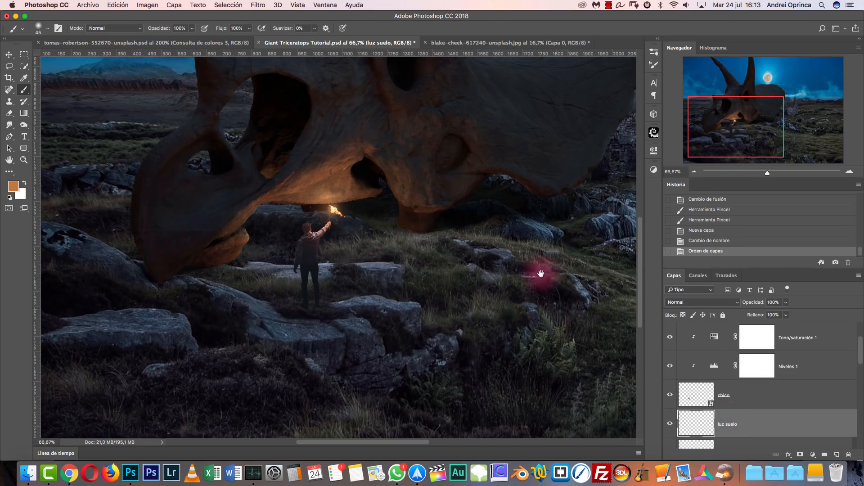
# Try Color Burn (Subexponer color) on luz suelo with 80 px orange strokes beside the man's feet, undoing the last stroke.
pyautogui.moveTo(556, 329); pyautogui.dragTo(495, 286)
pyautogui.press('super+r')
pyautogui.click(702, 302)
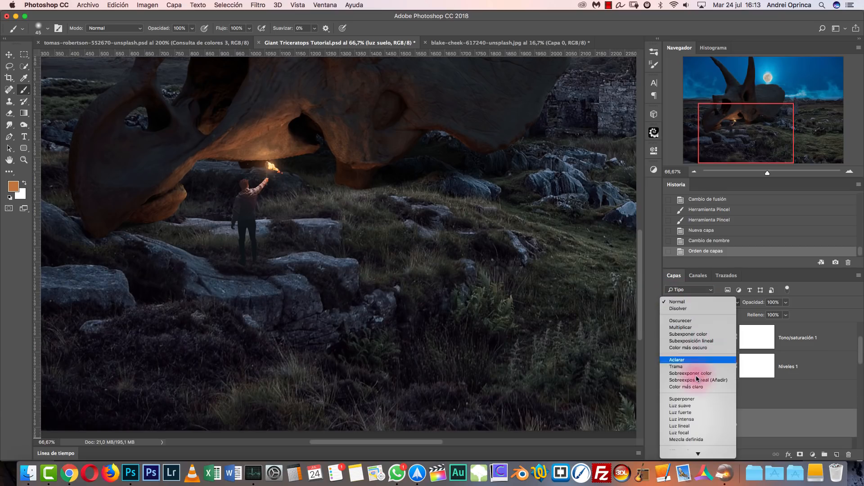
pyautogui.click(688, 334)
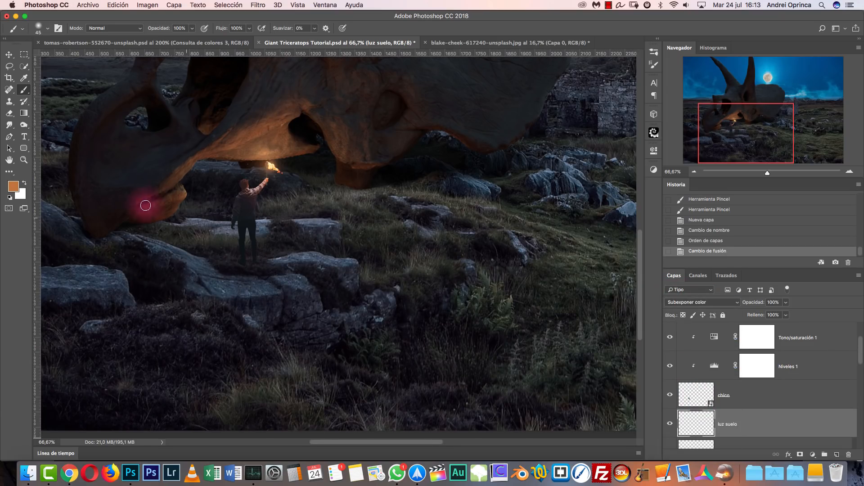
pyautogui.press(']')
pyautogui.press(']')
pyautogui.press(']')
pyautogui.press(']')
pyautogui.moveTo(247, 259)
pyautogui.mouseDown()
pyautogui.moveTo(313, 248)
pyautogui.moveTo(275, 245)
pyautogui.mouseUp()
pyautogui.moveTo(275, 246); pyautogui.dragTo(288, 240)
pyautogui.press('alt+super+z')
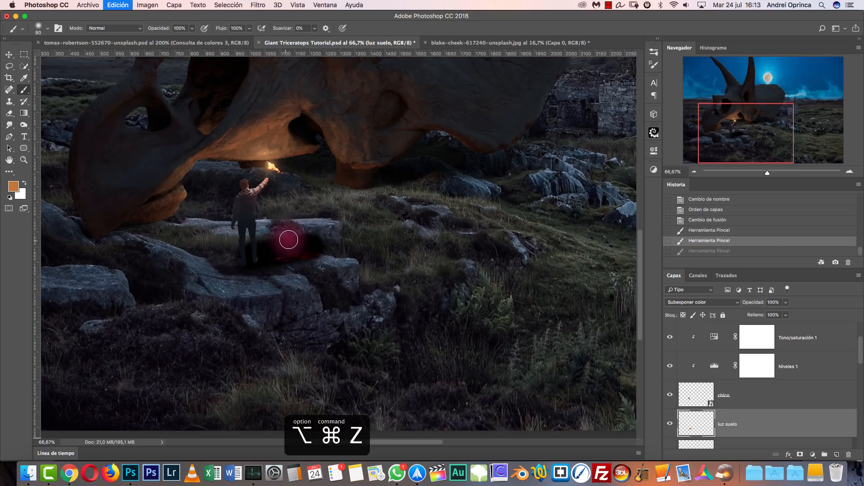
# Switch the luz suelo layer to Color Dodge (Sobreexponer color) and erase all the paint on it.
pyautogui.click(714, 302)
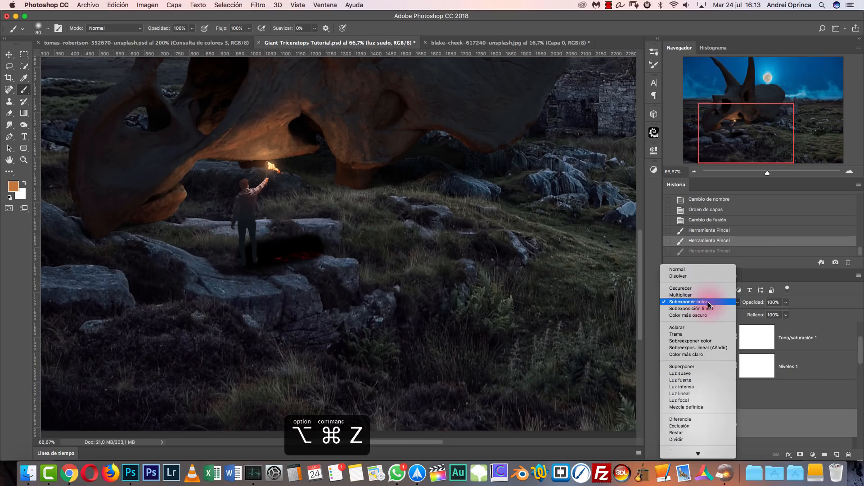
pyautogui.click(696, 341)
pyautogui.press('super+d')
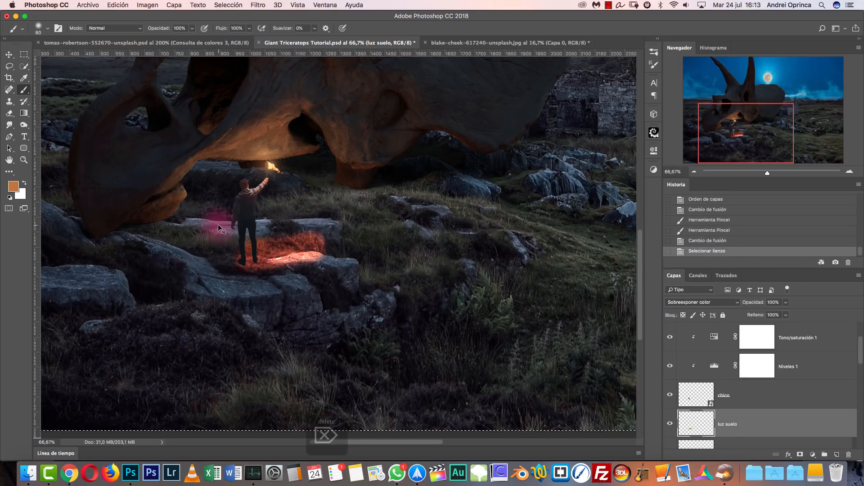
pyautogui.press('BackSpace')
pyautogui.press('super+d')
# Set the brush colour to brown #60412a and paint soft light on the ground beside the man's feet.
pyautogui.click(14, 186)
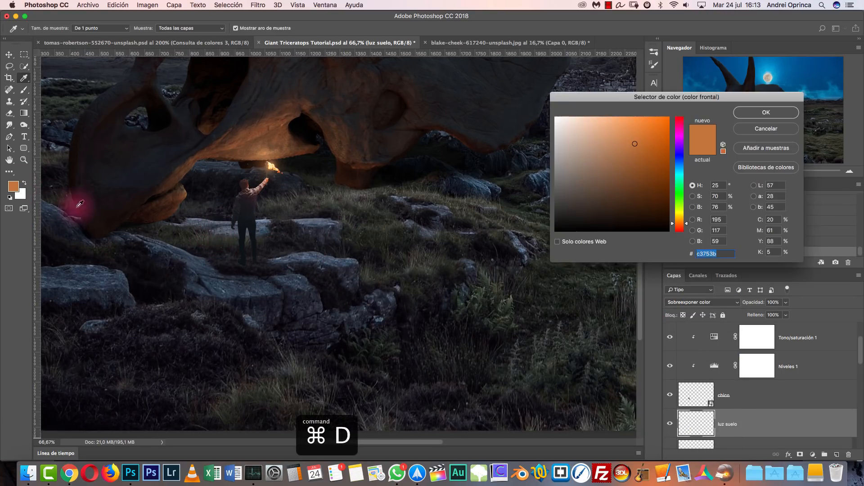
pyautogui.moveTo(621, 176)
pyautogui.mouseDown()
pyautogui.moveTo(615, 202)
pyautogui.moveTo(621, 191)
pyautogui.mouseUp()
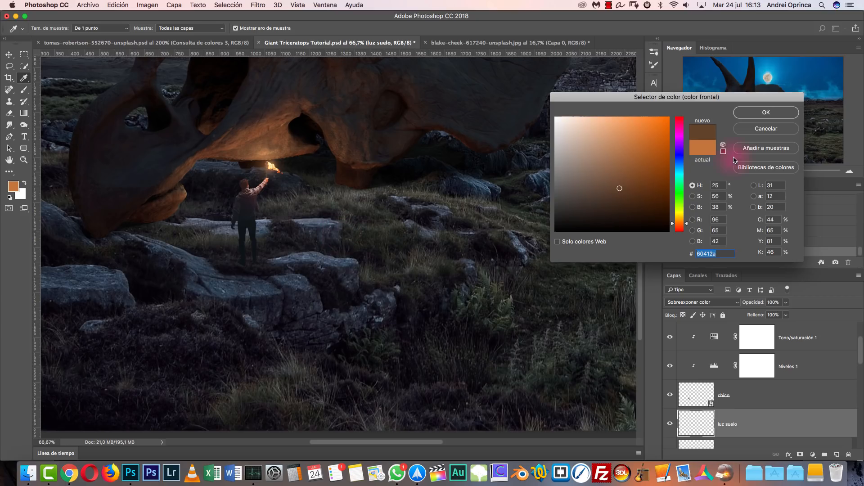
pyautogui.click(781, 115)
pyautogui.moveTo(262, 251)
pyautogui.mouseDown()
pyautogui.moveTo(305, 251)
pyautogui.moveTo(260, 254)
pyautogui.mouseUp()
pyautogui.moveTo(320, 251); pyautogui.dragTo(299, 245)
# Erase all the brown paint on the luz suelo layer and deselect.
pyautogui.rightClick(302, 220)
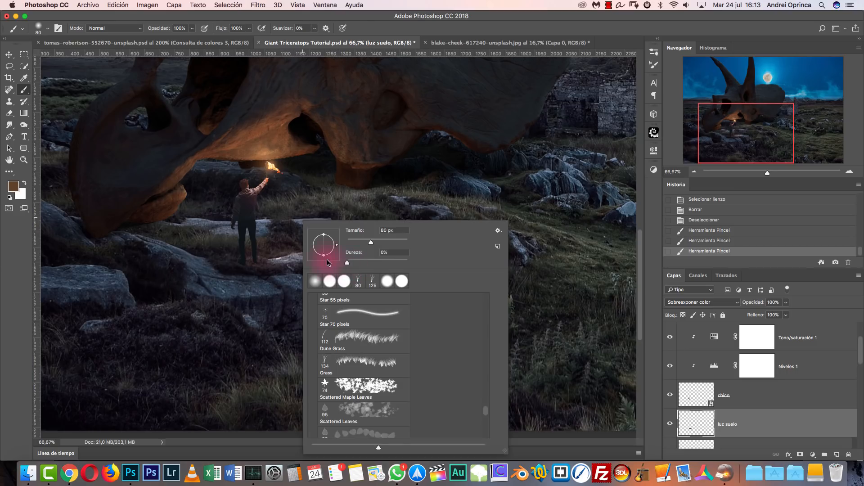
pyautogui.moveTo(191, 262); pyautogui.dragTo(264, 253)
pyautogui.press('super+a')
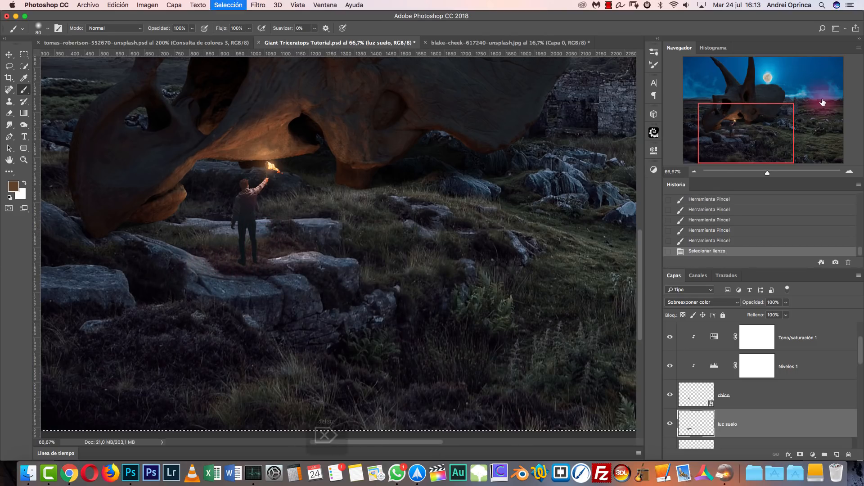
pyautogui.press('super+d')
# Set the brush colour to orange #a9602b, with 50% opacity and 30% flow.
pyautogui.click(13, 186)
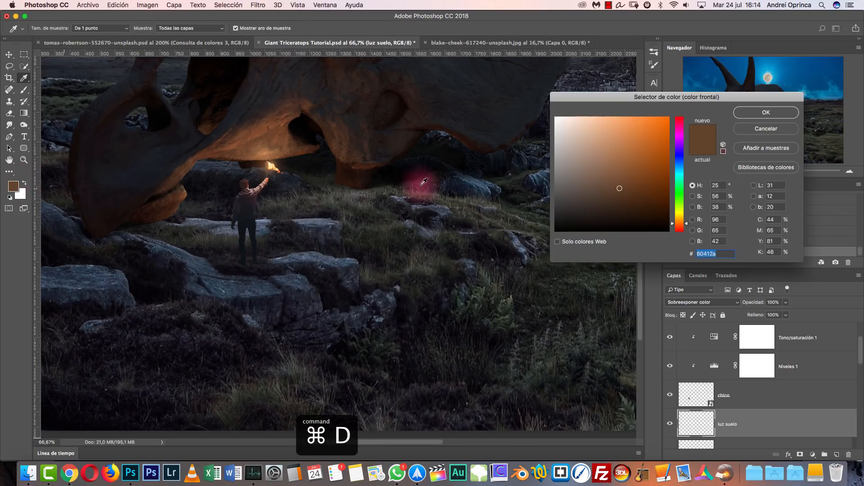
pyautogui.moveTo(621, 187); pyautogui.dragTo(640, 156)
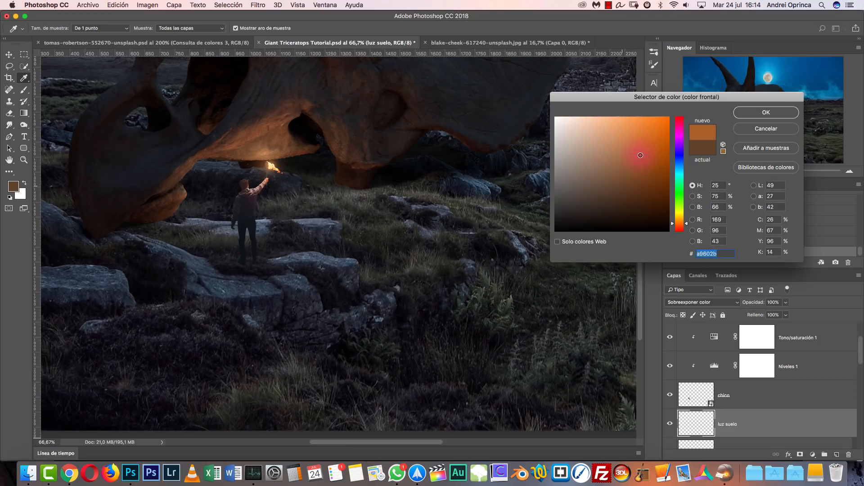
pyautogui.click(762, 118)
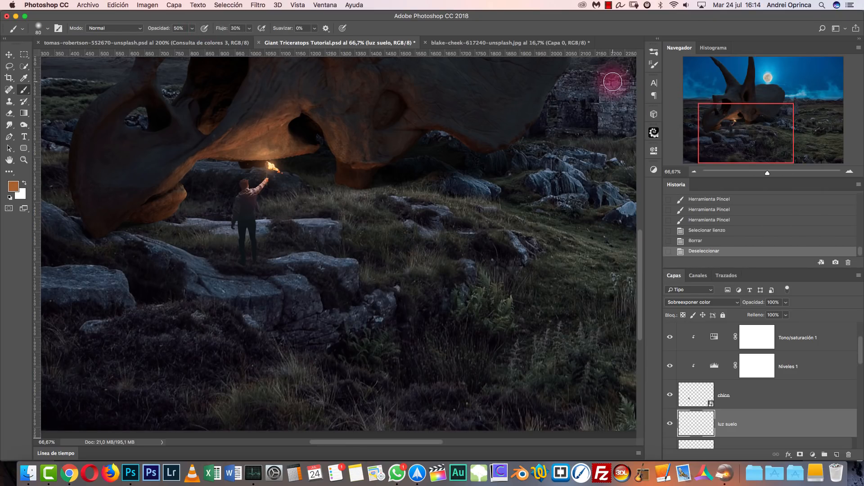
# Enable Transfer (Transferencia) for the brush and control its opacity variation by pen pressure (Presión de la pluma).
pyautogui.click(654, 65)
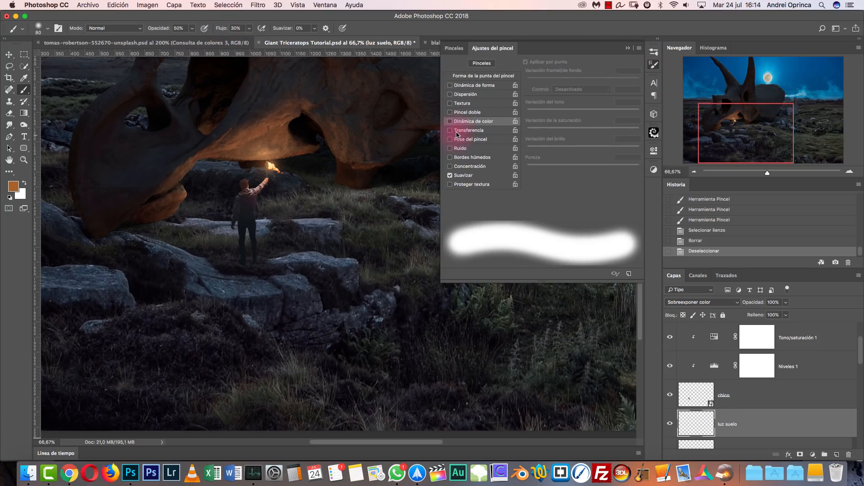
pyautogui.click(450, 130)
pyautogui.click(593, 82)
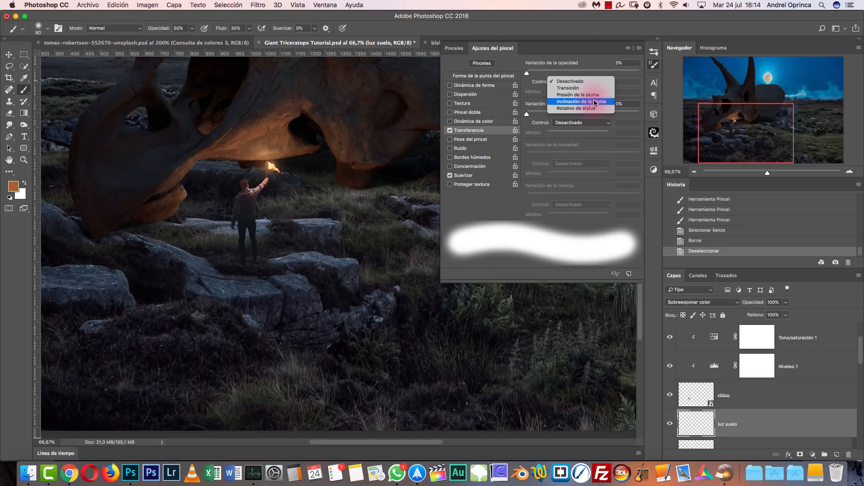
pyautogui.click(593, 98)
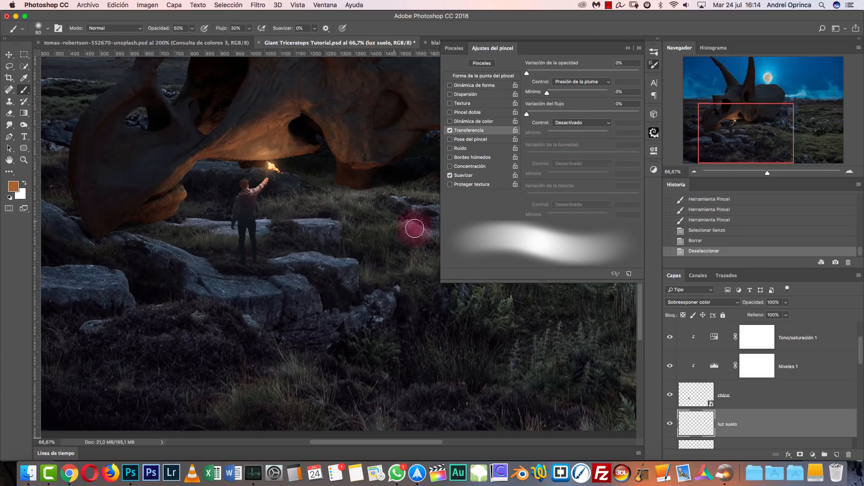
pyautogui.click(628, 48)
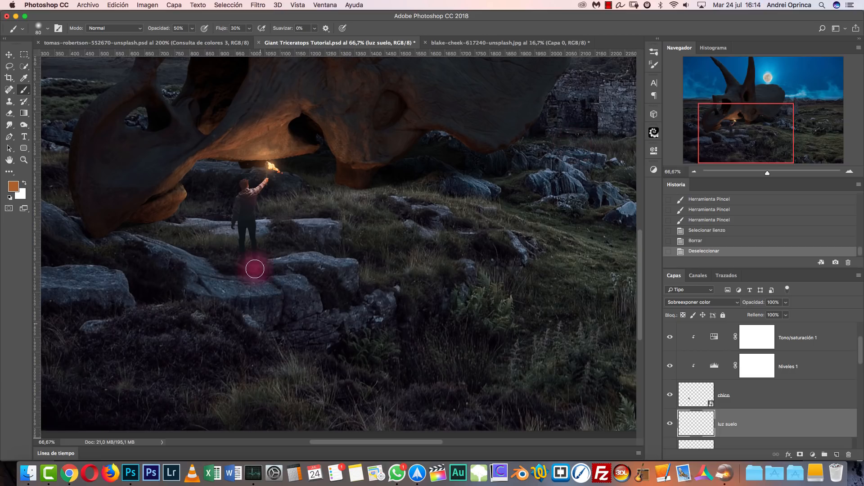
# Paint soft orange torchlight on the rocks and ground around the man's feet on the luz suelo layer, varying the brush size.
pyautogui.moveTo(241, 259)
pyautogui.mouseDown()
pyautogui.moveTo(342, 250)
pyautogui.moveTo(183, 252)
pyautogui.moveTo(230, 261)
pyautogui.moveTo(185, 253)
pyautogui.moveTo(216, 261)
pyautogui.moveTo(166, 250)
pyautogui.moveTo(195, 244)
pyautogui.moveTo(246, 266)
pyautogui.moveTo(209, 253)
pyautogui.moveTo(280, 255)
pyautogui.moveTo(360, 239)
pyautogui.moveTo(295, 244)
pyautogui.moveTo(207, 228)
pyautogui.moveTo(168, 234)
pyautogui.moveTo(176, 248)
pyautogui.moveTo(154, 239)
pyautogui.moveTo(174, 244)
pyautogui.mouseUp()
pyautogui.moveTo(275, 261); pyautogui.dragTo(295, 255)
pyautogui.press('[')
pyautogui.press('[')
pyautogui.press('[')
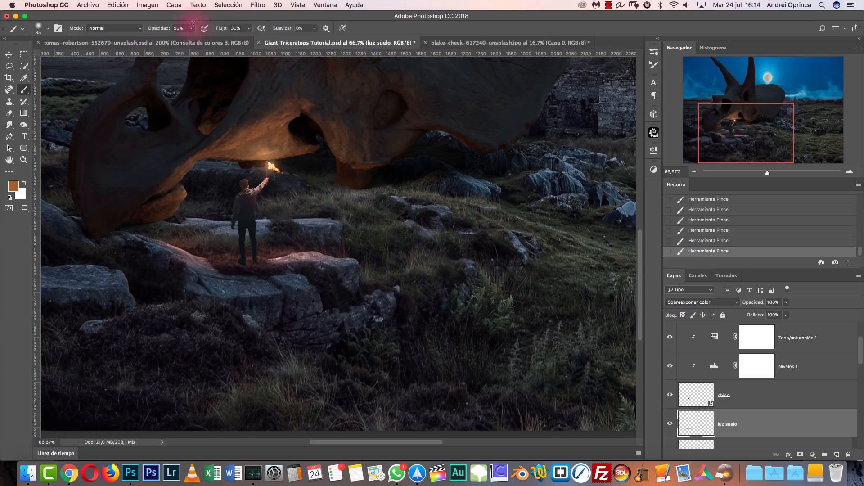
pyautogui.press(']')
pyautogui.press(']')
pyautogui.press(']')
pyautogui.press(']')
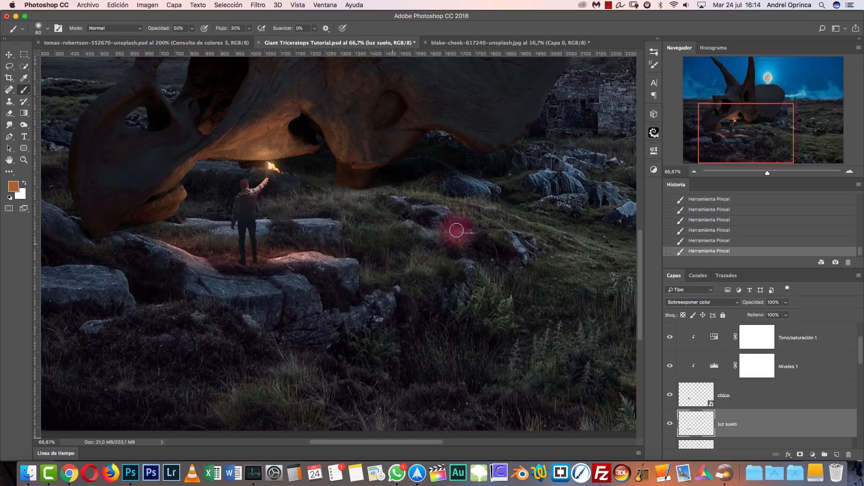
# Rename the luz fuego layer at the top of the layer stack as Luz.
pyautogui.moveTo(558, 280); pyautogui.dragTo(212, 239)
pyautogui.moveTo(320, 196); pyautogui.dragTo(410, 272)
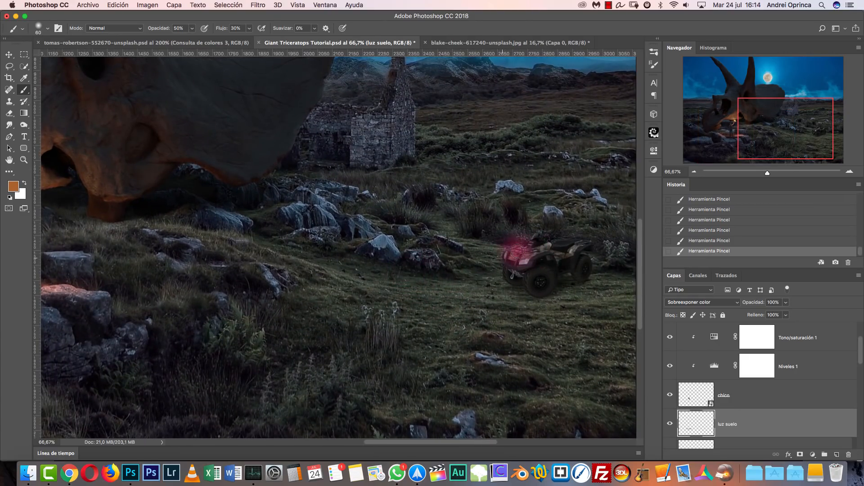
pyautogui.moveTo(497, 218); pyautogui.dragTo(403, 220)
pyautogui.press('super+r')
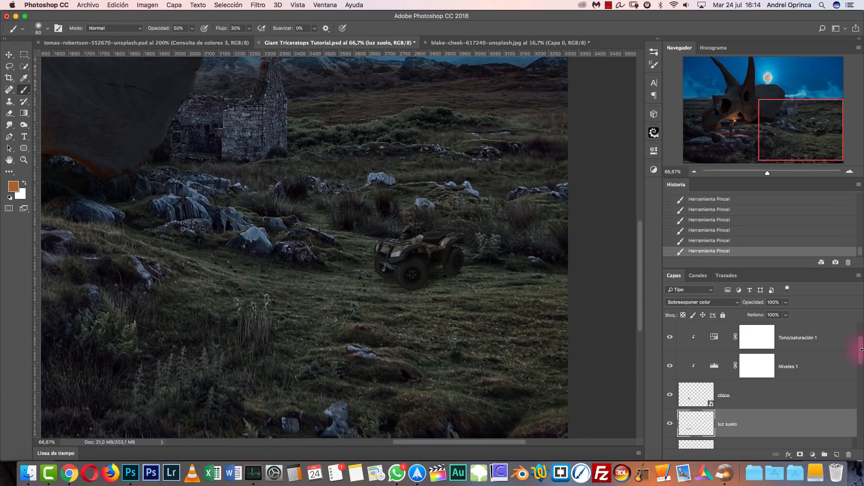
pyautogui.moveTo(860, 350); pyautogui.dragTo(855, 306)
pyautogui.click(759, 340)
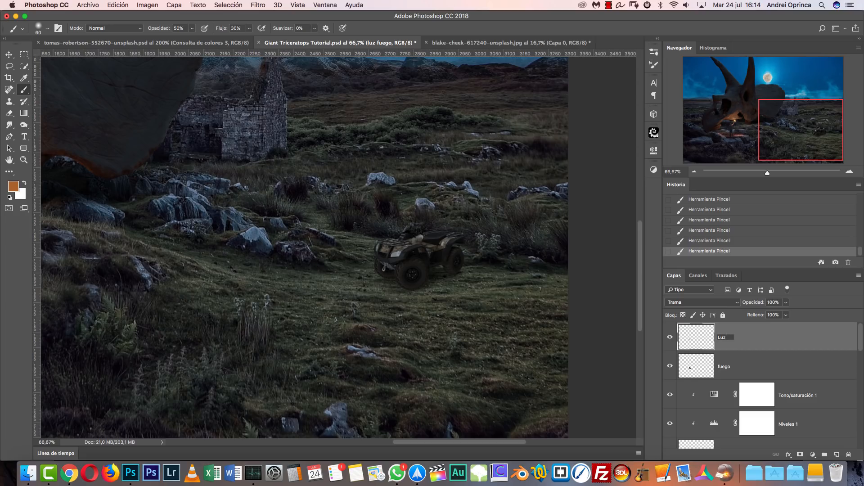
pyautogui.press('Return')
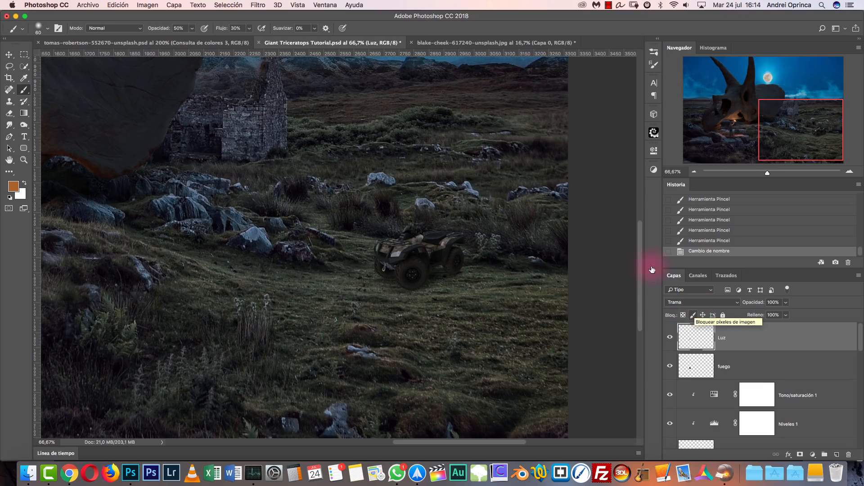
# Set the brush colour to bluish grey #6e7375 for the quad bike's headlights.
pyautogui.moveTo(473, 338); pyautogui.dragTo(623, 295)
pyautogui.moveTo(457, 308); pyautogui.dragTo(648, 330)
pyautogui.hscroll(10, 513, 320)
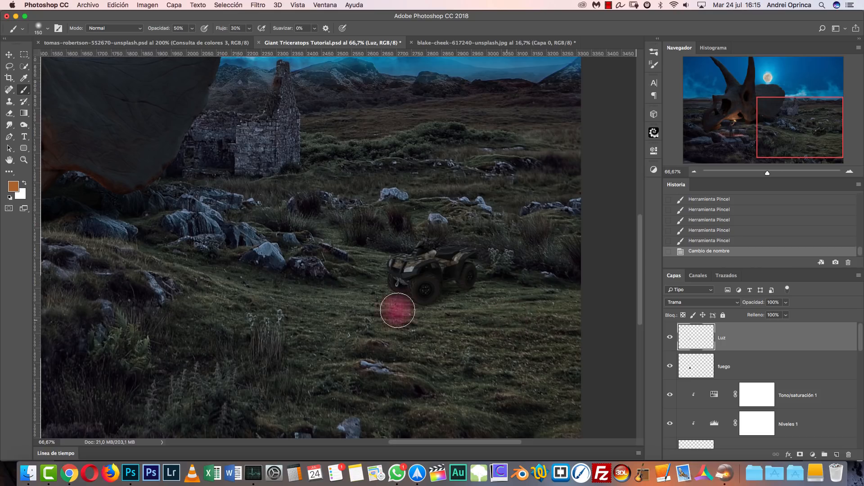
pyautogui.click(13, 185)
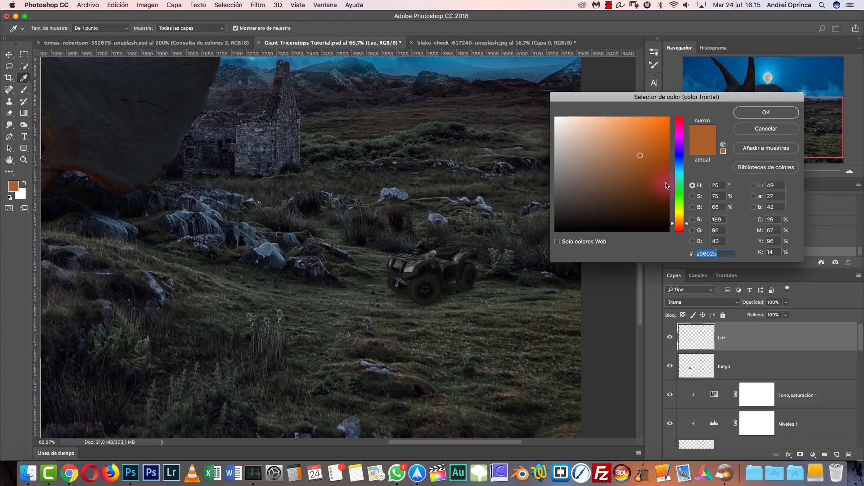
pyautogui.moveTo(679, 178); pyautogui.dragTo(679, 169)
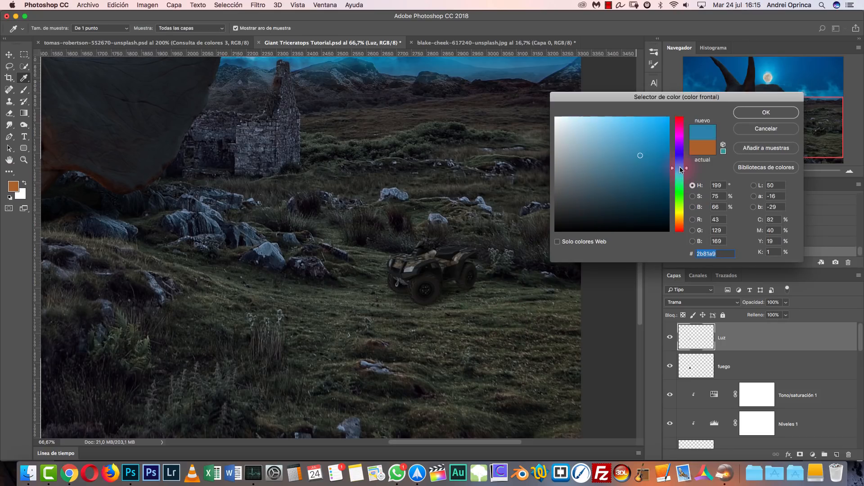
pyautogui.moveTo(574, 130)
pyautogui.mouseDown()
pyautogui.moveTo(563, 130)
pyautogui.moveTo(561, 179)
pyautogui.mouseUp()
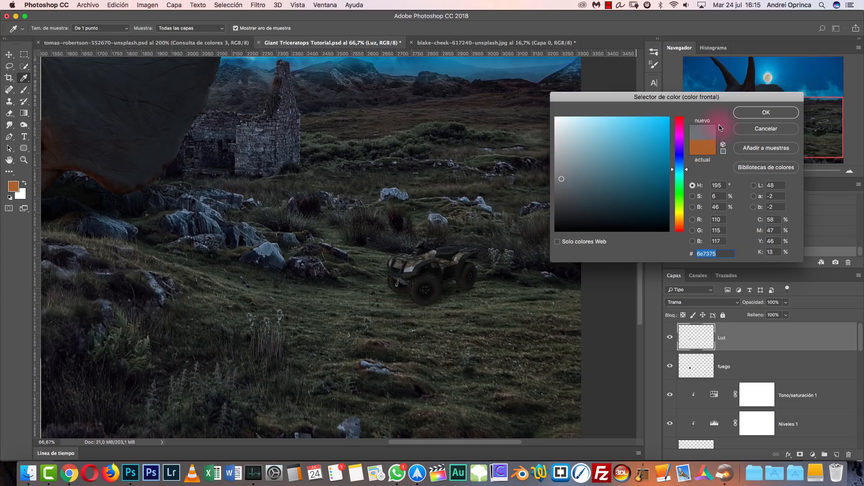
pyautogui.click(748, 115)
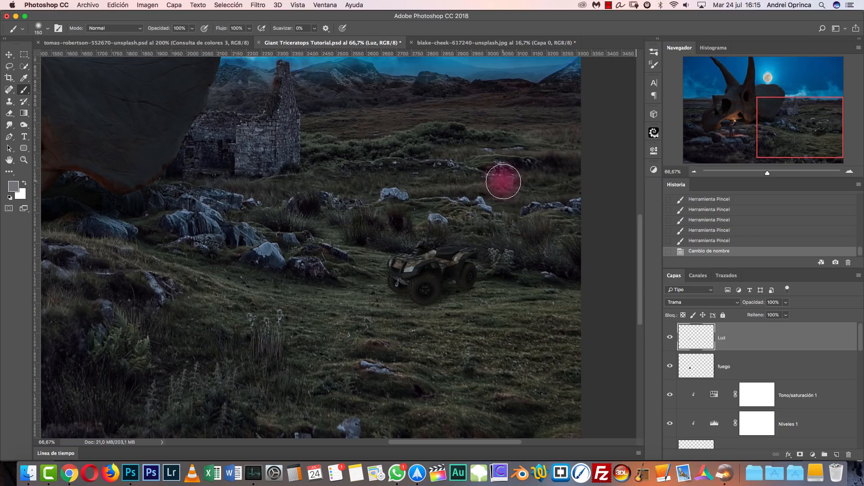
# Paint a soft grey glow over the quad bike's headlights on the Luz layer at full opacity and flow.
pyautogui.press(']')
pyautogui.press(']')
pyautogui.rightClick(463, 232)
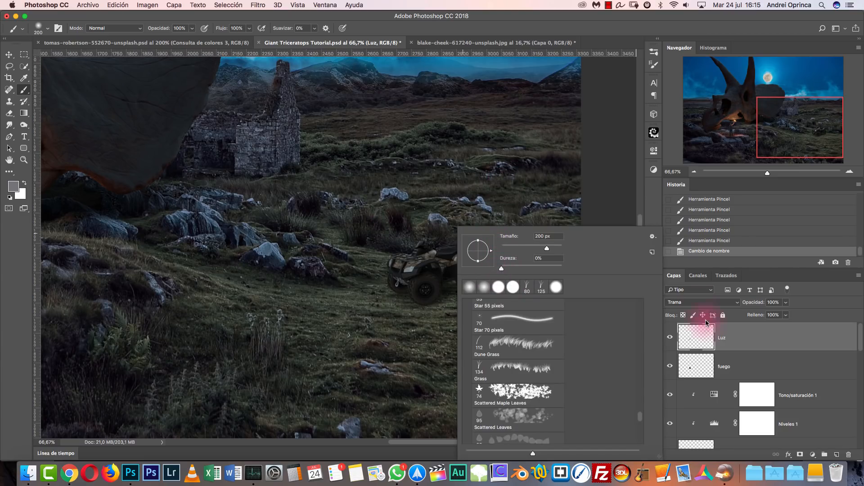
pyautogui.click(697, 334)
pyautogui.press('[')
pyautogui.press('[')
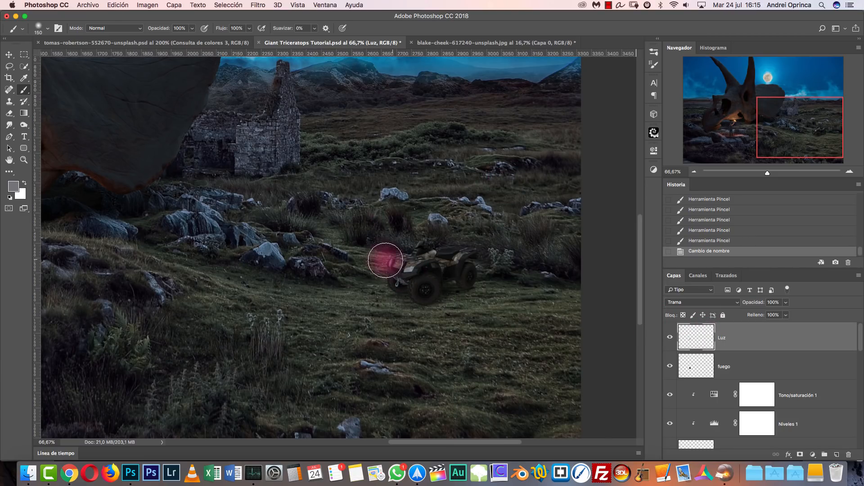
pyautogui.click(387, 257)
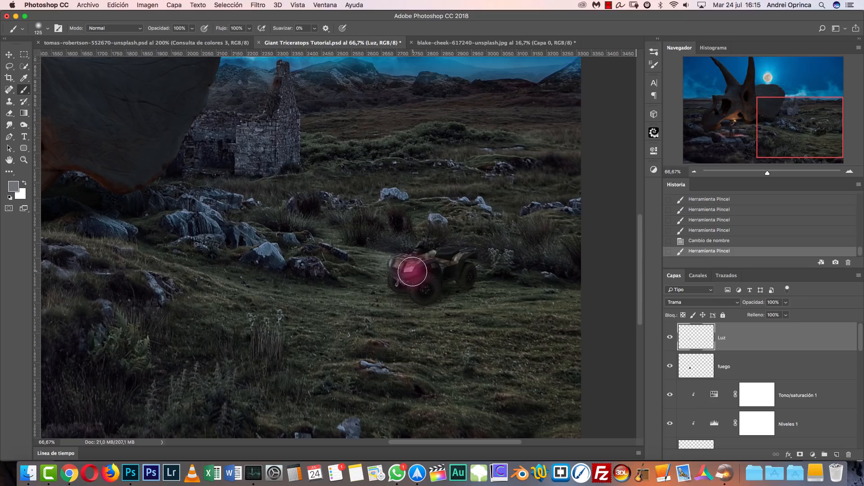
# Brighten the quad bike's headlight glow with smaller dabs of #a3b9c0 and a paler blue, down to a 70 px brush.
pyautogui.click(13, 187)
pyautogui.moveTo(571, 180); pyautogui.dragTo(570, 143)
pyautogui.click(765, 112)
pyautogui.click(411, 269)
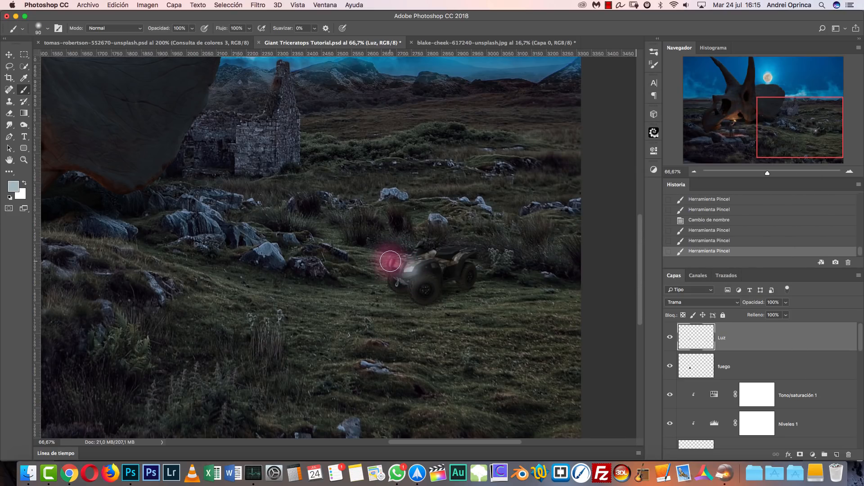
pyautogui.click(13, 186)
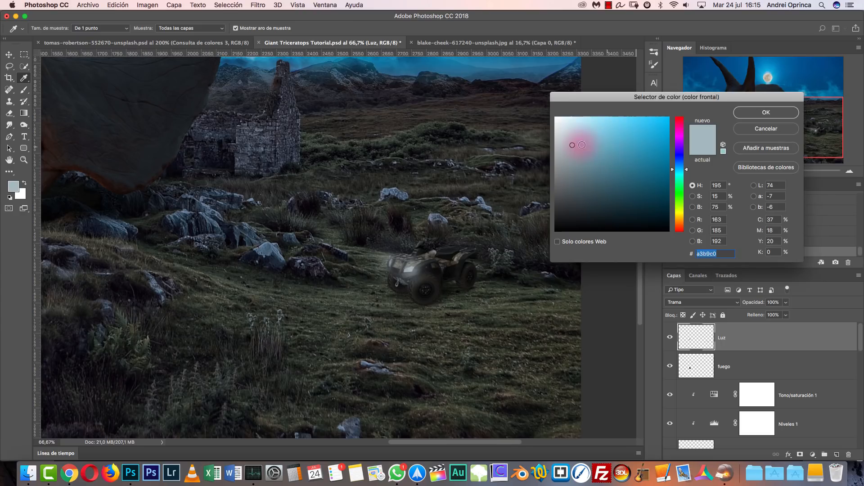
pyautogui.click(573, 126)
pyautogui.click(766, 113)
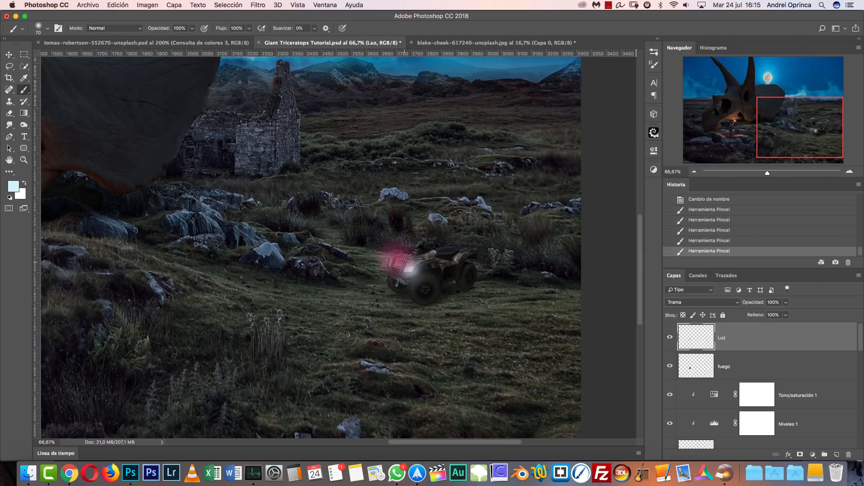
# Add white #ffffff cores to both headlights with a 50 px brush and compare the Luz layer hidden and shown.
pyautogui.click(13, 186)
pyautogui.moveTo(576, 117); pyautogui.dragTo(555, 116)
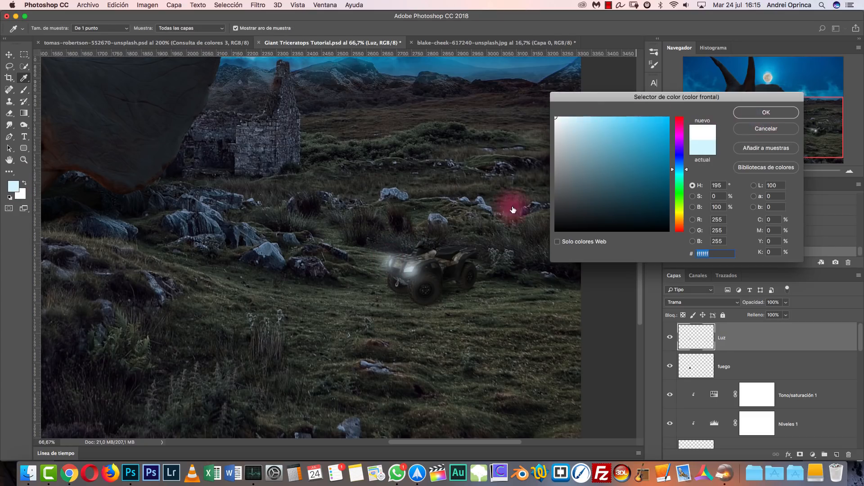
pyautogui.press('Return')
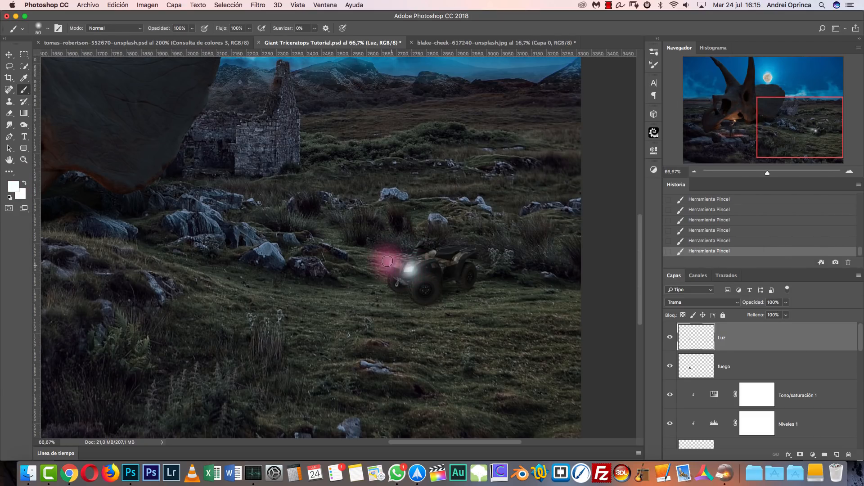
pyautogui.click(390, 262)
pyautogui.click(670, 341)
pyautogui.click(669, 341)
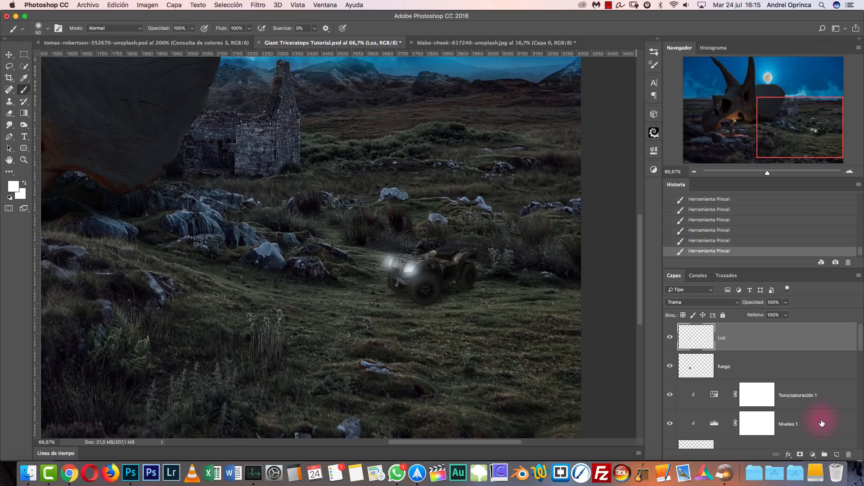
# Add a new layer and paint a 500 px soft white glow in front of the quad bike's headlights.
pyautogui.click(837, 455)
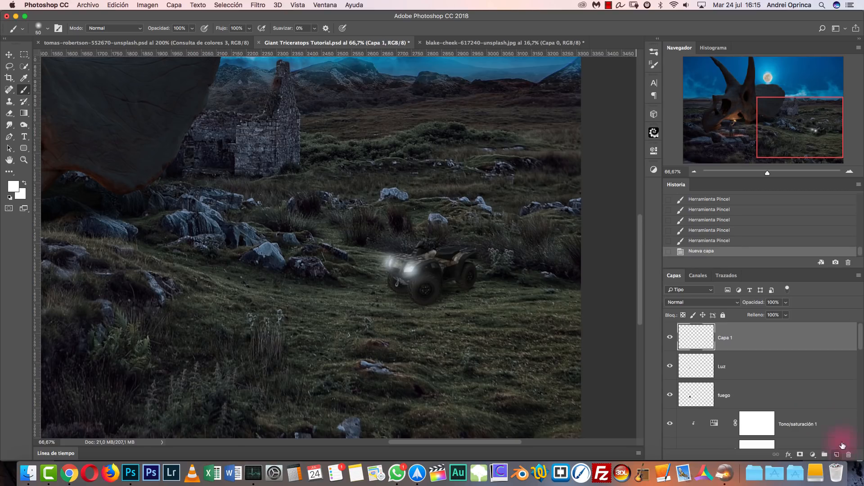
pyautogui.click(10, 68)
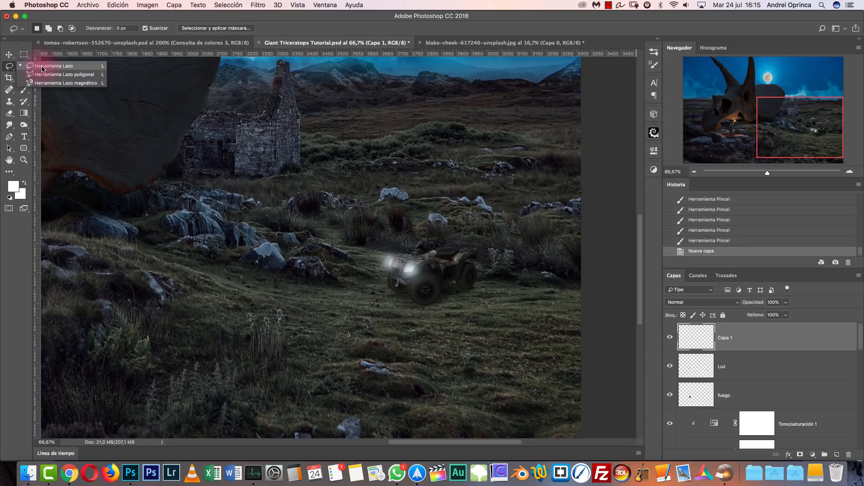
pyautogui.click(13, 69)
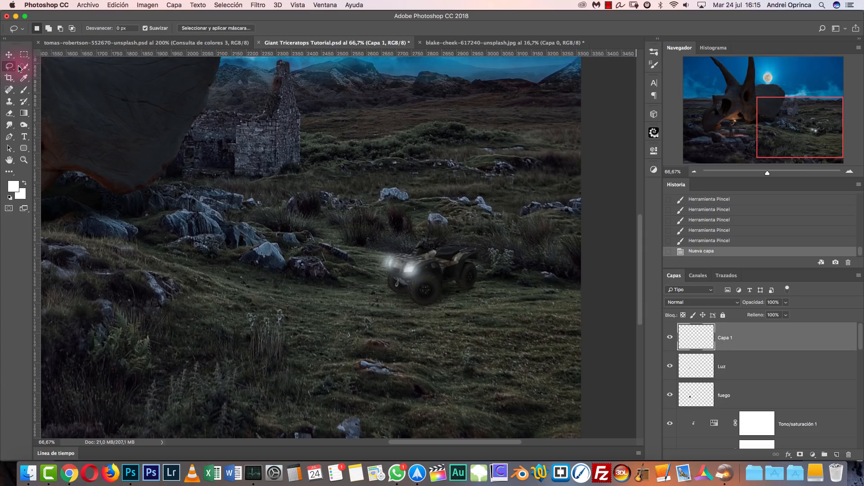
pyautogui.click(25, 90)
pyautogui.press(']')
pyautogui.press(']')
pyautogui.press(']')
pyautogui.press(']')
pyautogui.press(']')
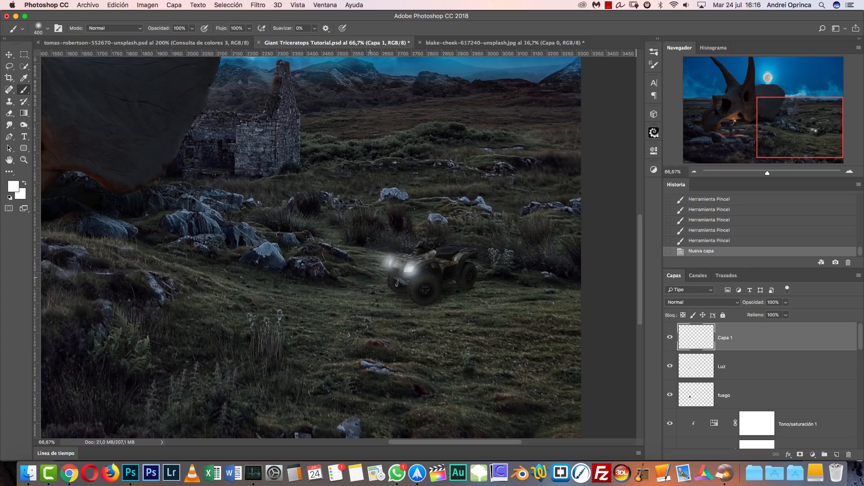
pyautogui.press(']')
pyautogui.click(385, 276)
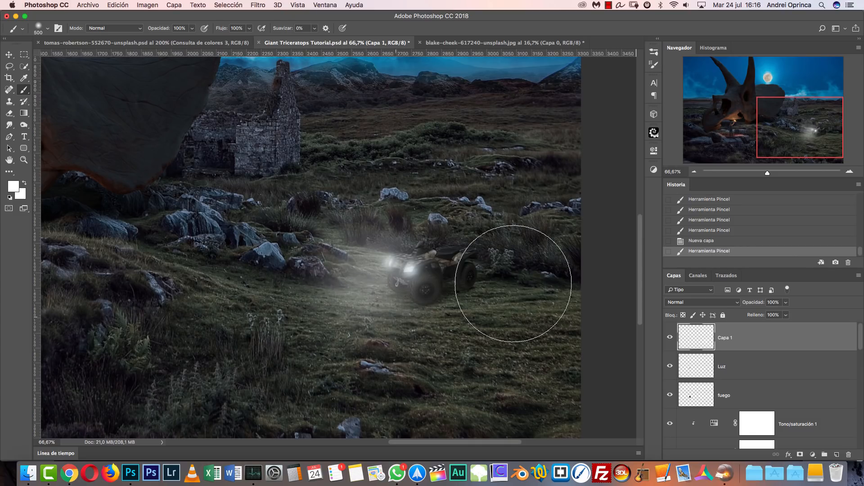
pyautogui.click(679, 302)
pyautogui.click(693, 367)
pyautogui.press('super+t')
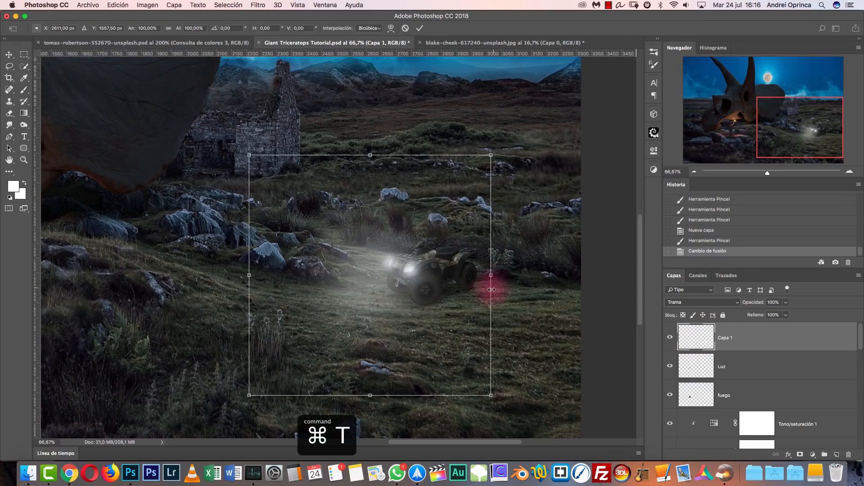
pyautogui.press('Escape')
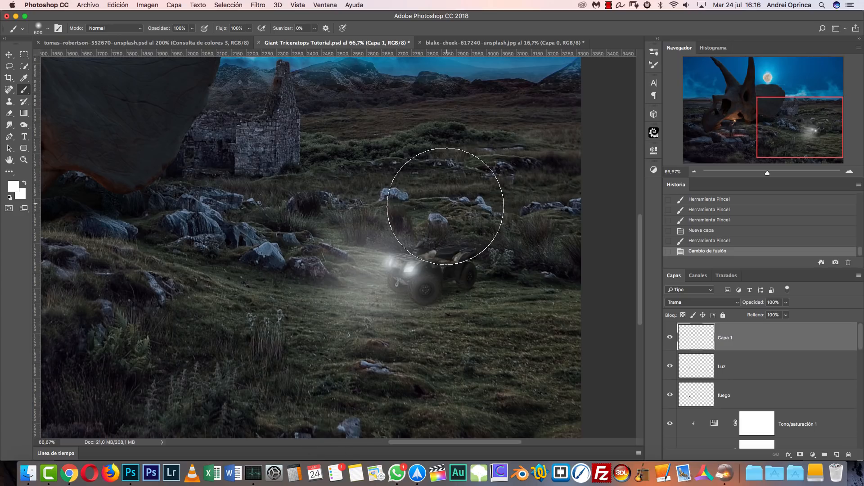
pyautogui.keyDown('super'); pyautogui.click(452, 200); pyautogui.keyUp('super')
pyautogui.press('alt+super+x')
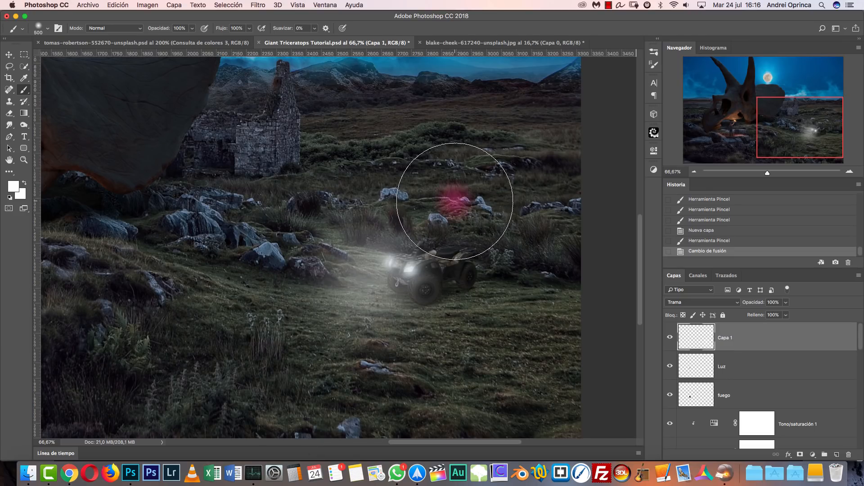
pyautogui.press('alt+super+z')
# Undo the white glow stroke on Capa 1 and set the brush to no Transfer, 45% opacity and 50% flow.
pyautogui.press('alt+super+z')
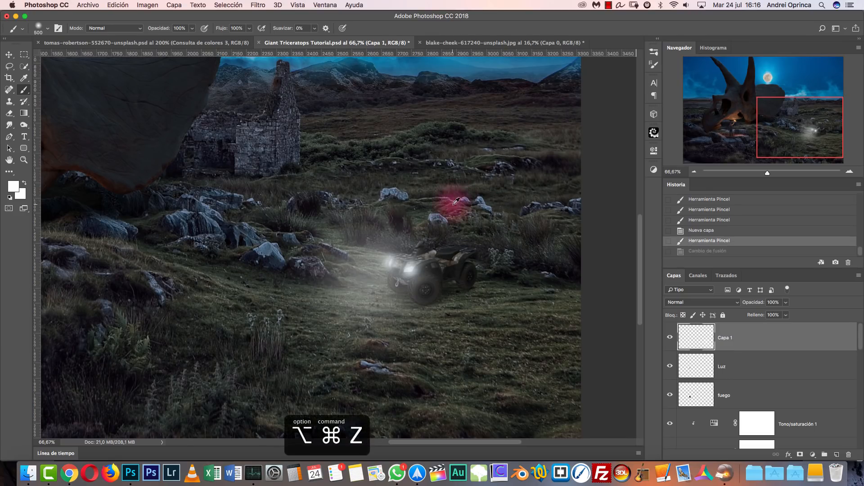
pyautogui.click(653, 65)
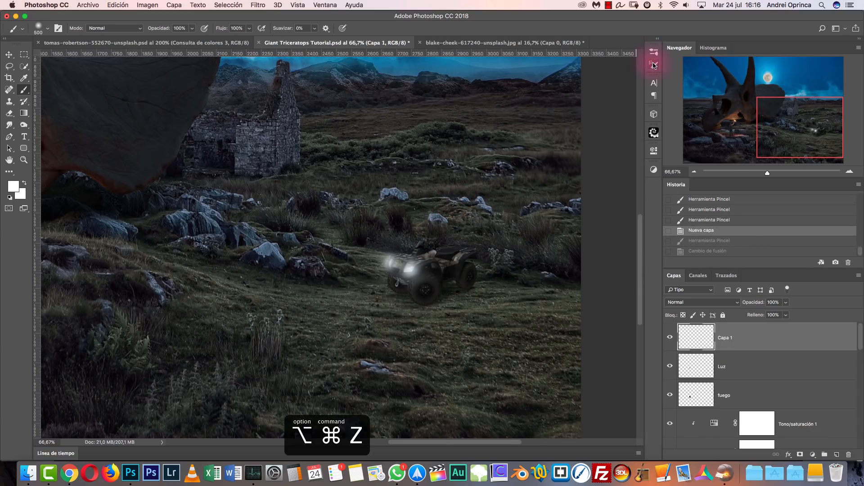
pyautogui.click(449, 130)
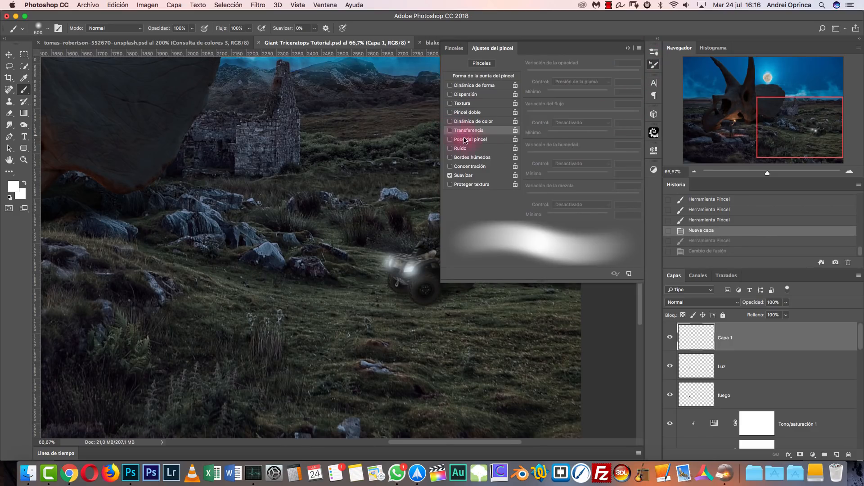
pyautogui.click(13, 186)
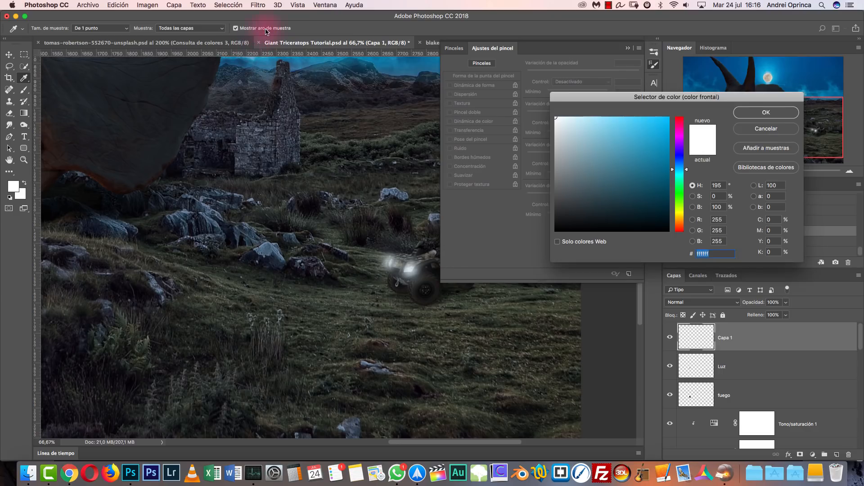
pyautogui.click(749, 113)
pyautogui.click(193, 28)
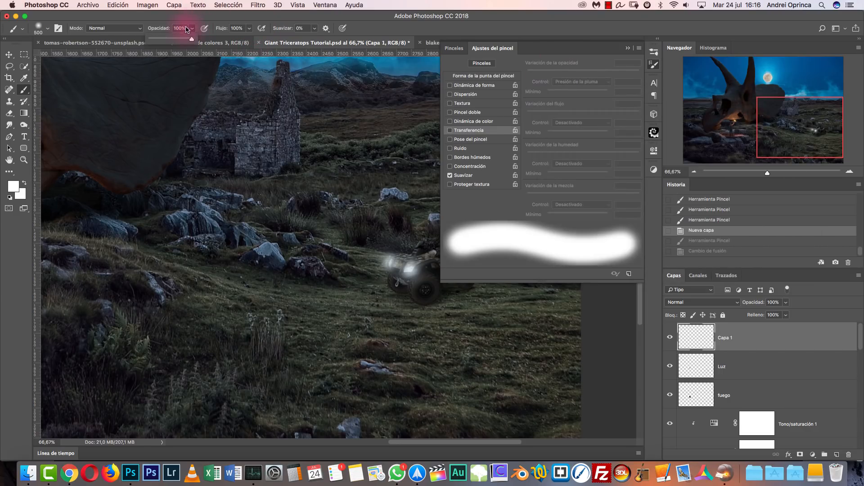
pyautogui.click(241, 28)
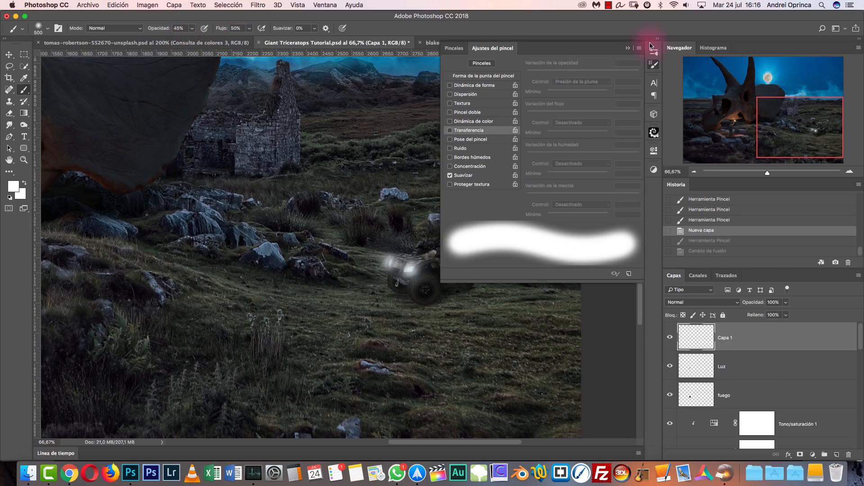
# Paint a soft white 500 px glow on Capa 1 just in front of the quad bike's headlights.
pyautogui.click(650, 63)
pyautogui.click(347, 276)
pyautogui.press('super+z')
pyautogui.press('super+z')
pyautogui.click(343, 270)
pyautogui.click(342, 269)
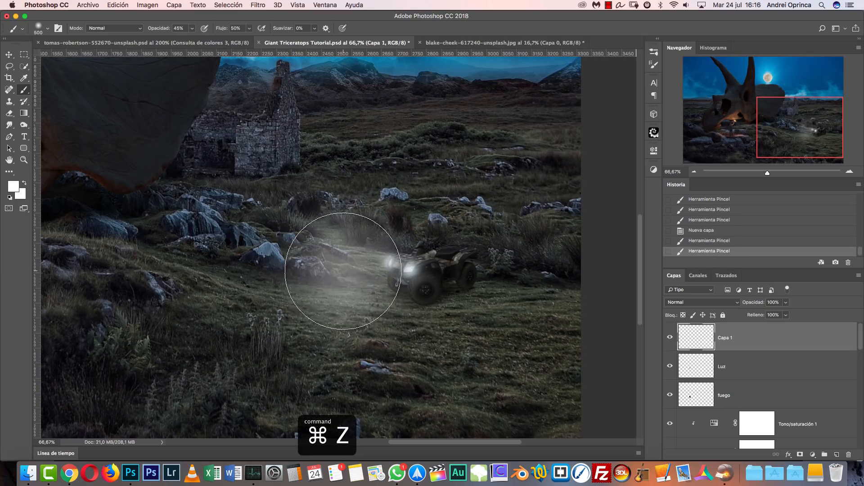
# Free-transform the glow into a long flat band, about 177% wide and 20% high, rotated about -8.2° in front of the quad bike.
pyautogui.press('super+t')
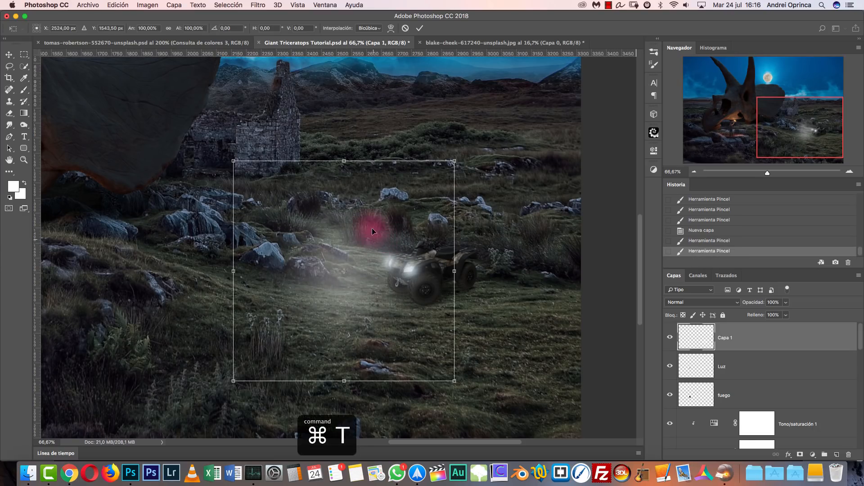
pyautogui.moveTo(344, 155); pyautogui.dragTo(606, 246)
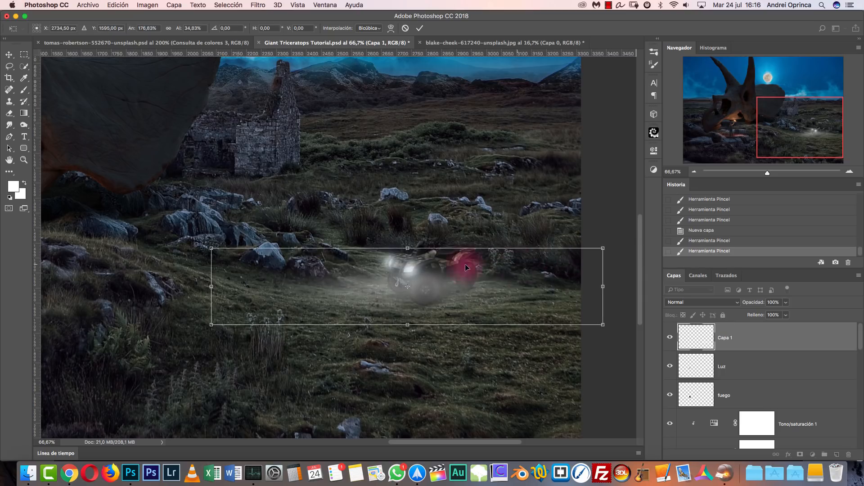
pyautogui.moveTo(498, 262); pyautogui.dragTo(401, 268)
pyautogui.moveTo(526, 246); pyautogui.dragTo(522, 225)
pyautogui.moveTo(510, 300); pyautogui.dragTo(505, 287)
pyautogui.press('super+z')
pyautogui.moveTo(499, 227); pyautogui.dragTo(503, 259)
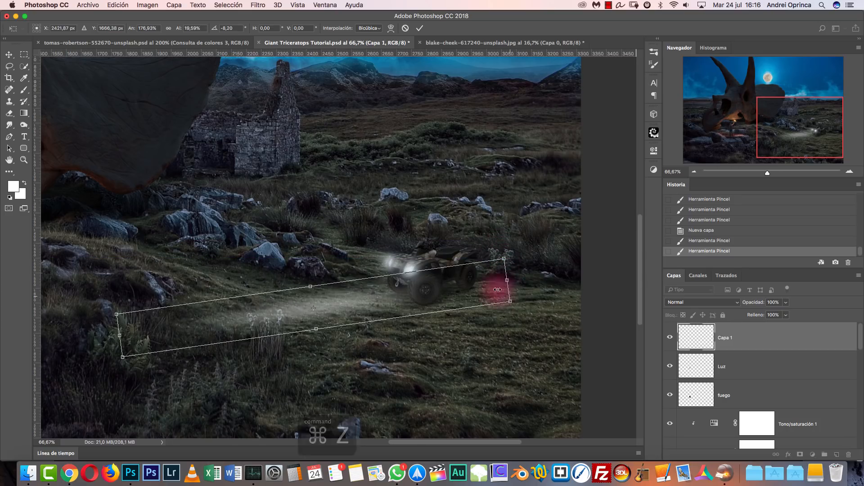
# Distort the glow into a beam that starts narrow at the headlights and fans out over the grass, and apply the transform.
pyautogui.rightClick(308, 297)
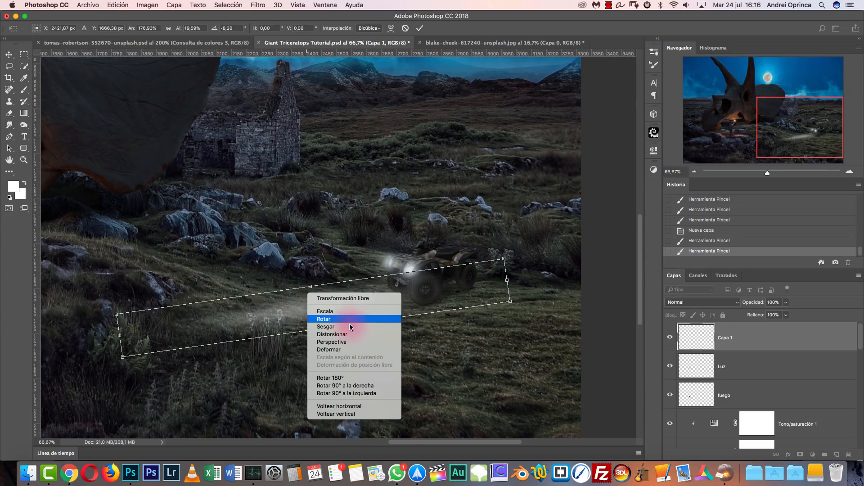
pyautogui.click(345, 335)
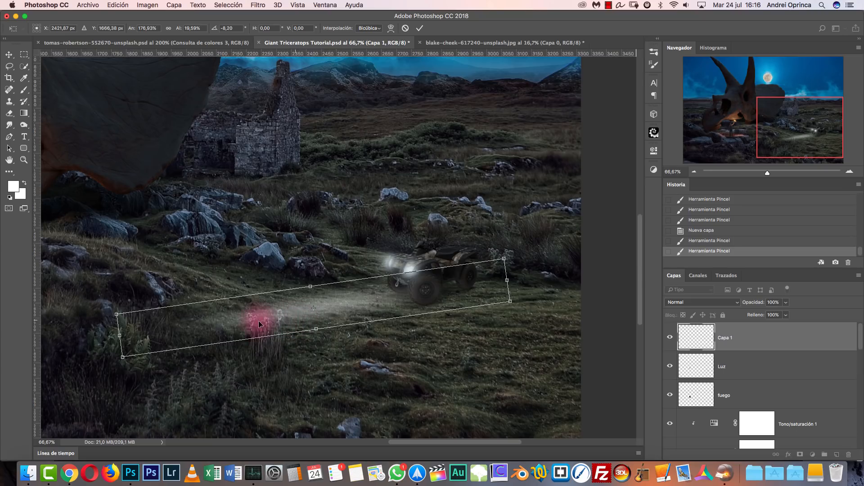
pyautogui.moveTo(109, 306); pyautogui.dragTo(98, 261)
pyautogui.moveTo(127, 382); pyautogui.dragTo(126, 393)
pyautogui.moveTo(352, 280); pyautogui.dragTo(290, 260)
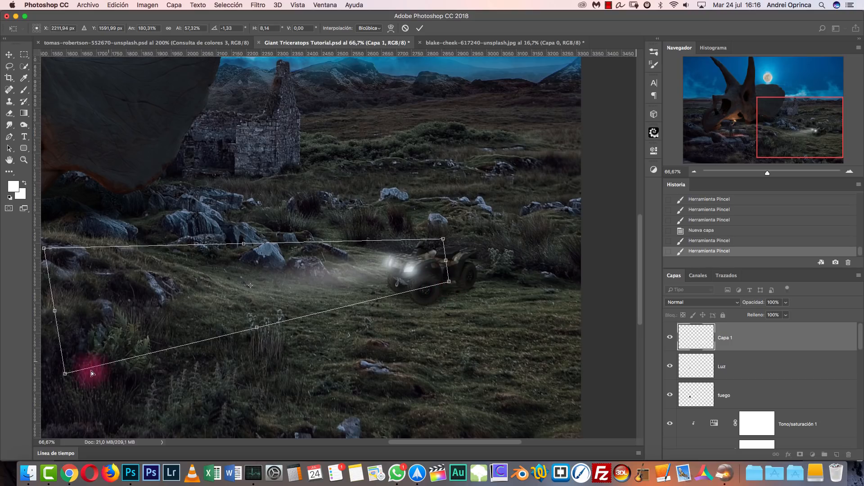
pyautogui.moveTo(66, 372); pyautogui.dragTo(47, 420)
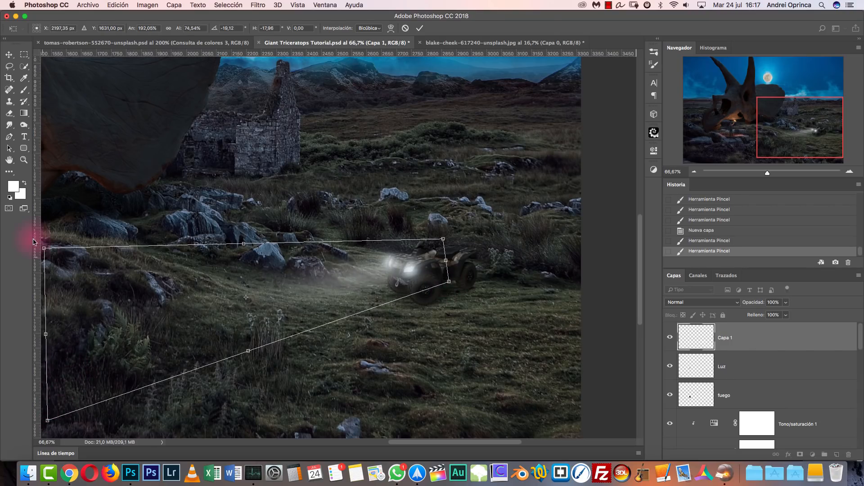
pyautogui.moveTo(44, 250); pyautogui.dragTo(38, 215)
pyautogui.moveTo(458, 241); pyautogui.dragTo(423, 270)
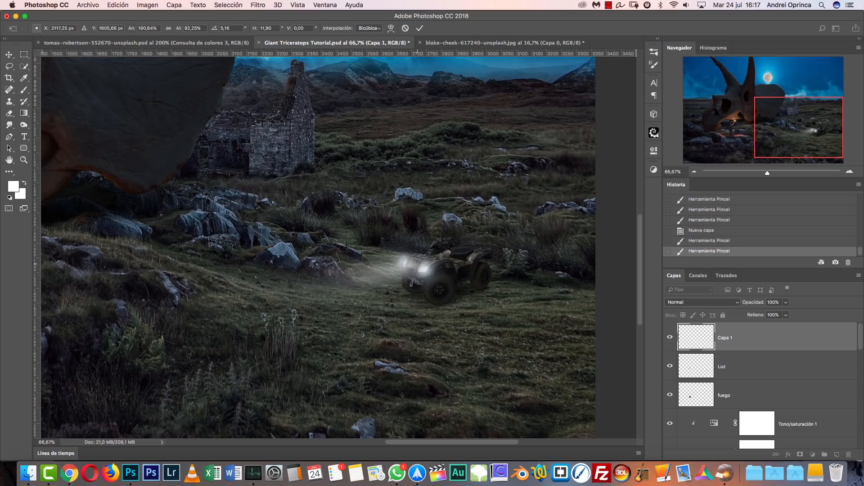
pyautogui.press('Return')
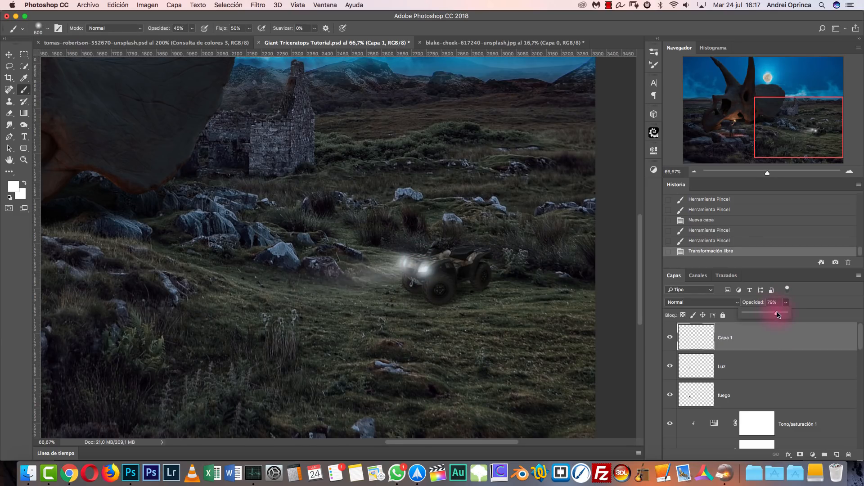
# Lower the beam layer's opacity to 83% and rename the layer rayo.
pyautogui.moveTo(775, 311); pyautogui.dragTo(777, 312)
pyautogui.press('v')
pyautogui.moveTo(400, 249); pyautogui.dragTo(408, 256)
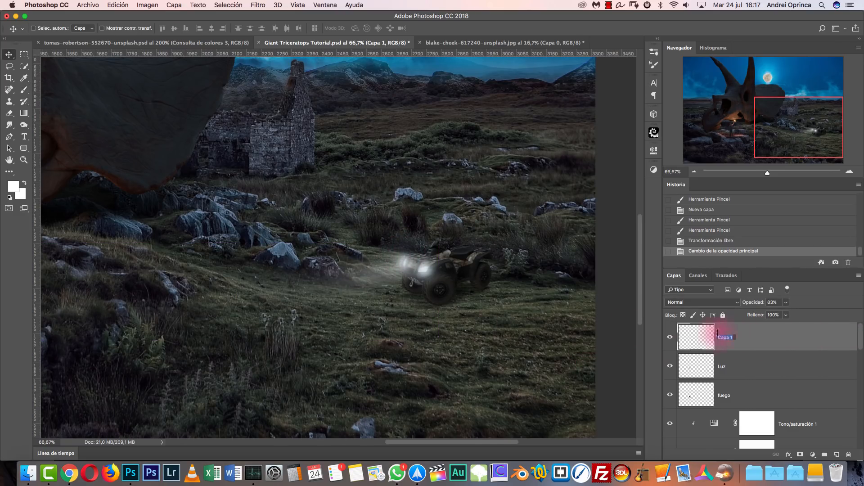
pyautogui.write('rayo')
pyautogui.press('Return')
# Collapse the effects lists of the antorcha and Honda Quad Bike layers.
pyautogui.moveTo(859, 337); pyautogui.dragTo(859, 361)
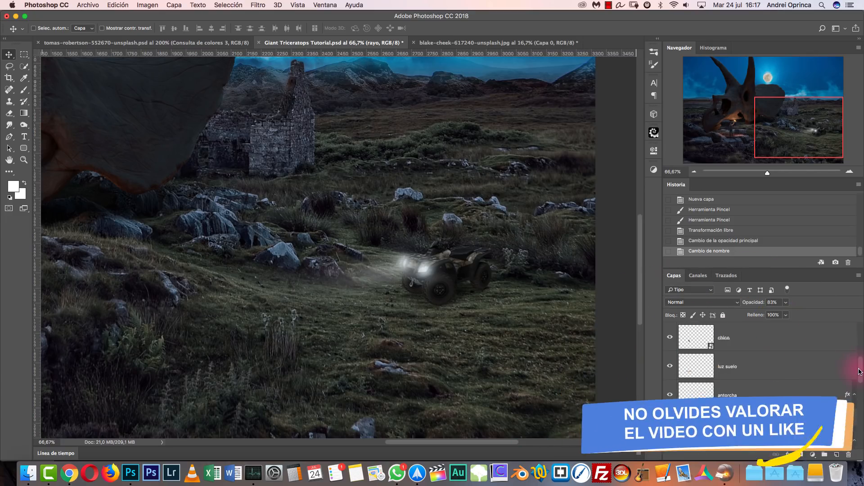
pyautogui.moveTo(856, 367); pyautogui.dragTo(858, 383)
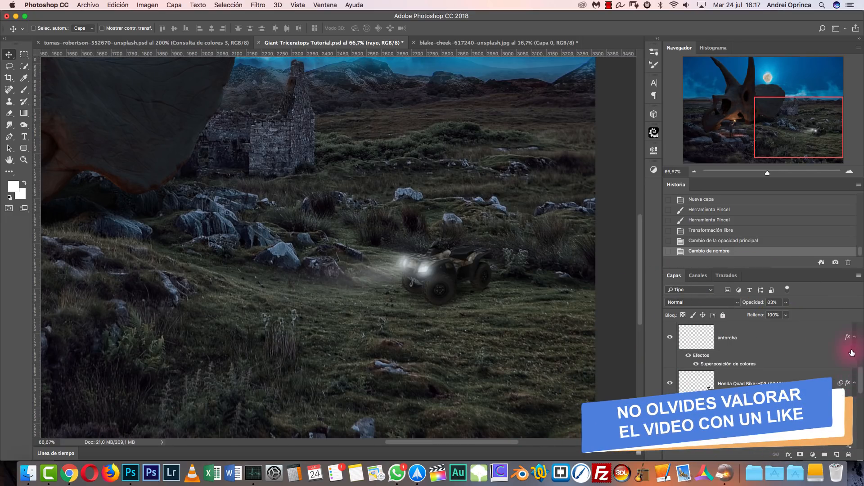
pyautogui.click(855, 339)
pyautogui.click(855, 366)
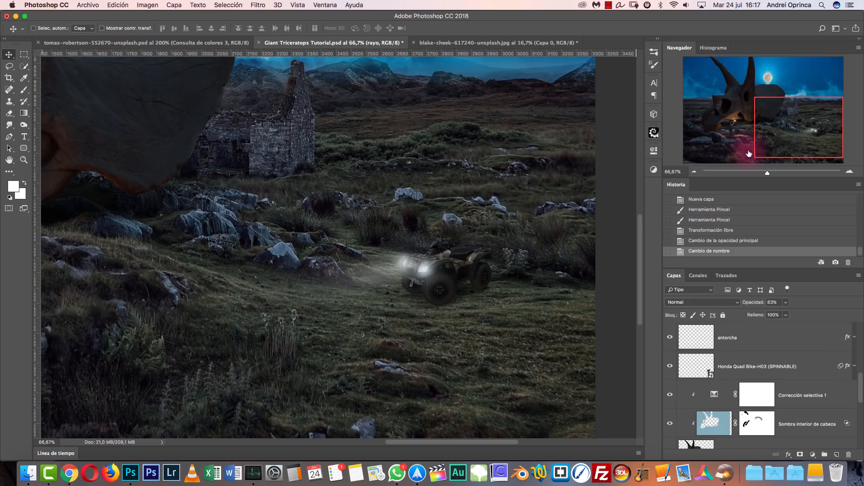
# Mark the luz suelo layer with the orange colour label.
pyautogui.click(736, 141)
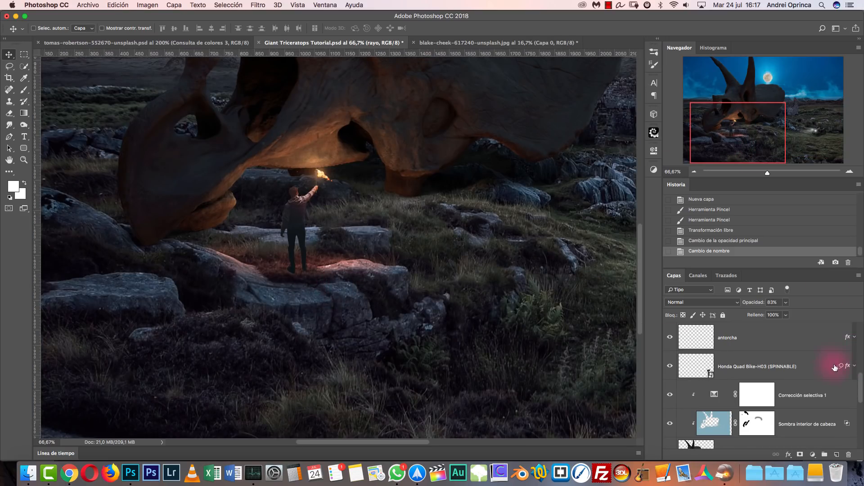
pyautogui.moveTo(862, 376); pyautogui.dragTo(861, 359)
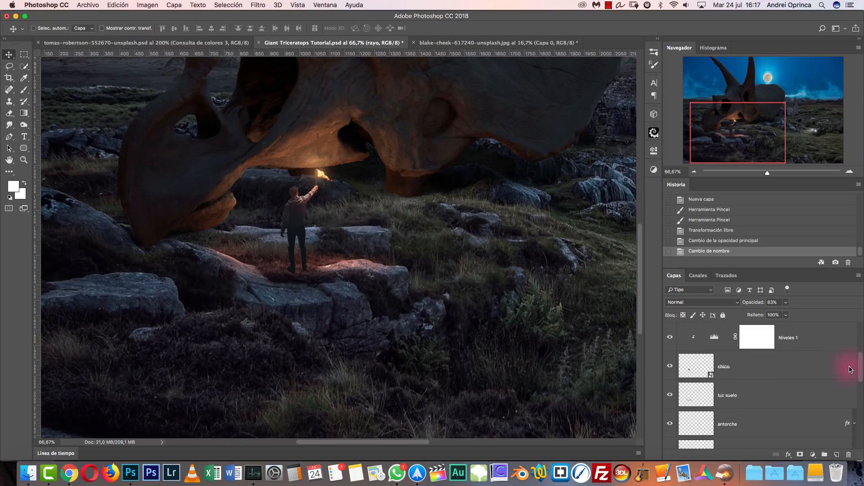
pyautogui.click(780, 398)
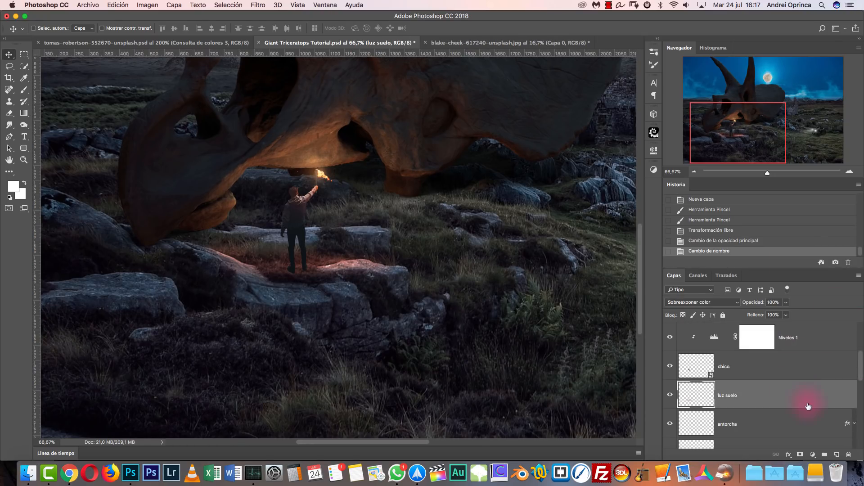
pyautogui.rightClick(821, 387)
pyautogui.click(702, 381)
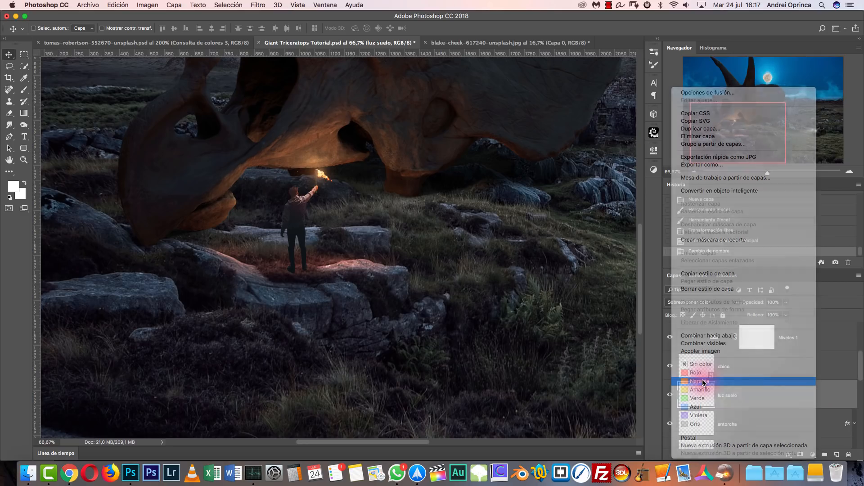
# Set up a 250 px brush in grey #758286 for painting the quad bike's ground light on the luz suelo layer.
pyautogui.moveTo(748, 140); pyautogui.dragTo(823, 147)
pyautogui.moveTo(524, 301); pyautogui.dragTo(454, 299)
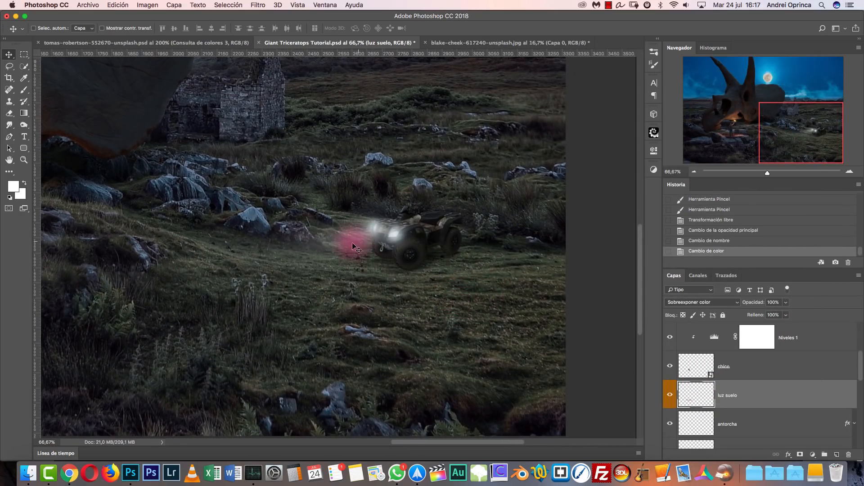
pyautogui.press('b')
pyautogui.click(13, 186)
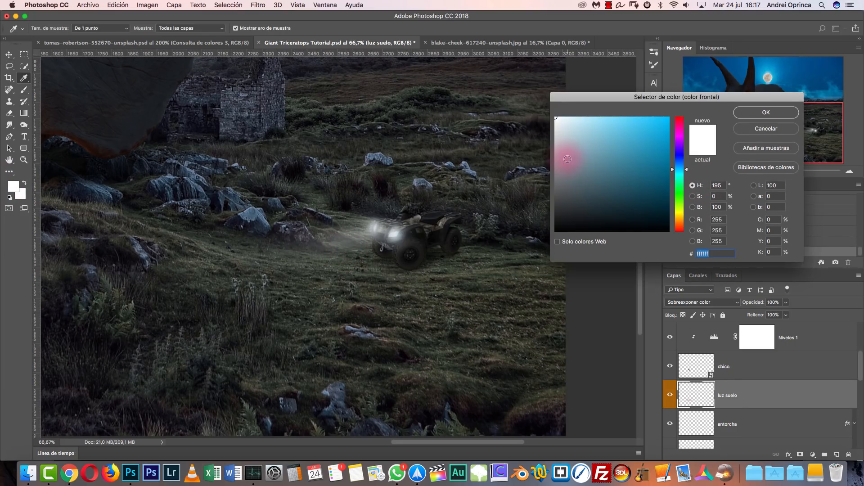
pyautogui.click(569, 169)
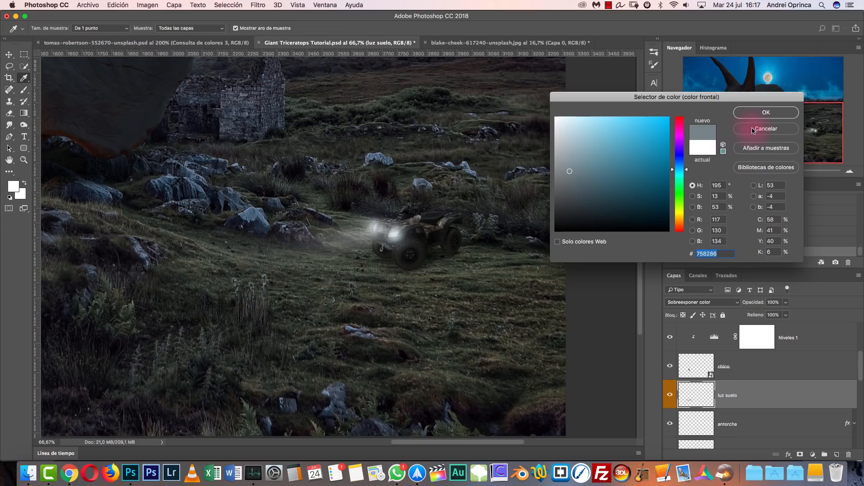
pyautogui.click(764, 116)
pyautogui.press('[')
pyautogui.press('[')
pyautogui.press('[')
# Try grey light strokes on the grass in front of the quad bike, compare them with the unpainted ground, and undo them.
pyautogui.moveTo(379, 260); pyautogui.dragTo(340, 265)
pyautogui.moveTo(359, 260)
pyautogui.mouseDown()
pyautogui.moveTo(276, 273)
pyautogui.moveTo(283, 268)
pyautogui.mouseUp()
pyautogui.press('alt+super+z')
pyautogui.press('alt+super+z')
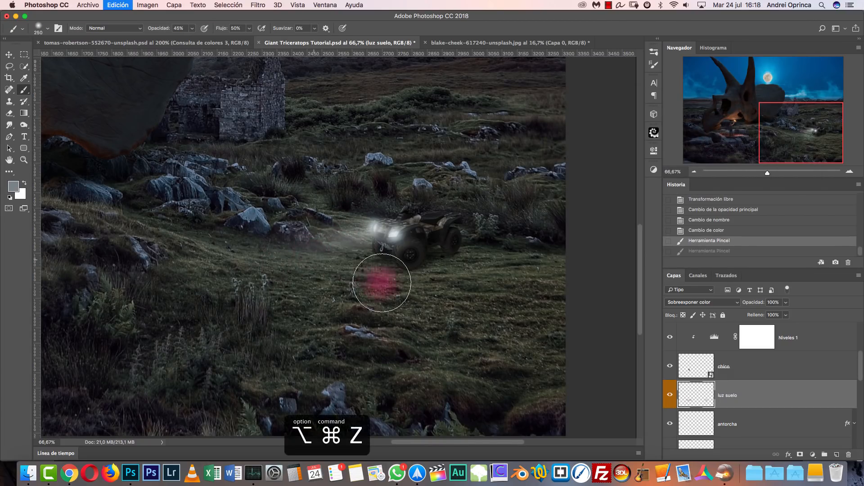
pyautogui.press('alt+super+z')
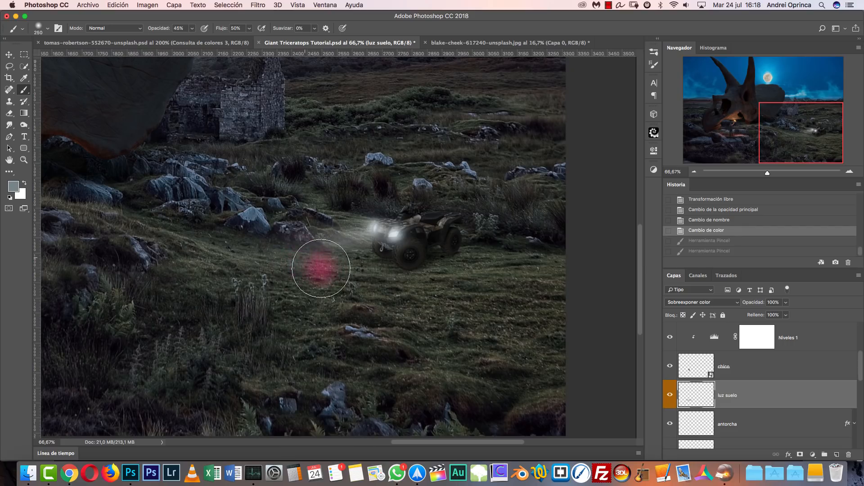
pyautogui.press('shift+super+z')
pyautogui.press('shift+super+z')
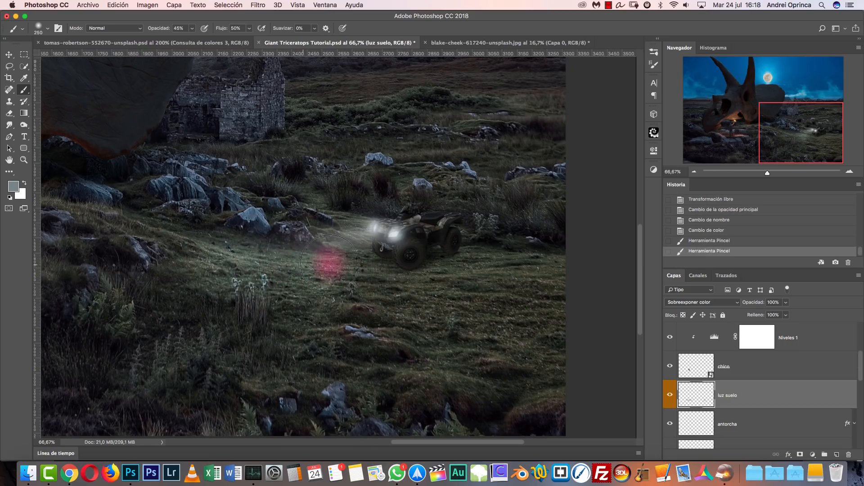
pyautogui.press('alt+super+z')
pyautogui.press('alt+super+z')
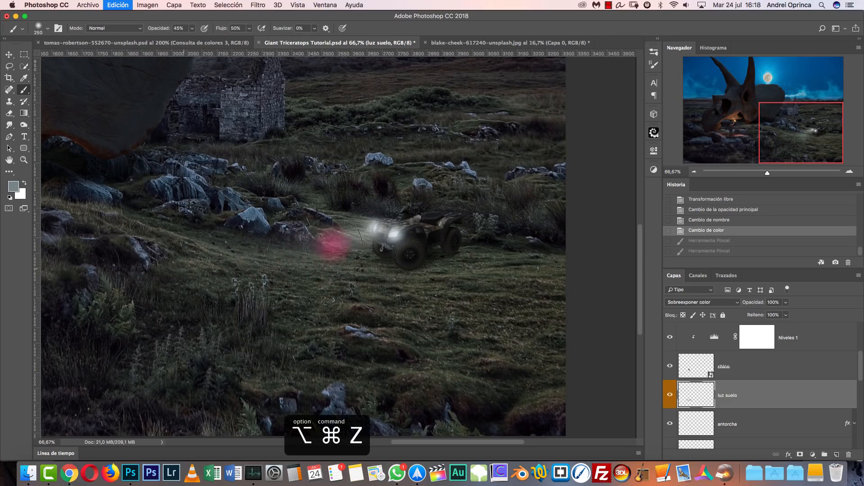
# Set the brush opacity to 29% and the flow to 14% for softer ground light strokes.
pyautogui.click(192, 28)
pyautogui.moveTo(184, 40); pyautogui.dragTo(182, 39)
pyautogui.click(249, 27)
pyautogui.moveTo(244, 41); pyautogui.dragTo(233, 40)
pyautogui.click(192, 28)
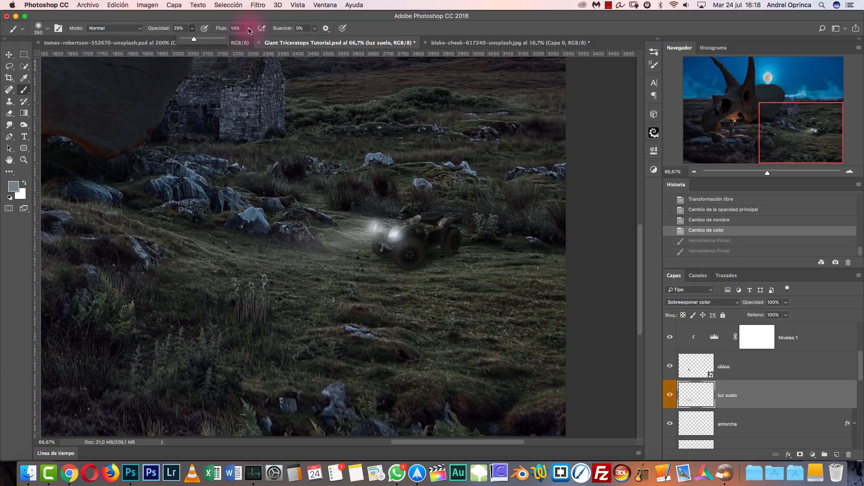
# Paint soft grey light on the grass in front of the quad bike, reducing the brush to 60 px for the rocks and smaller patches.
pyautogui.moveTo(320, 264)
pyautogui.mouseDown()
pyautogui.moveTo(193, 251)
pyautogui.moveTo(276, 257)
pyautogui.moveTo(268, 242)
pyautogui.moveTo(164, 250)
pyautogui.moveTo(157, 261)
pyautogui.moveTo(141, 251)
pyautogui.moveTo(147, 258)
pyautogui.mouseUp()
pyautogui.press('[')
pyautogui.press('[')
pyautogui.press('[')
pyautogui.press('[')
pyautogui.press('[')
pyautogui.press('[')
pyautogui.press('[')
pyautogui.press('[')
pyautogui.press('[')
pyautogui.moveTo(300, 227)
pyautogui.mouseDown()
pyautogui.moveTo(309, 236)
pyautogui.moveTo(256, 228)
pyautogui.moveTo(241, 216)
pyautogui.moveTo(271, 280)
pyautogui.mouseUp()
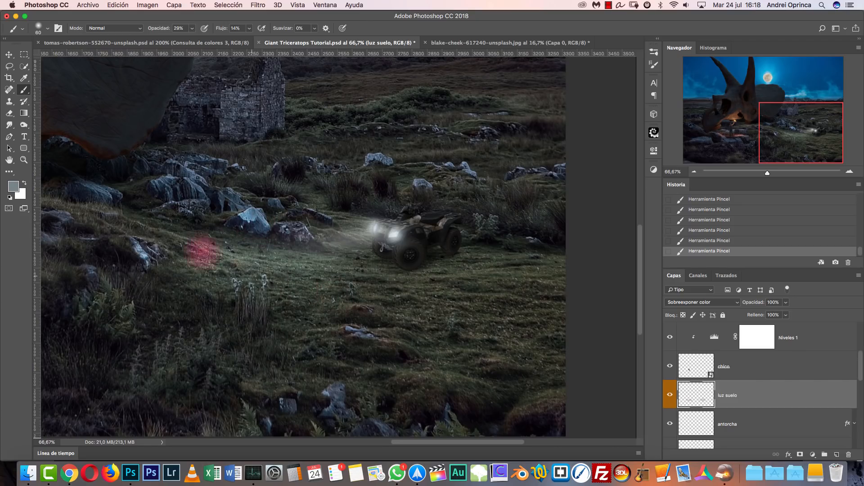
pyautogui.moveTo(145, 241); pyautogui.dragTo(187, 253)
# Enlarge the brush to 250 px and check the quad bike's ground light within the whole composite.
pyautogui.press(']')
pyautogui.press(']')
pyautogui.press(']')
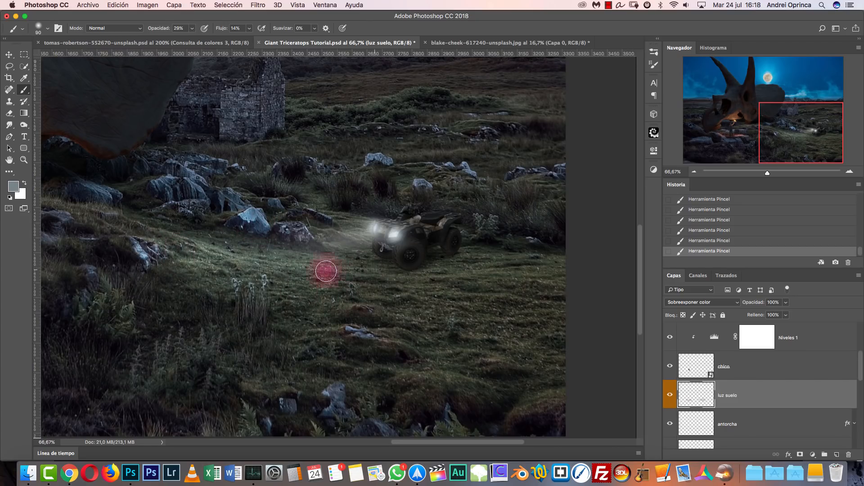
pyautogui.click(694, 173)
pyautogui.click(694, 172)
pyautogui.click(694, 173)
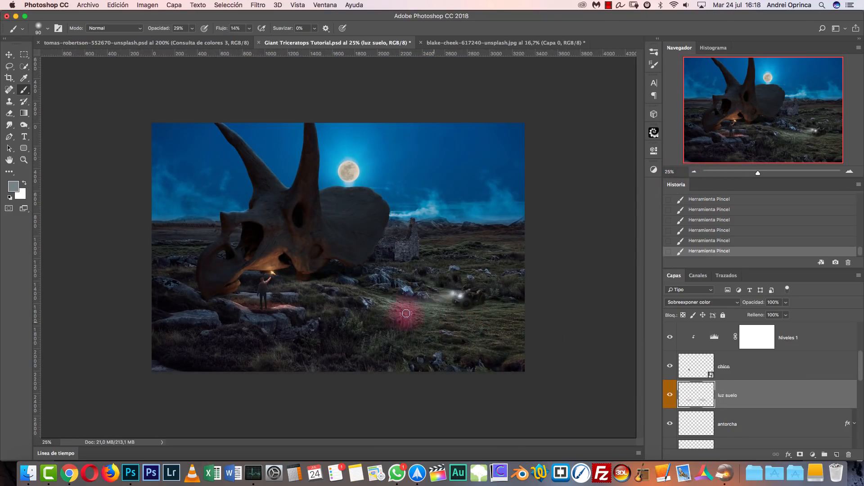
pyautogui.press(']')
pyautogui.press(']')
pyautogui.press(']')
pyautogui.press(']')
pyautogui.press(']')
pyautogui.press(']')
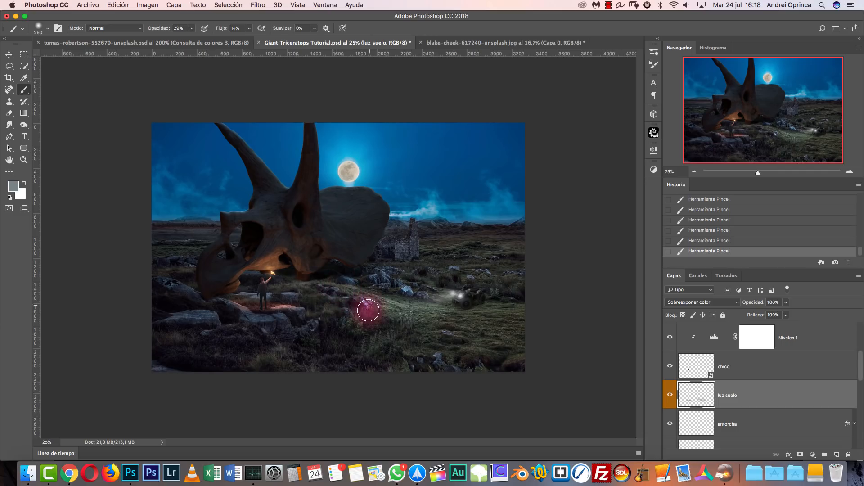
pyautogui.click(849, 171)
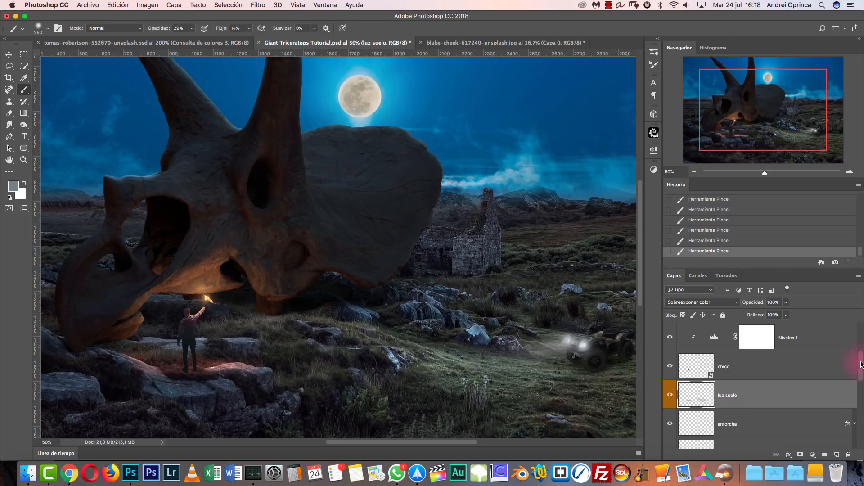
# Stamp all visible layers into a new layer above the rayo layer and convert it to a smart object.
pyautogui.moveTo(861, 366); pyautogui.dragTo(845, 319)
pyautogui.click(849, 333)
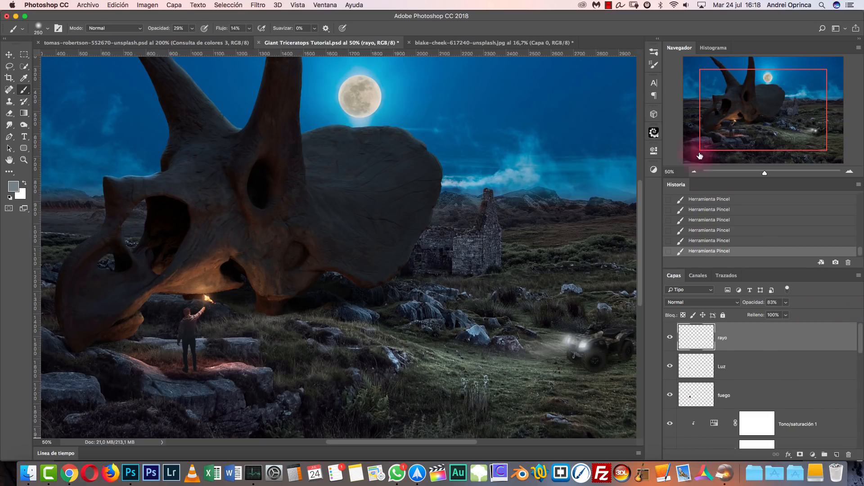
pyautogui.click(694, 171)
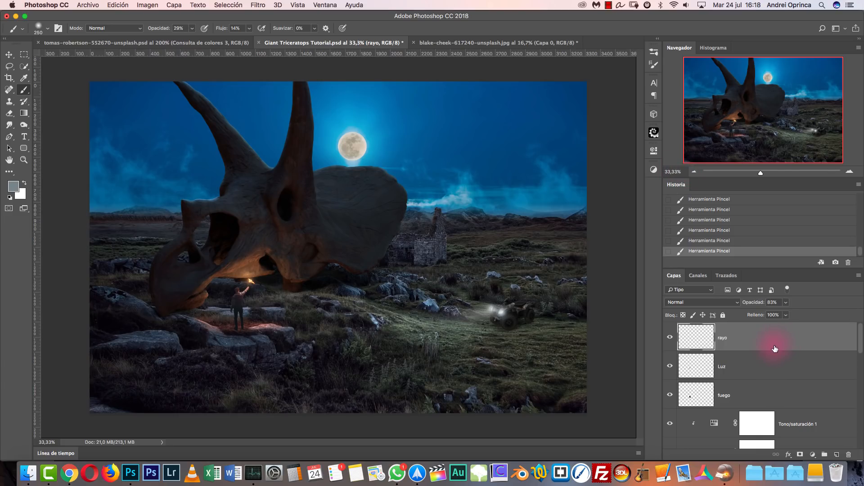
pyautogui.press('alt+shift+super+e')
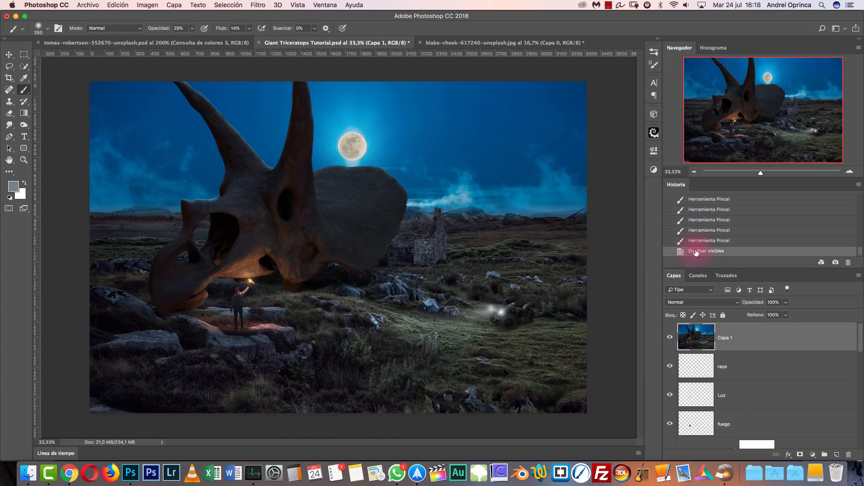
pyautogui.rightClick(765, 339)
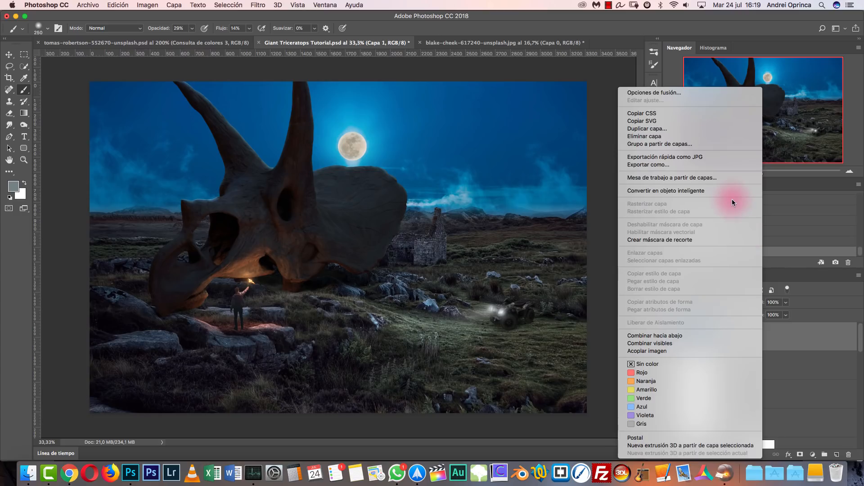
pyautogui.click(714, 193)
# Open the Camera Raw filter on the merged smart object and draw a wide, flat radial filter around the rocks at the man's feet.
pyautogui.click(257, 5)
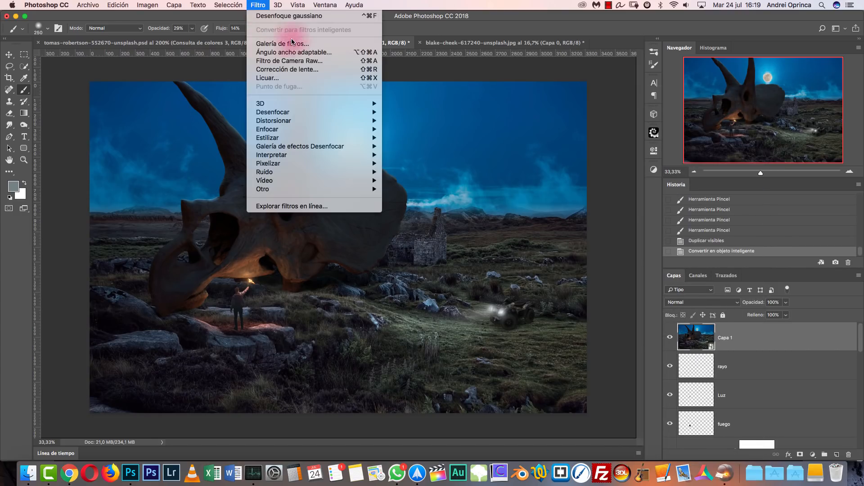
pyautogui.click(295, 61)
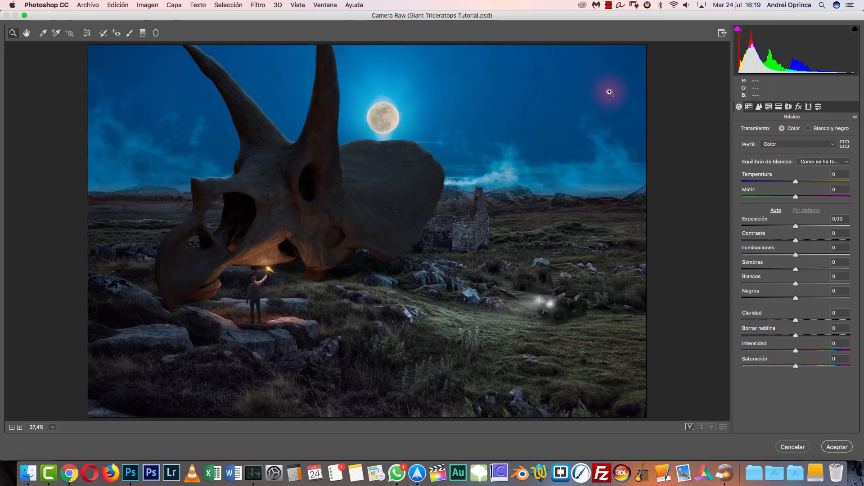
pyautogui.click(156, 33)
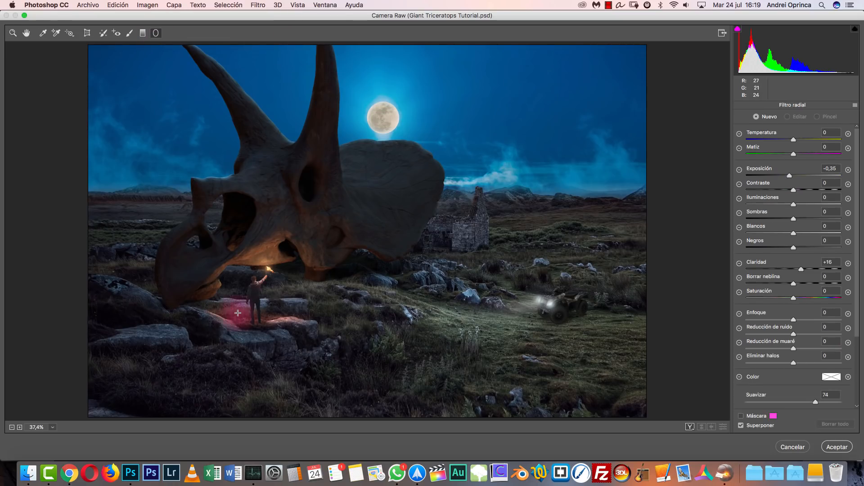
pyautogui.moveTo(251, 319); pyautogui.dragTo(287, 322)
pyautogui.moveTo(209, 314); pyautogui.dragTo(260, 318)
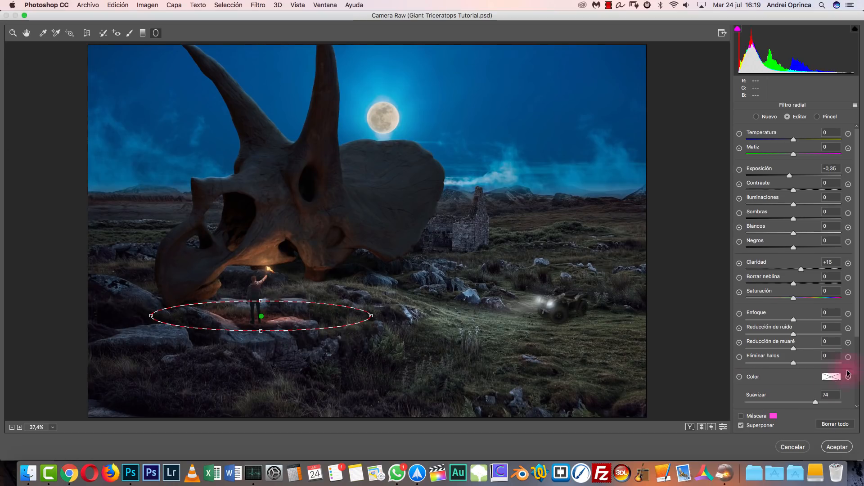
# Reset the radial filter's local corrections and warm the man's rocks with Temperatura +29 and Matiz -7.
pyautogui.scroll(-5, 847, 372)
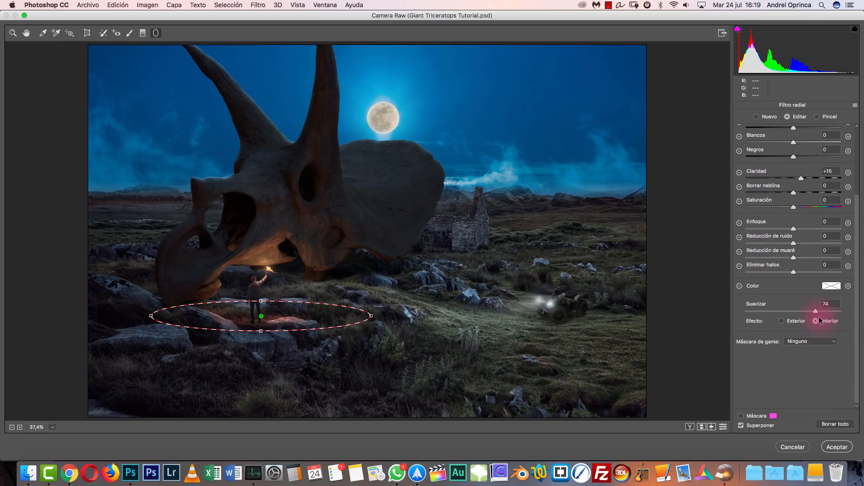
pyautogui.click(855, 106)
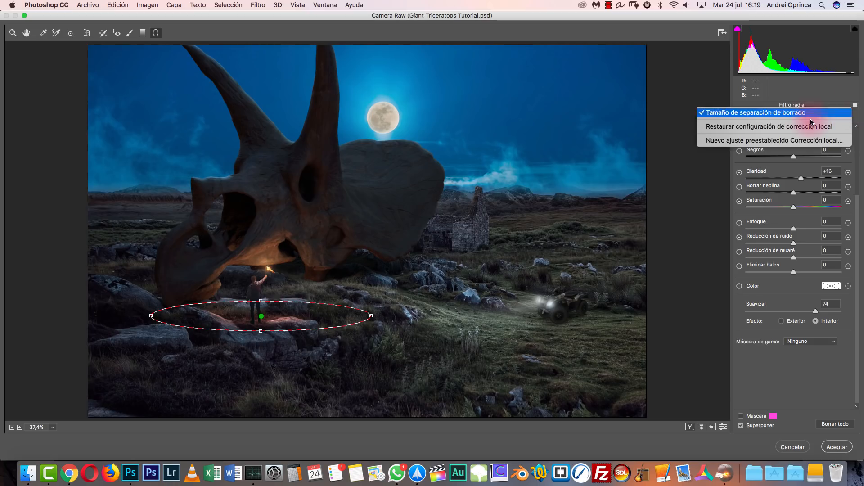
pyautogui.click(726, 132)
pyautogui.moveTo(858, 209); pyautogui.dragTo(855, 109)
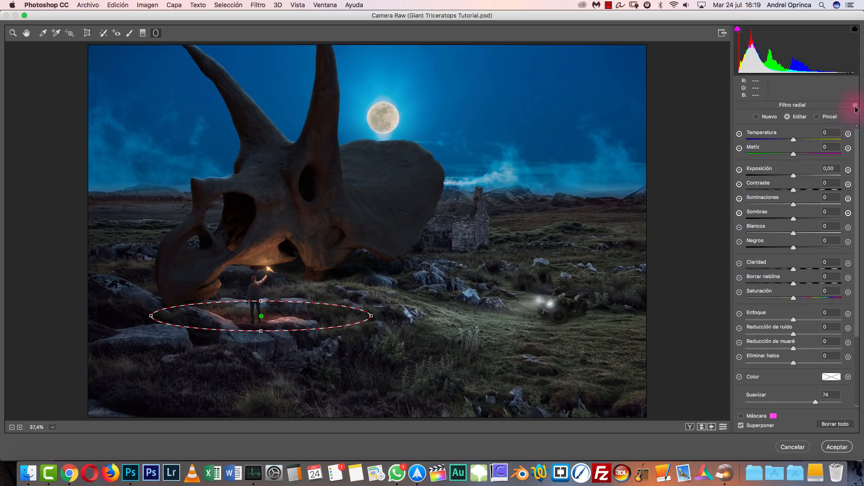
pyautogui.click(806, 137)
pyautogui.moveTo(793, 153)
pyautogui.mouseDown()
pyautogui.moveTo(780, 152)
pyautogui.moveTo(790, 154)
pyautogui.mouseUp()
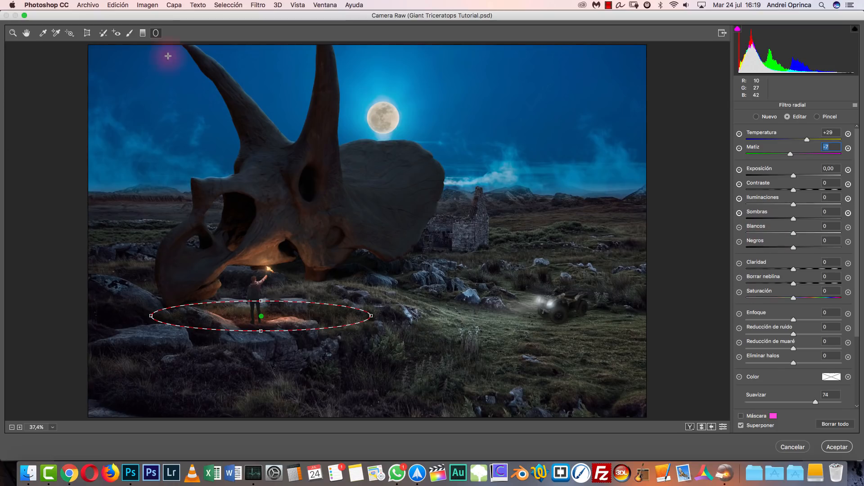
pyautogui.click(27, 35)
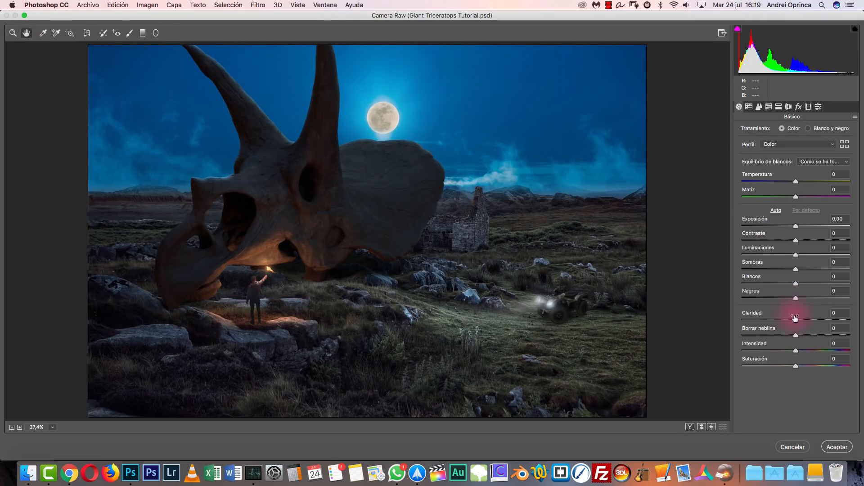
# Adjust the whole image with Claridad +26, Intensidad -13, Saturación +20 and Sombras +10.
pyautogui.moveTo(795, 320); pyautogui.dragTo(784, 353)
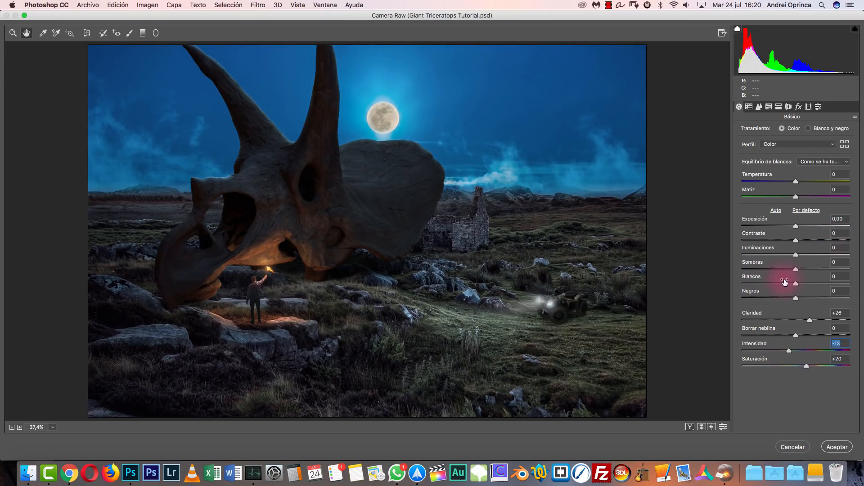
pyautogui.moveTo(796, 269)
pyautogui.mouseDown()
pyautogui.moveTo(773, 264)
pyautogui.moveTo(800, 266)
pyautogui.mouseUp()
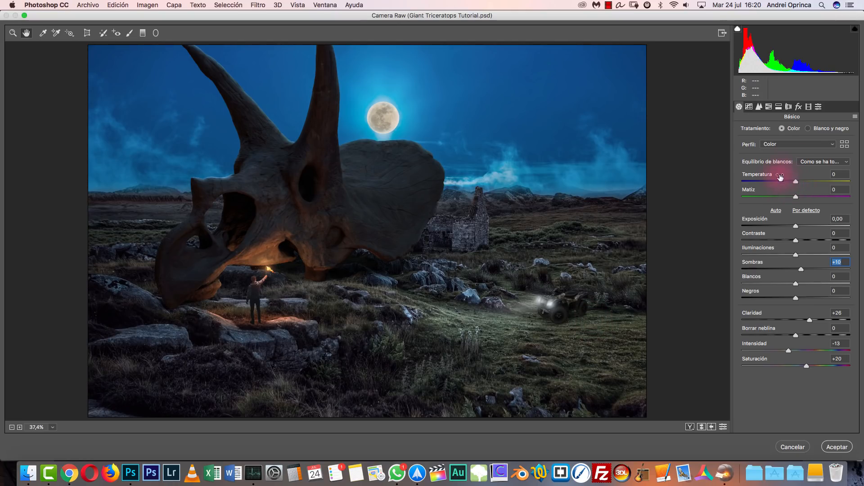
# Add a dark post-crop vignette with Cantidad -19, Punto medio 33, Suavizar 72 and Iluminaciones 100.
pyautogui.click(798, 107)
pyautogui.moveTo(796, 226); pyautogui.dragTo(758, 241)
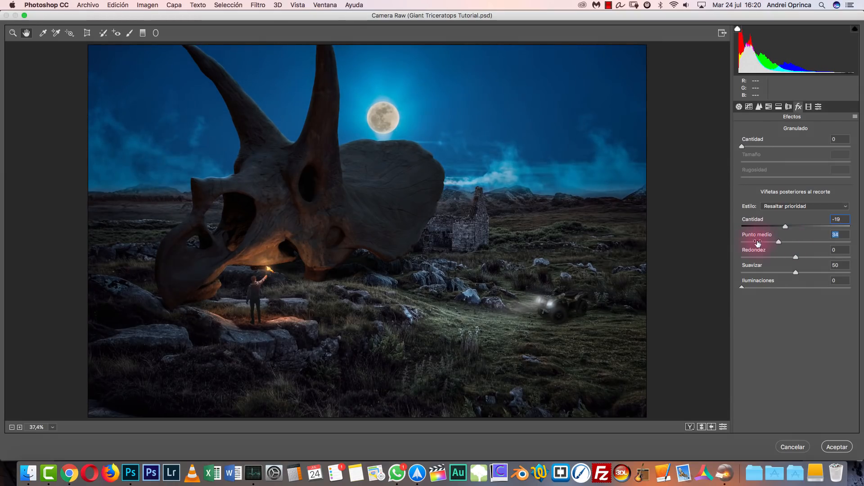
pyautogui.moveTo(755, 284); pyautogui.dragTo(820, 272)
pyautogui.moveTo(785, 226); pyautogui.dragTo(783, 229)
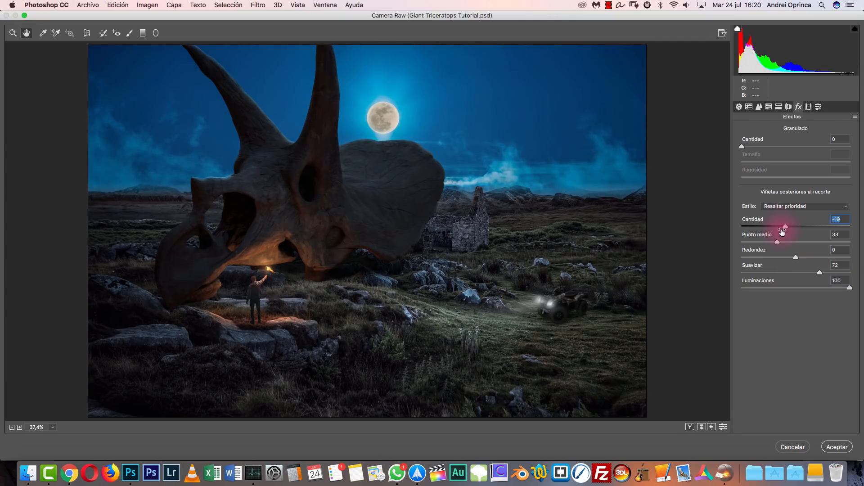
# Lift the dark areas of the whole image by setting Sombras to +23 and Negros to +14.
pyautogui.click(739, 107)
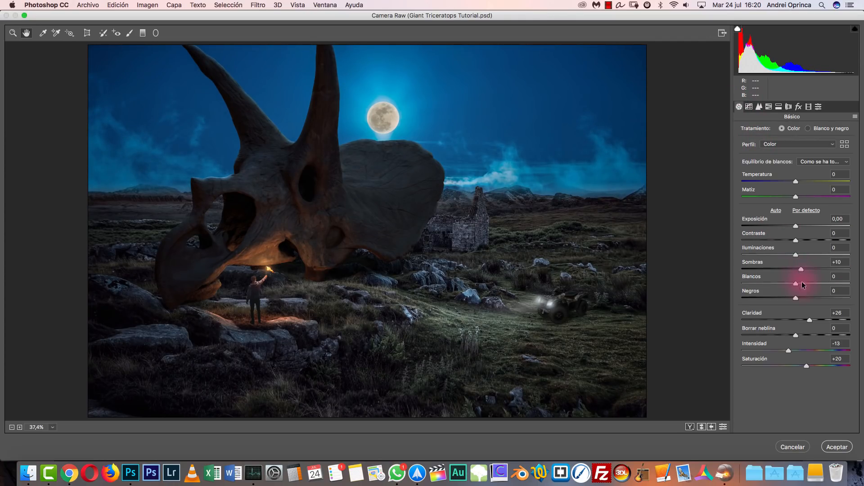
pyautogui.click(808, 268)
pyautogui.moveTo(795, 297); pyautogui.dragTo(803, 298)
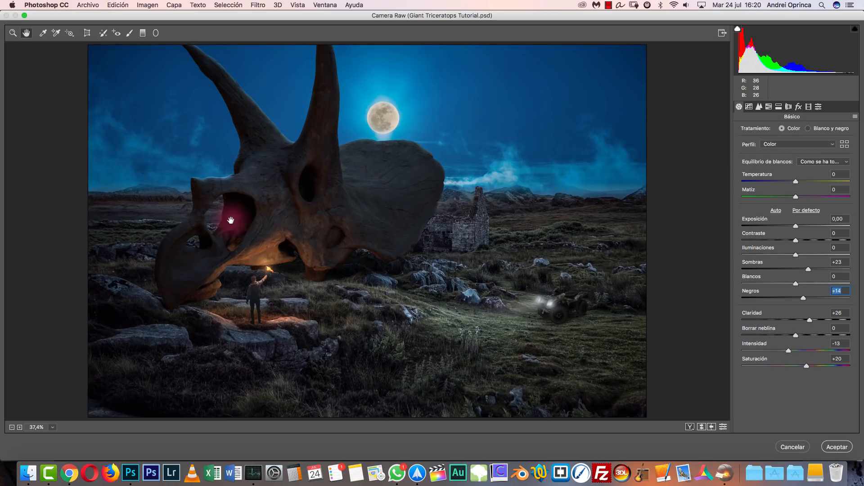
# Add a radial filter over the lower part of the skull, reset its local corrections, and set Claridad +33 and Sombras -52.
pyautogui.click(156, 33)
pyautogui.moveTo(258, 247); pyautogui.dragTo(414, 294)
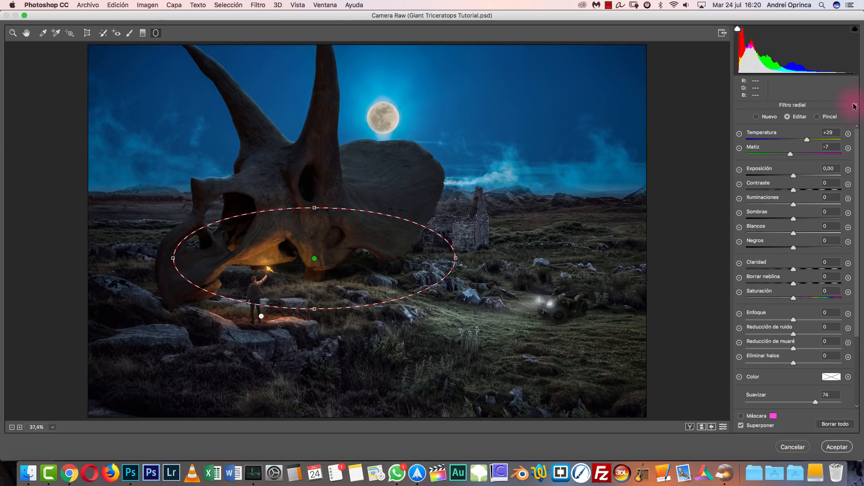
pyautogui.click(854, 107)
pyautogui.click(774, 127)
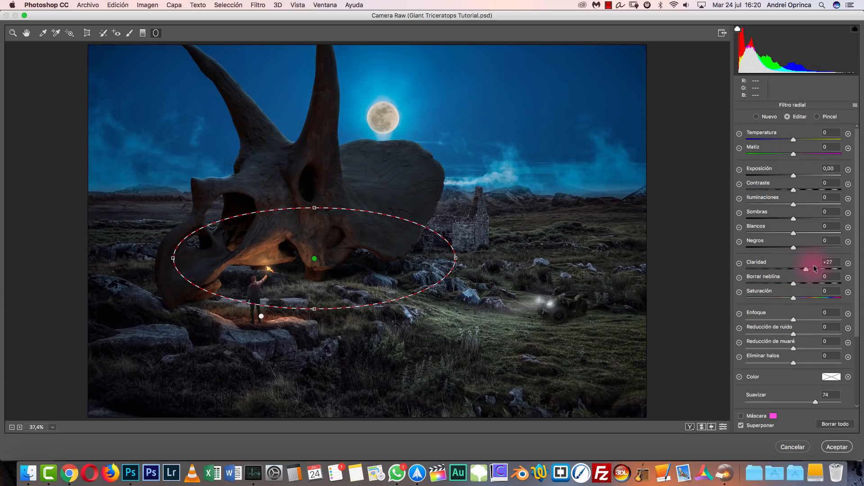
pyautogui.moveTo(811, 267); pyautogui.dragTo(809, 269)
pyautogui.moveTo(793, 219); pyautogui.dragTo(775, 217)
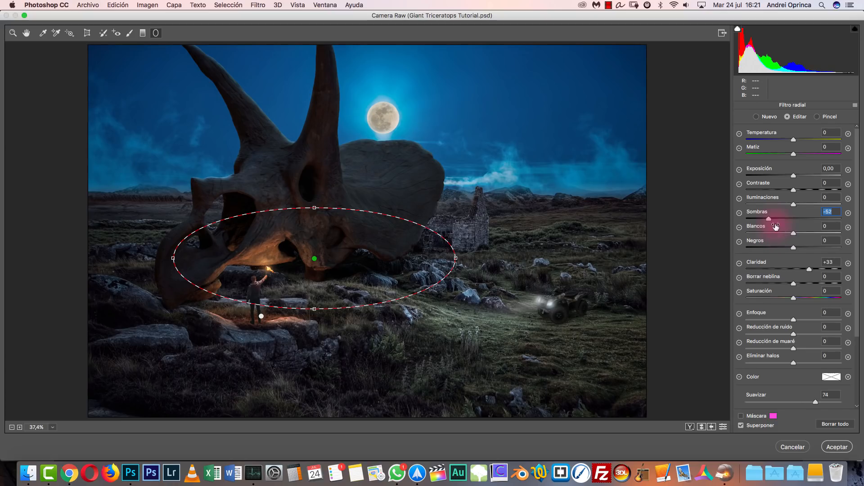
pyautogui.click(26, 33)
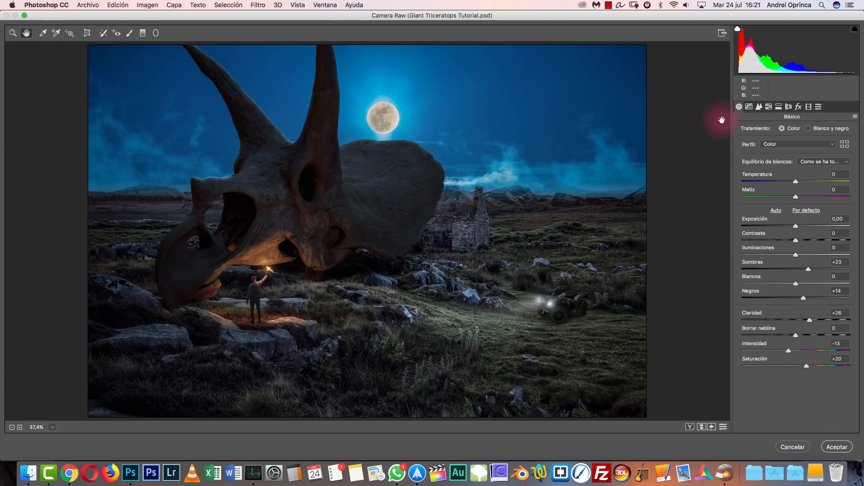
# Add a radial filter around the moon and brighten it with Exposición +0,70 and Iluminaciones +38.
pyautogui.click(768, 108)
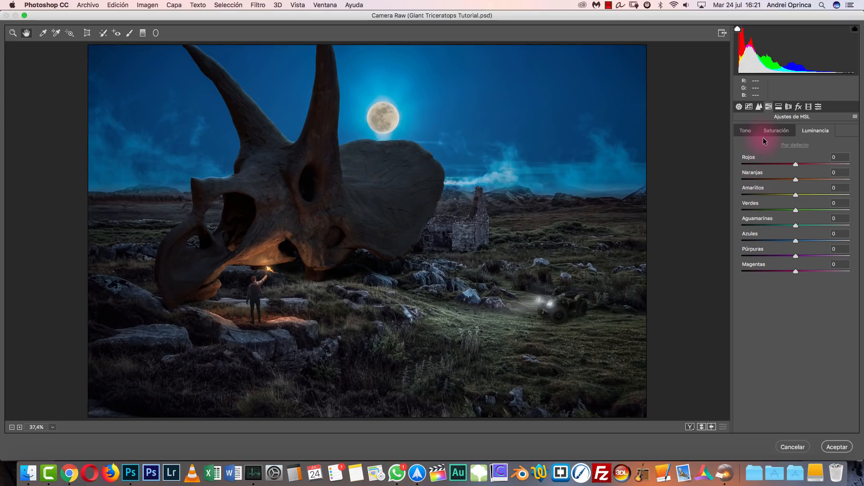
pyautogui.click(155, 33)
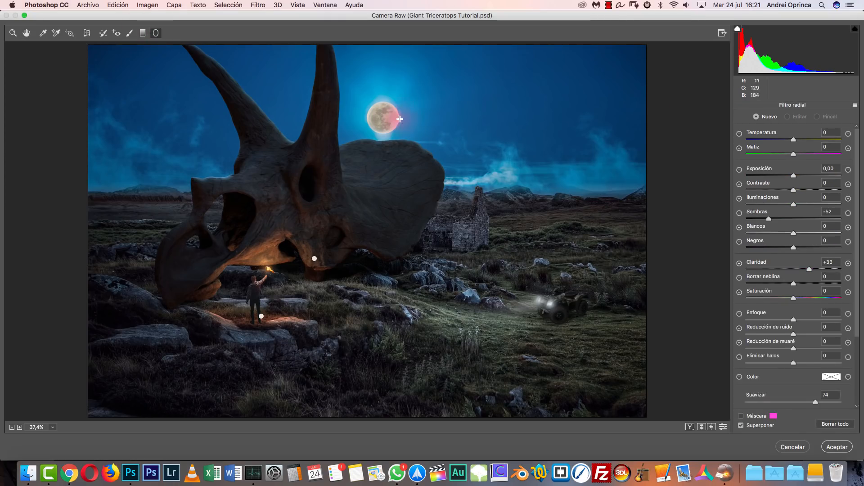
pyautogui.moveTo(380, 110)
pyautogui.mouseDown()
pyautogui.moveTo(399, 128)
pyautogui.moveTo(385, 117)
pyautogui.moveTo(402, 118)
pyautogui.mouseUp()
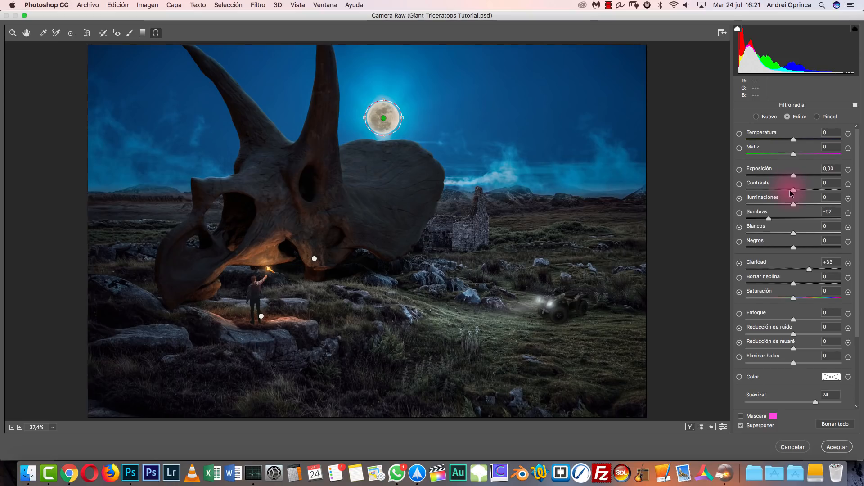
pyautogui.moveTo(795, 177); pyautogui.dragTo(804, 173)
pyautogui.moveTo(802, 205); pyautogui.dragTo(811, 204)
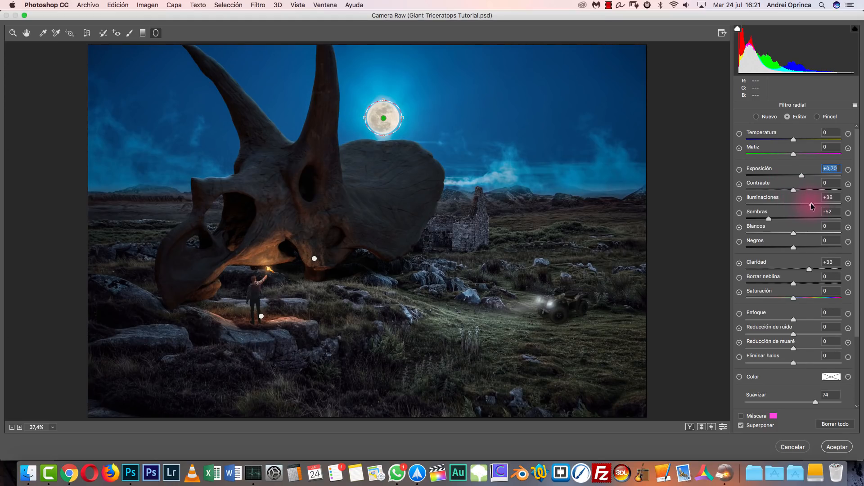
pyautogui.click(25, 35)
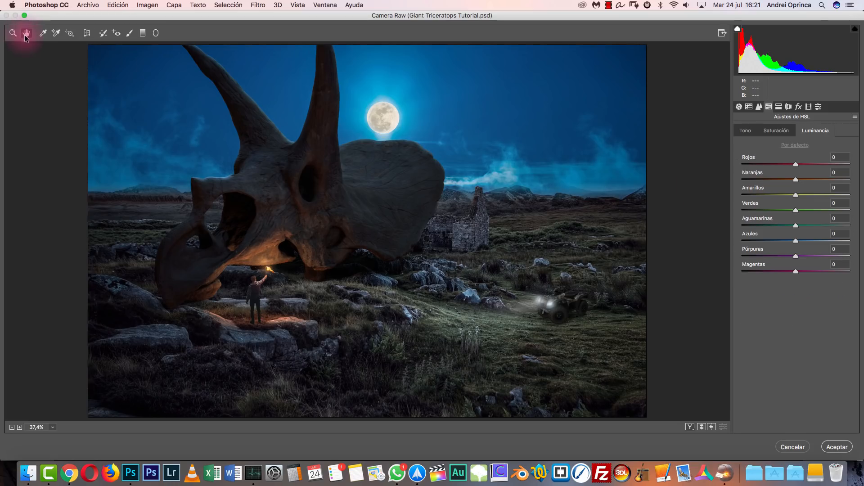
# Calibrate colours with Primario rojo Tono +13 and Saturación +20, Primario verde Tono +13, Primario azul Tono -23, and apply the Camera Raw filter.
pyautogui.click(807, 106)
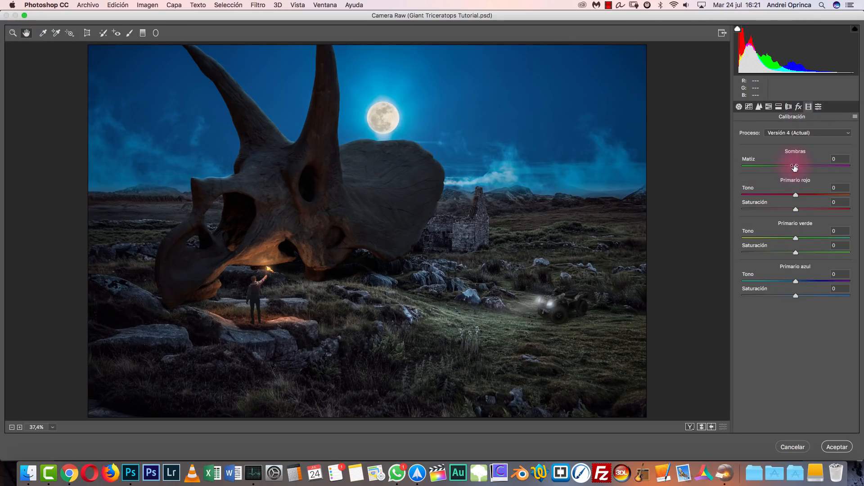
pyautogui.moveTo(794, 195)
pyautogui.mouseDown()
pyautogui.moveTo(765, 193)
pyautogui.moveTo(825, 201)
pyautogui.moveTo(801, 203)
pyautogui.mouseUp()
pyautogui.moveTo(797, 209); pyautogui.dragTo(807, 209)
pyautogui.moveTo(797, 239)
pyautogui.mouseDown()
pyautogui.moveTo(756, 234)
pyautogui.moveTo(802, 238)
pyautogui.mouseUp()
pyautogui.moveTo(795, 284)
pyautogui.mouseDown()
pyautogui.moveTo(809, 280)
pyautogui.moveTo(784, 279)
pyautogui.mouseUp()
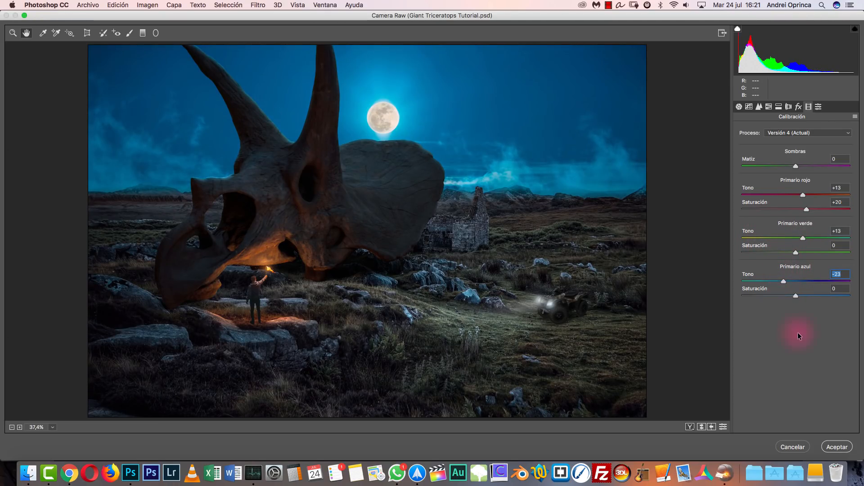
pyautogui.click(837, 447)
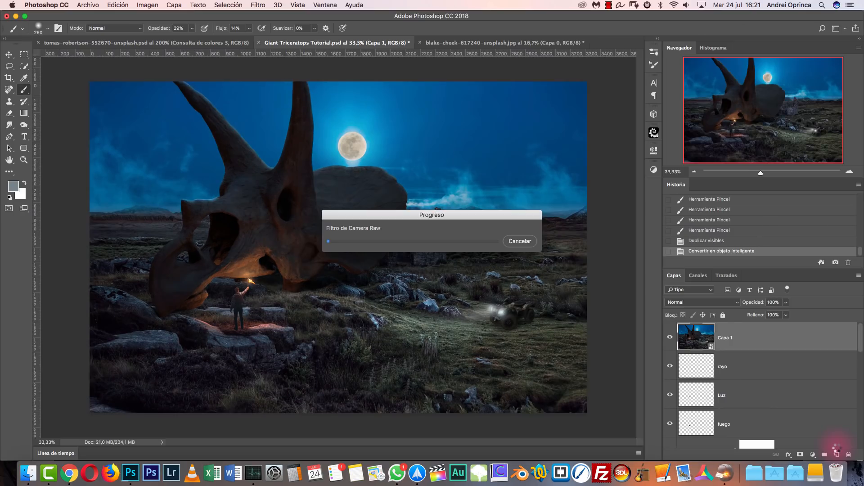
pyautogui.click(668, 339)
pyautogui.click(669, 338)
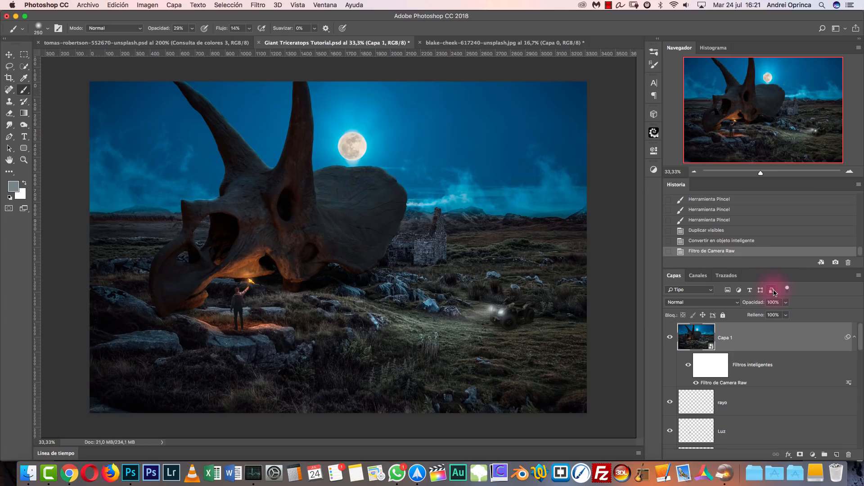
# Add a Consulta de colores adjustment layer above the graded smart object using the PSDBox-PA27.cube 3D LUT at 50% opacity.
pyautogui.click(813, 453)
pyautogui.click(808, 397)
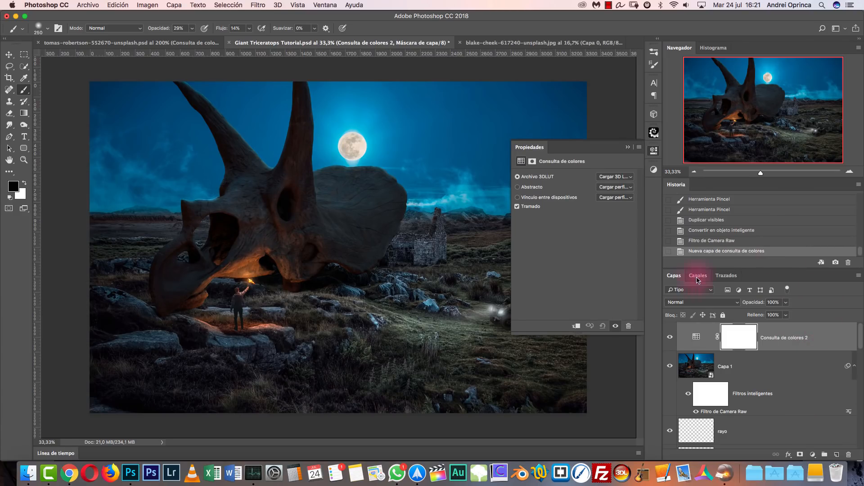
pyautogui.click(619, 176)
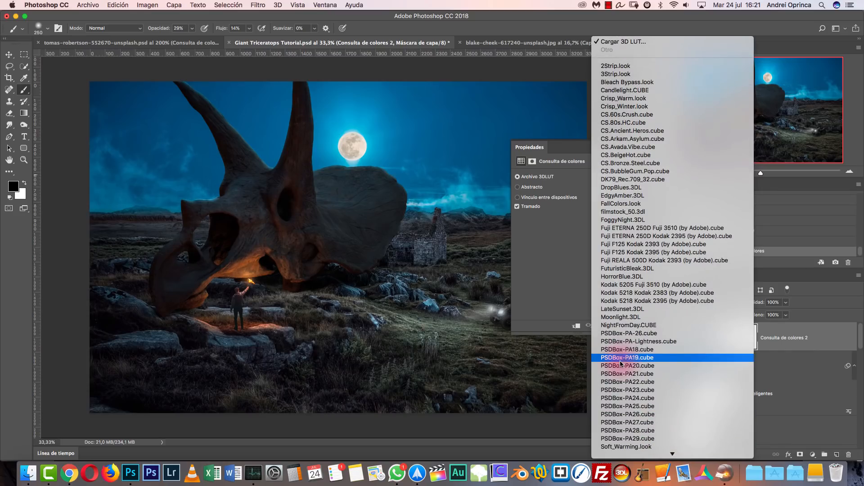
pyautogui.click(636, 421)
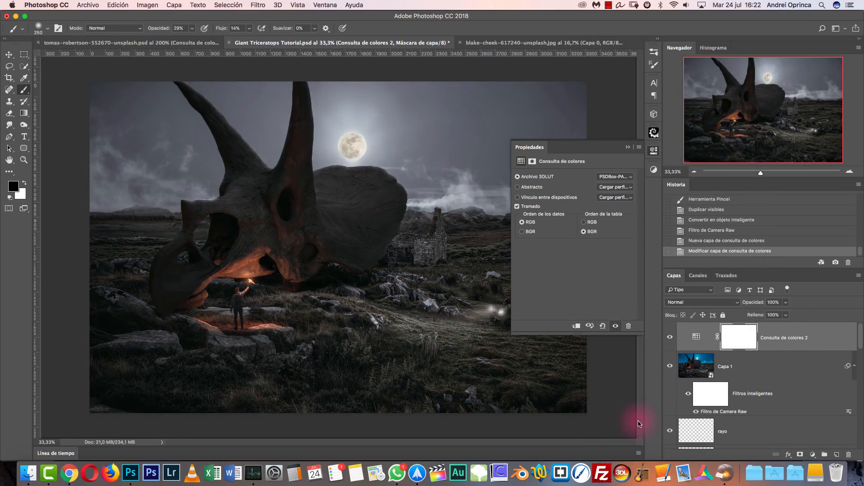
pyautogui.click(627, 147)
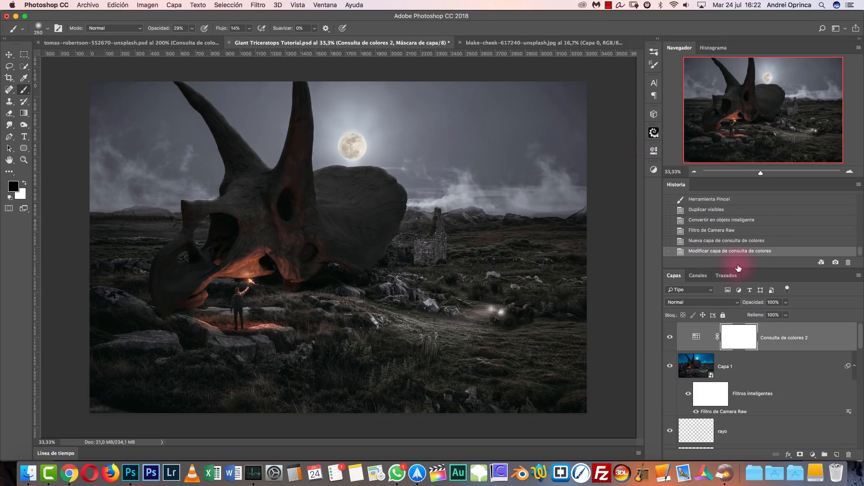
pyautogui.click(774, 302)
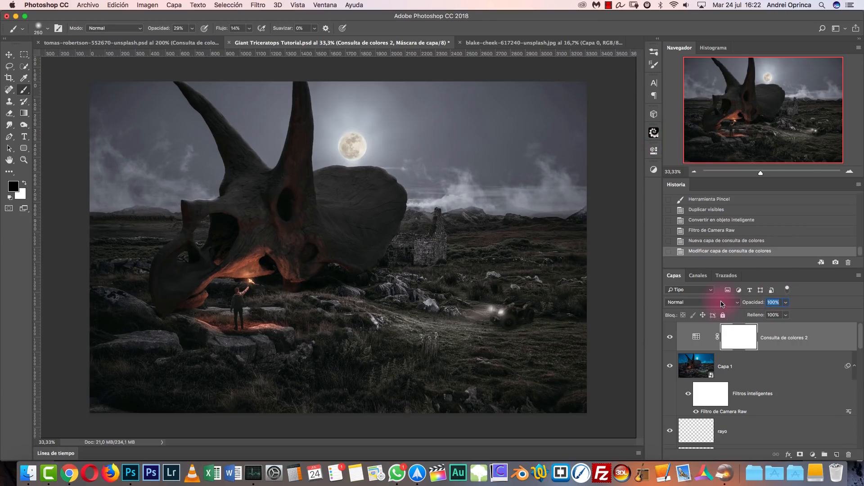
pyautogui.write('50')
pyautogui.click(787, 329)
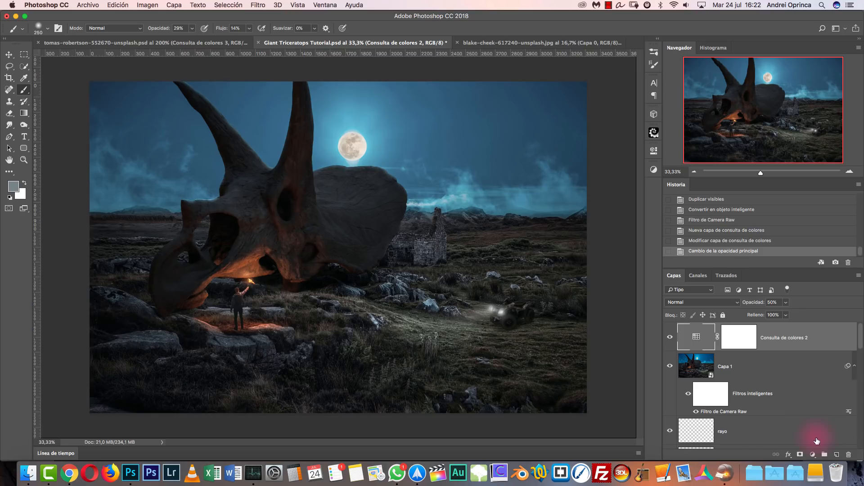
# Add a second Consulta de colores adjustment layer with the Crisp_Winter.look 3D LUT and set its opacity to 16%.
pyautogui.click(811, 455)
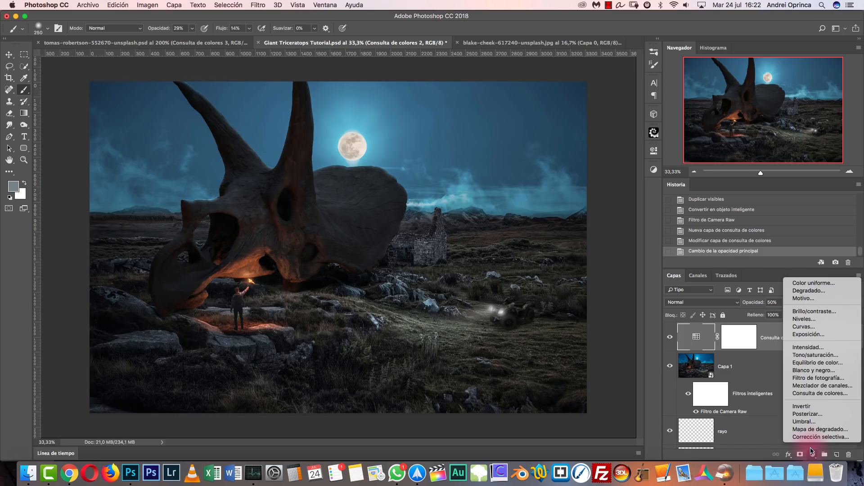
pyautogui.click(697, 322)
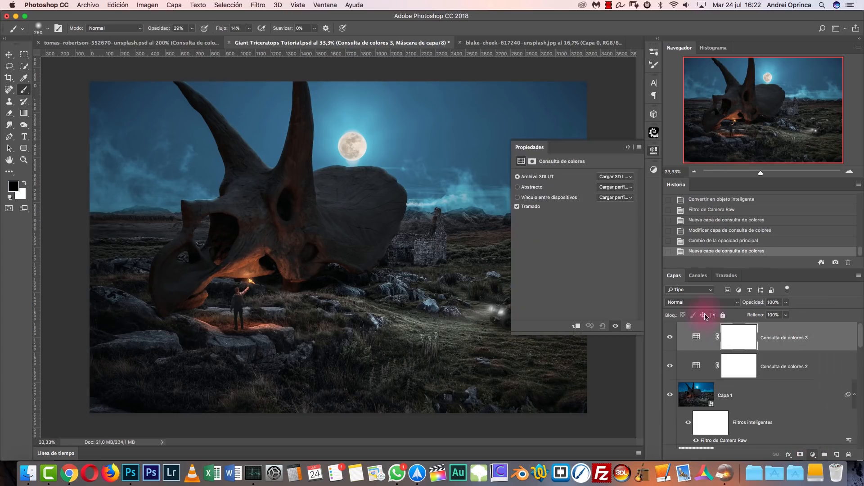
pyautogui.click(615, 177)
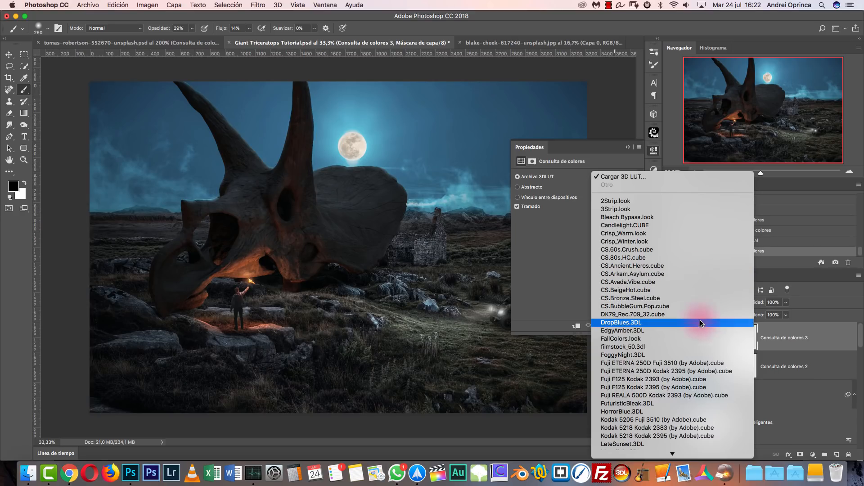
pyautogui.moveTo(676, 450)
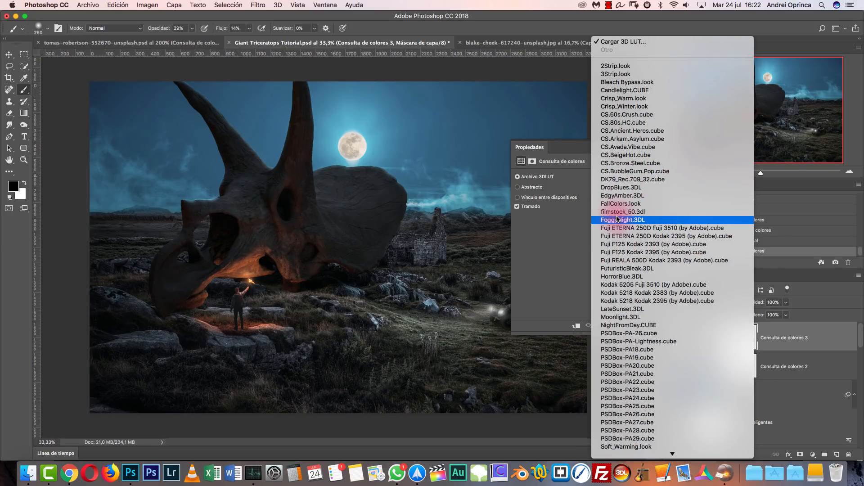
pyautogui.write('cr')
pyautogui.press('Down')
pyautogui.press('Return')
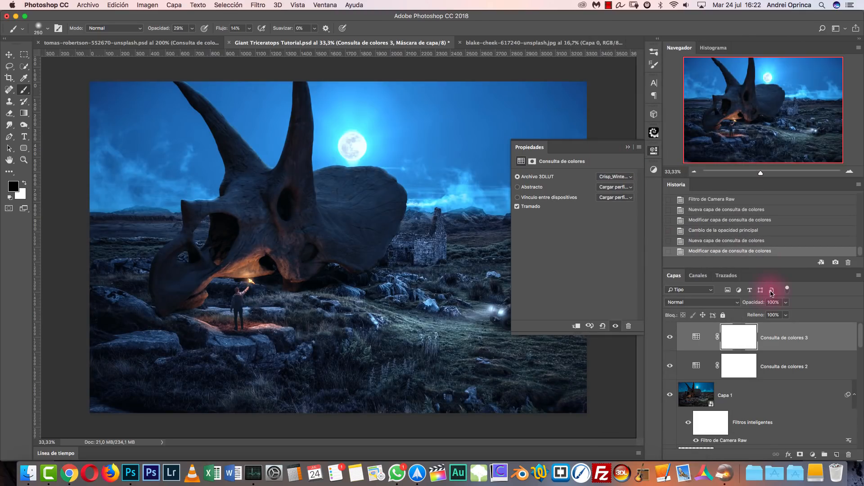
pyautogui.click(773, 302)
pyautogui.write('16')
pyautogui.press('Return')
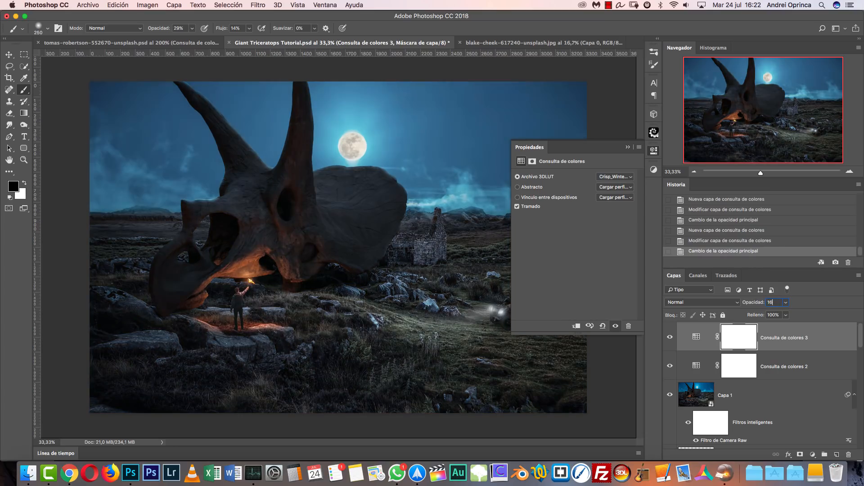
# Add a third Consulta de colores adjustment layer with the DK79_Rec.709_32.cube 3D LUT and set its opacity to 30%.
pyautogui.click(812, 454)
pyautogui.click(820, 393)
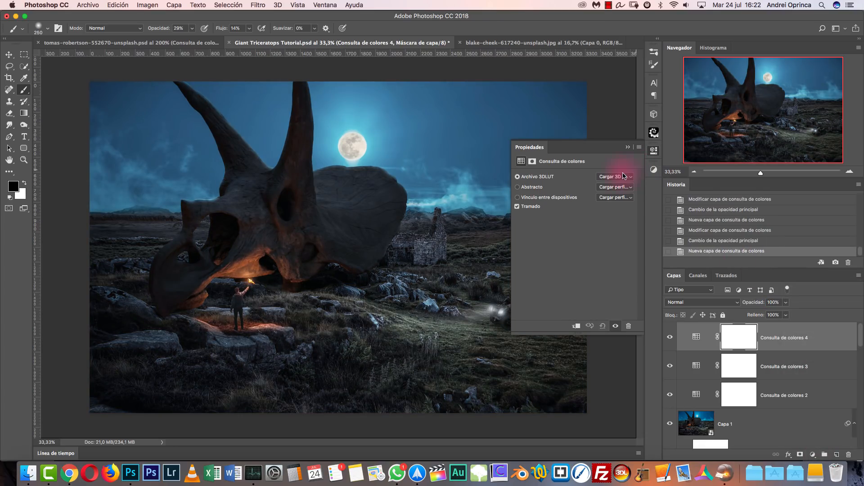
pyautogui.click(624, 177)
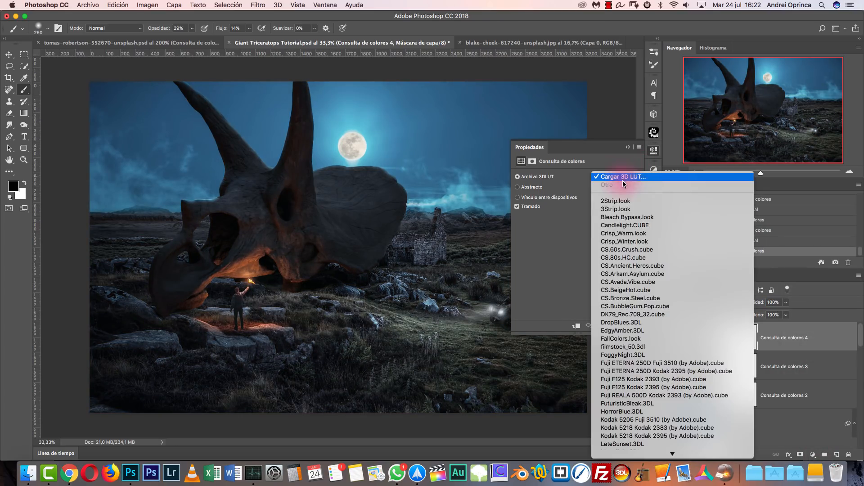
pyautogui.click(617, 314)
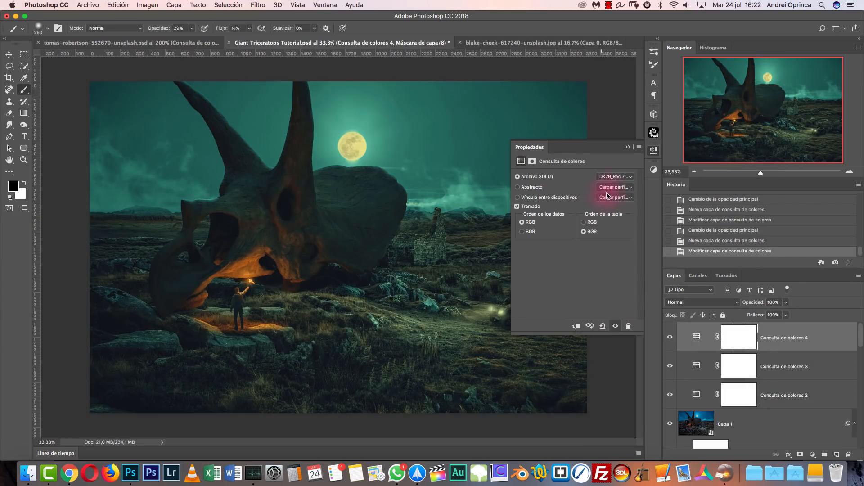
pyautogui.click(630, 148)
pyautogui.click(773, 302)
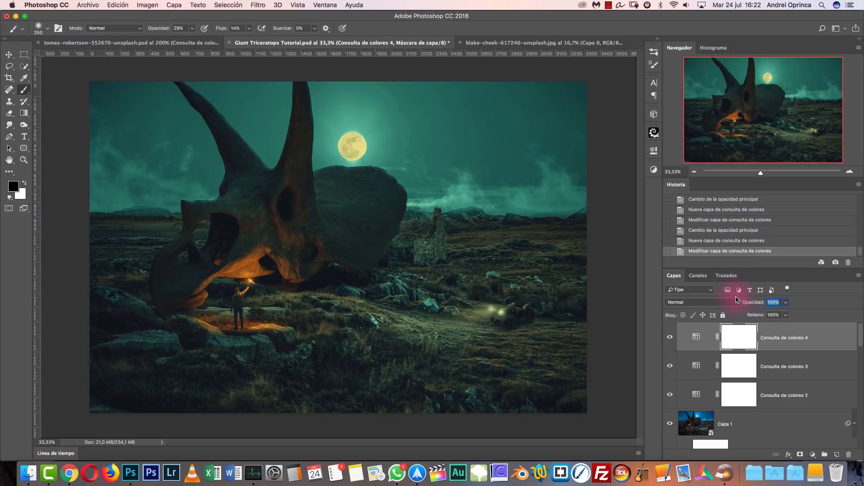
pyautogui.write('25')
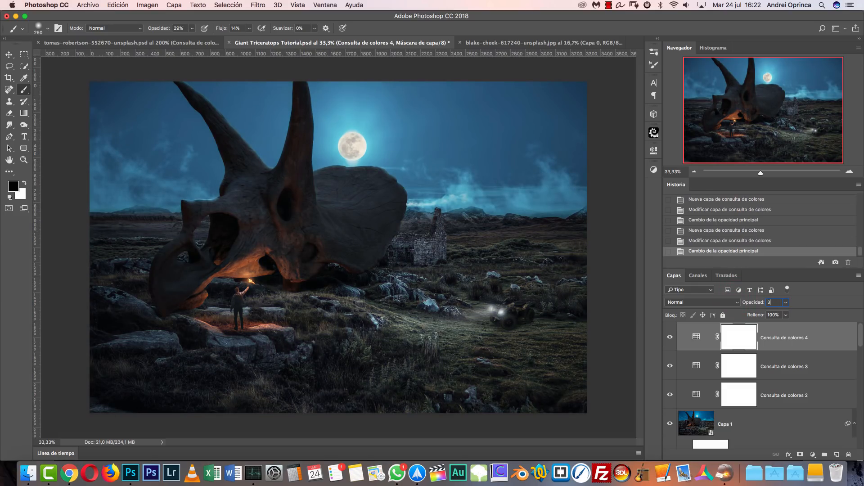
pyautogui.click(848, 173)
pyautogui.click(694, 172)
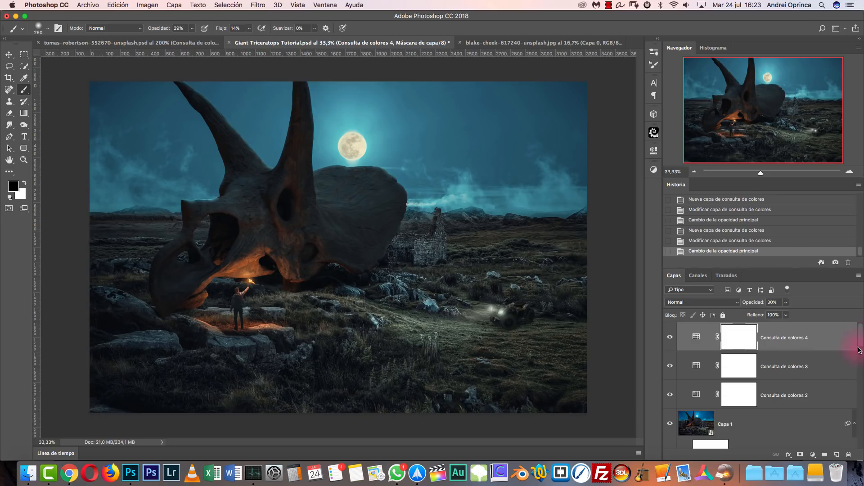
# Group the three Consulta de colores layers with the Capa 1 smart object and compare the image with and without the group.
pyautogui.moveTo(860, 343); pyautogui.dragTo(859, 356)
pyautogui.keyDown('shift'); pyautogui.click(804, 368); pyautogui.keyUp('shift')
pyautogui.press('super+g')
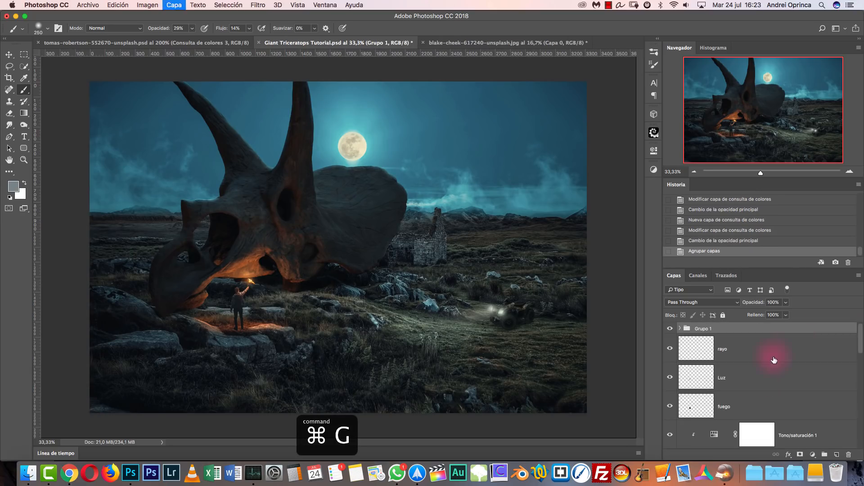
pyautogui.click(669, 328)
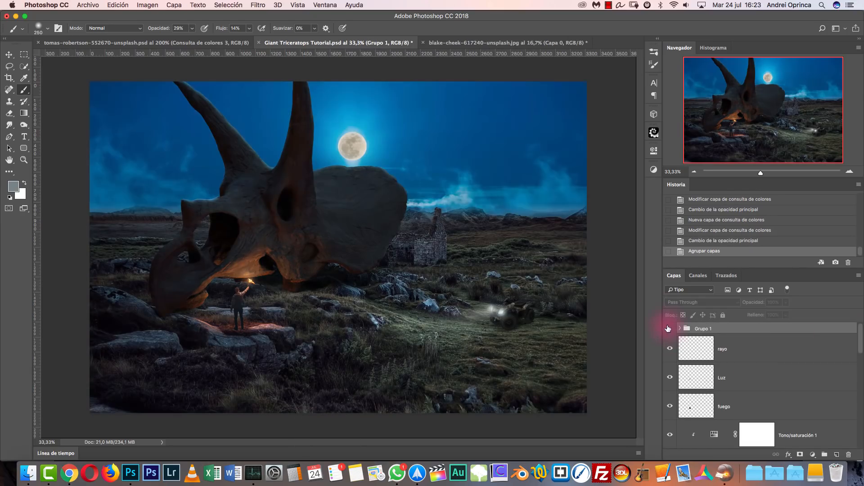
pyautogui.click(670, 328)
pyautogui.click(671, 328)
pyautogui.click(671, 328)
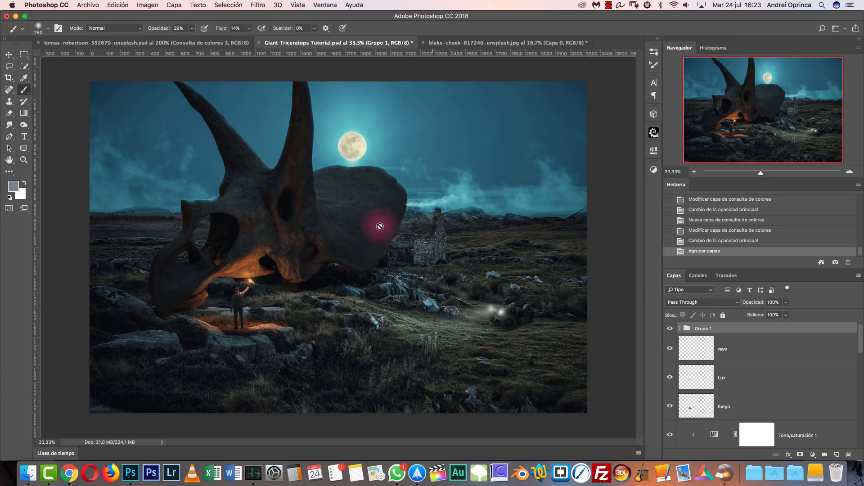
# Switch to the other open version of the triceratops composite and examine it at 100% and as a whole at 33,33%.
pyautogui.click(182, 48)
pyautogui.click(693, 171)
pyautogui.press('cmd+0')
pyautogui.press('cmd+1')
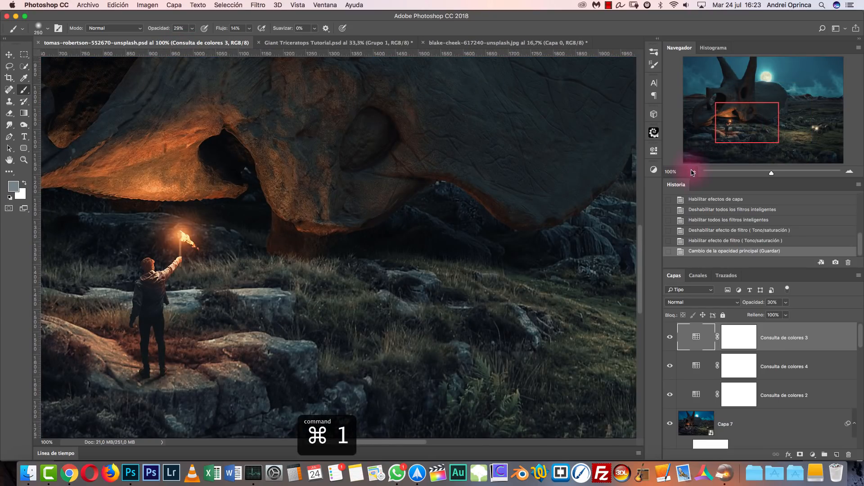
pyautogui.click(694, 172)
pyautogui.click(694, 173)
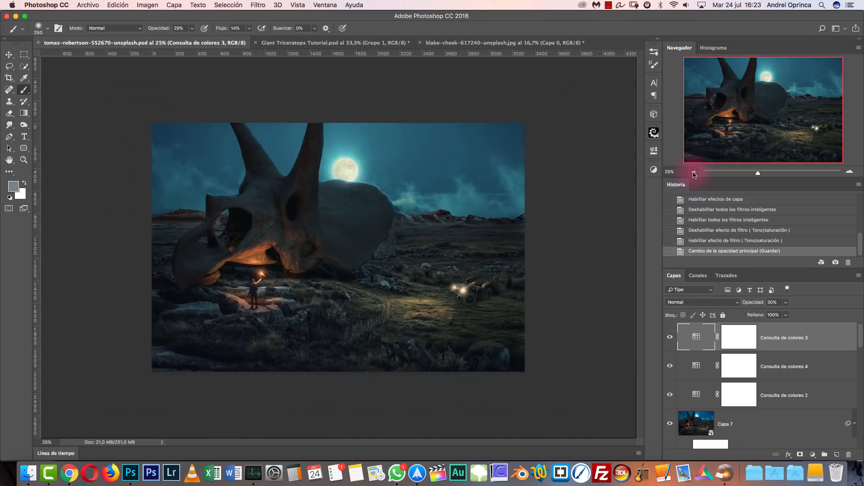
pyautogui.click(849, 173)
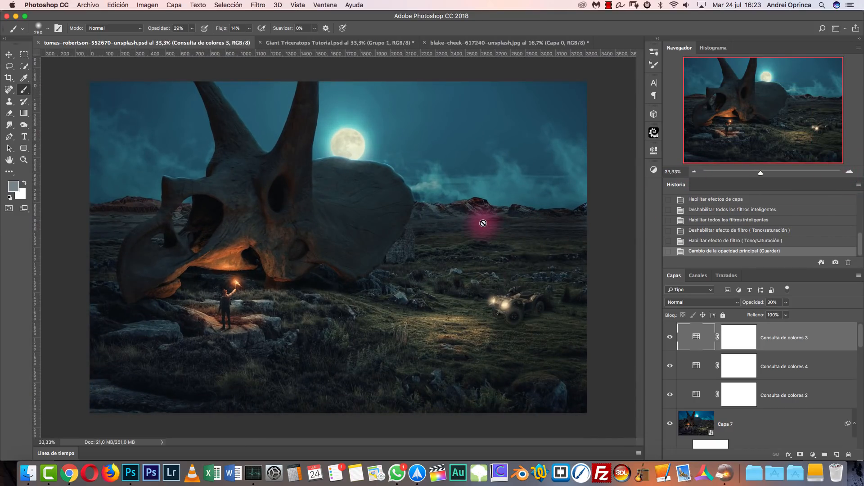